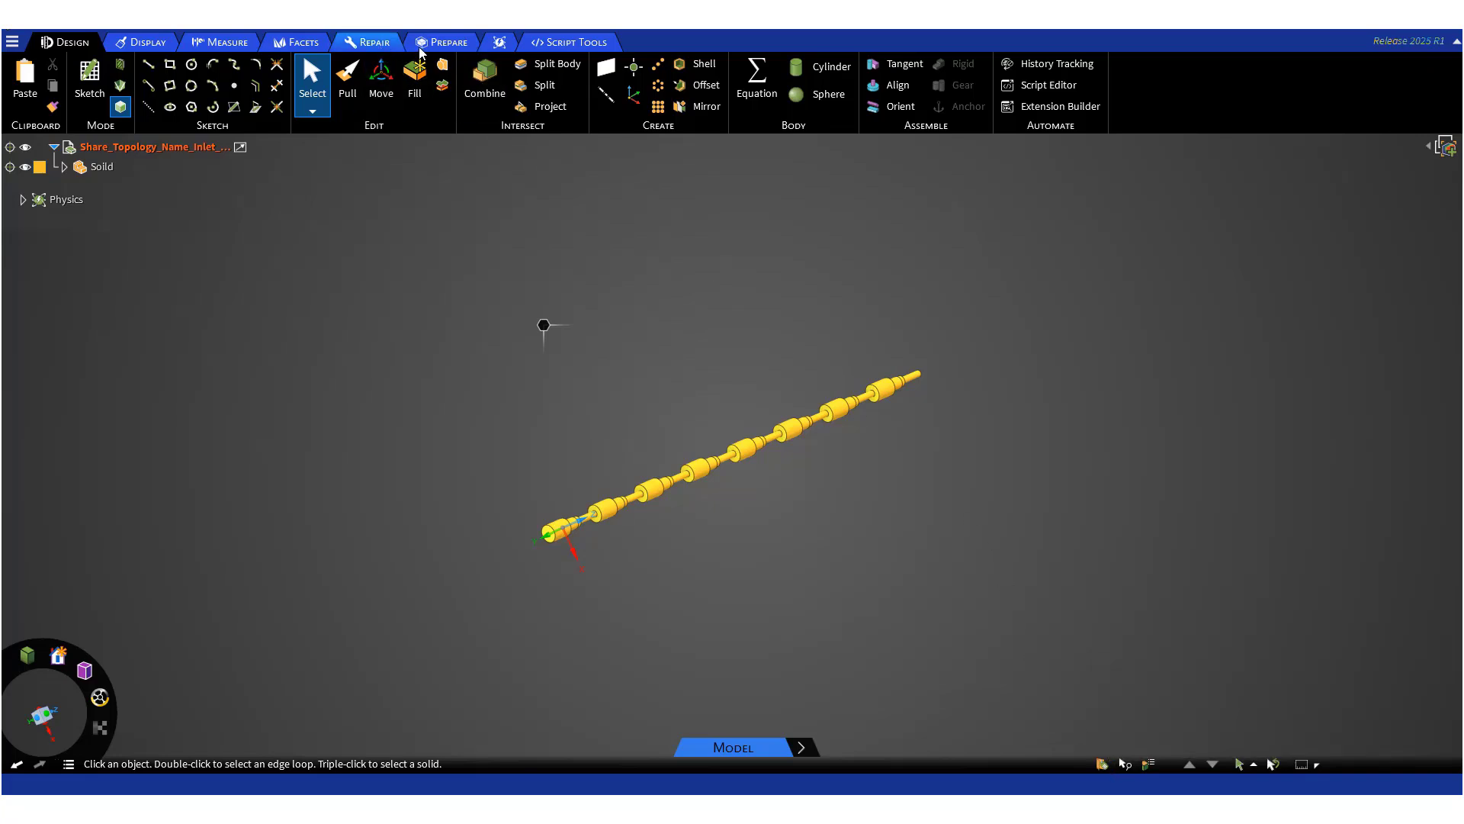
Step: Show the Prepare ribbon tools for the segmented pipe-shaped solid in Discovery
left_click(442, 41)
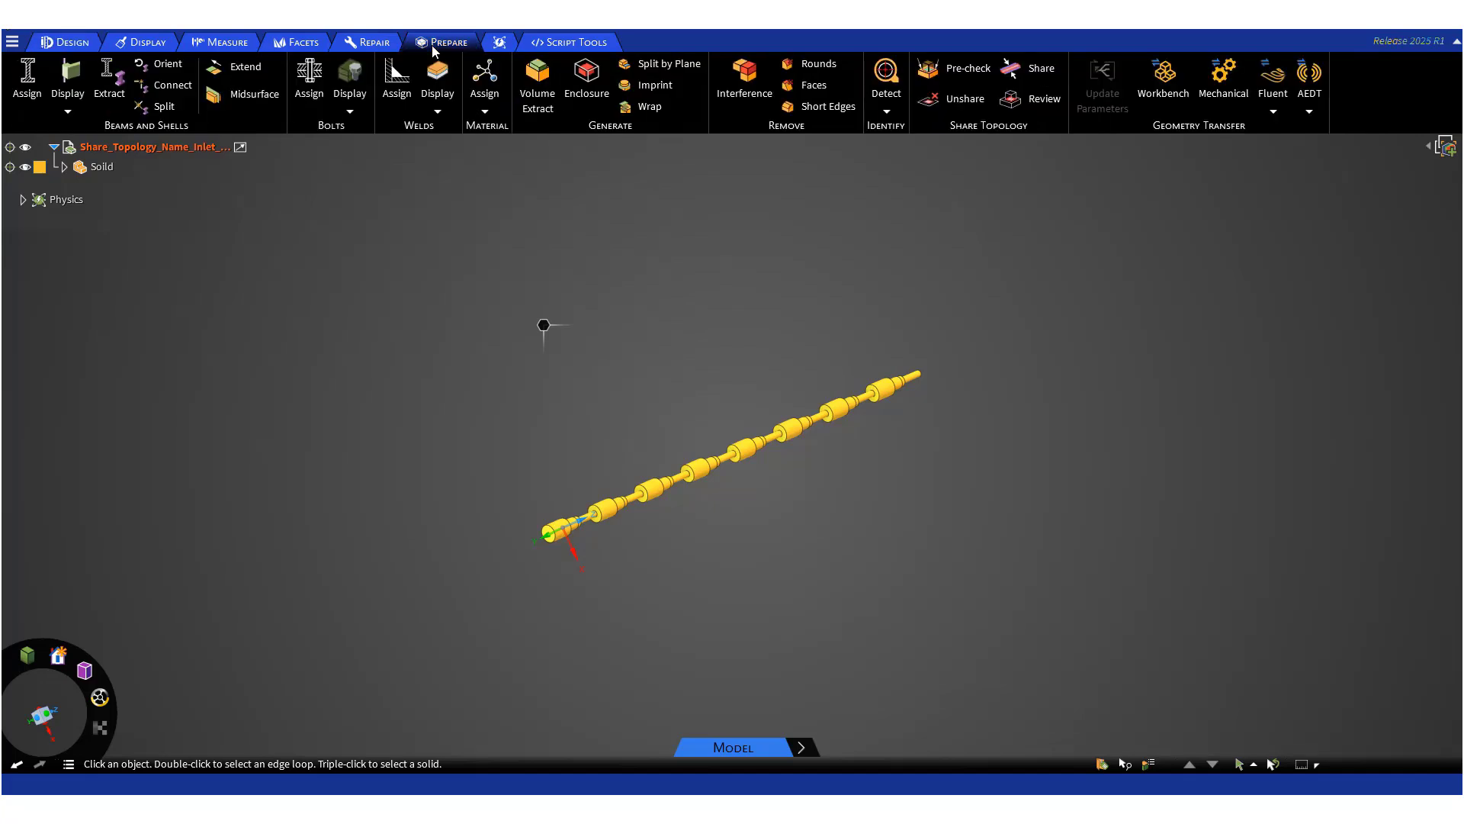
Step: Enclose the solid string in a Cylinder-type enclosure body with a 25% cushion
left_click(586, 76)
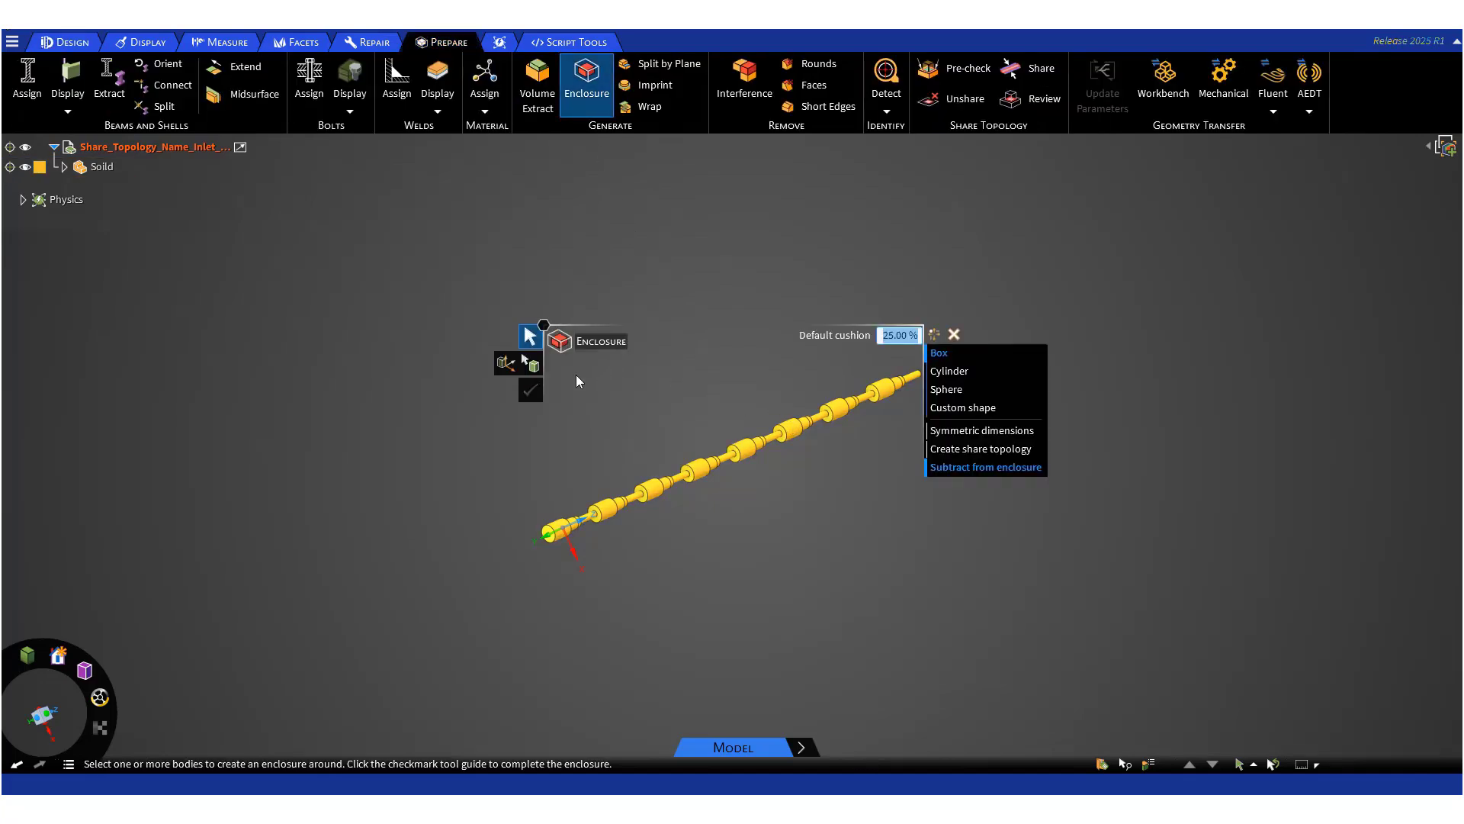
left_click(532, 363)
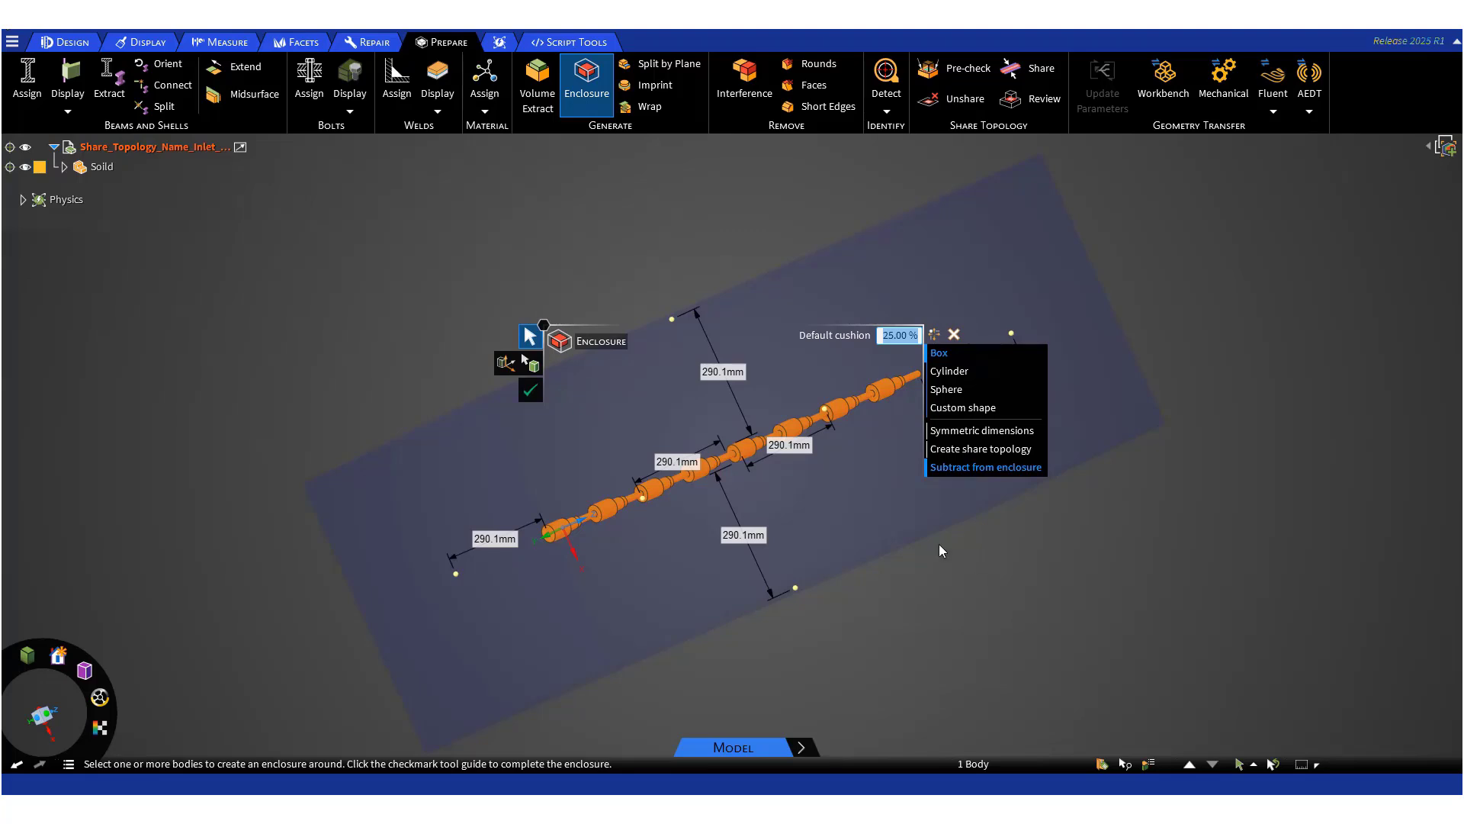
left_click(951, 373)
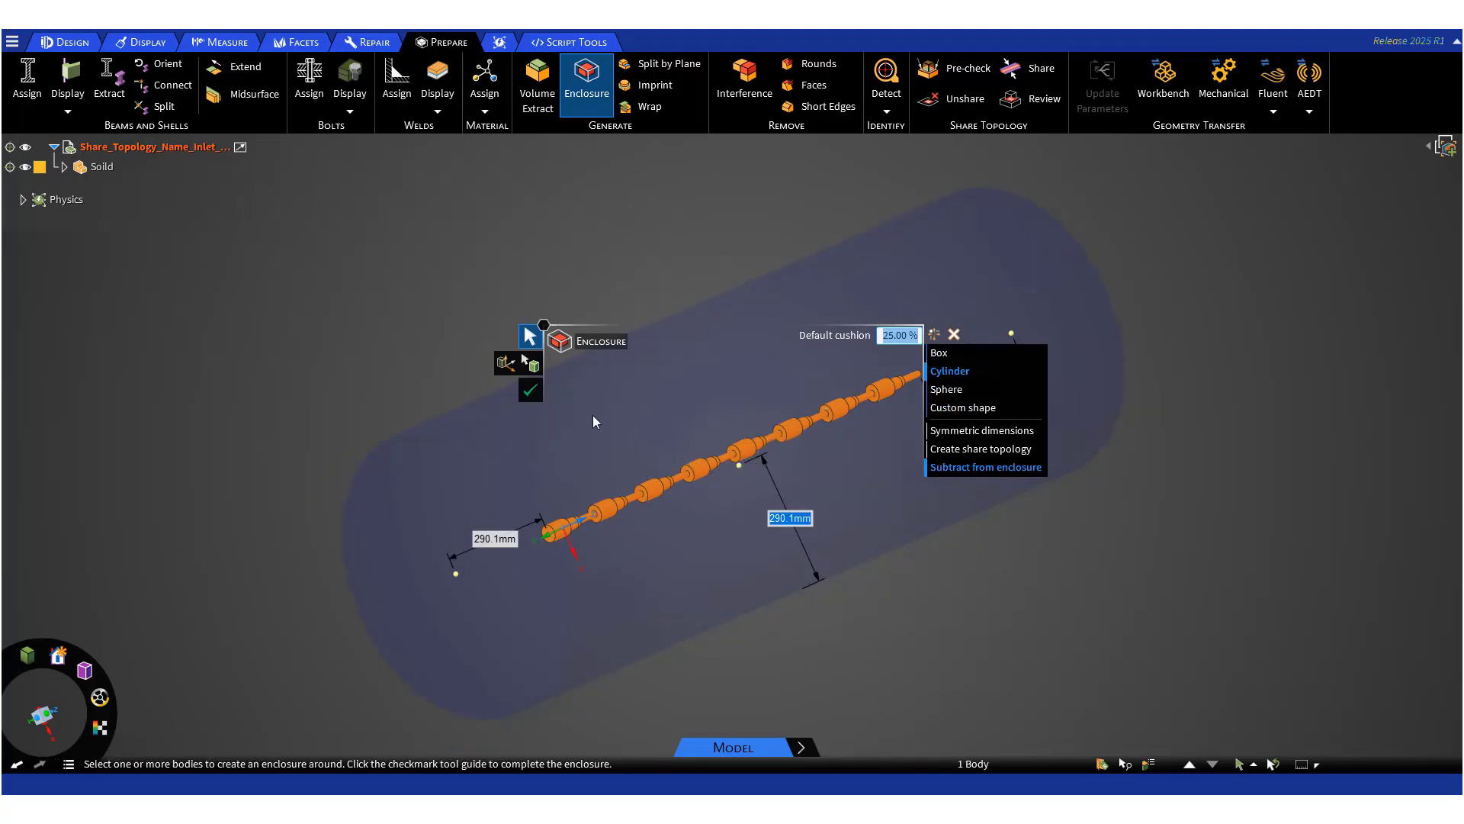
left_click(531, 391)
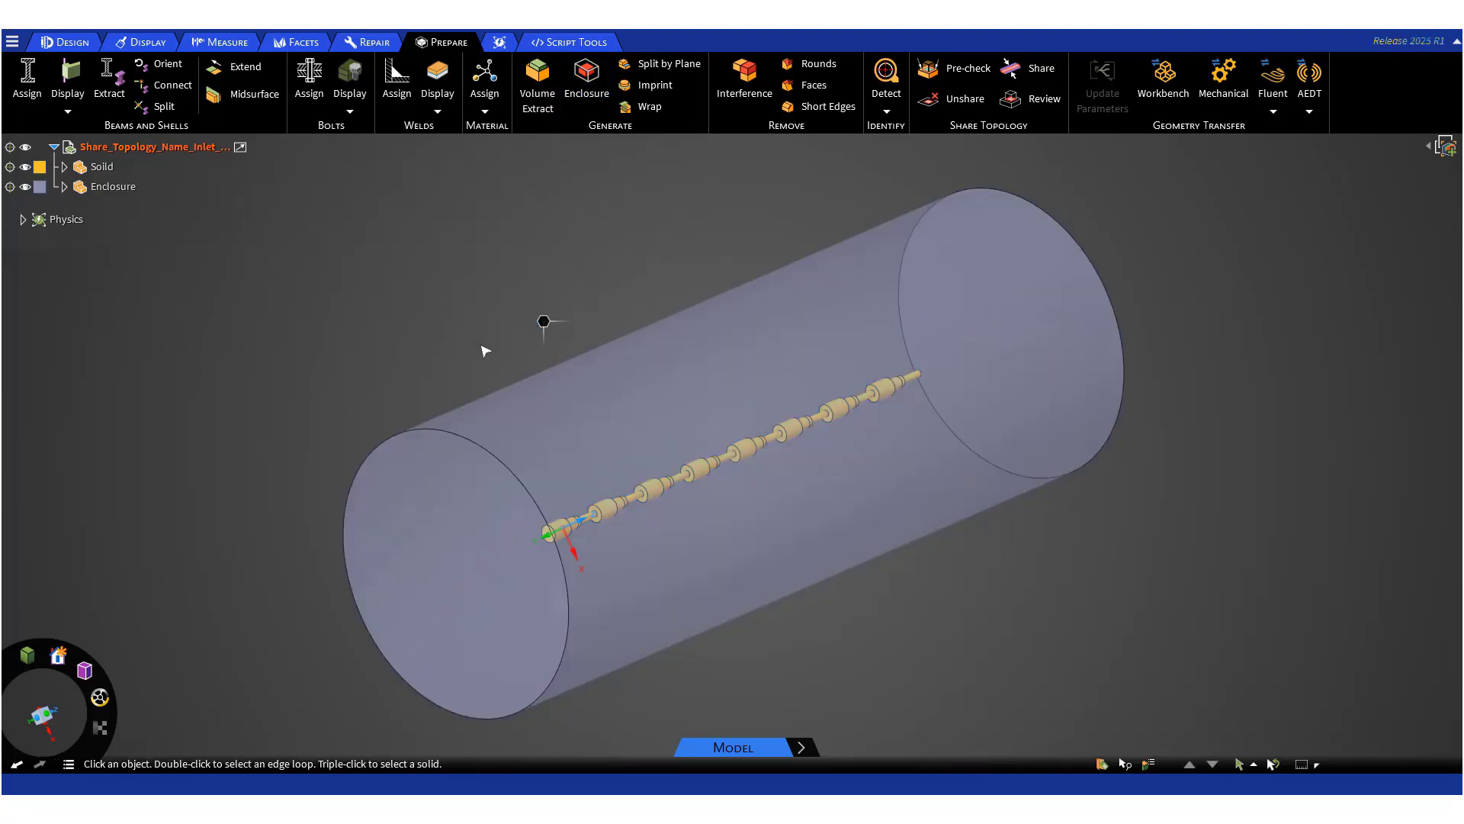
Step: Share topology between Solid and Enclosure, giving 72 shared faces and 78 shared edges
left_click(107, 191)
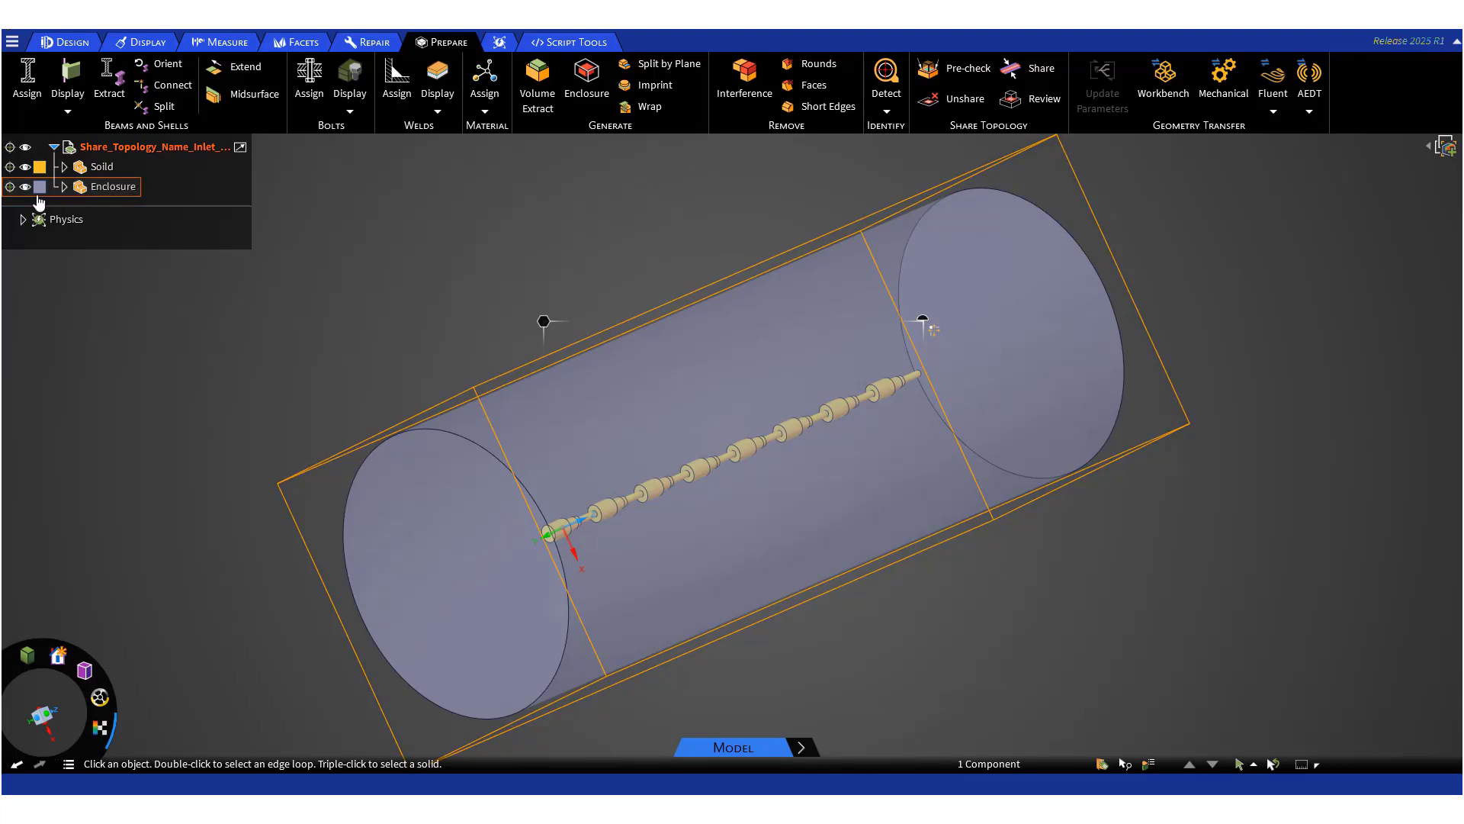
left_click(102, 167)
left_click(352, 208)
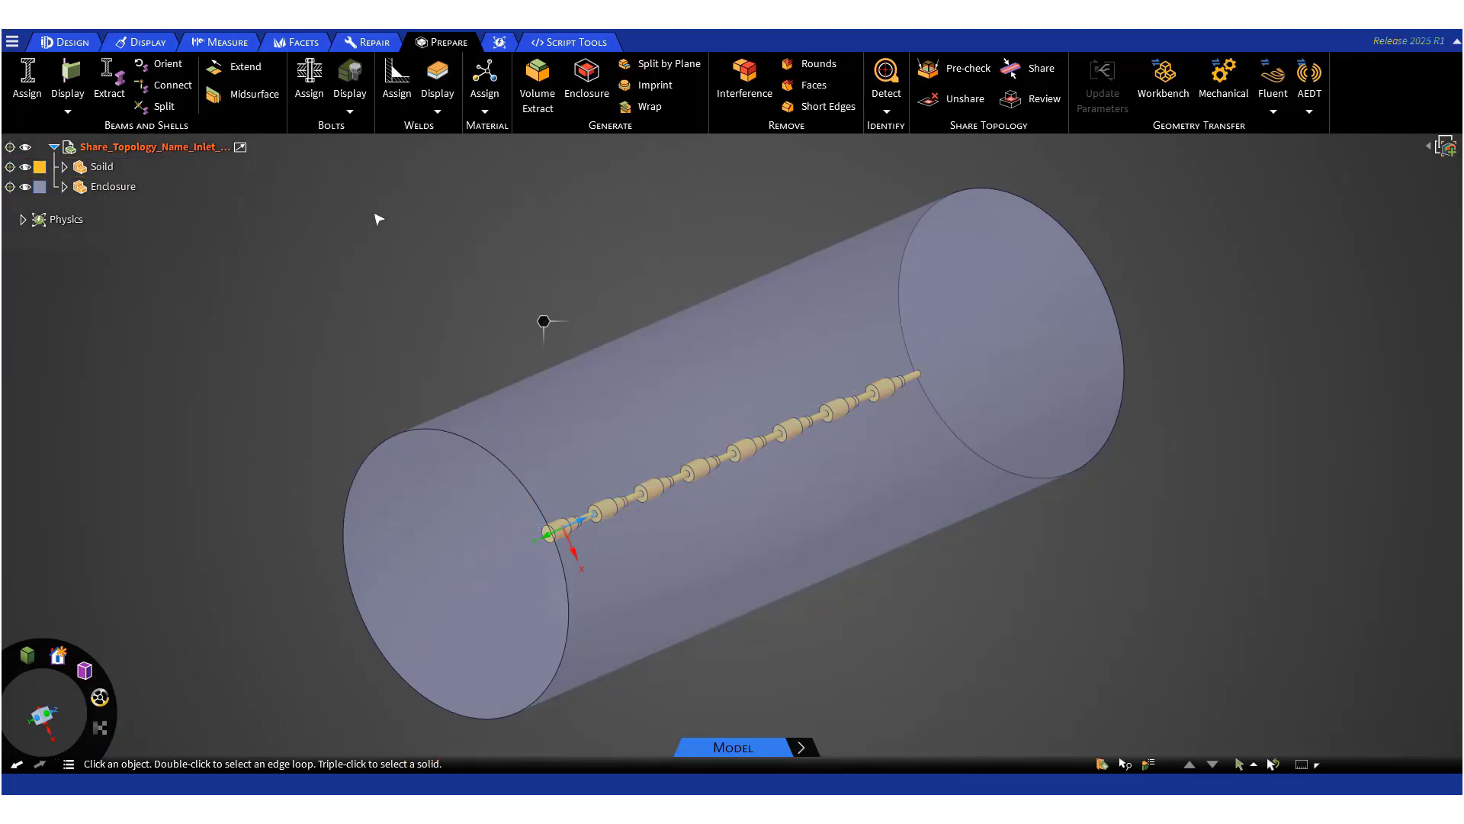
left_click(1031, 71)
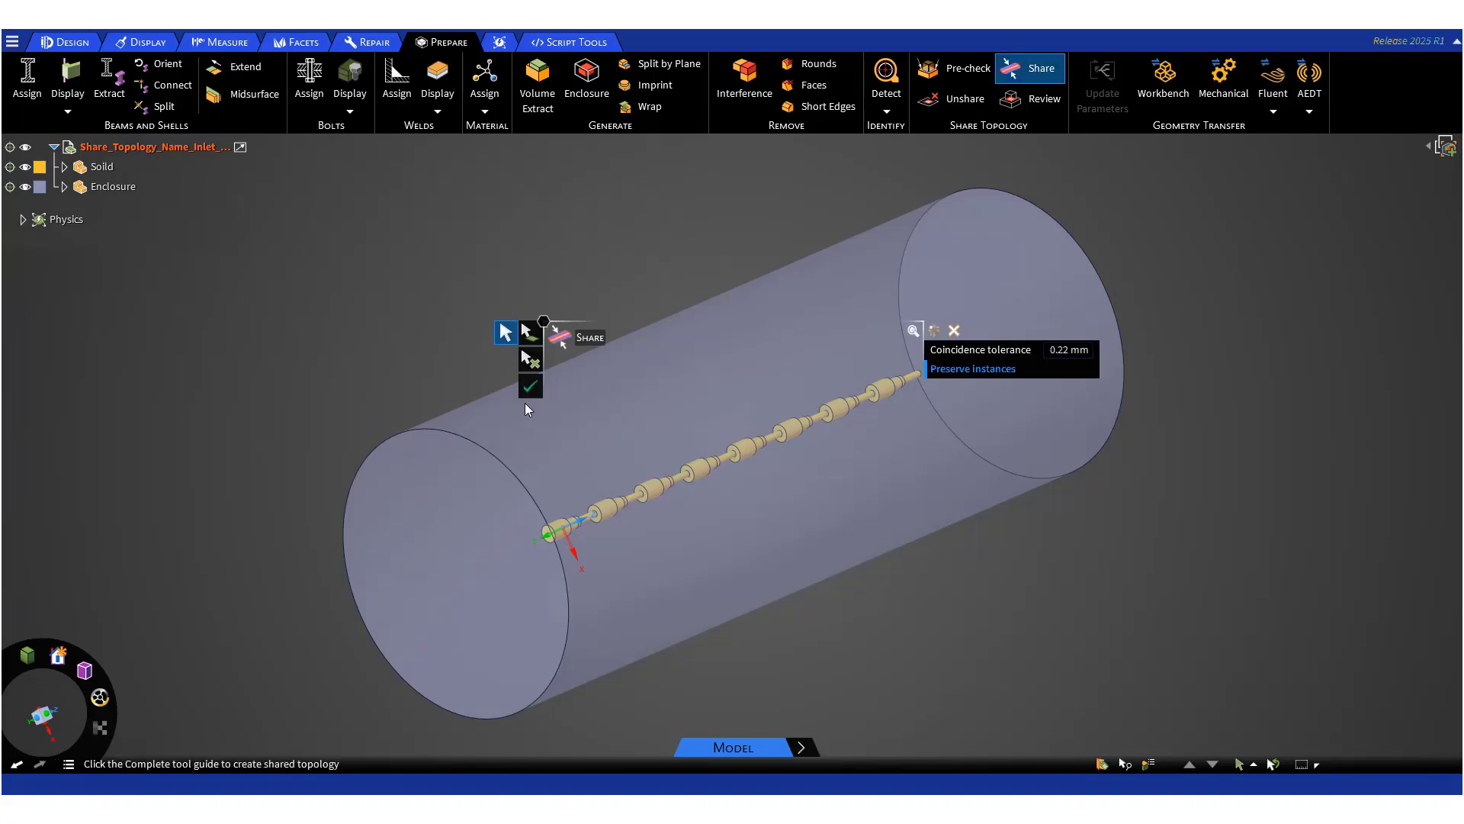
left_click(540, 386)
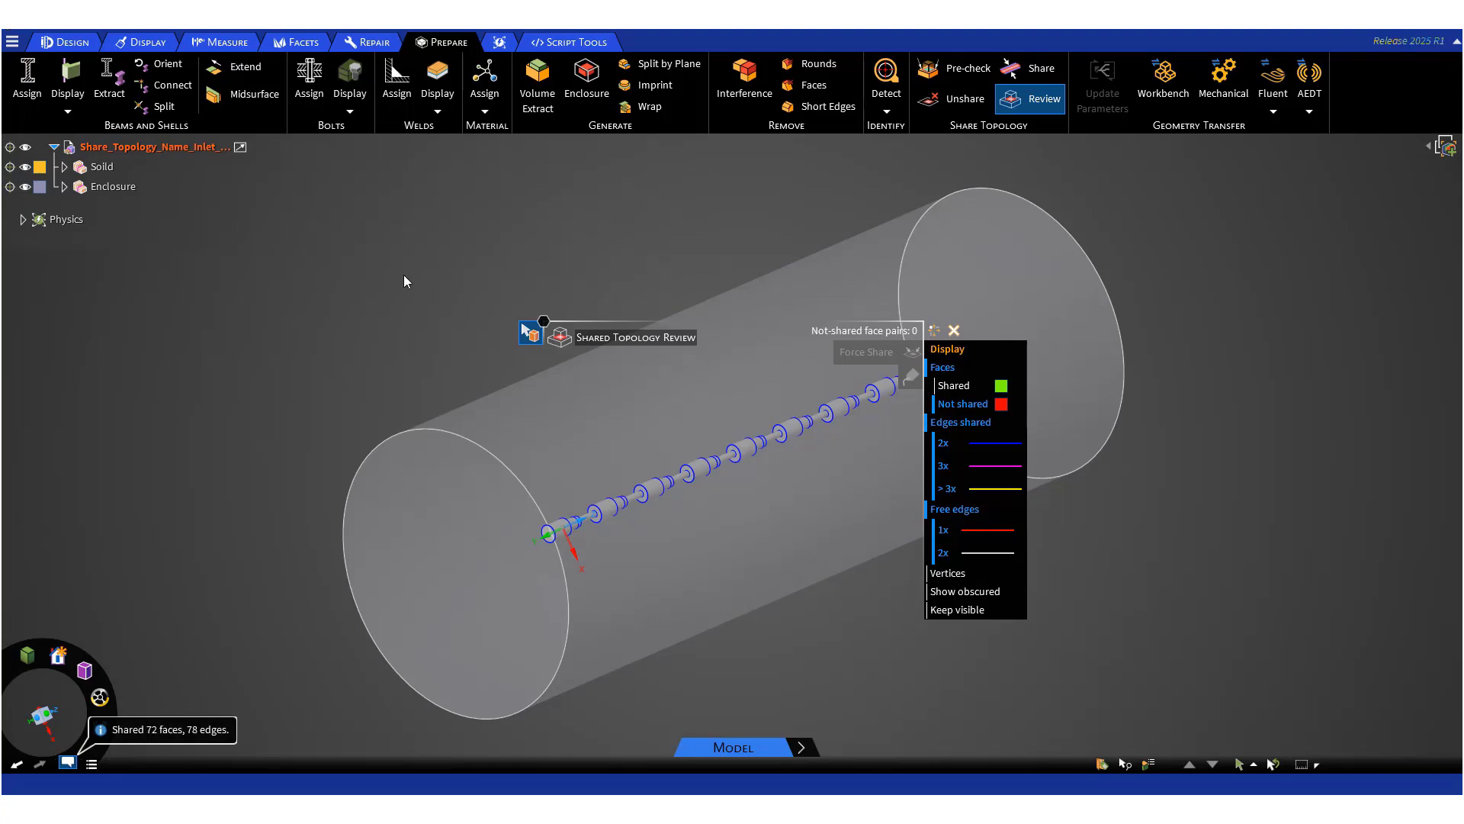
key("Escape")
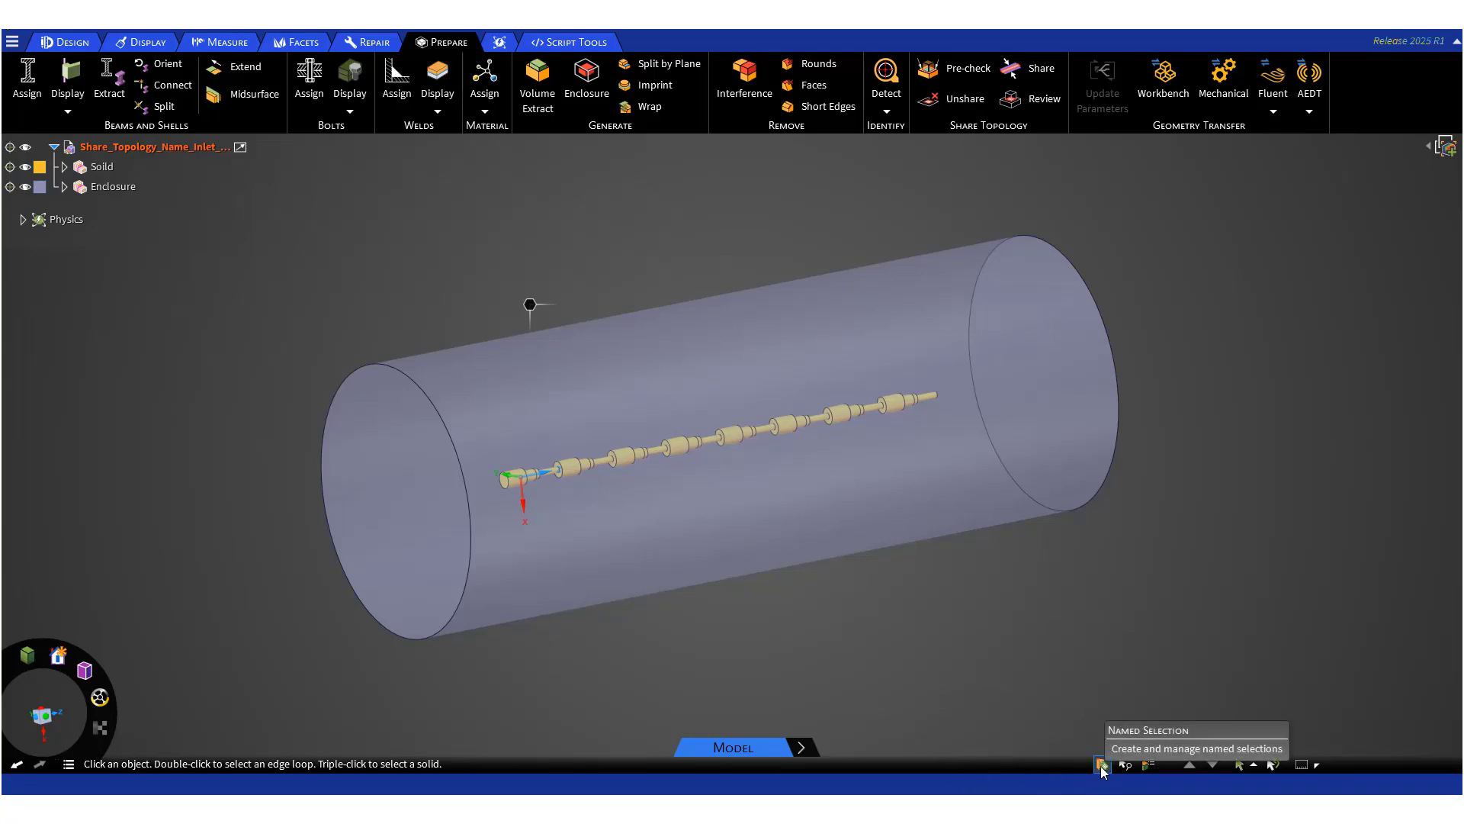
left_click(417, 589)
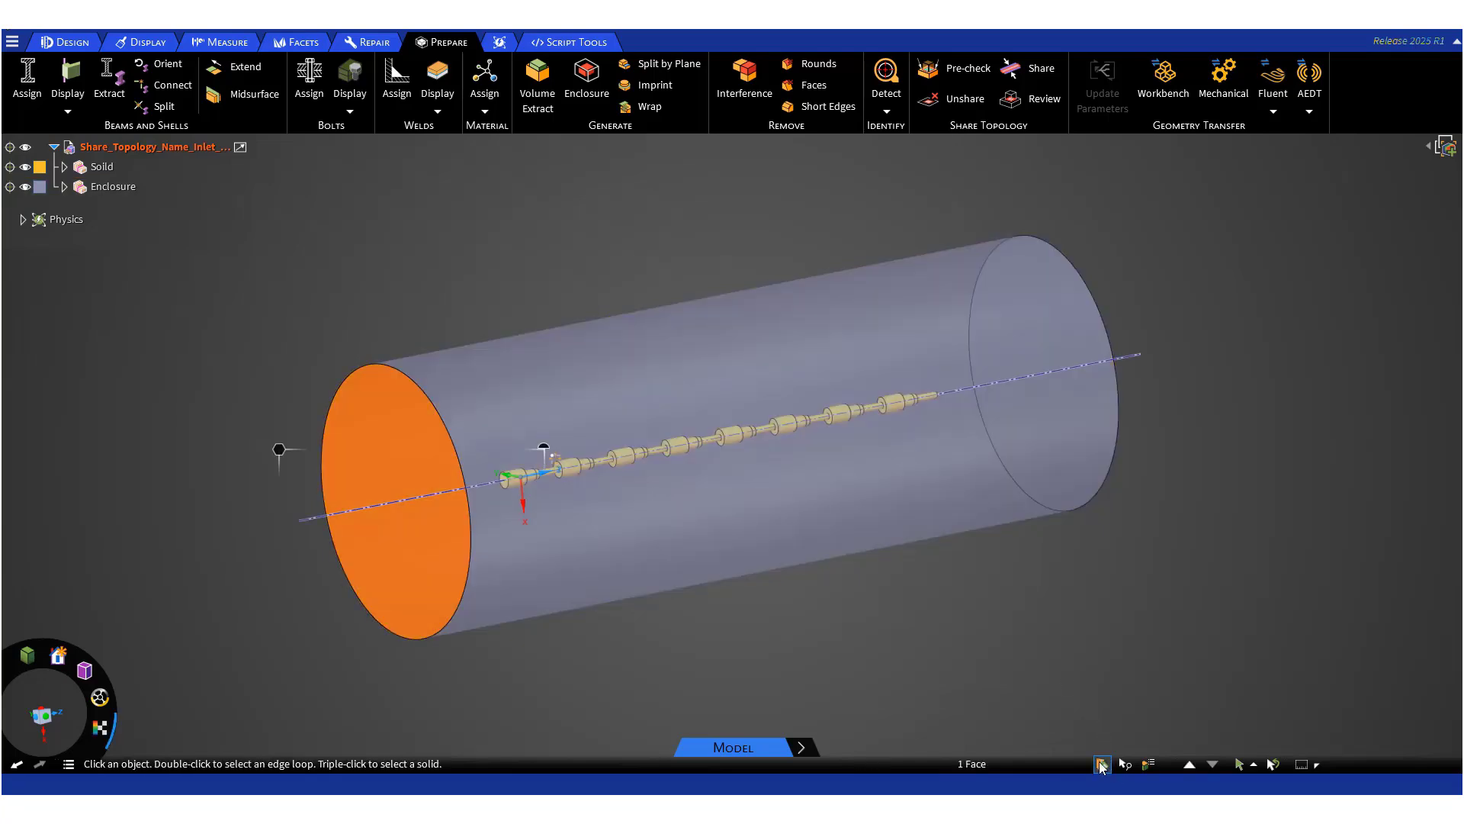
middle_click_drag(1056, 620, 987, 725)
key("h")
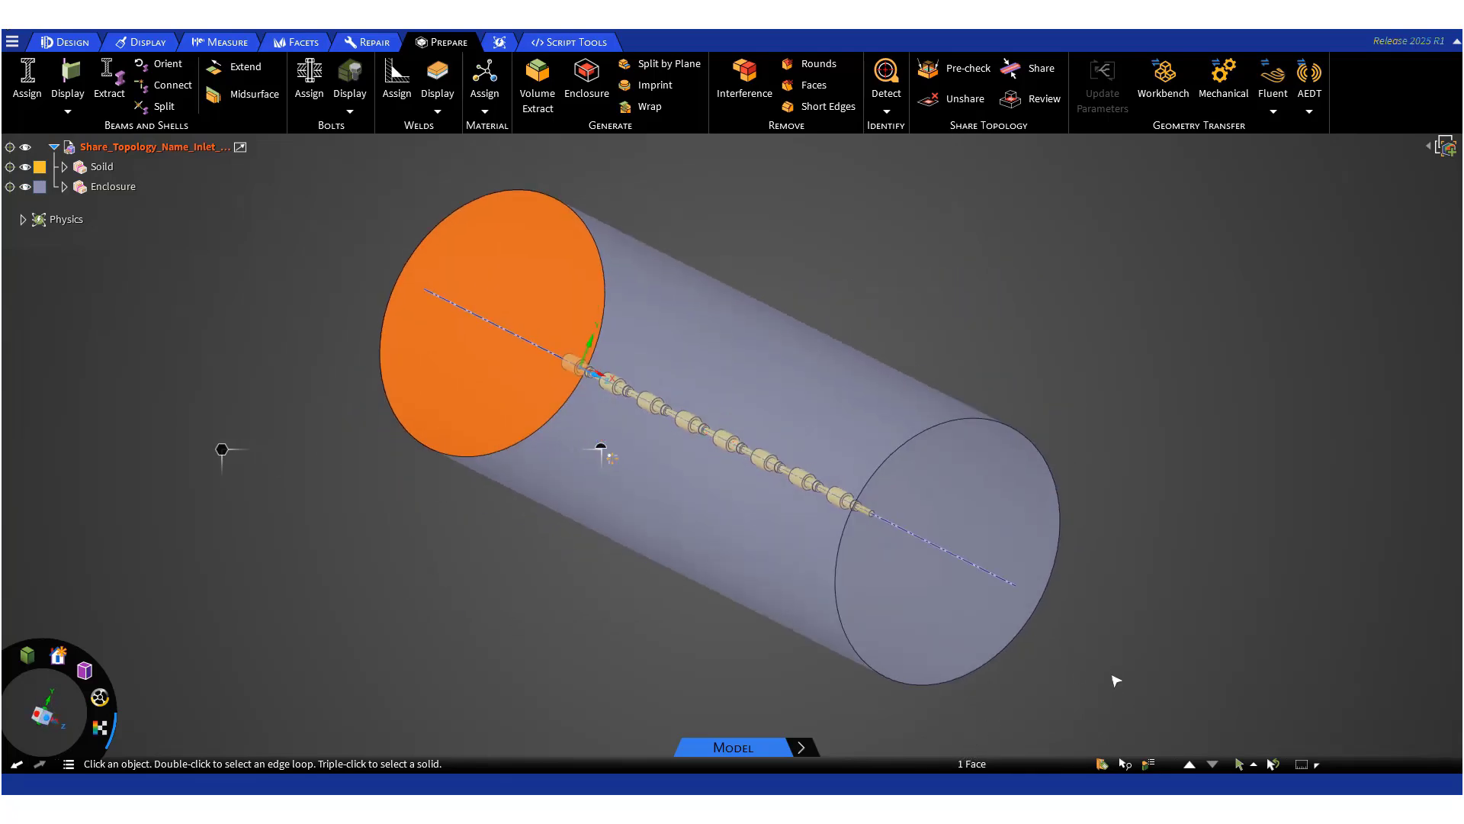
left_click(1106, 630)
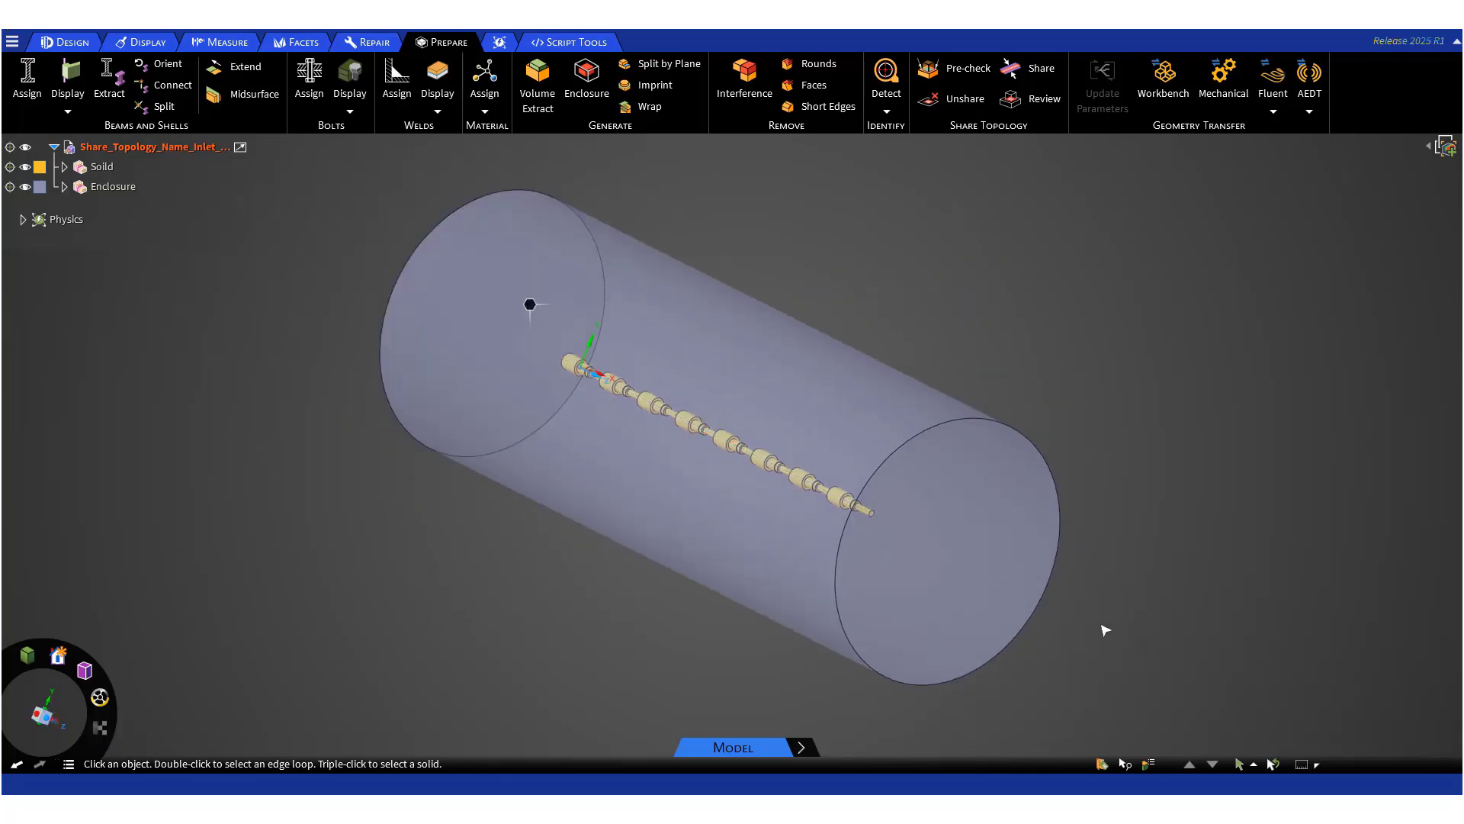
left_click(1004, 602)
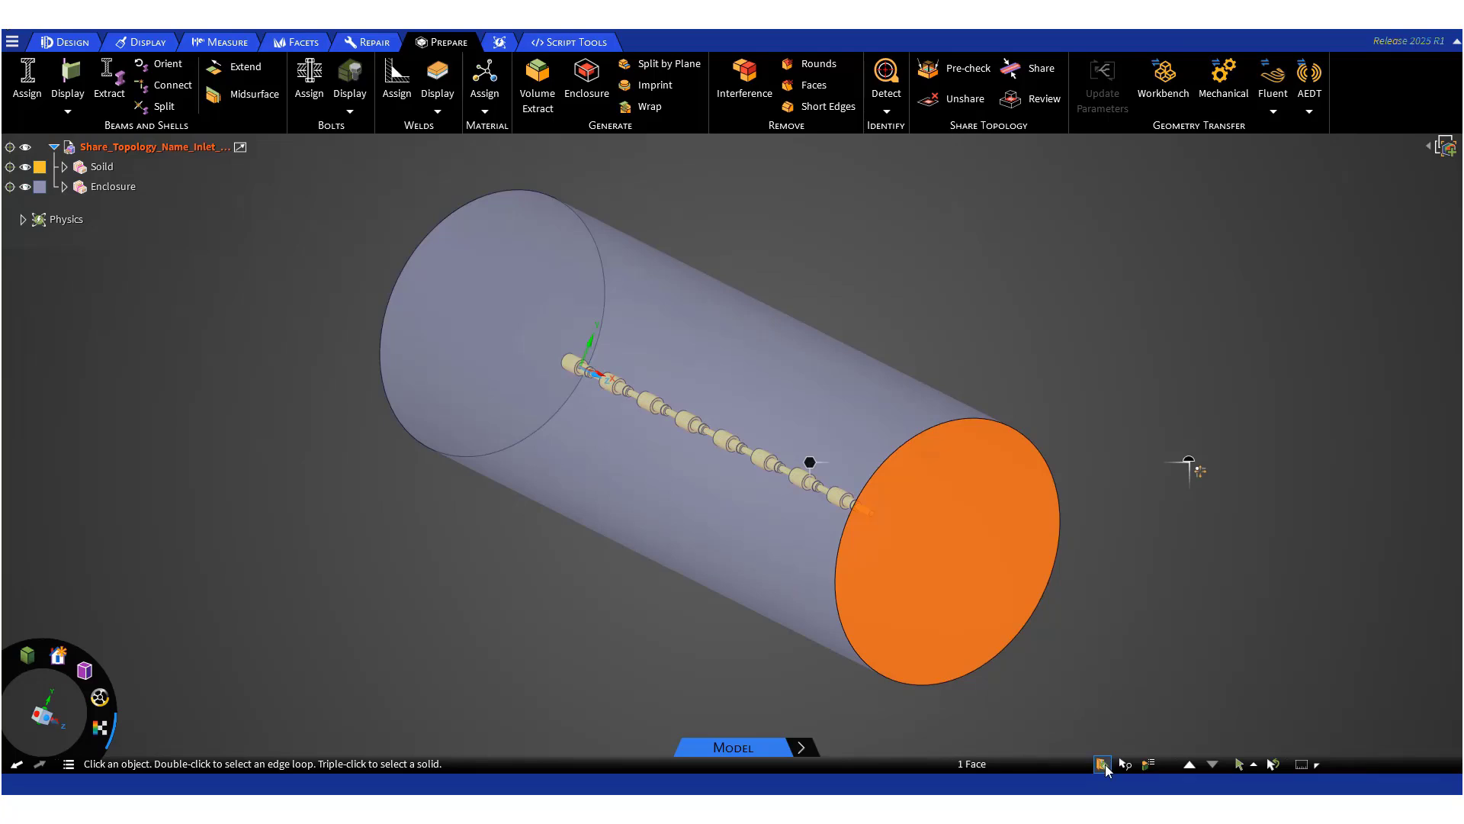
left_click(1118, 654)
middle_click_drag(725, 676, 928, 640)
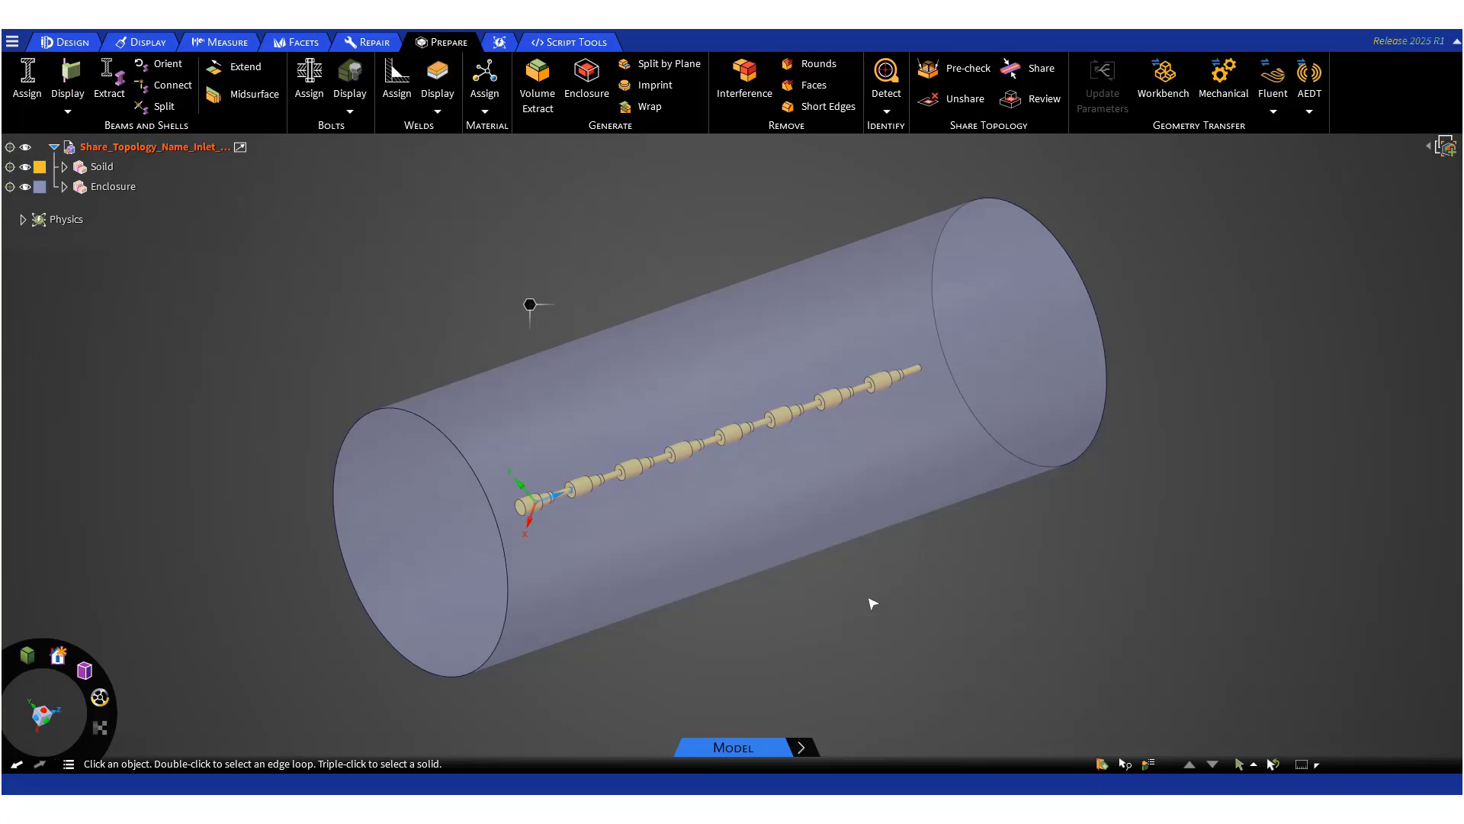
Step: Switch to the other Discovery design with the component-cylinder chain in a tube
mouse_move(1056, 785)
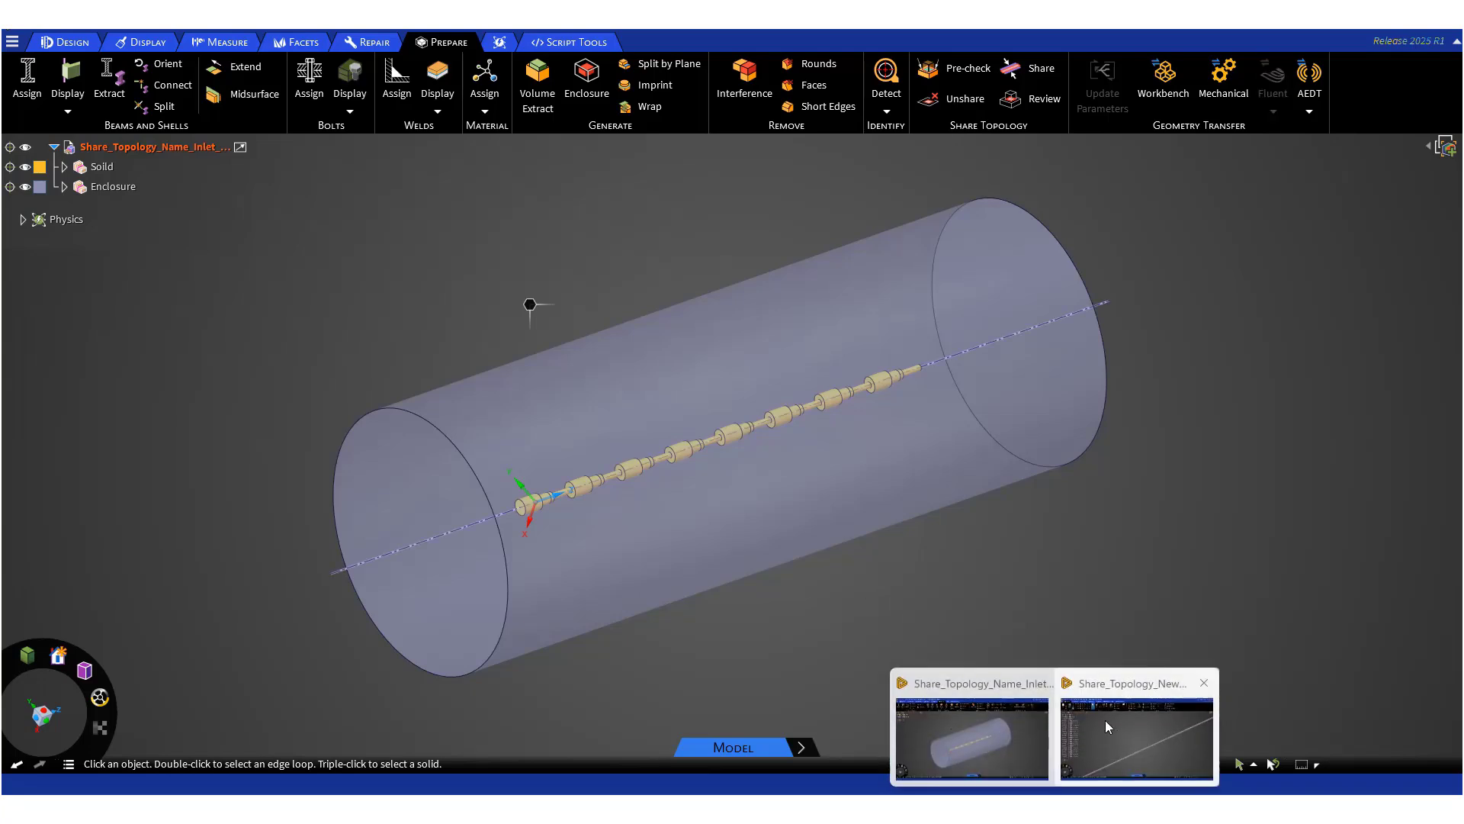
left_click(1137, 728)
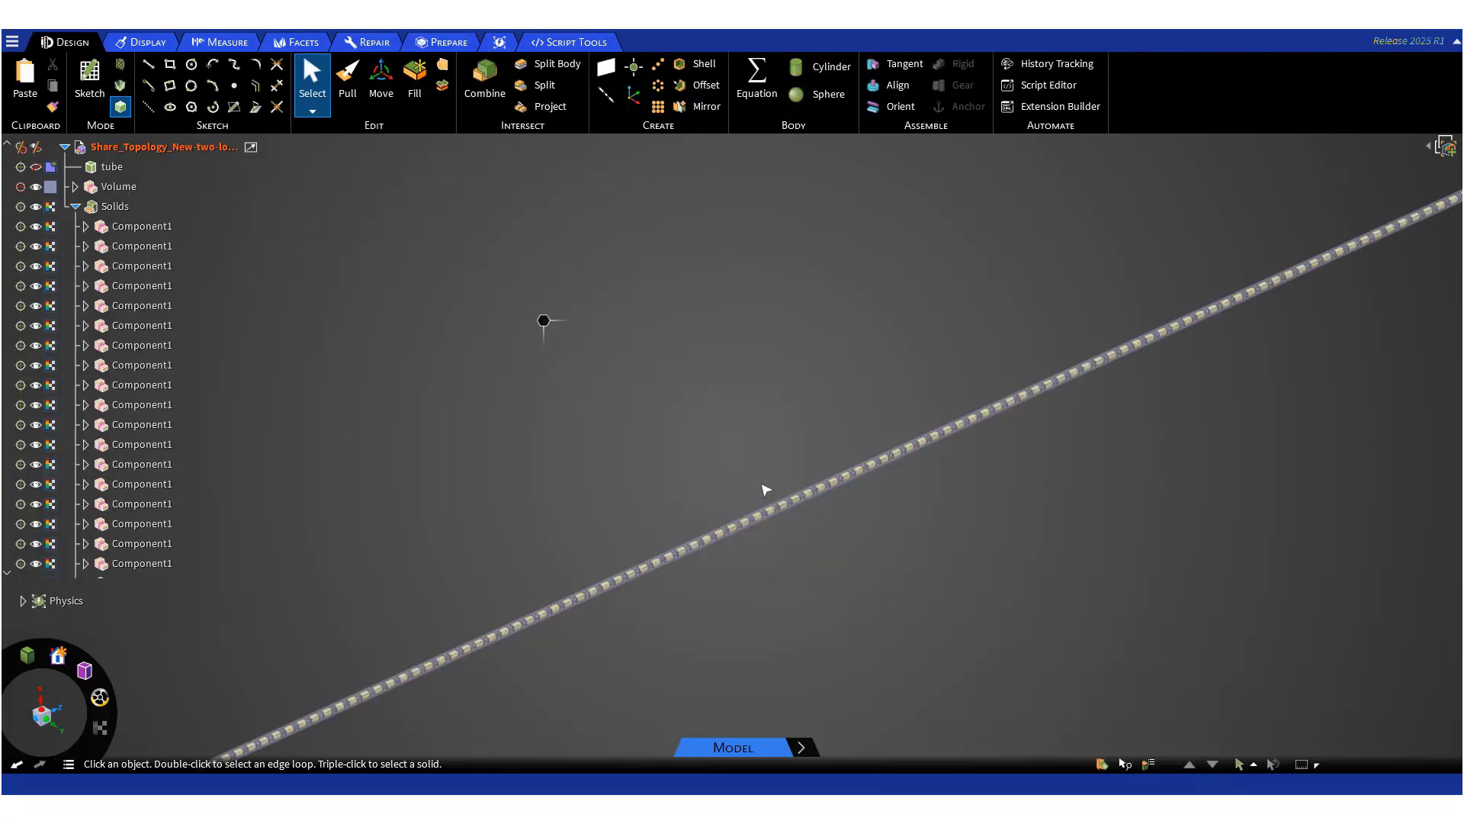
scroll(788, 517, "up", 5)
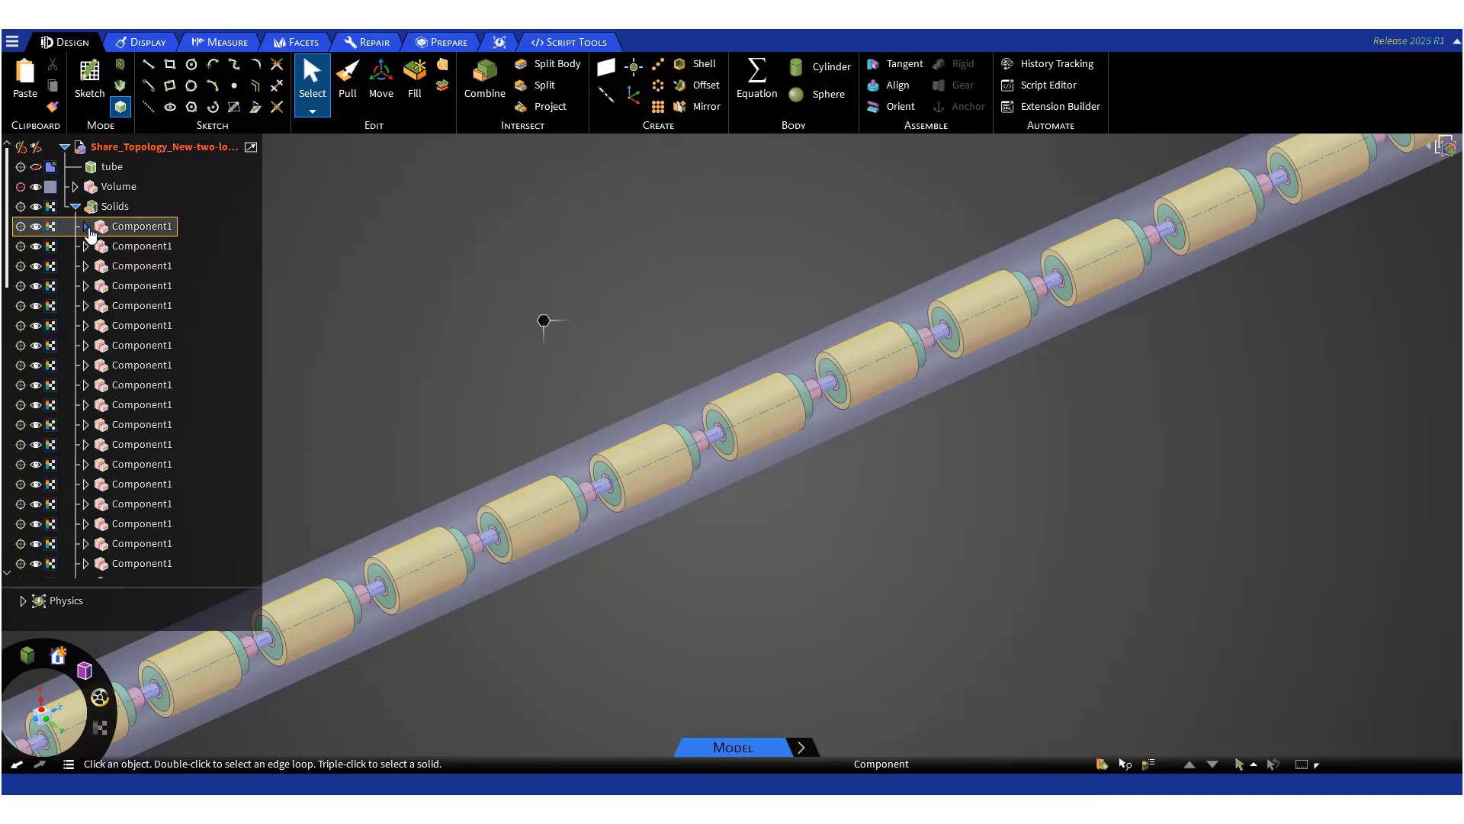
Step: Browse Component1 and the Solids group, then expand Volume and select its body
left_click(86, 226)
scroll(147, 454, "down", 5)
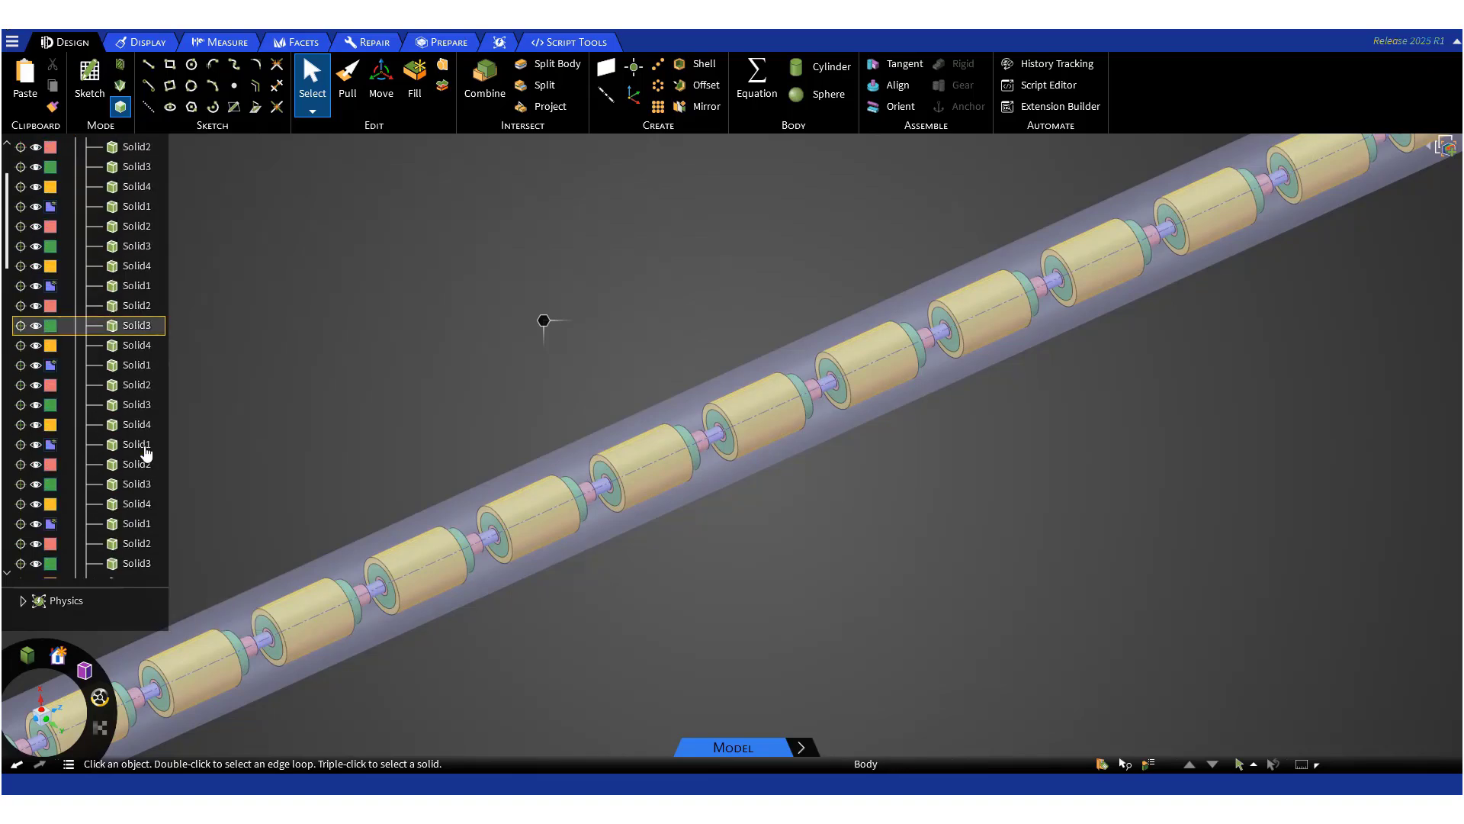
scroll(147, 455, "down", 3)
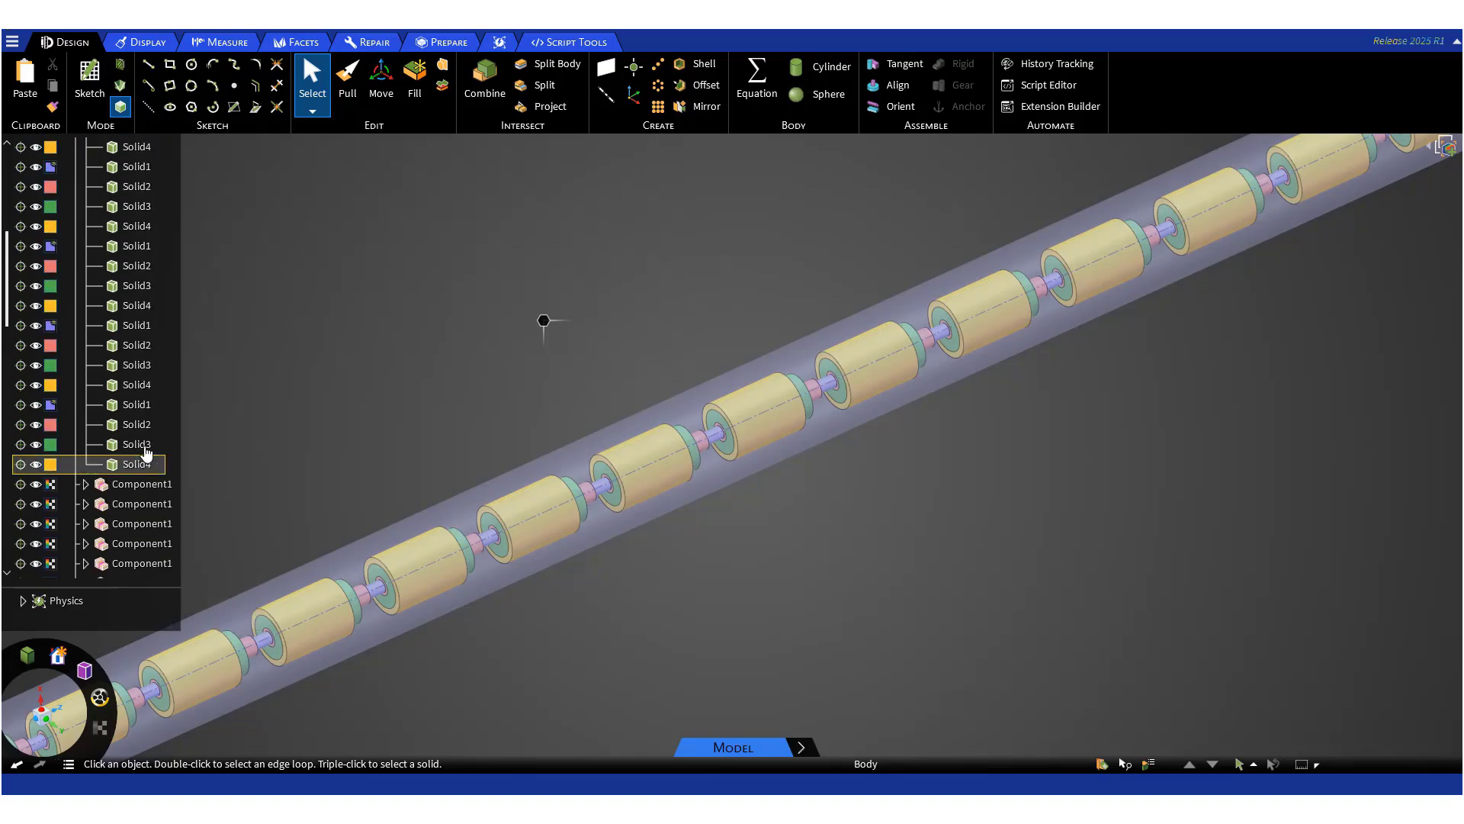
scroll(141, 449, "up", 3)
scroll(141, 448, "up", 5)
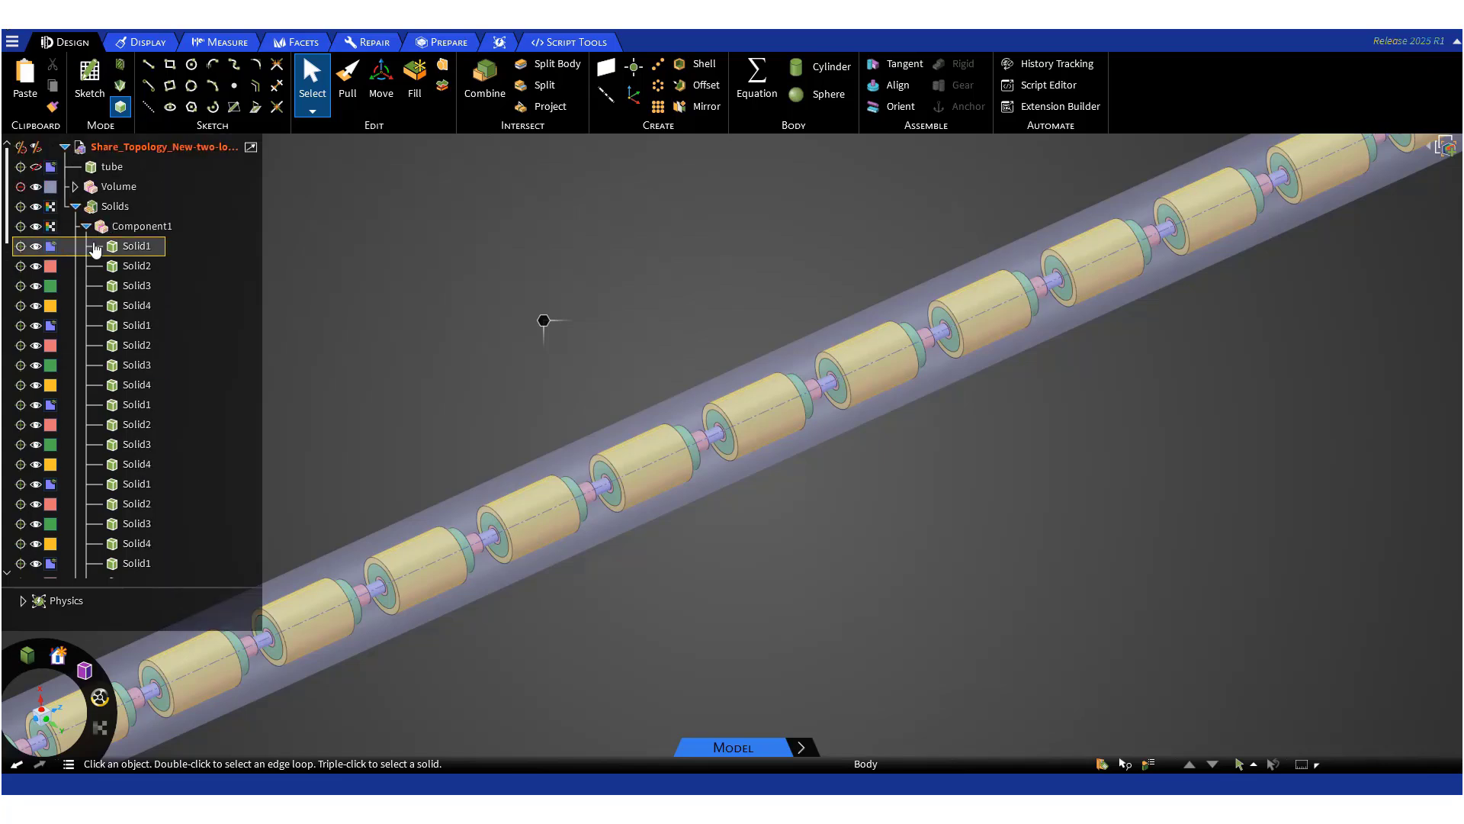
left_click(86, 226)
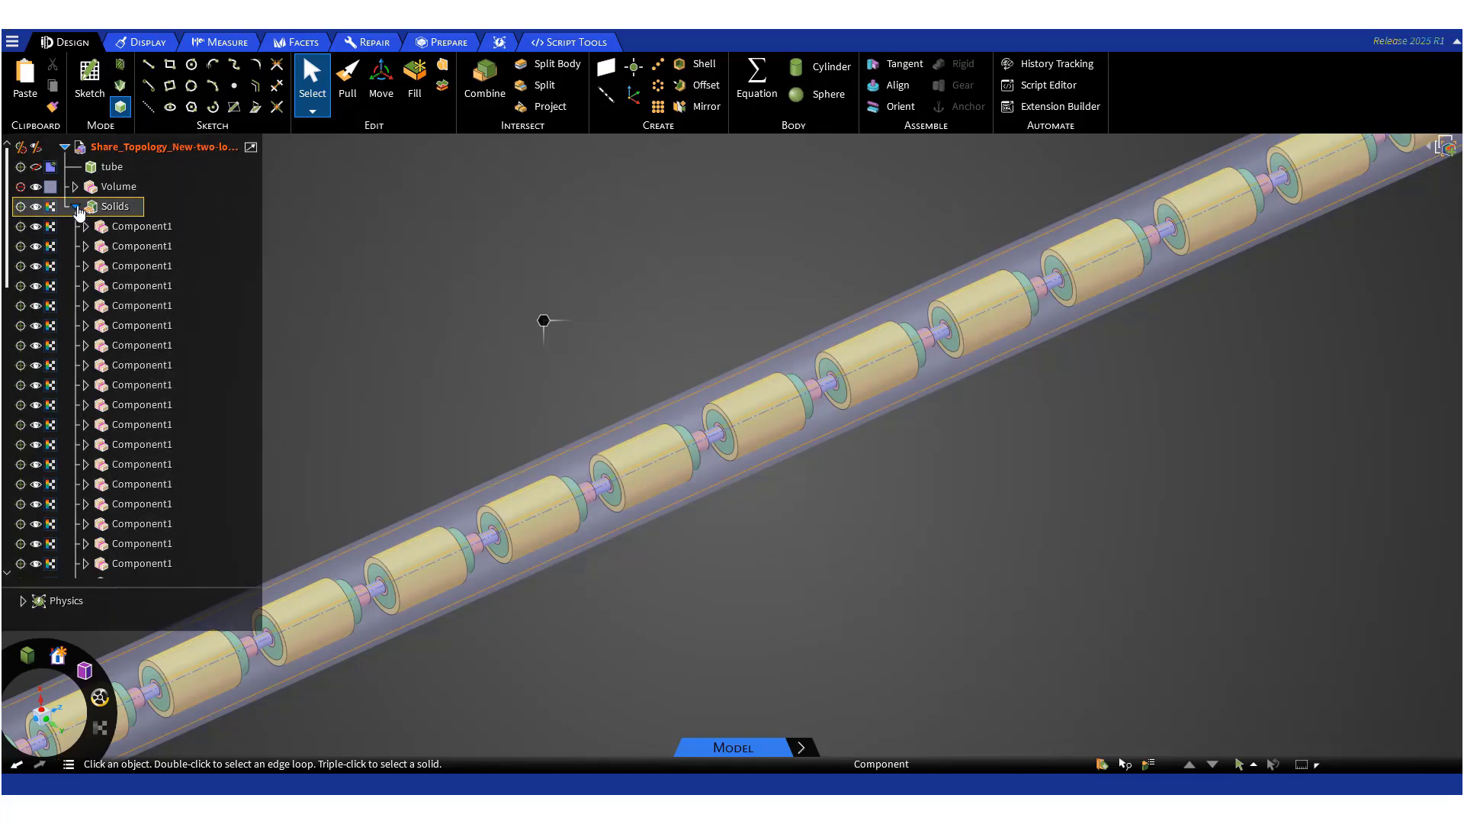
left_click(77, 208)
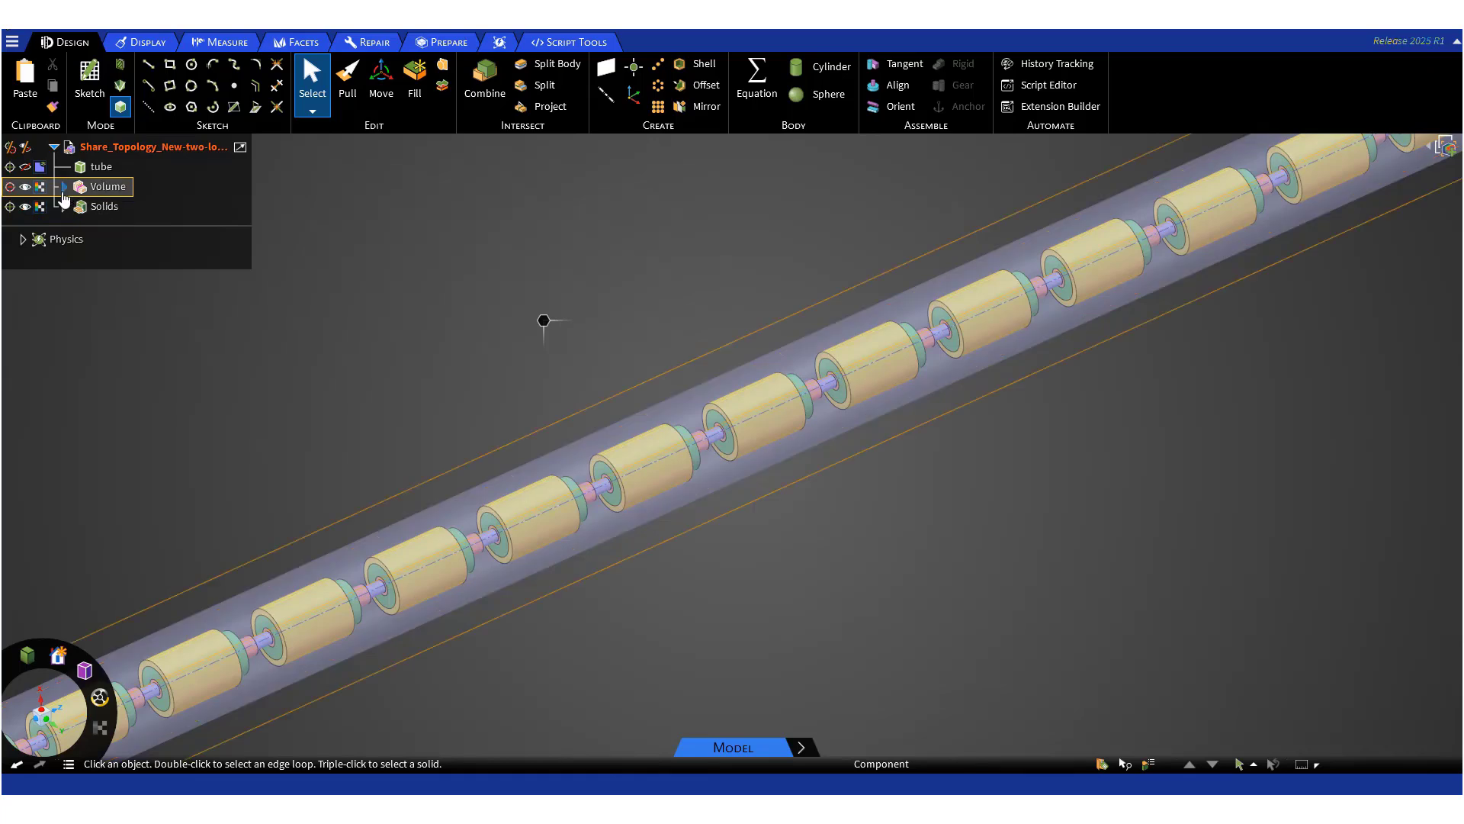
left_click(64, 190)
left_click(128, 210)
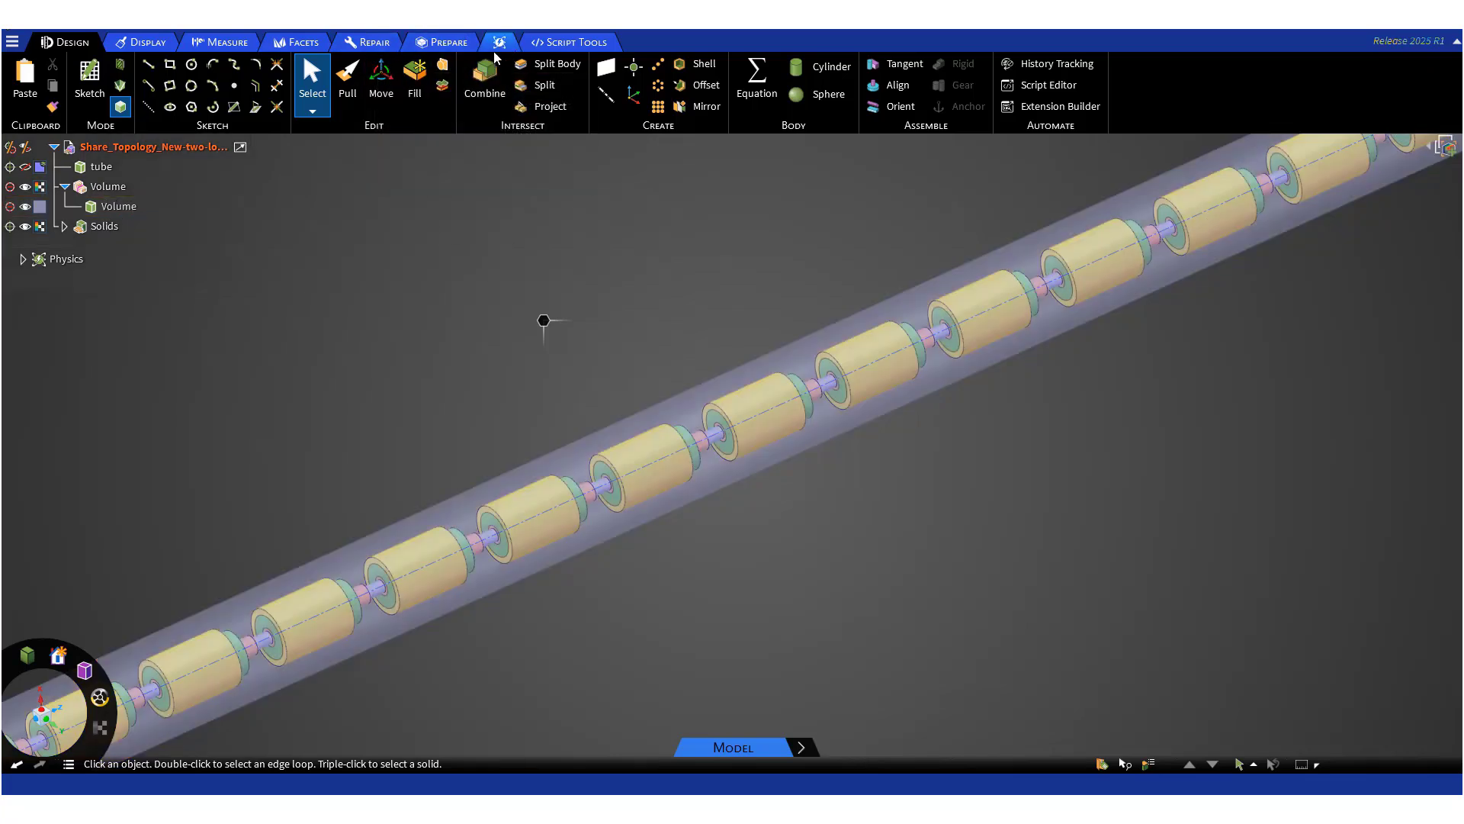
Step: Run Share on the component chain at 0.16 mm tolerance and collapse the Volume group
left_click(440, 48)
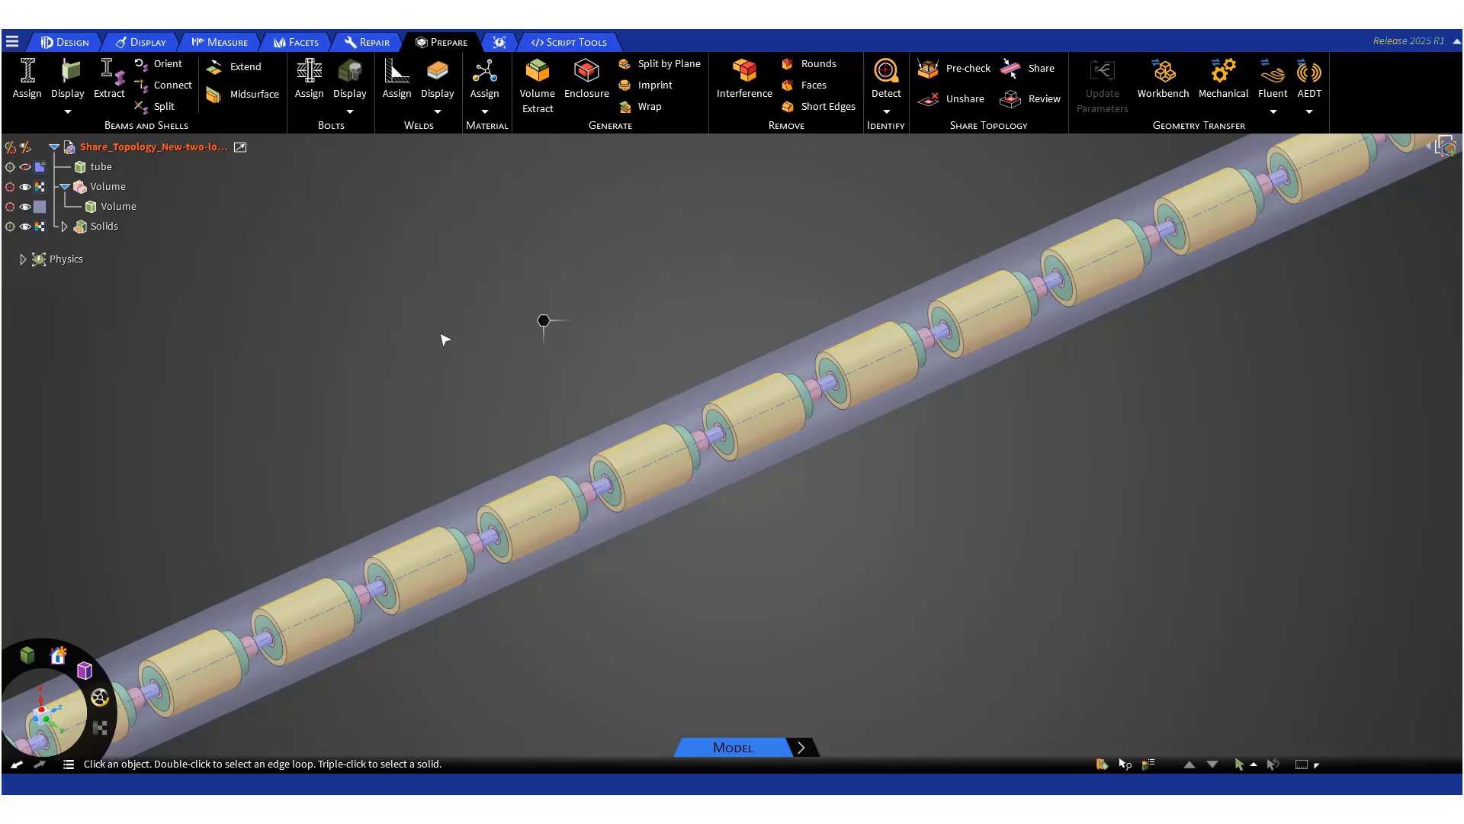
left_click(1041, 73)
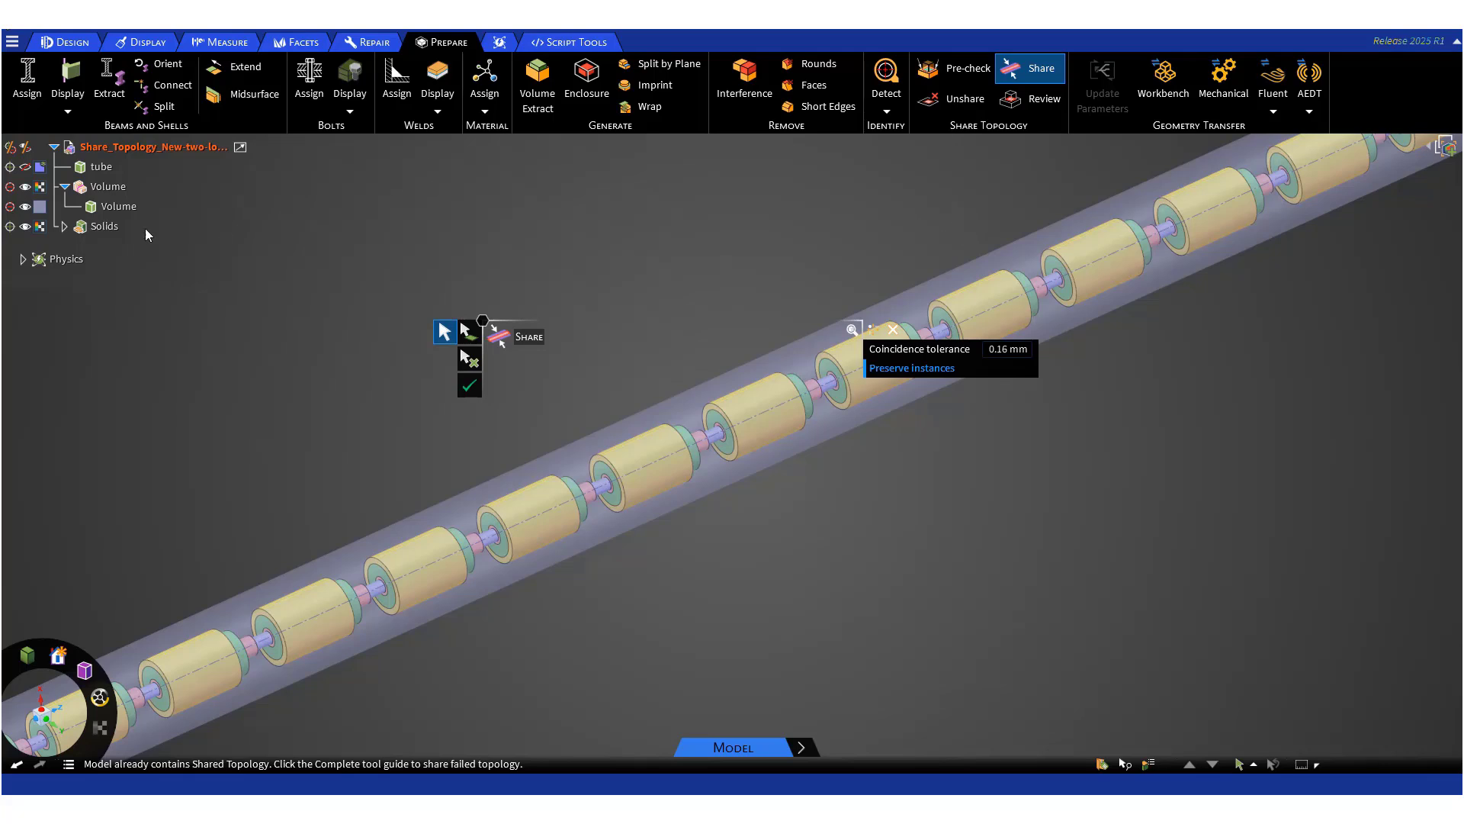
left_click(64, 186)
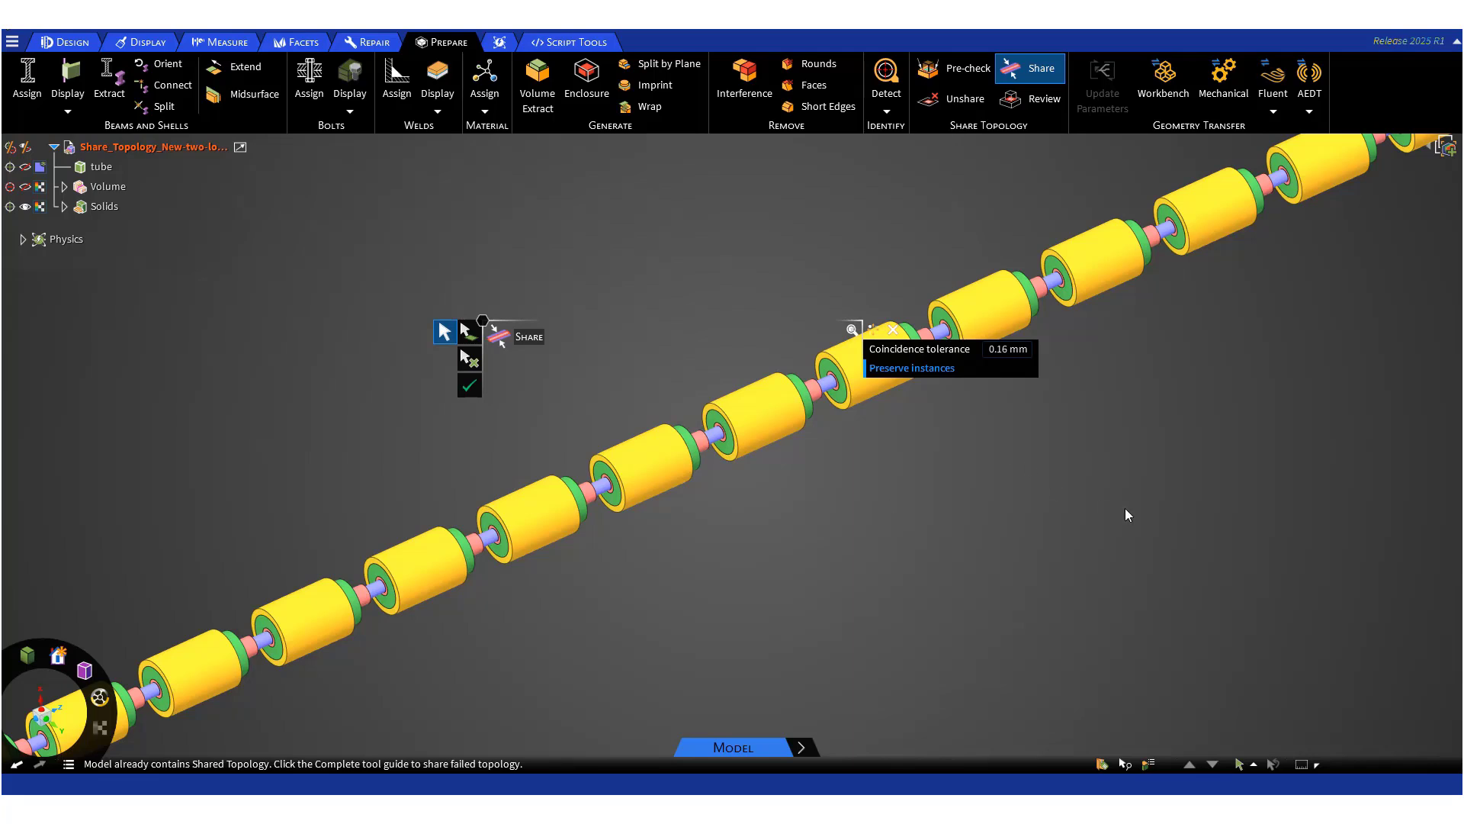
left_click(1272, 111)
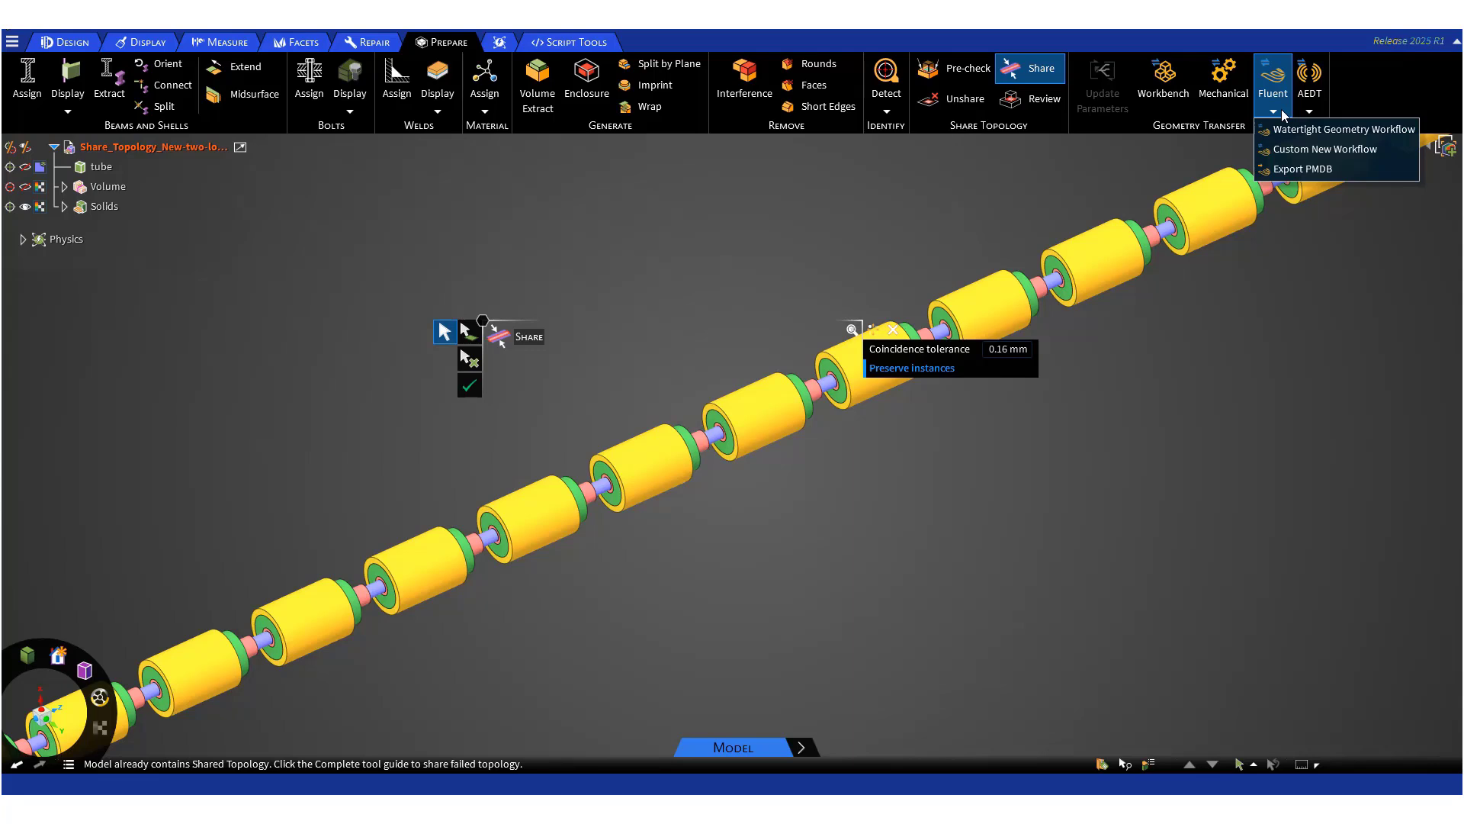
left_click(1131, 451)
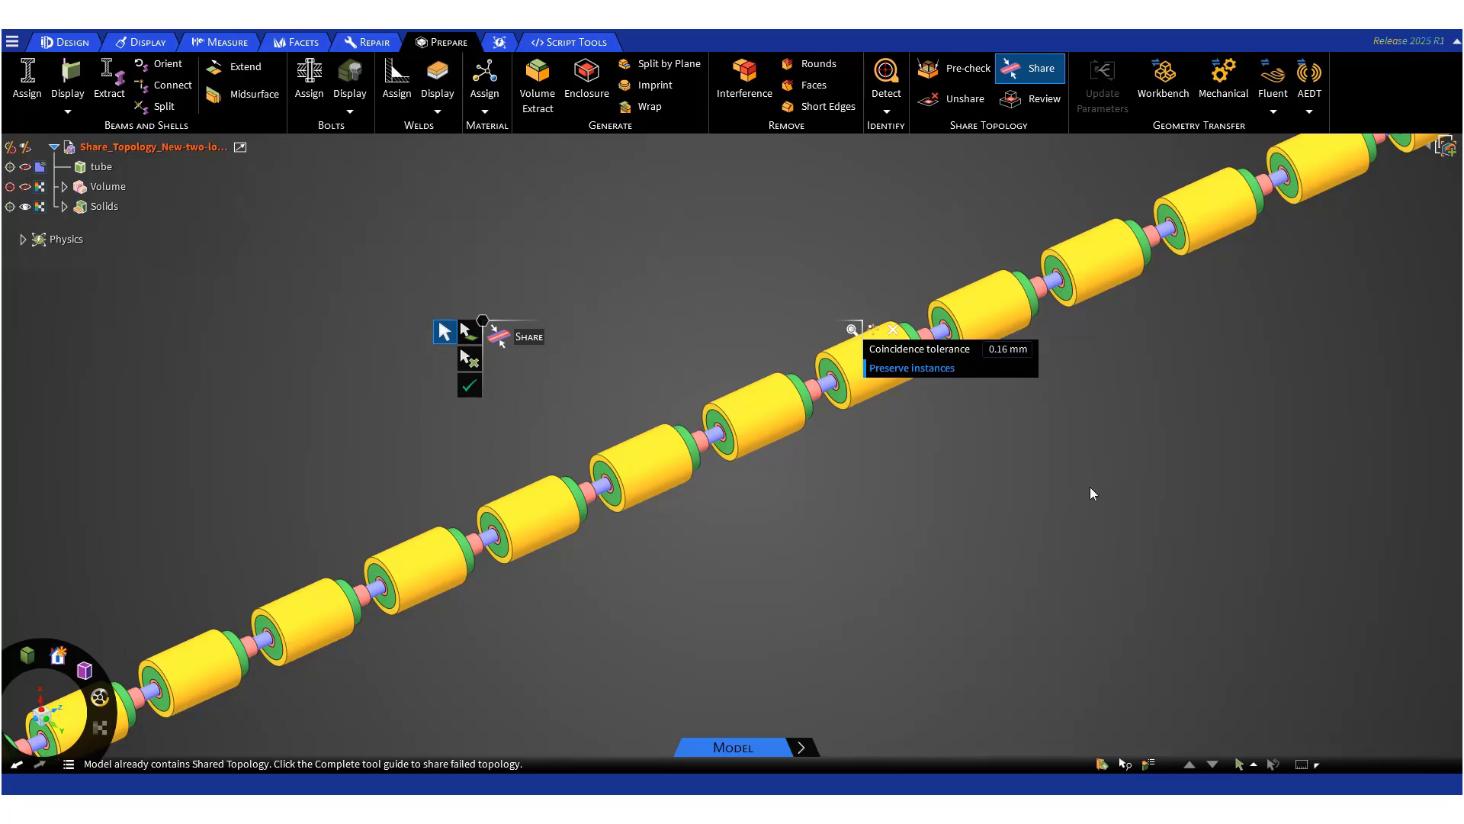
left_click(1104, 765)
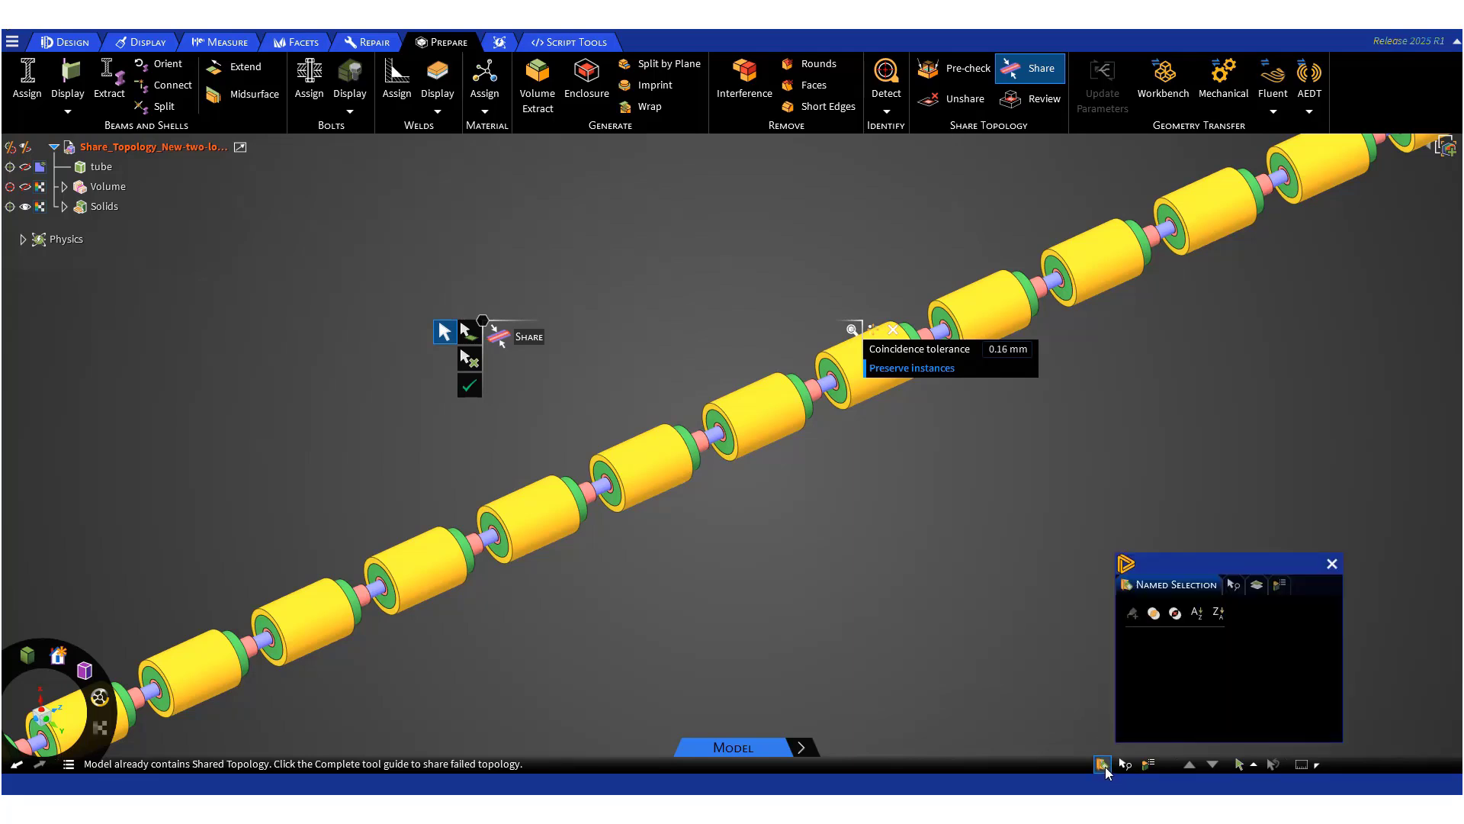
left_click(1331, 563)
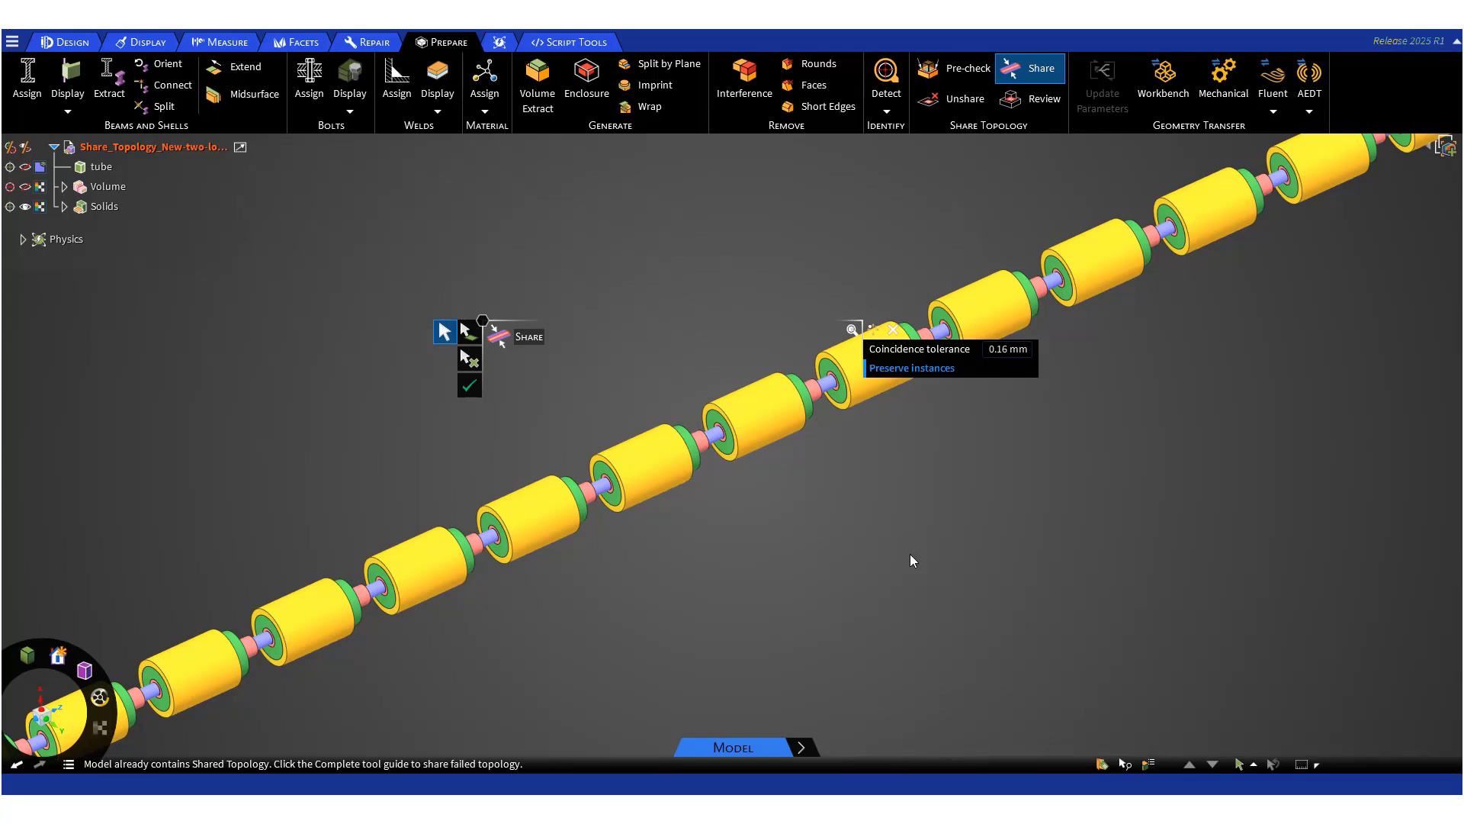
Step: Bring the Share_Topology_Name_Inlet design back to the front
scroll(909, 554, "up", 2)
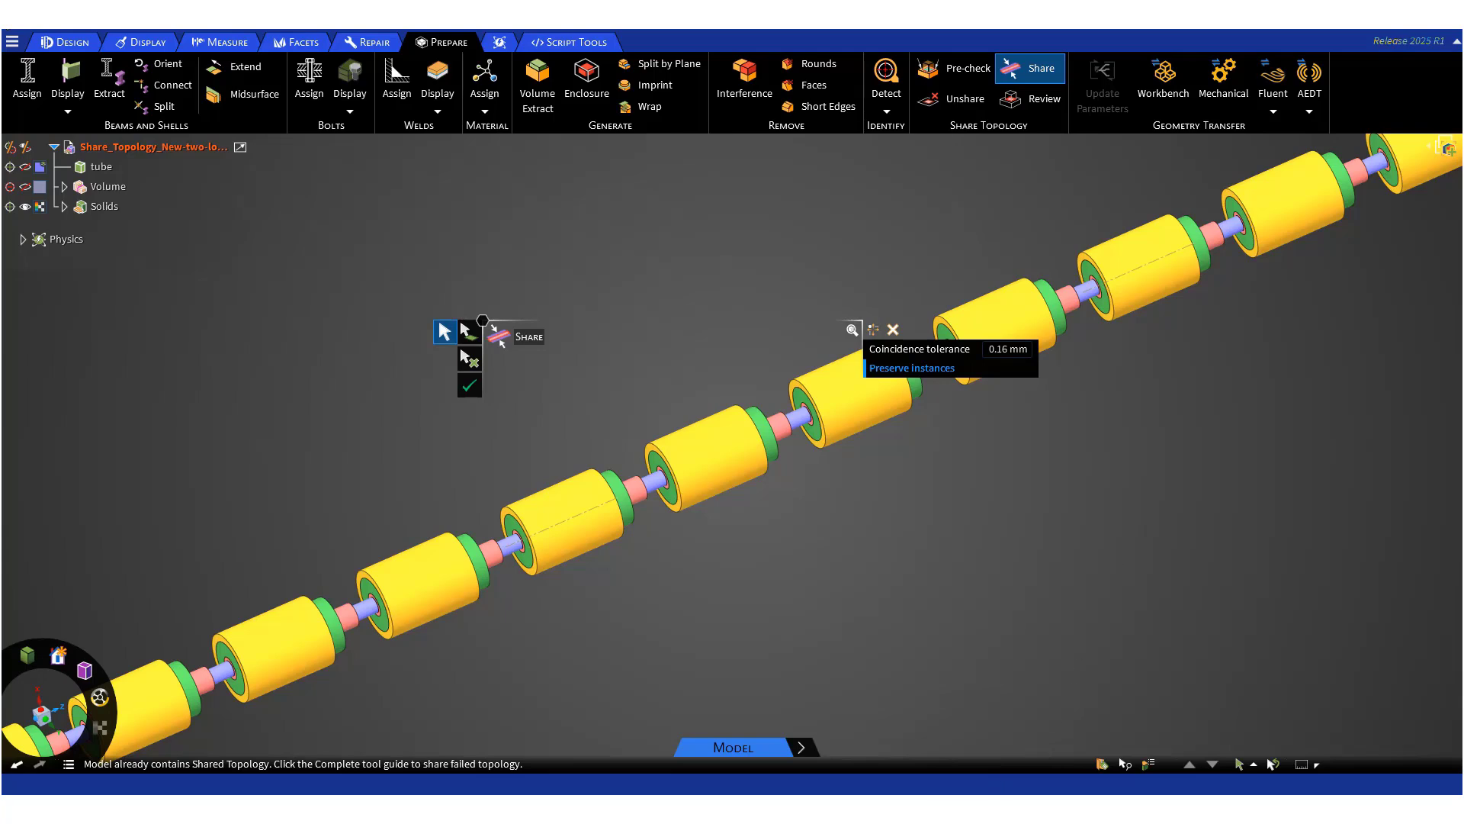
left_click(996, 743)
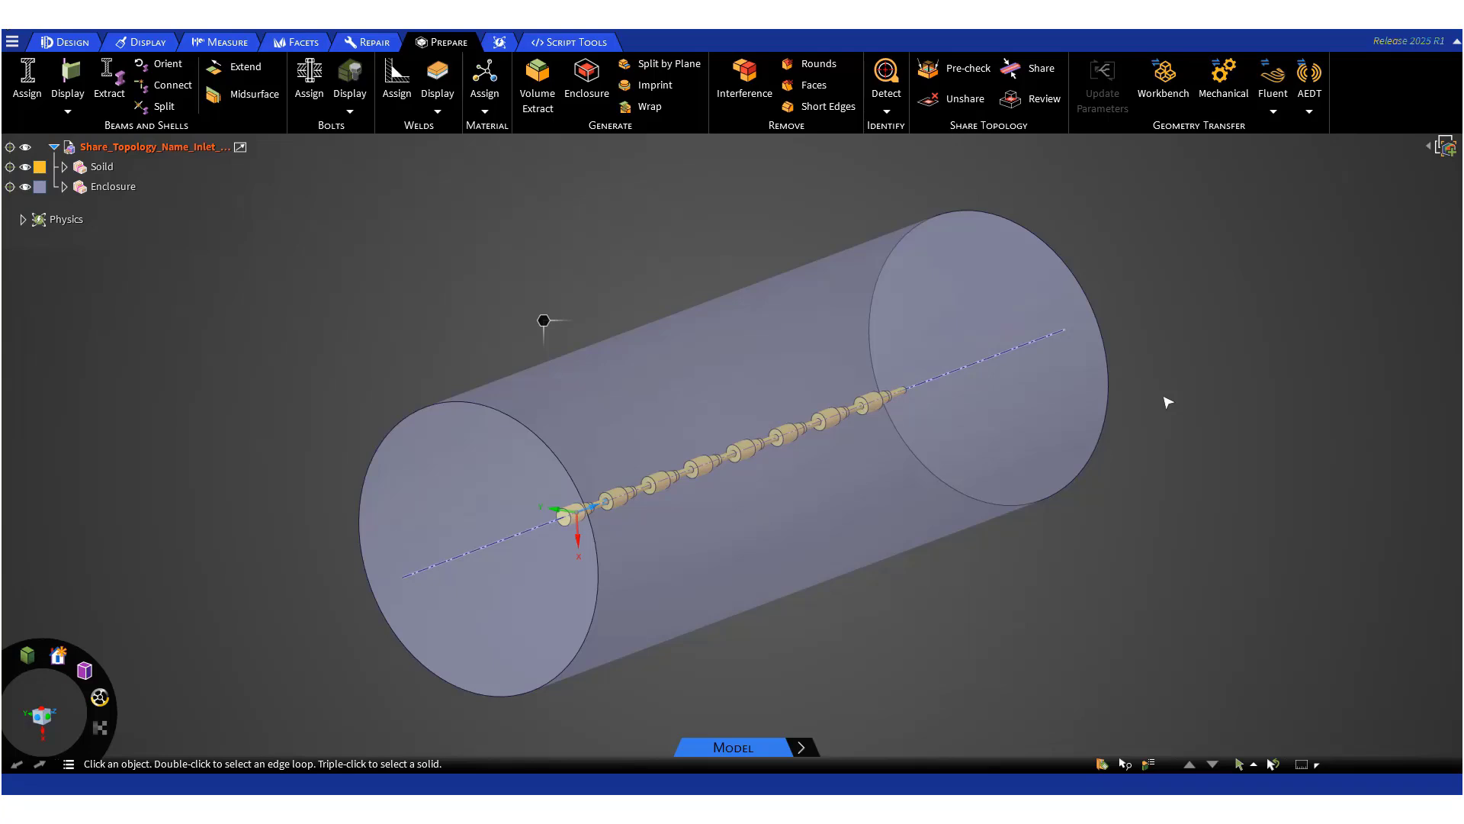
Step: Highlight the Wall_Solids named selection, then open the Fluent Watertight Geometry Workflow launcher
left_click(1101, 761)
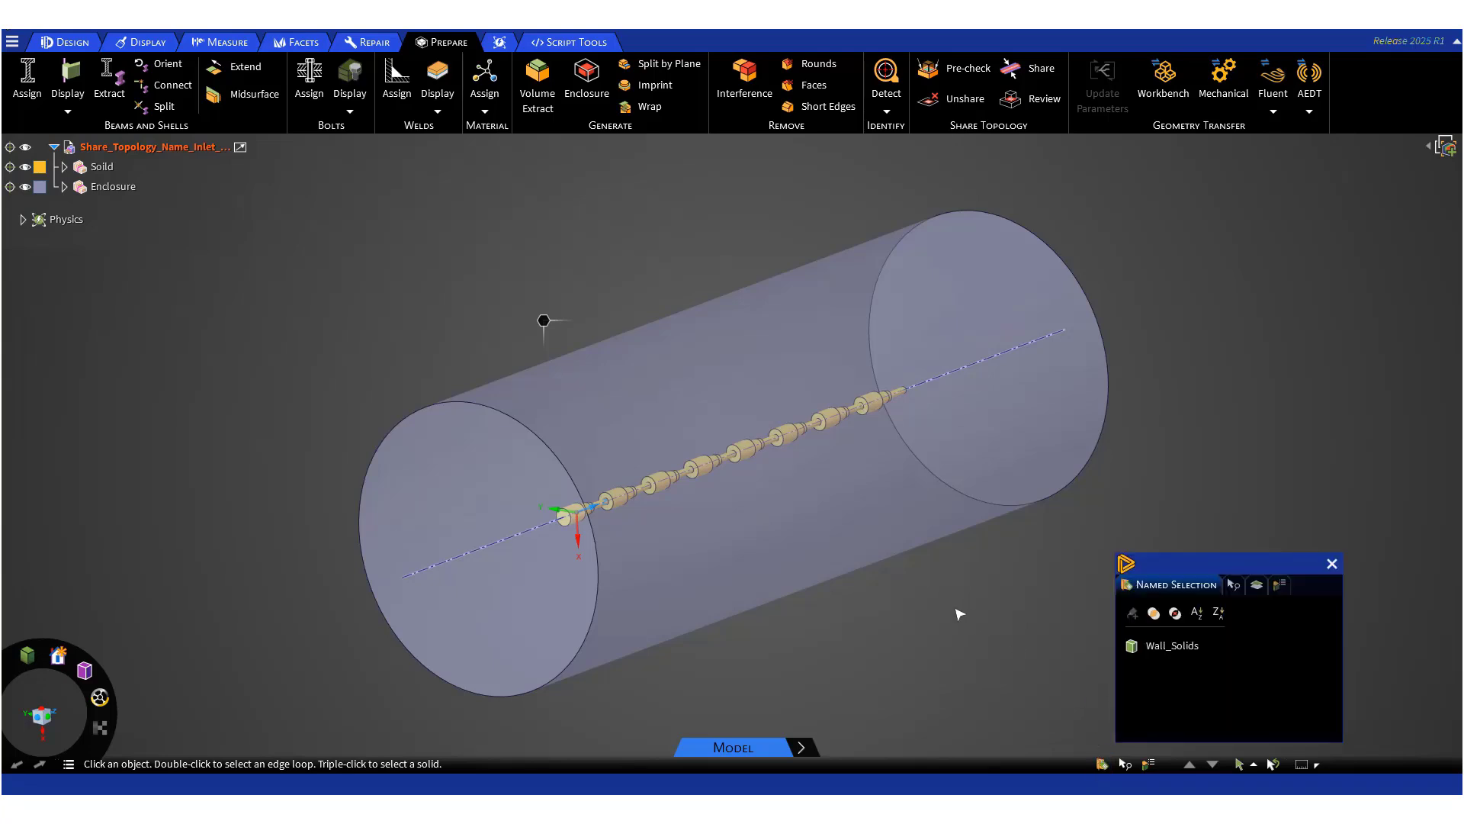
left_click(1163, 646)
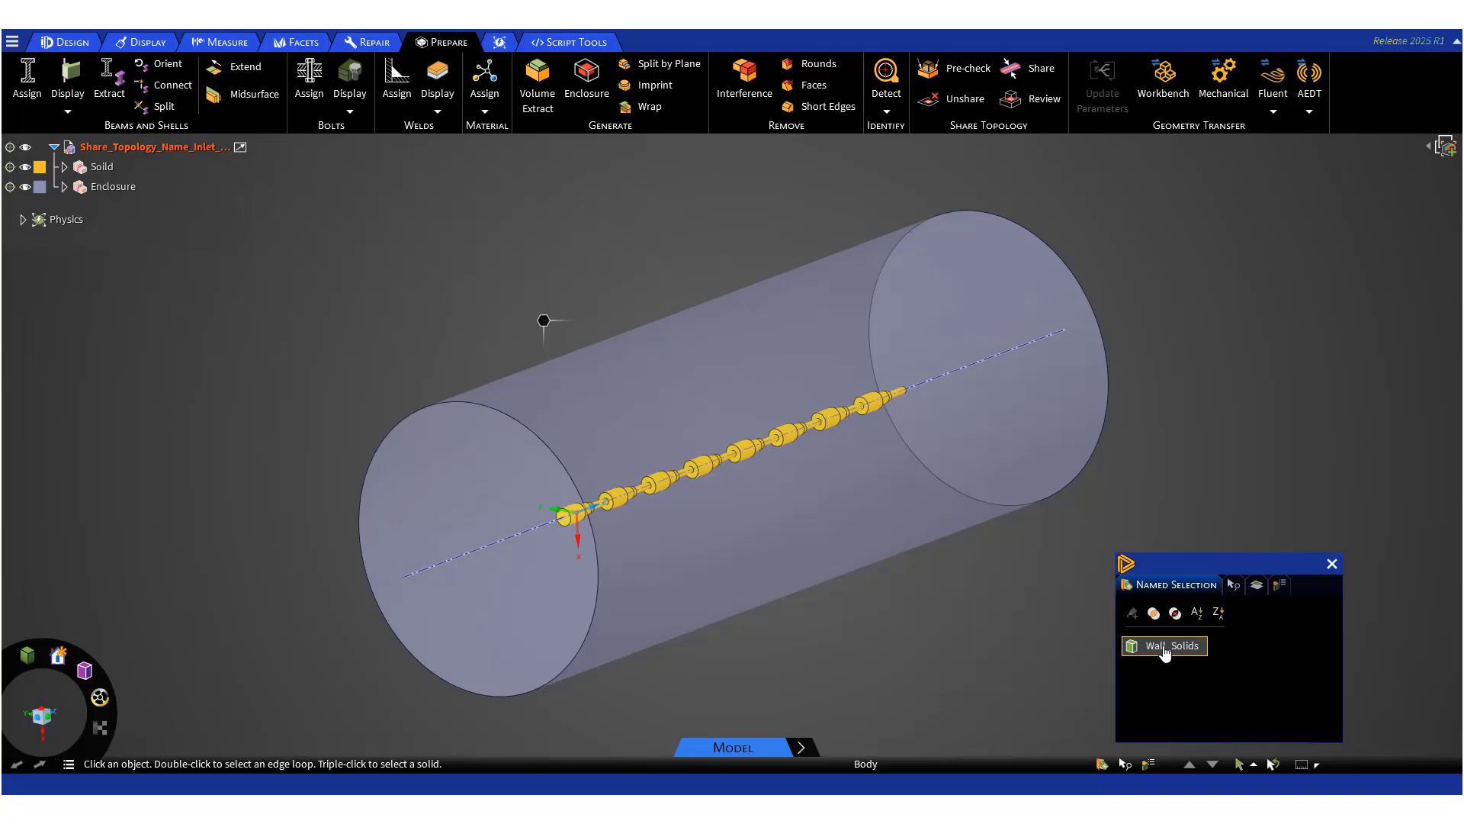
left_click(1331, 563)
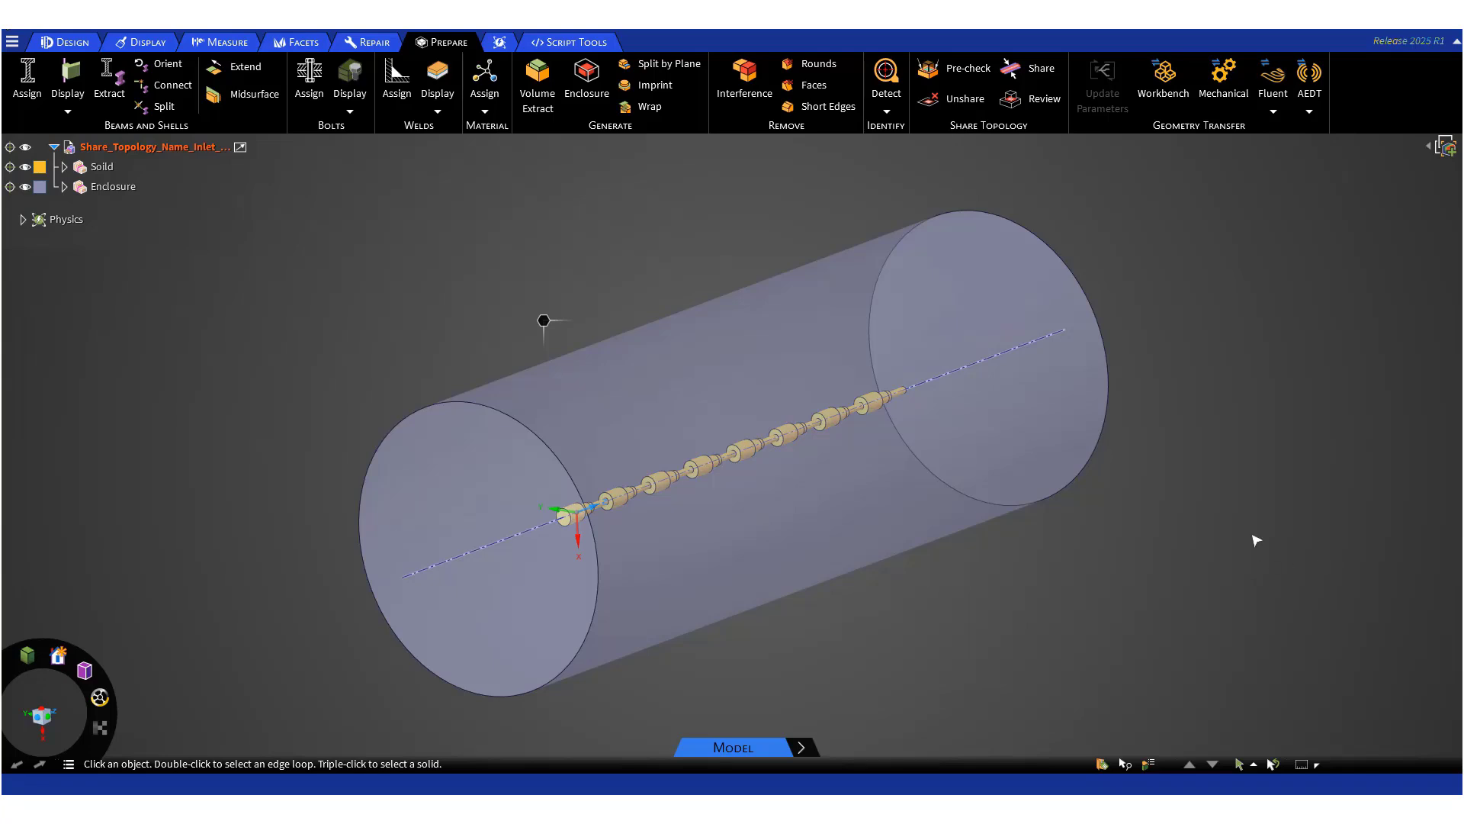
left_click(1273, 111)
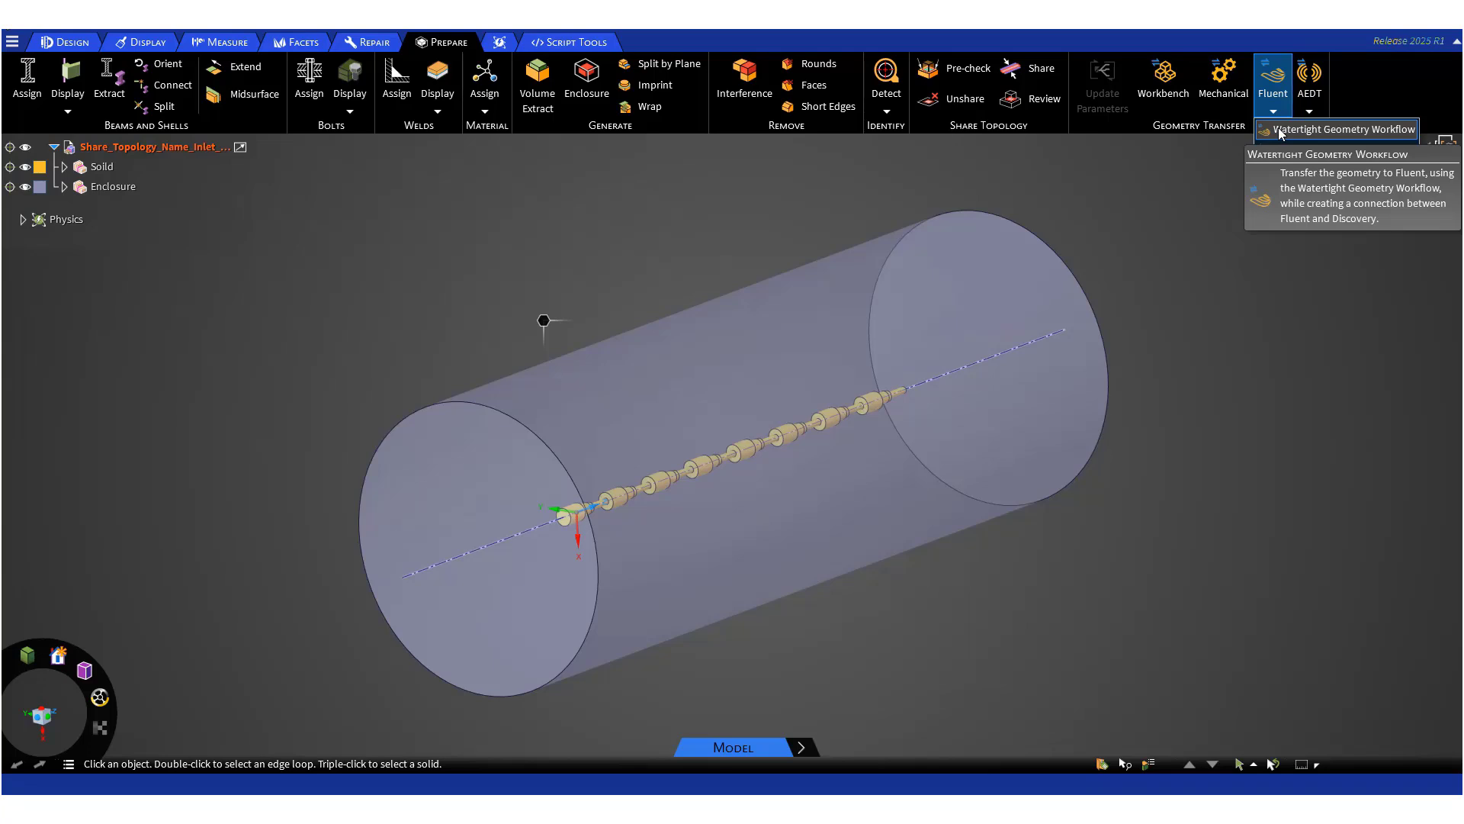
left_click(1312, 130)
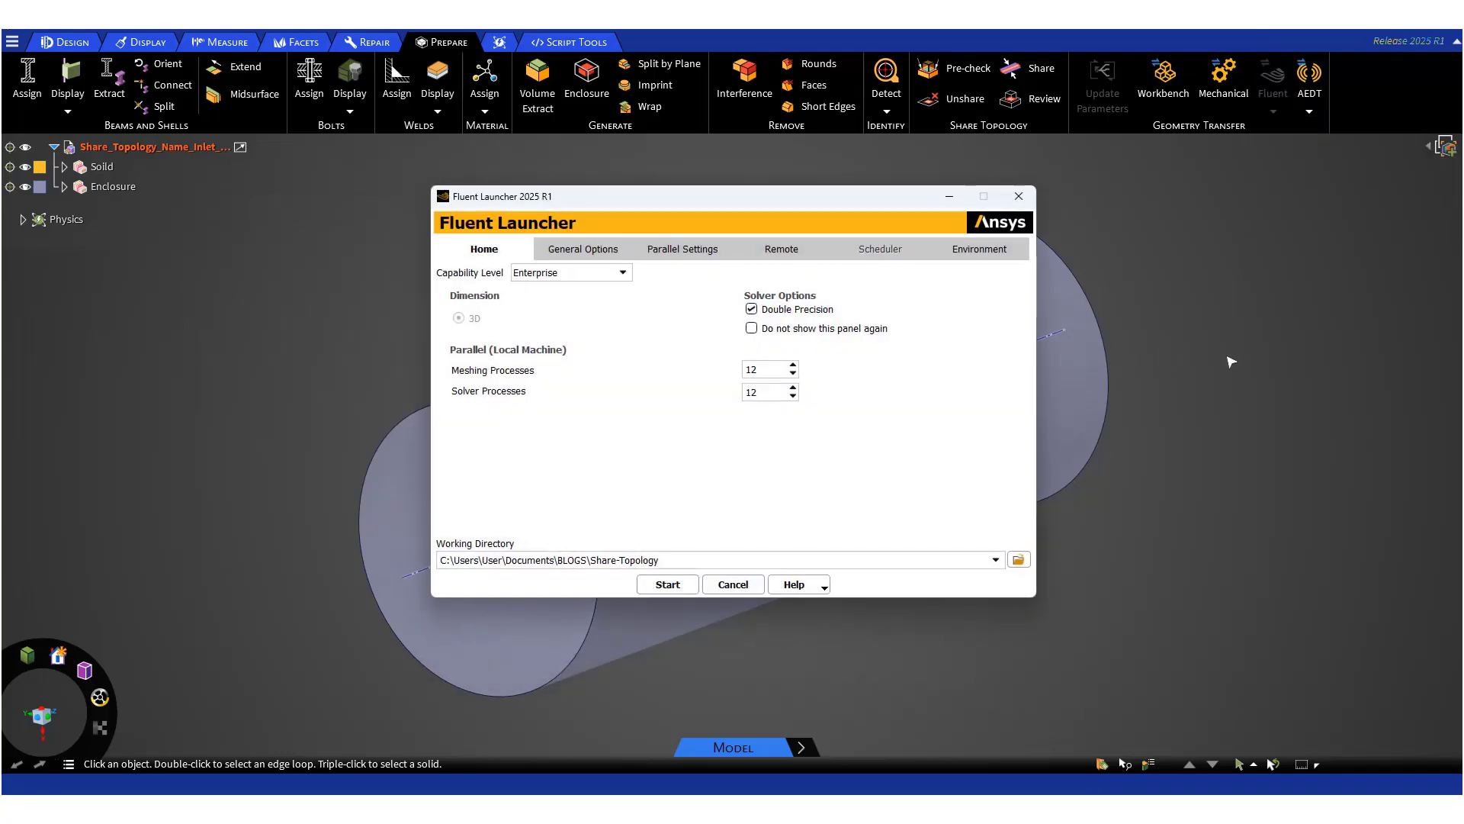
Step: Start Fluent Meshing with the default 12 meshing and 12 solver processes
left_click(667, 587)
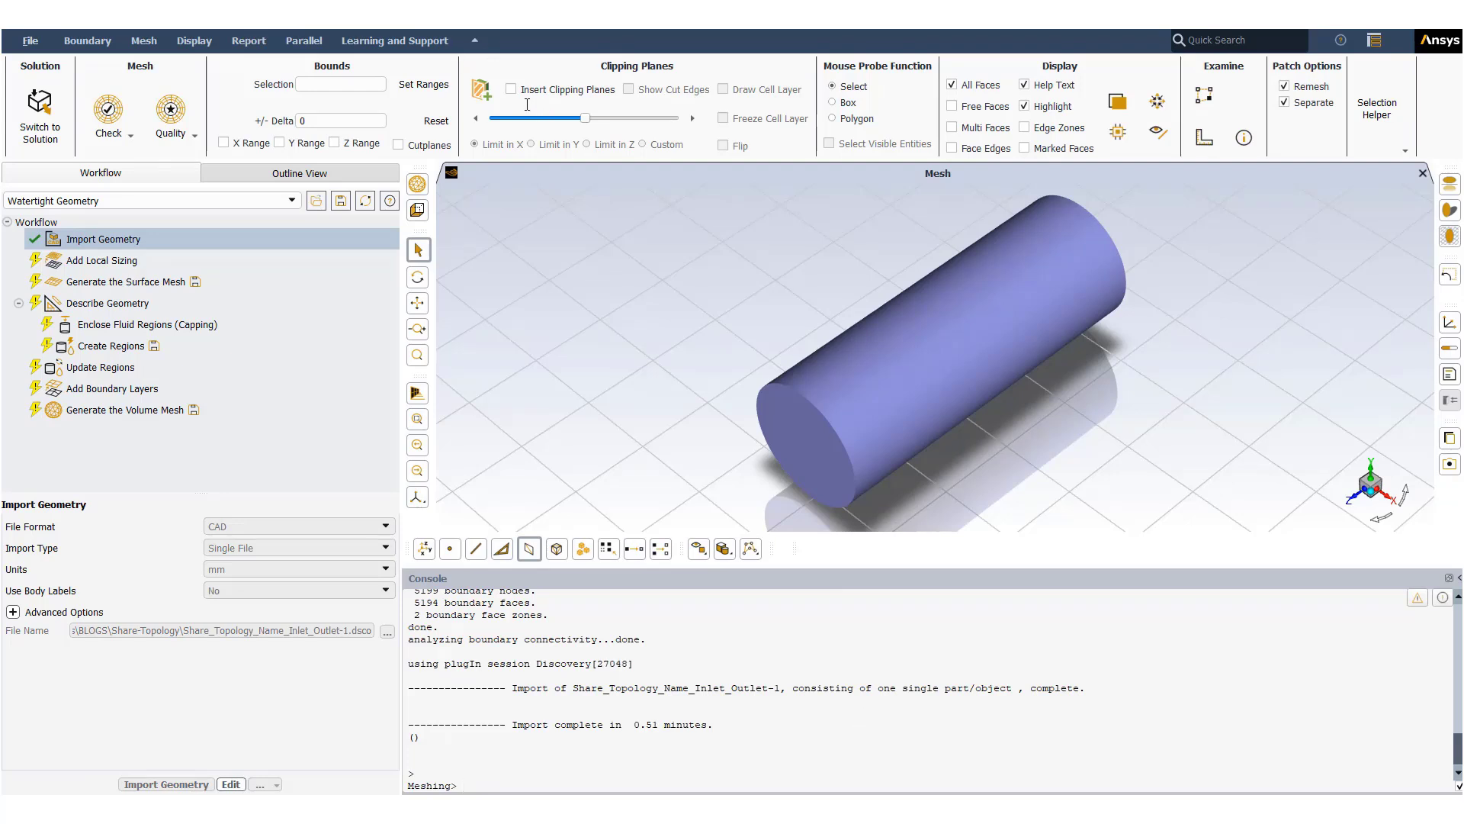
Step: Clip the cylinder to expose the inner solids and turn off grid, reflection and shadow
left_click(511, 89)
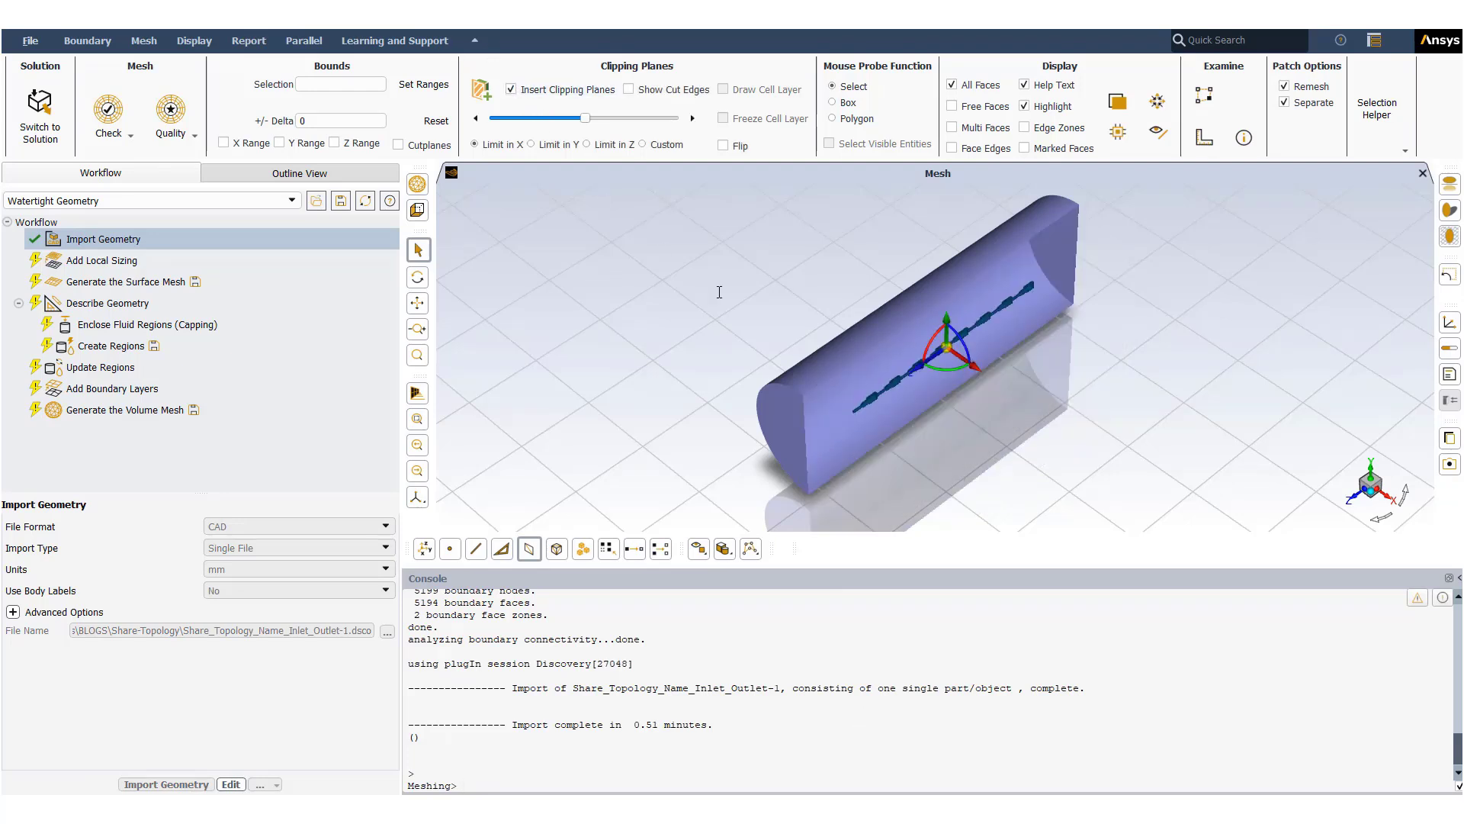
left_click_drag(945, 450, 976, 382)
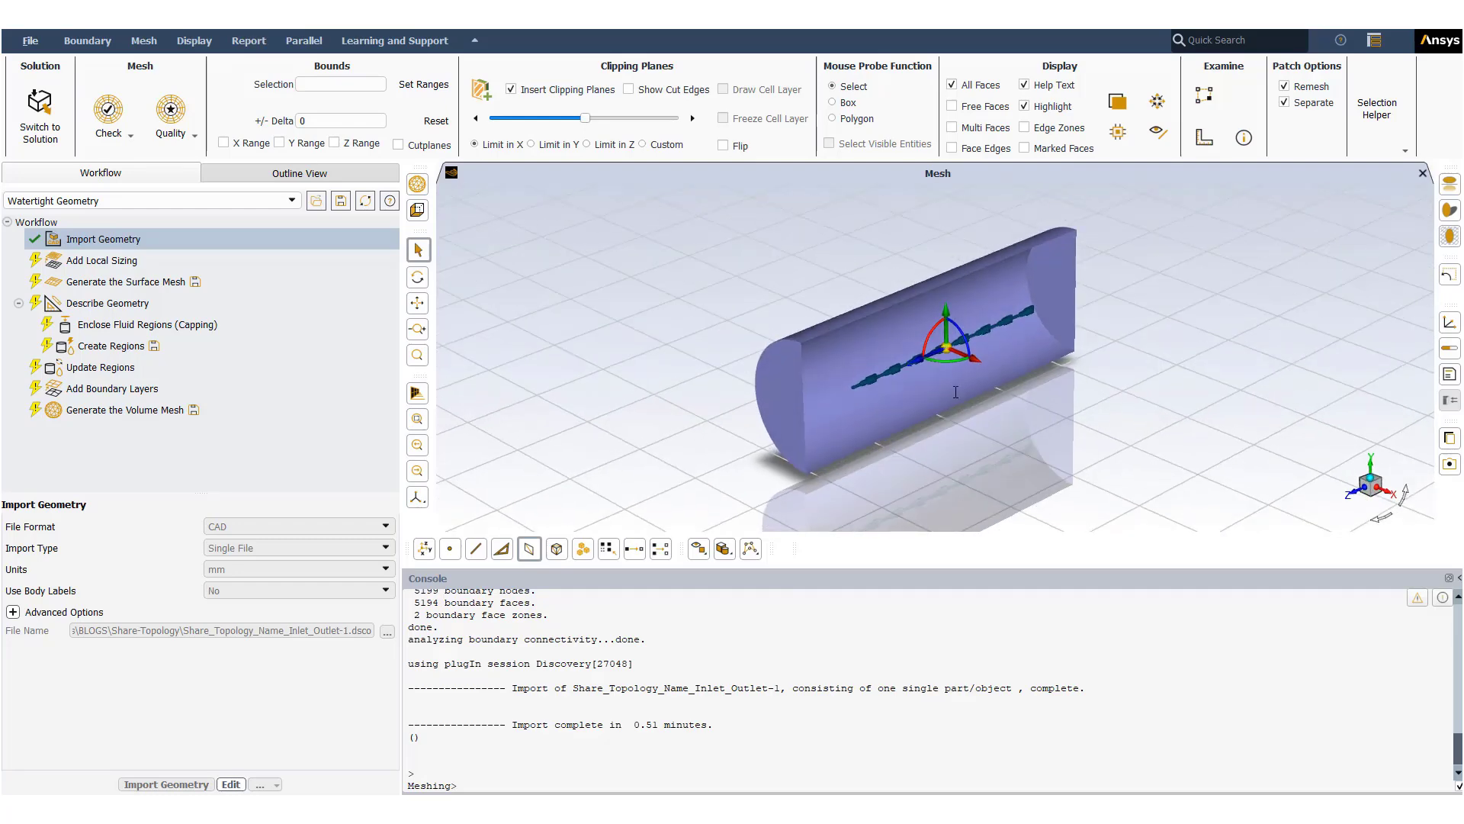
left_click(1451, 235)
left_click(1445, 214)
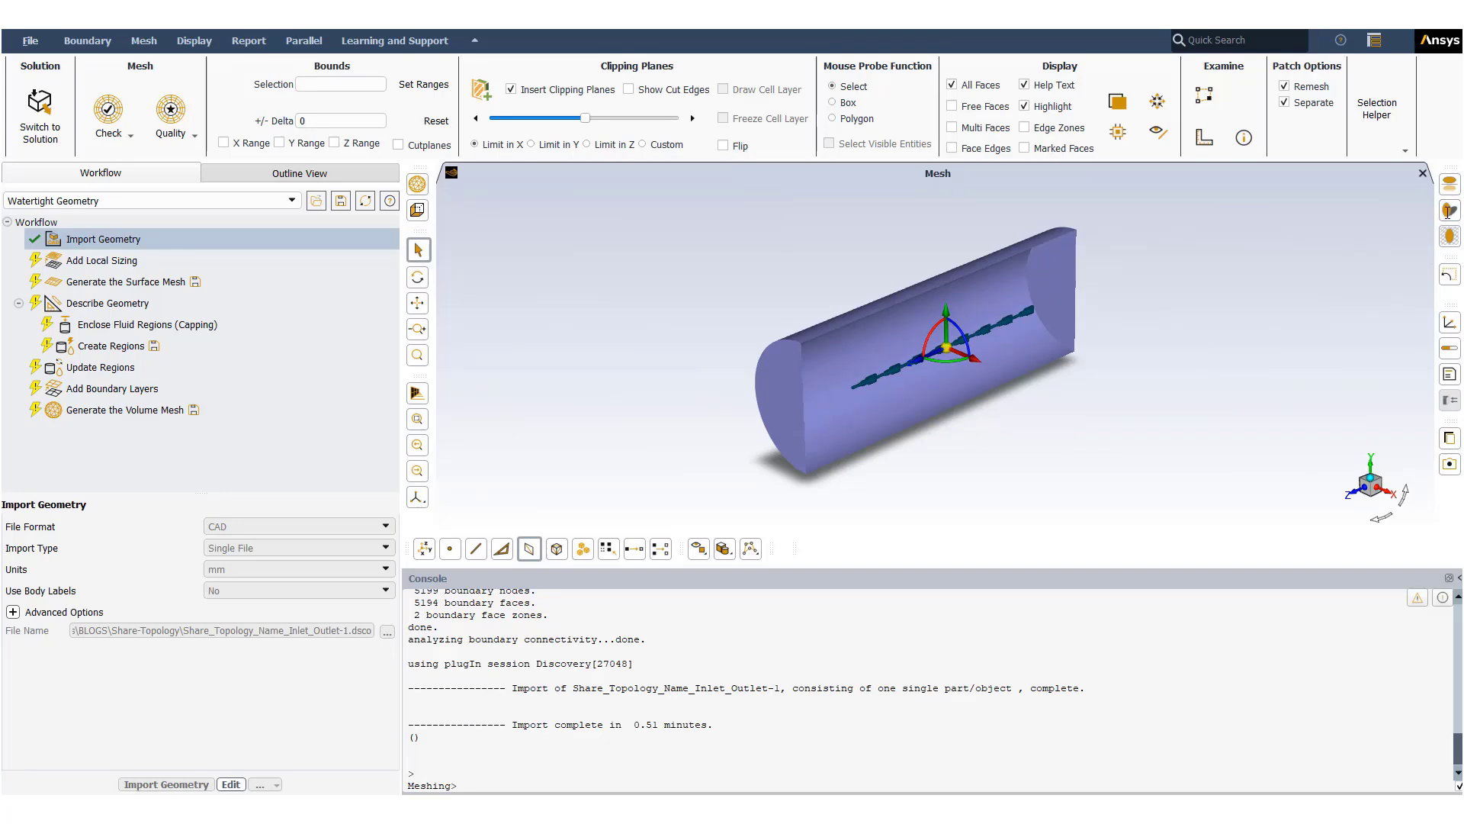
left_click(1447, 216)
left_click(1372, 250)
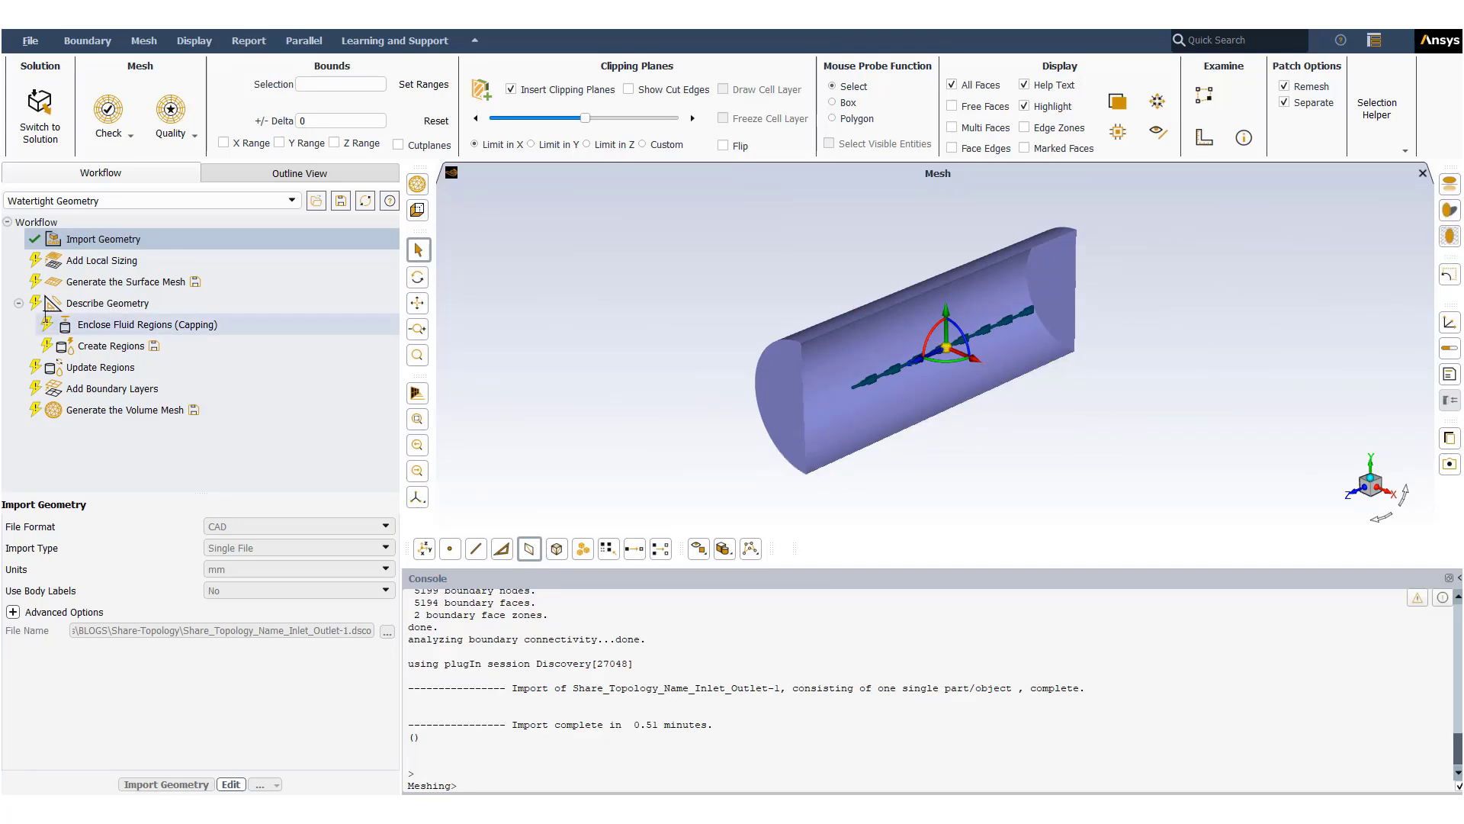
Step: Skip local sizing and generate the surface mesh (30874 faces, max skewness 0.44)
left_click(101, 260)
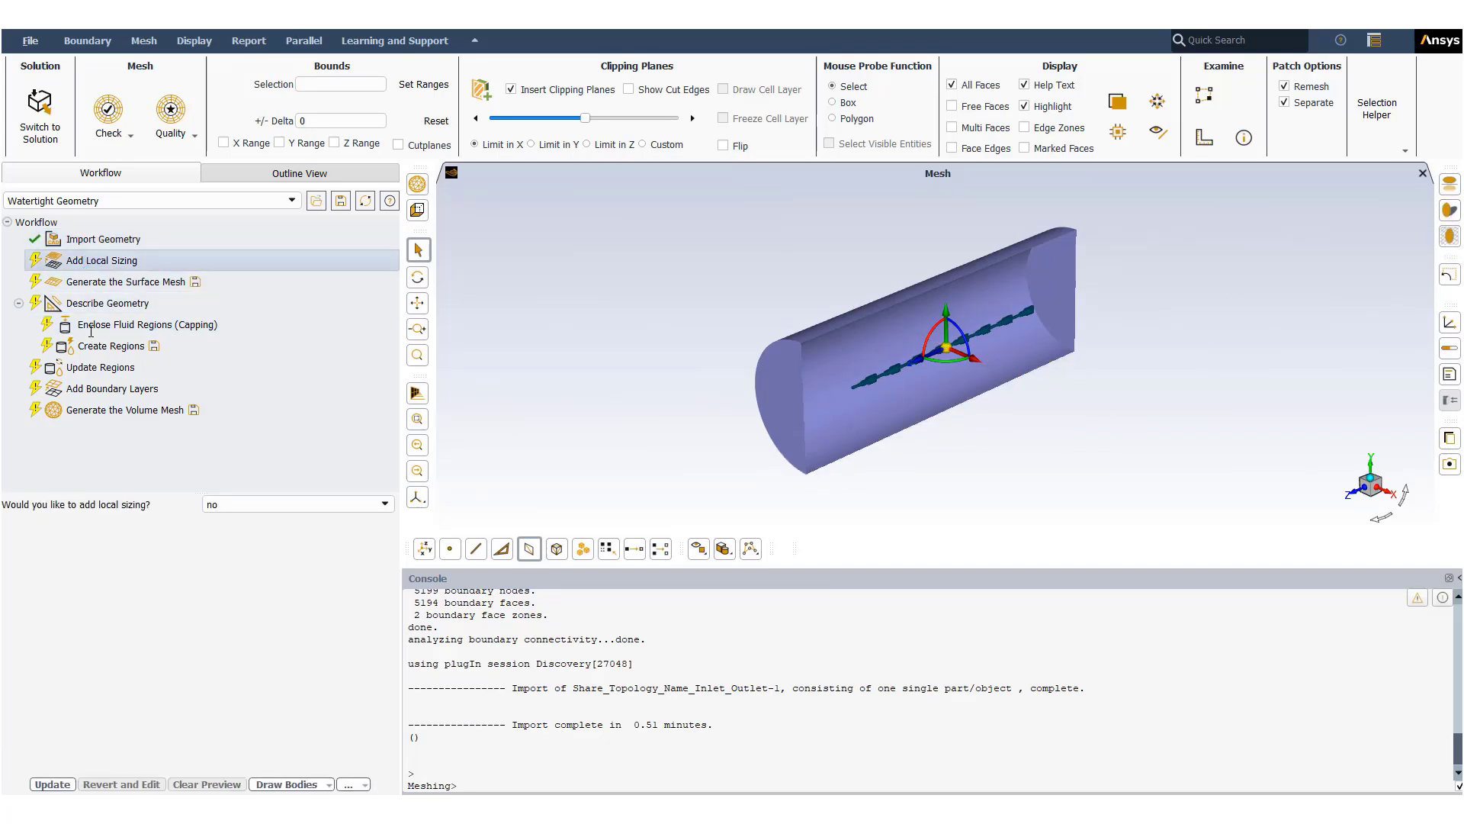
left_click(52, 784)
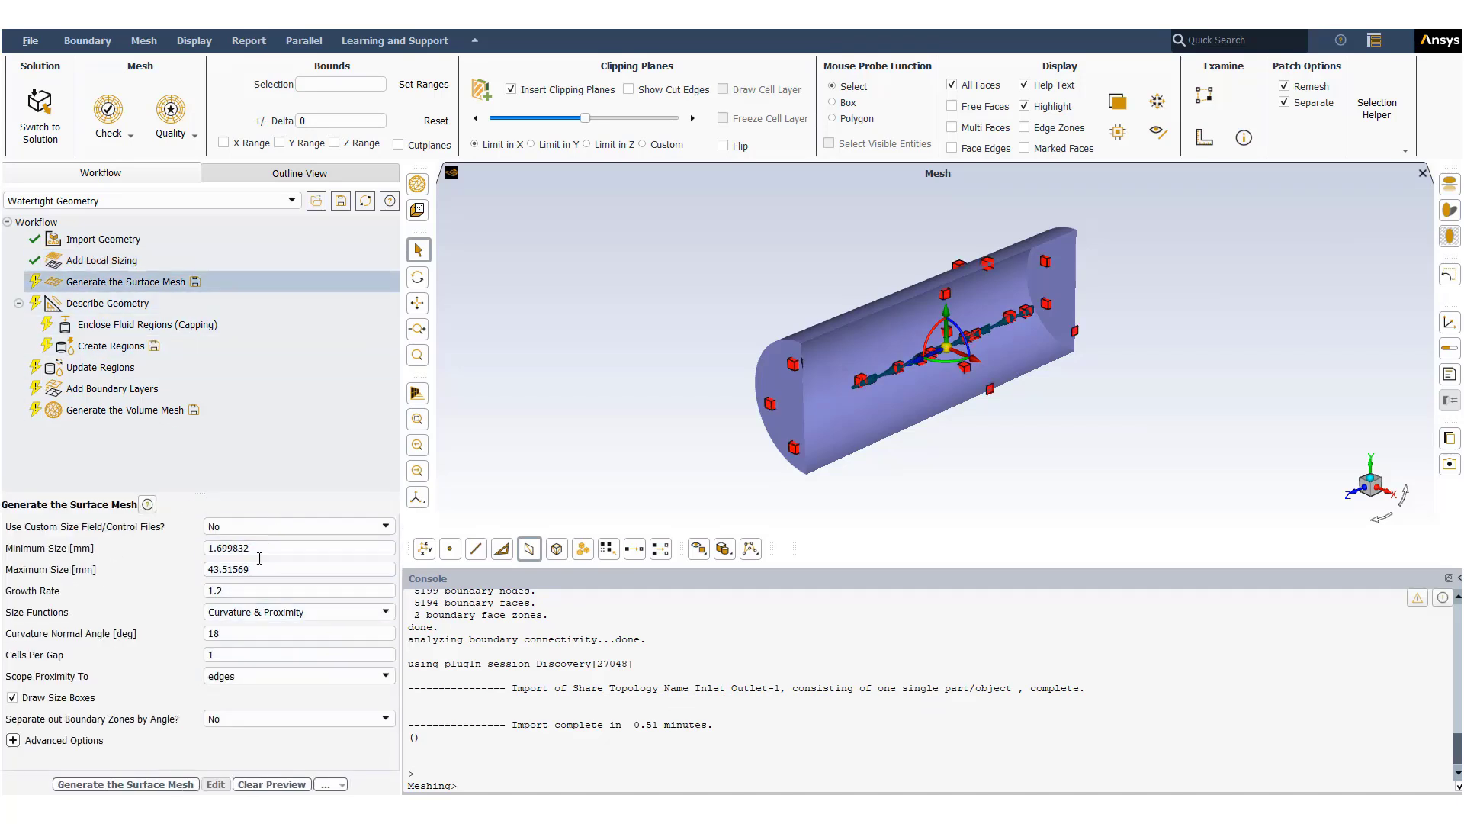
left_click(109, 784)
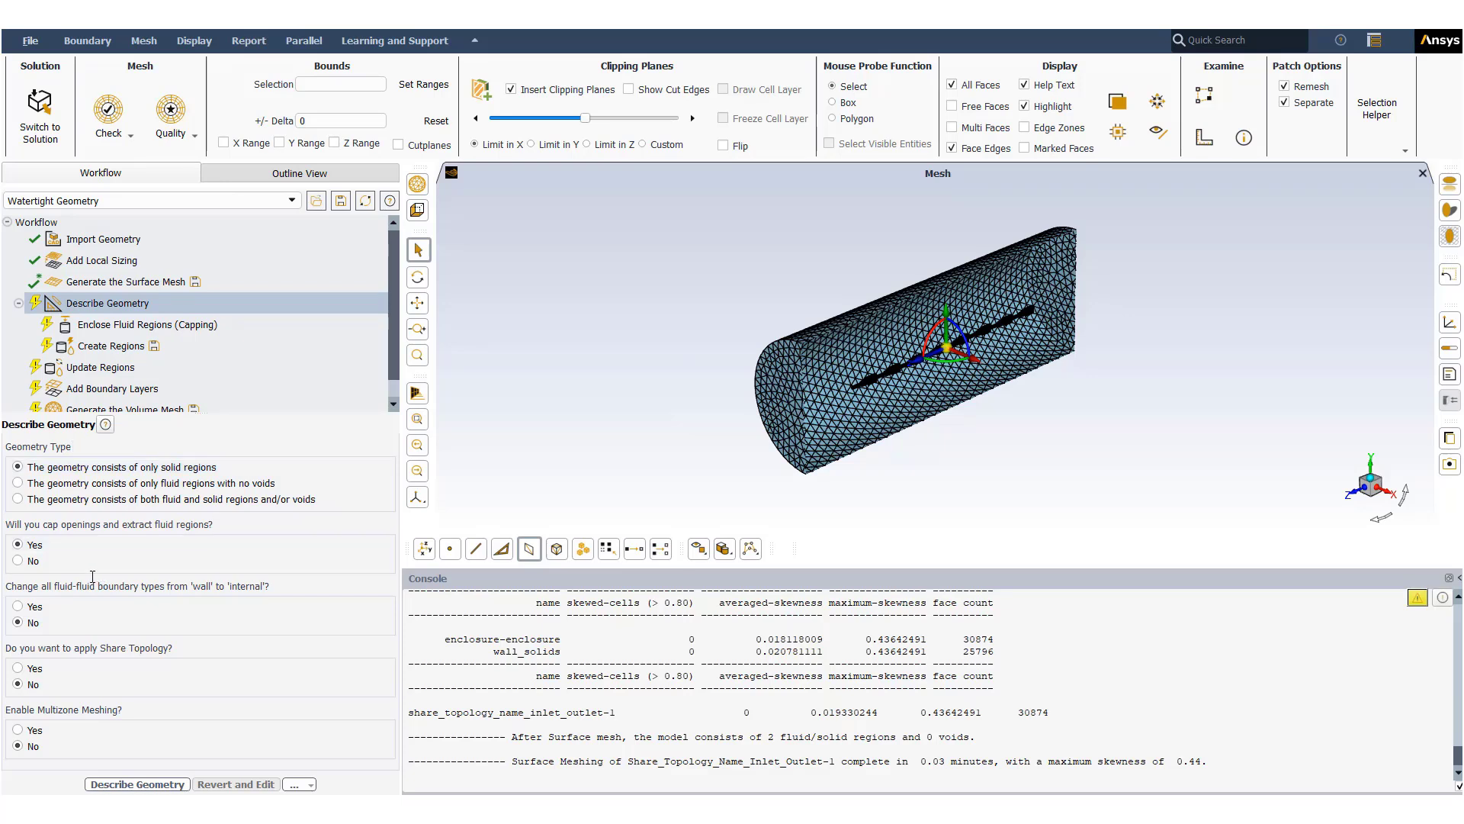
Step: Describe the geometry with capping set to No, then create regions with 1 fluid region
left_click(46, 561)
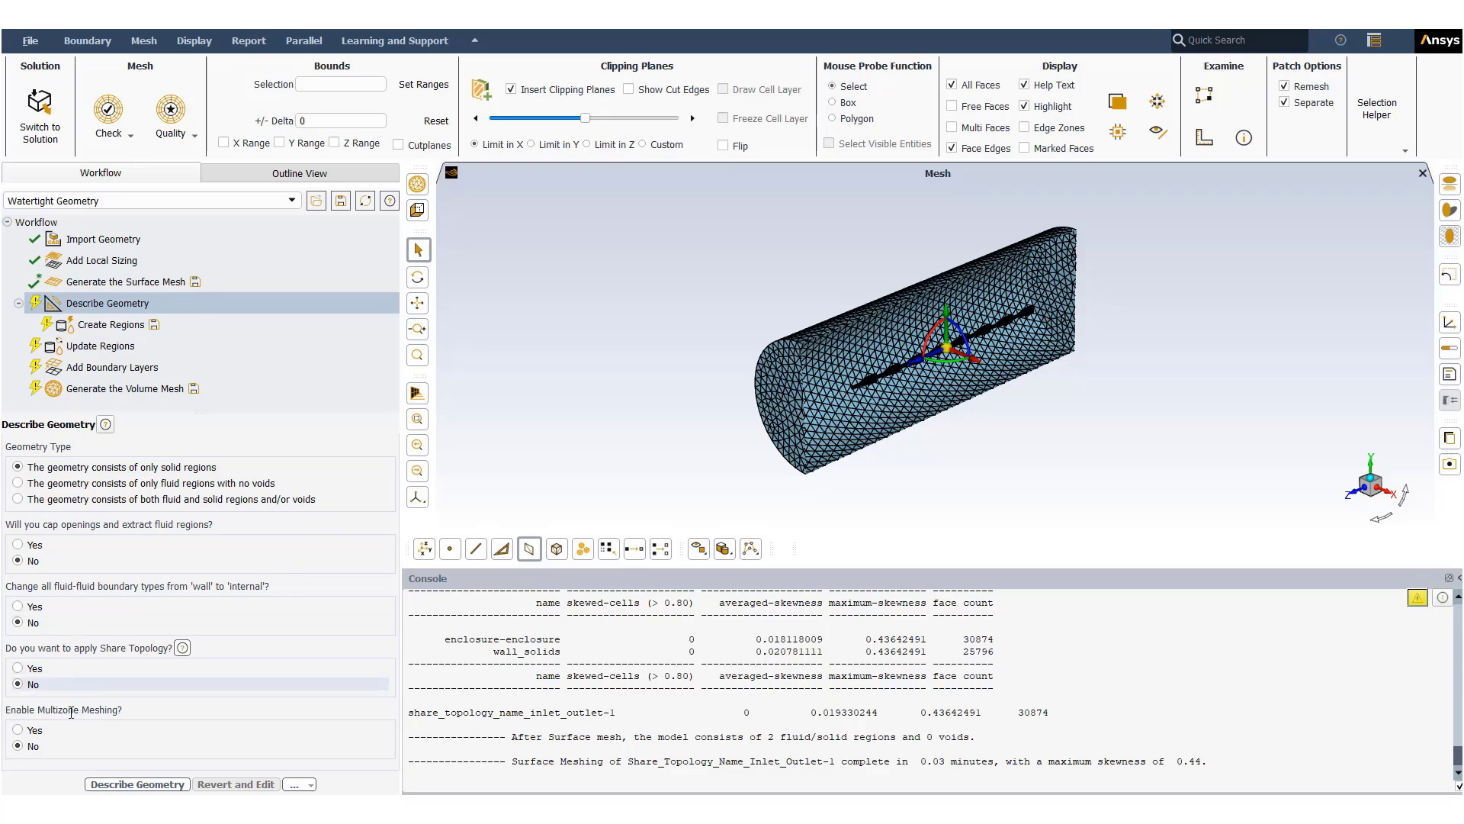
left_click(159, 784)
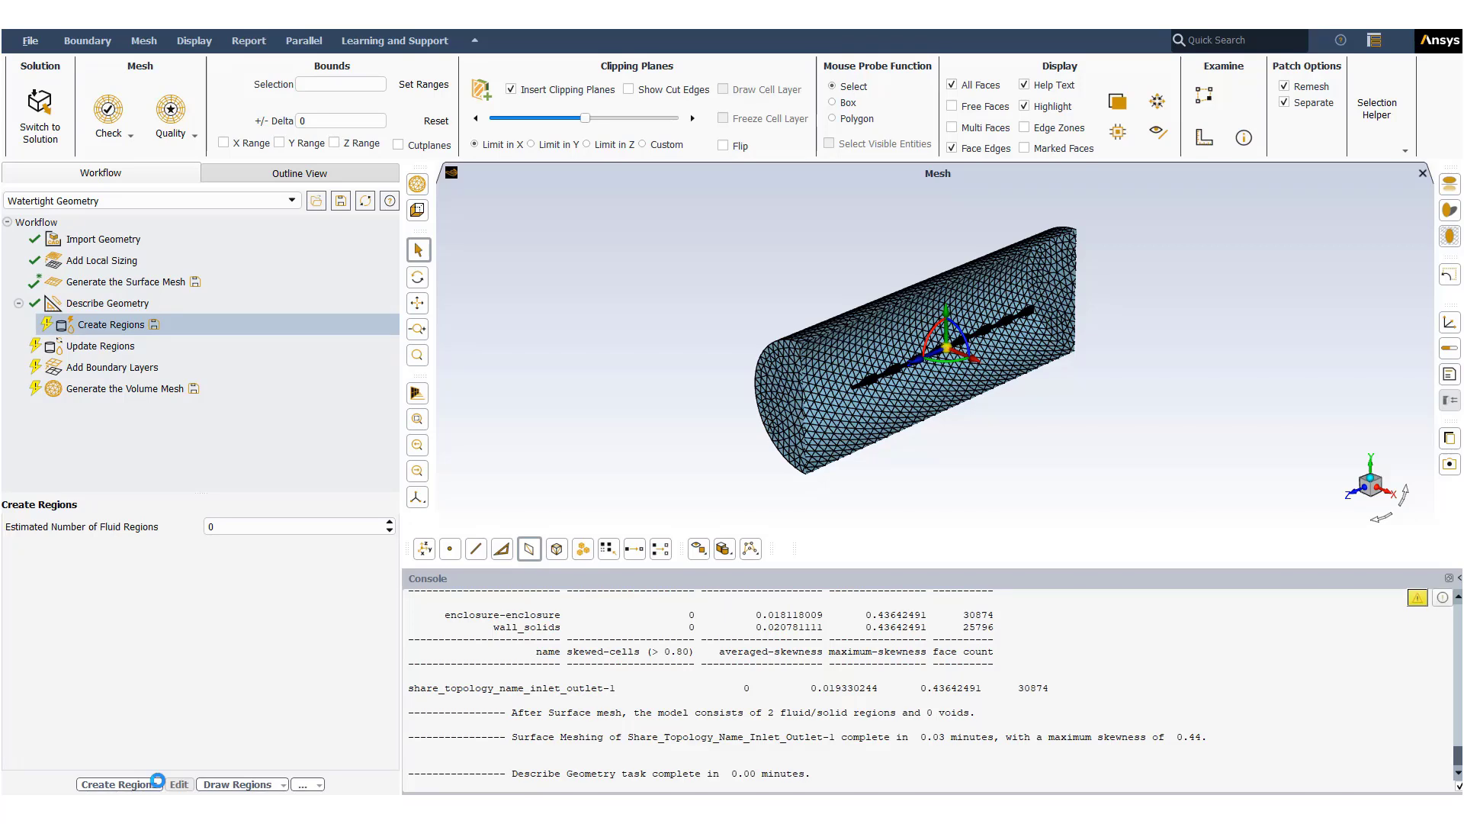
left_click(389, 521)
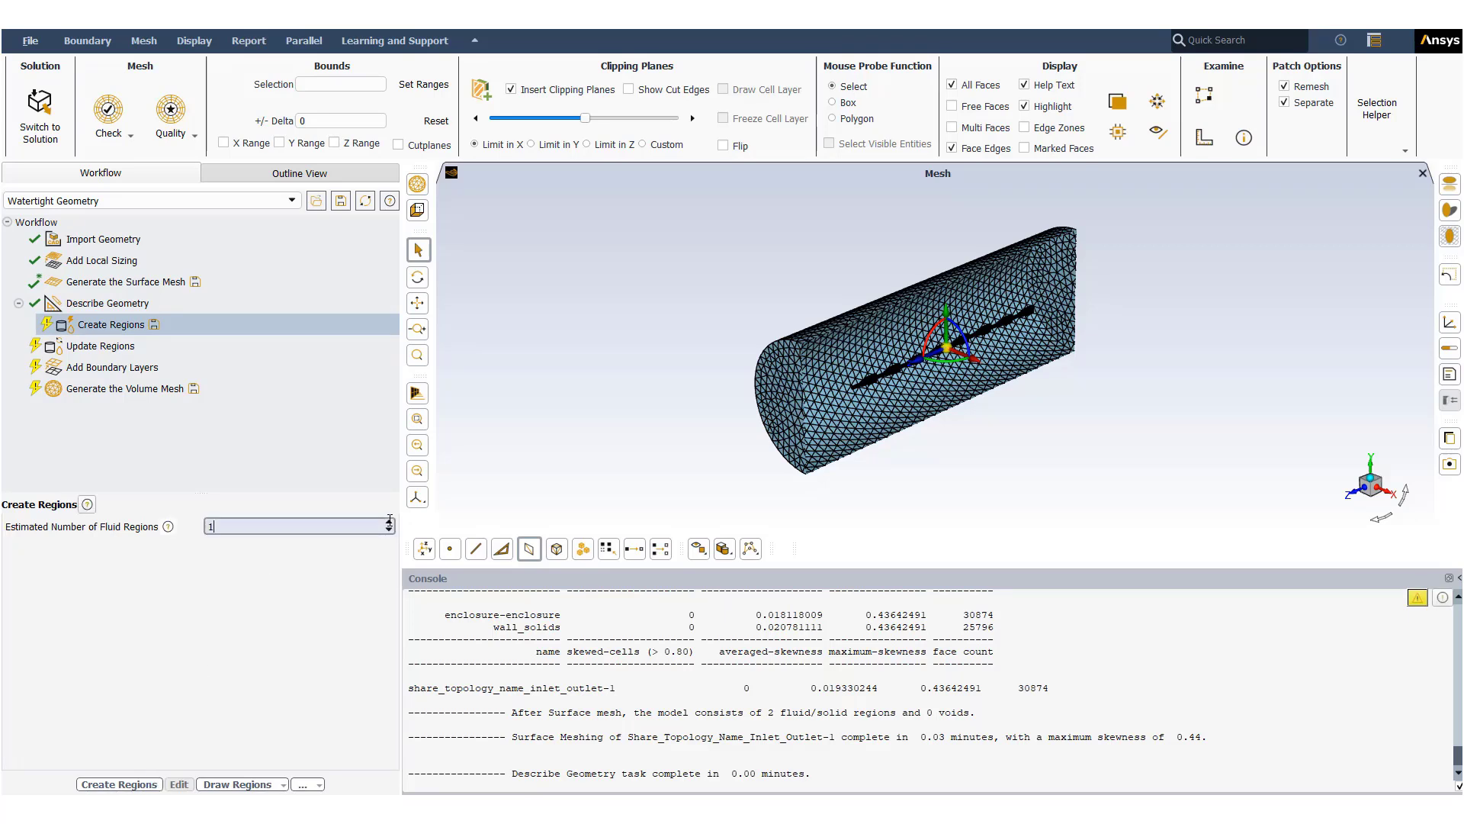
left_click(99, 784)
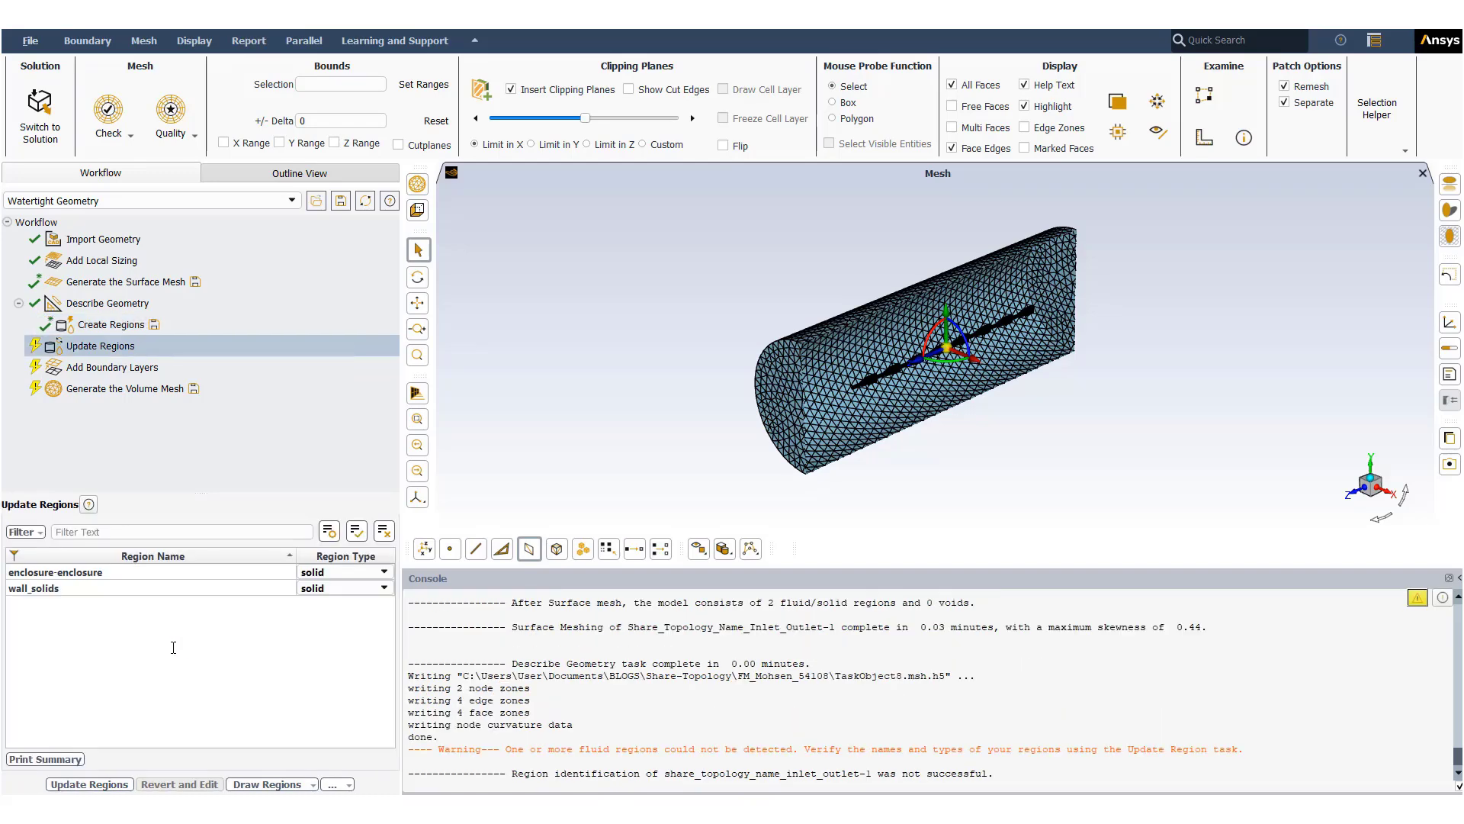
Step: Switch enclosure-enclosure's Region Type to fluid, then highlight and clear it in the mesh
left_click(384, 572)
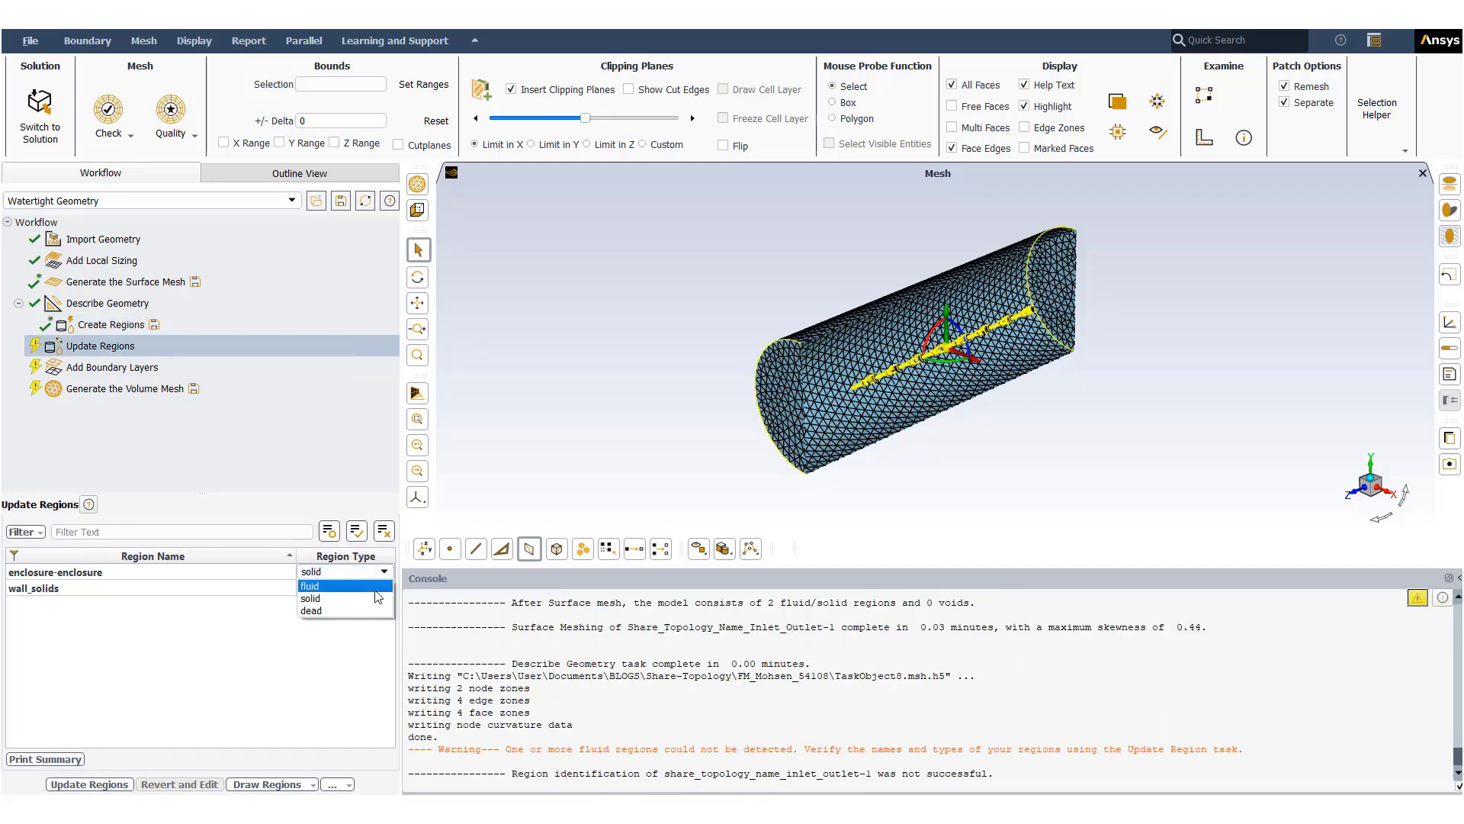
left_click(378, 595)
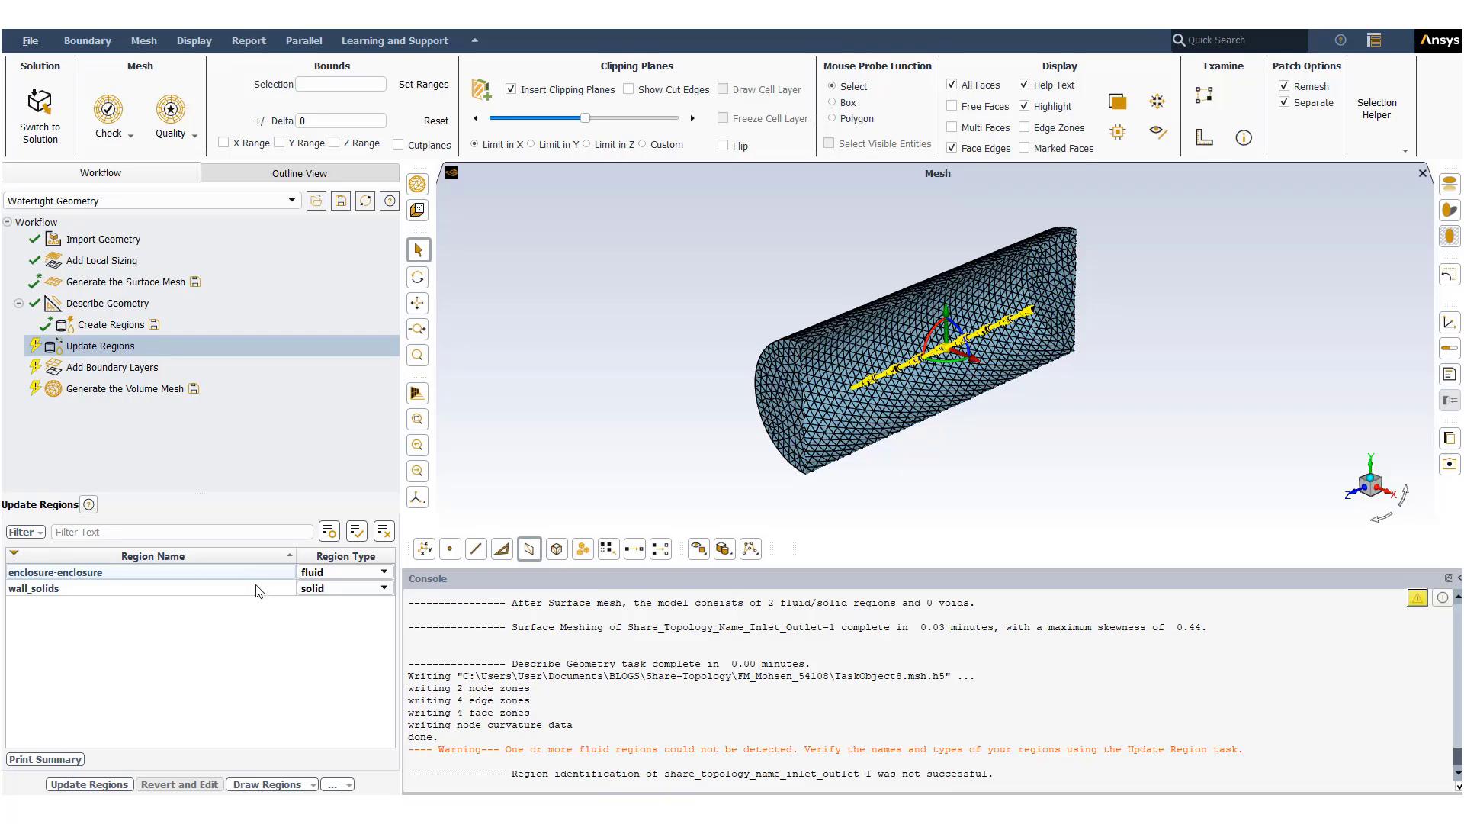
left_click(254, 570)
left_click(262, 734)
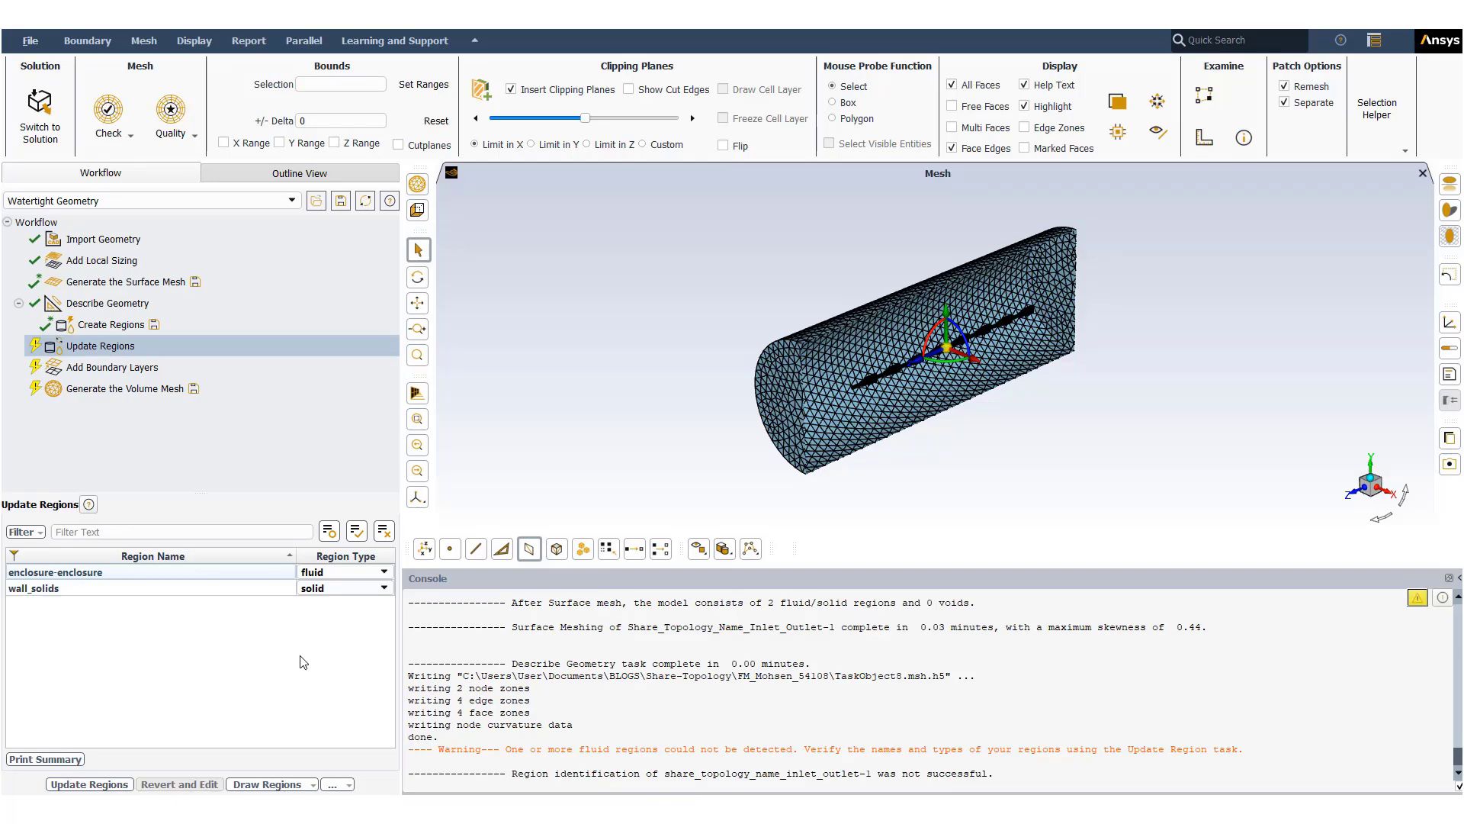
Step: Display only the enclosure-enclosure:1 face zone and rotate the cylinder diagonally
left_click(419, 185)
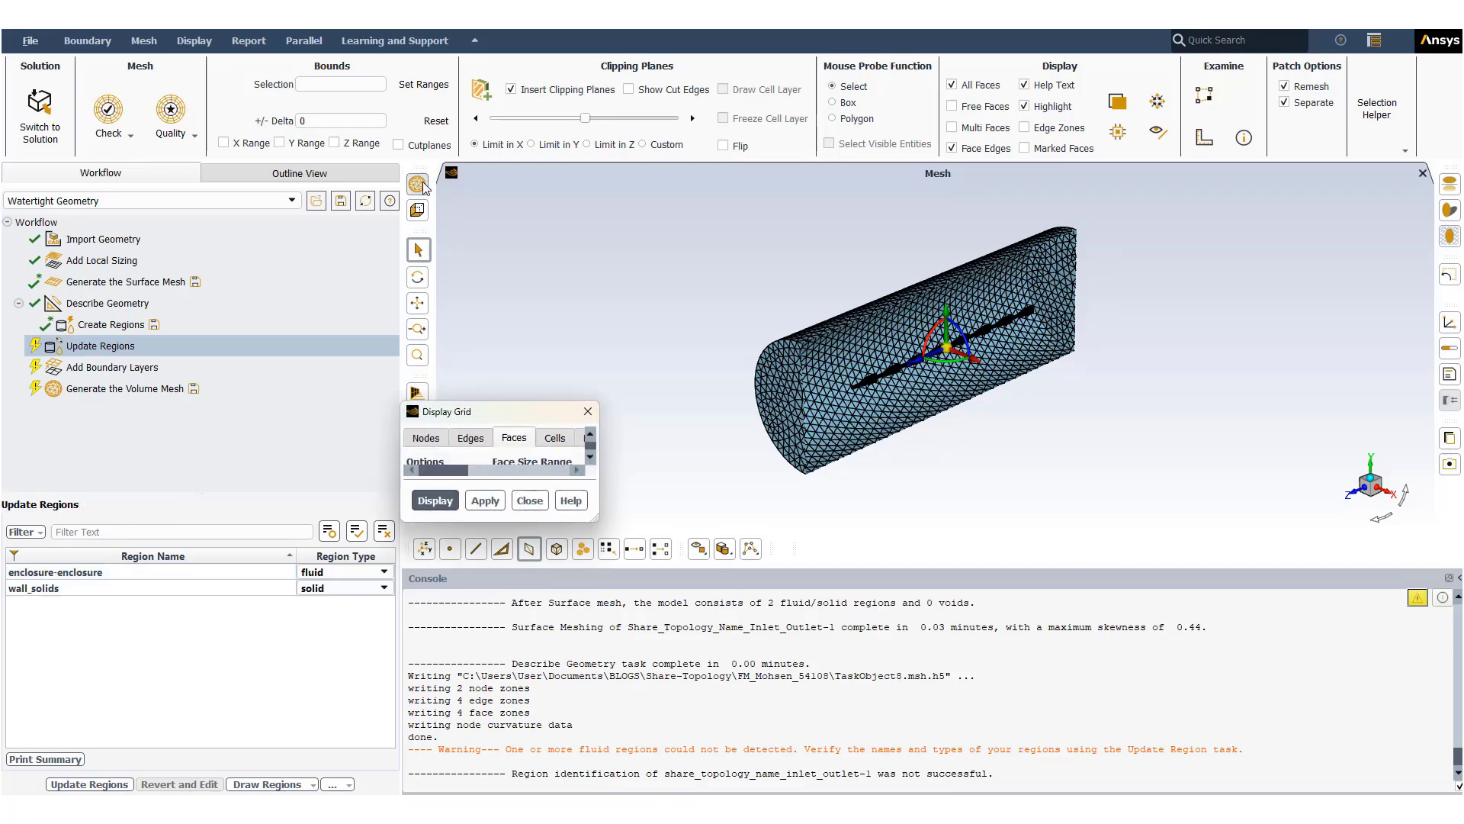
left_click_drag(527, 313, 342, 174)
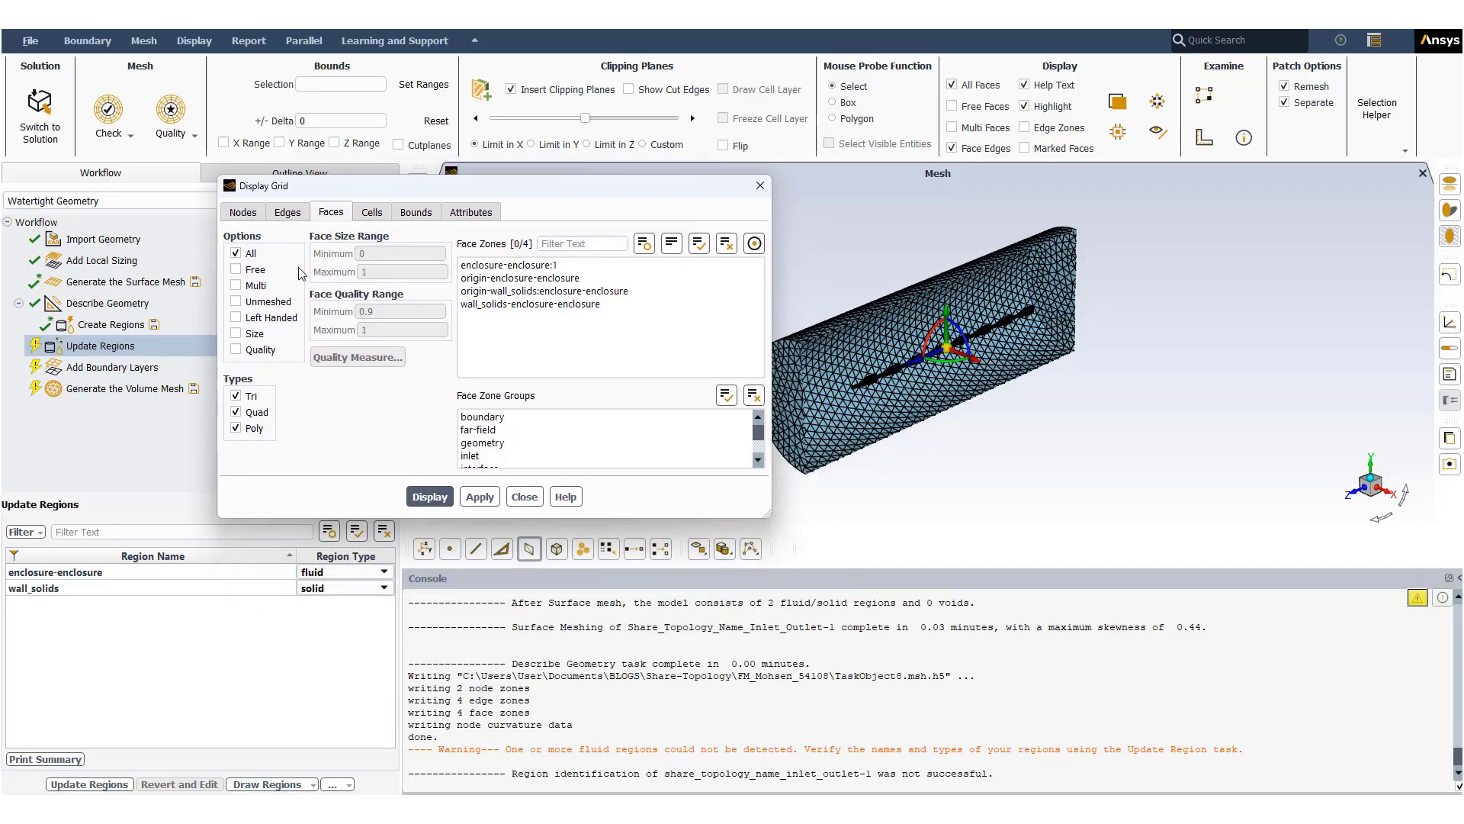
left_click(511, 266)
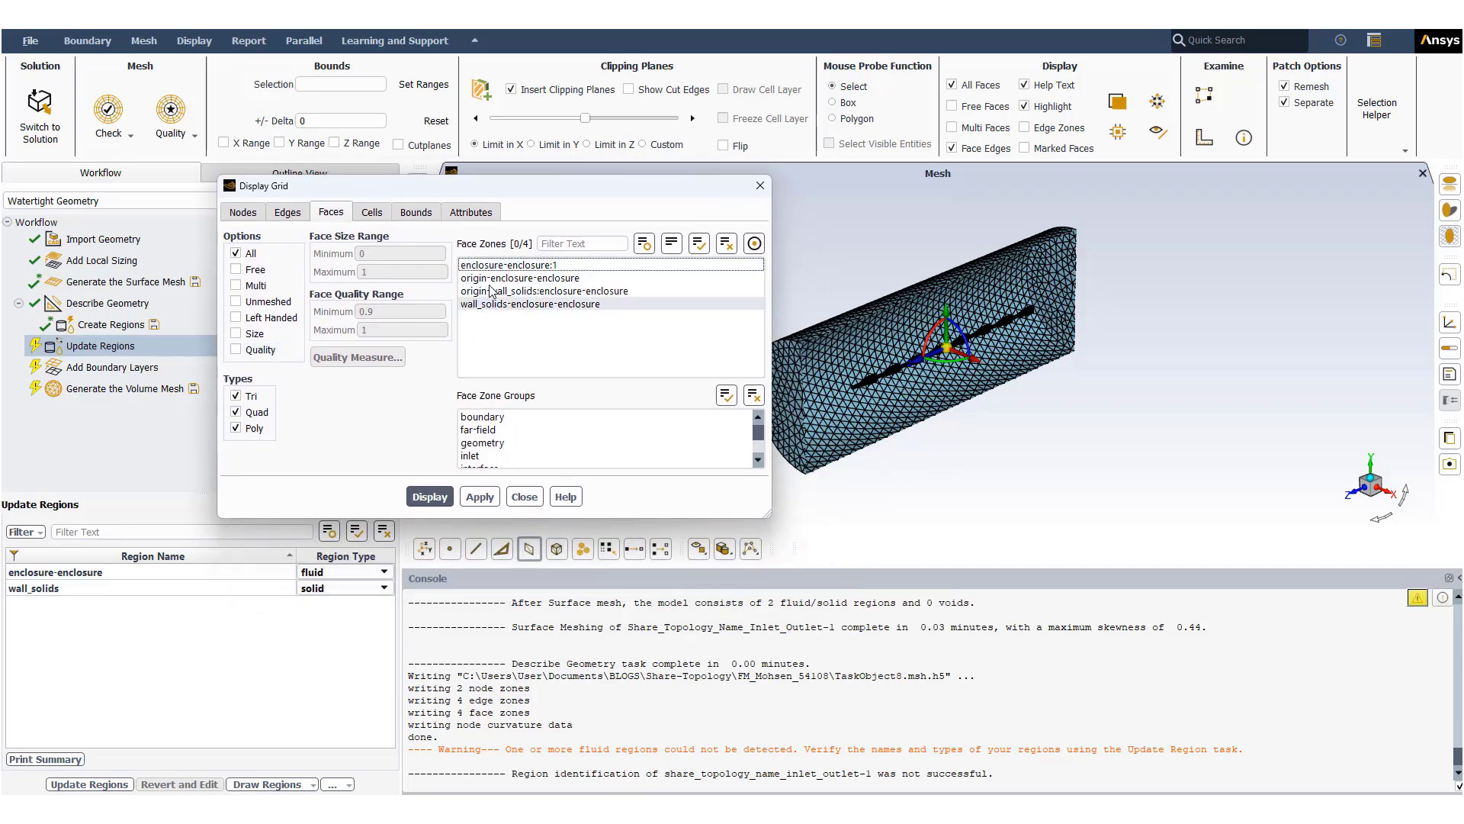
left_click(429, 496)
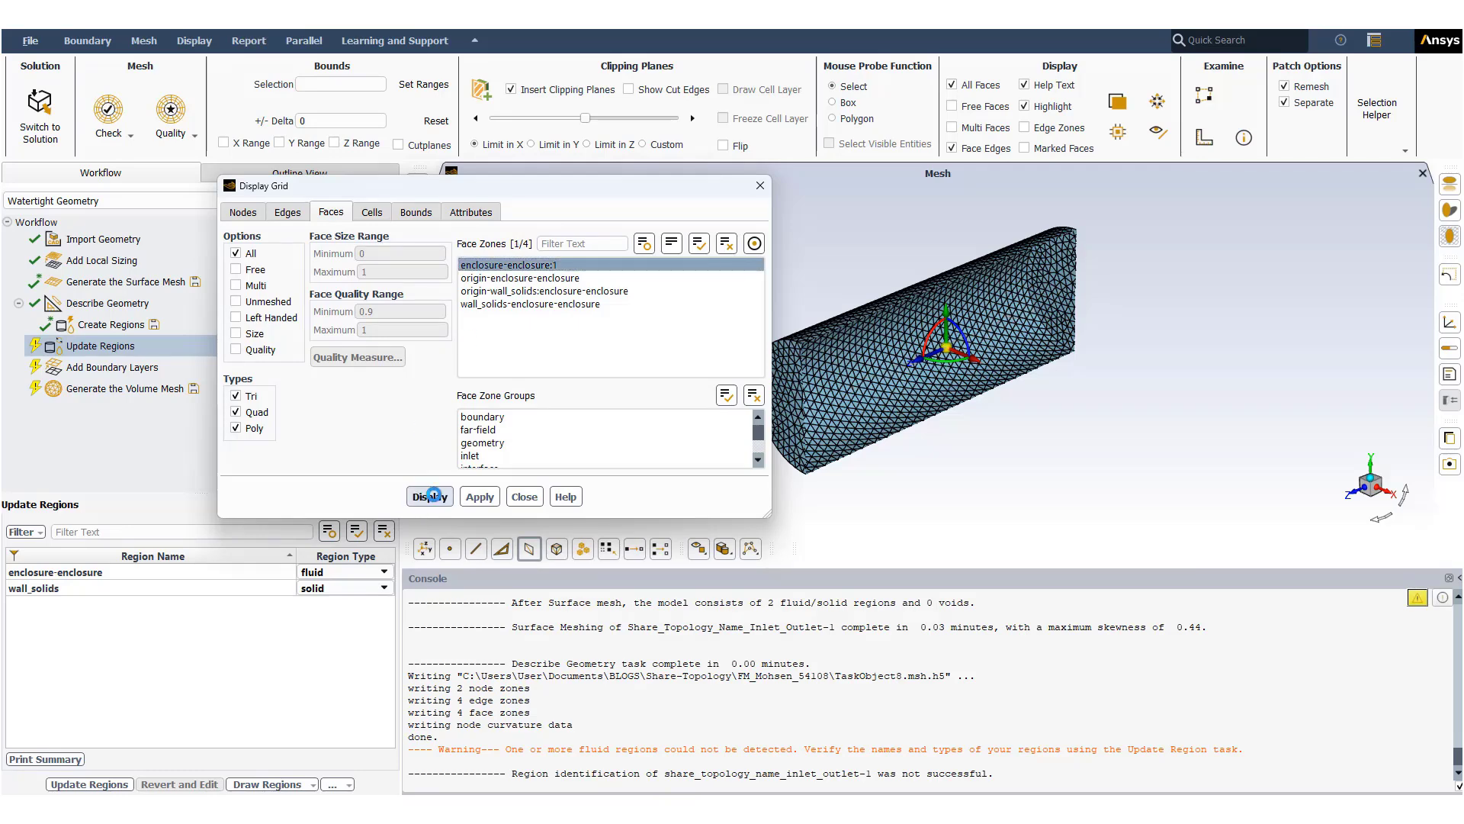
left_click_drag(896, 489, 900, 522)
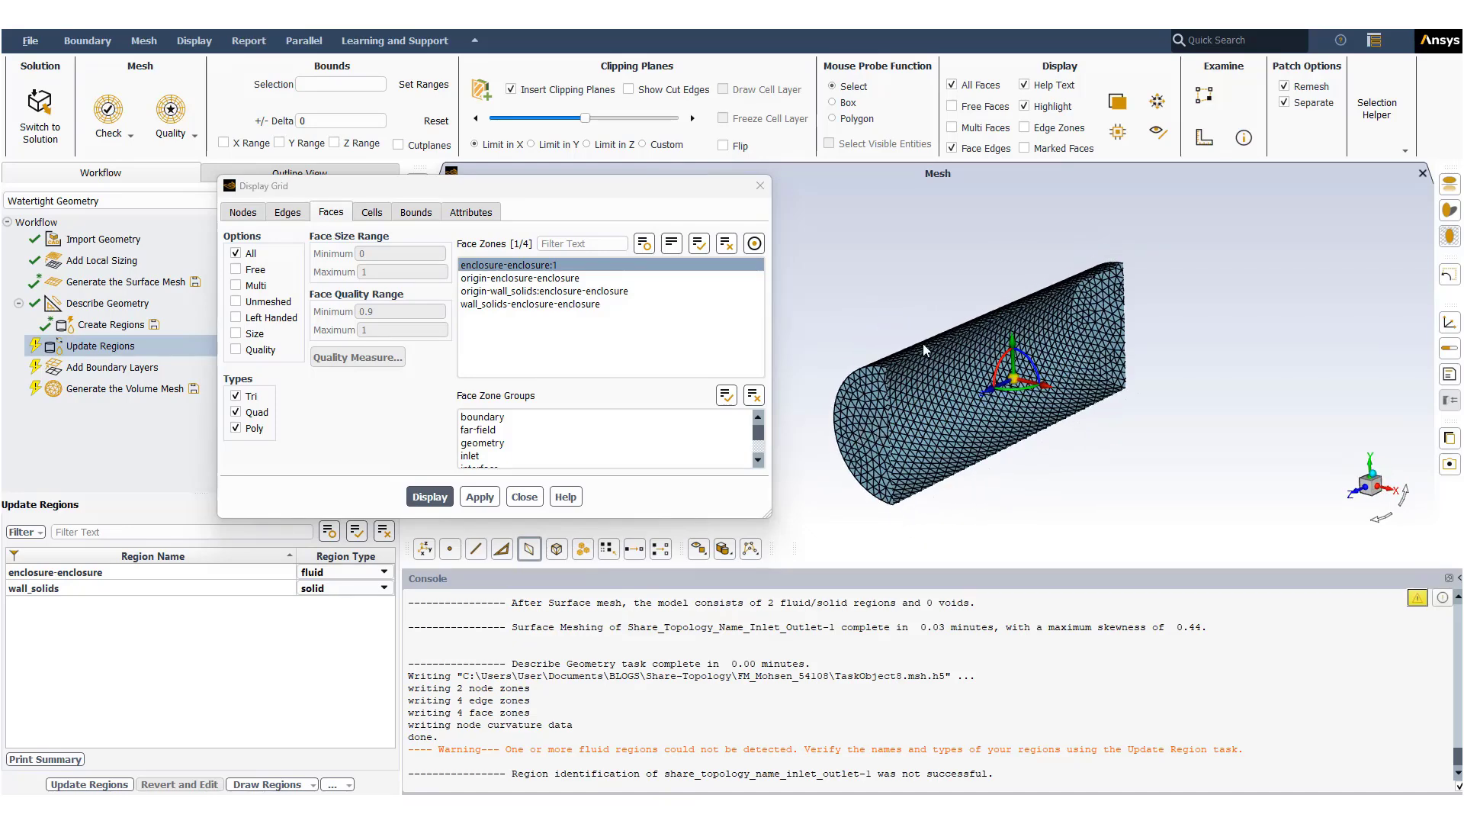
left_click_drag(923, 344, 1101, 329)
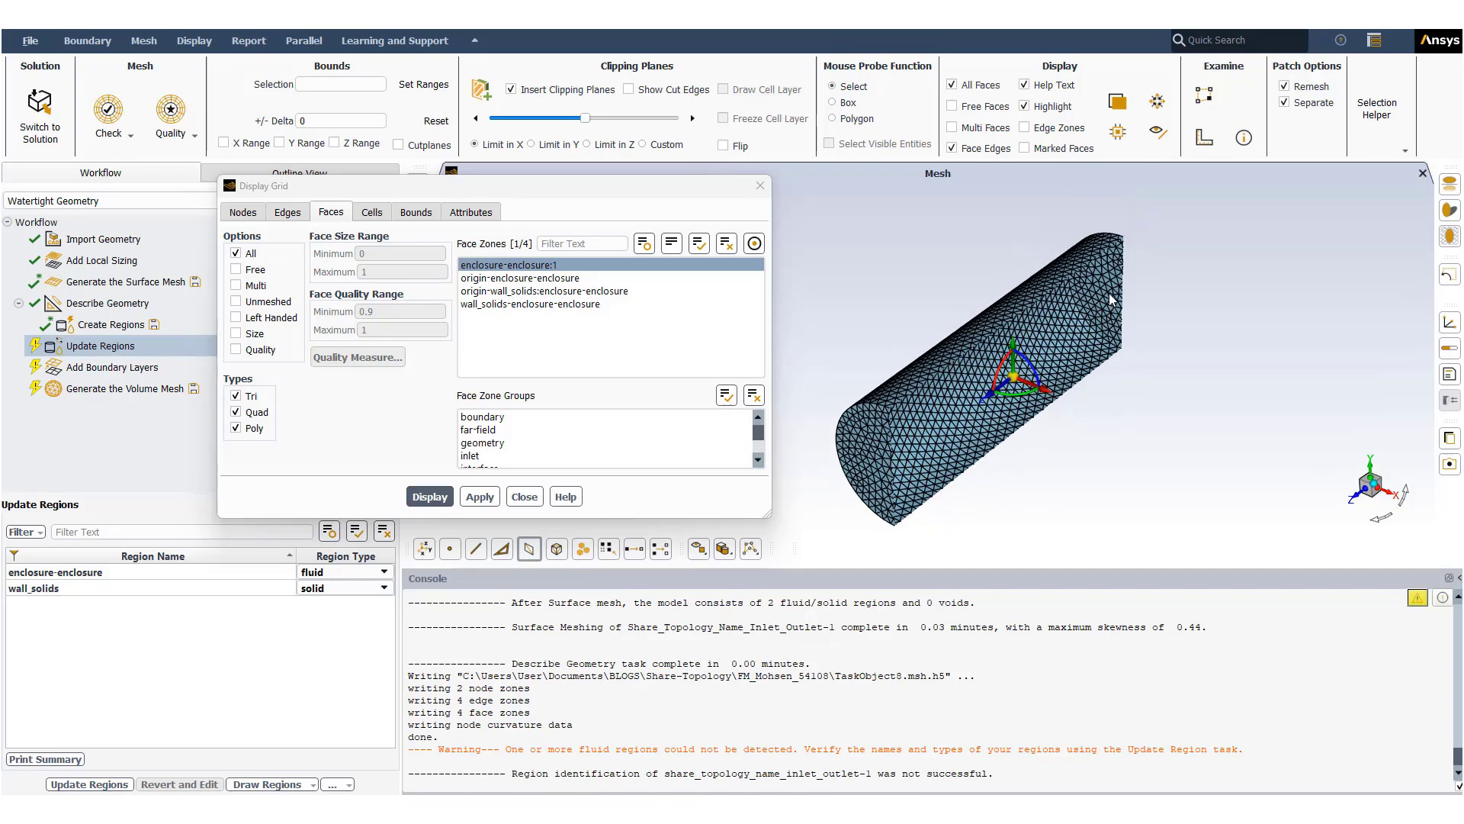
Step: Add wall_solids-enclosure-enclosure to the display and pick the enclosure zone to report 5078 wall faces
left_click(566, 290)
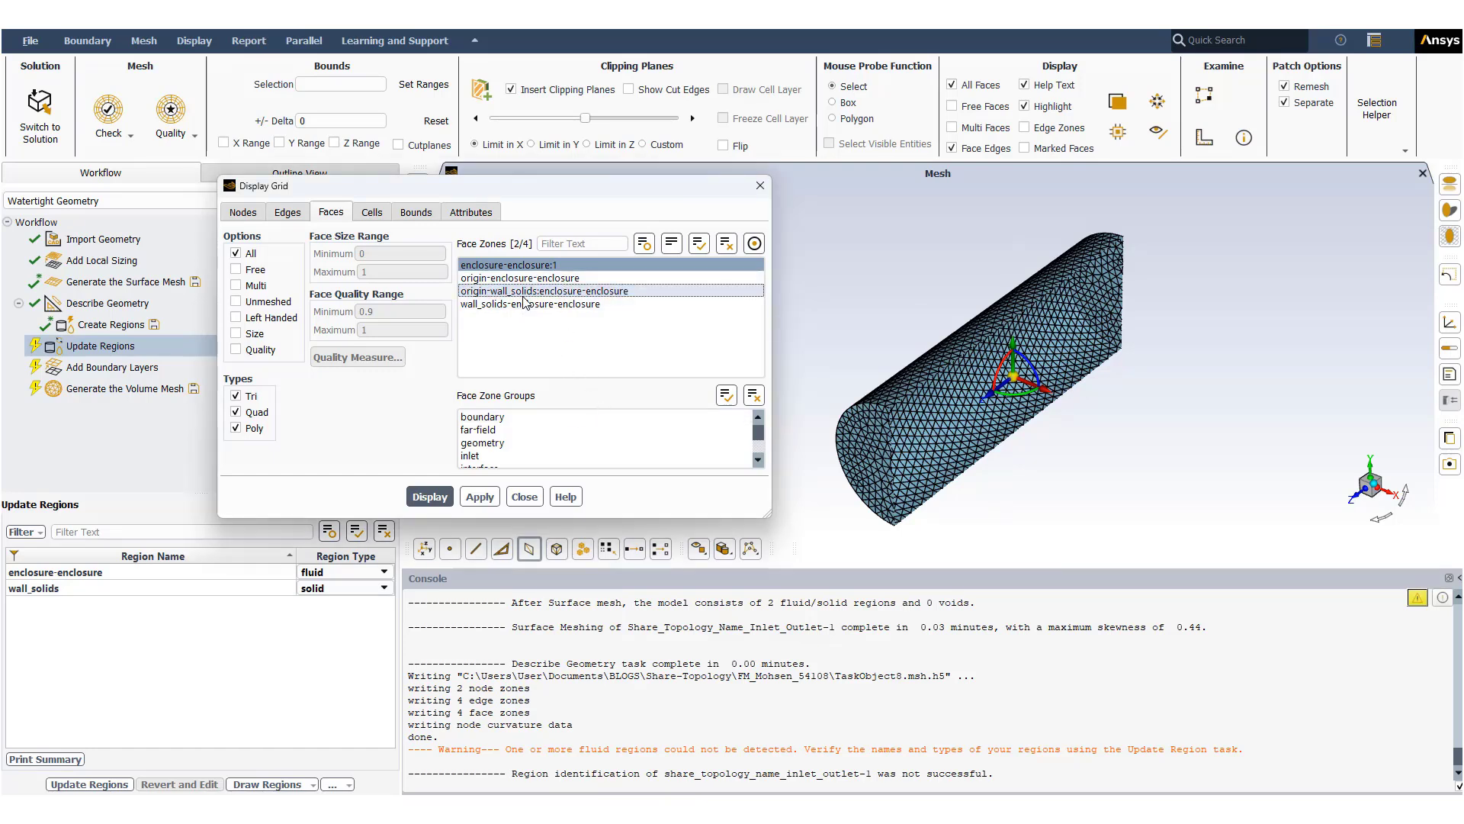
left_click(525, 292)
left_click(532, 304)
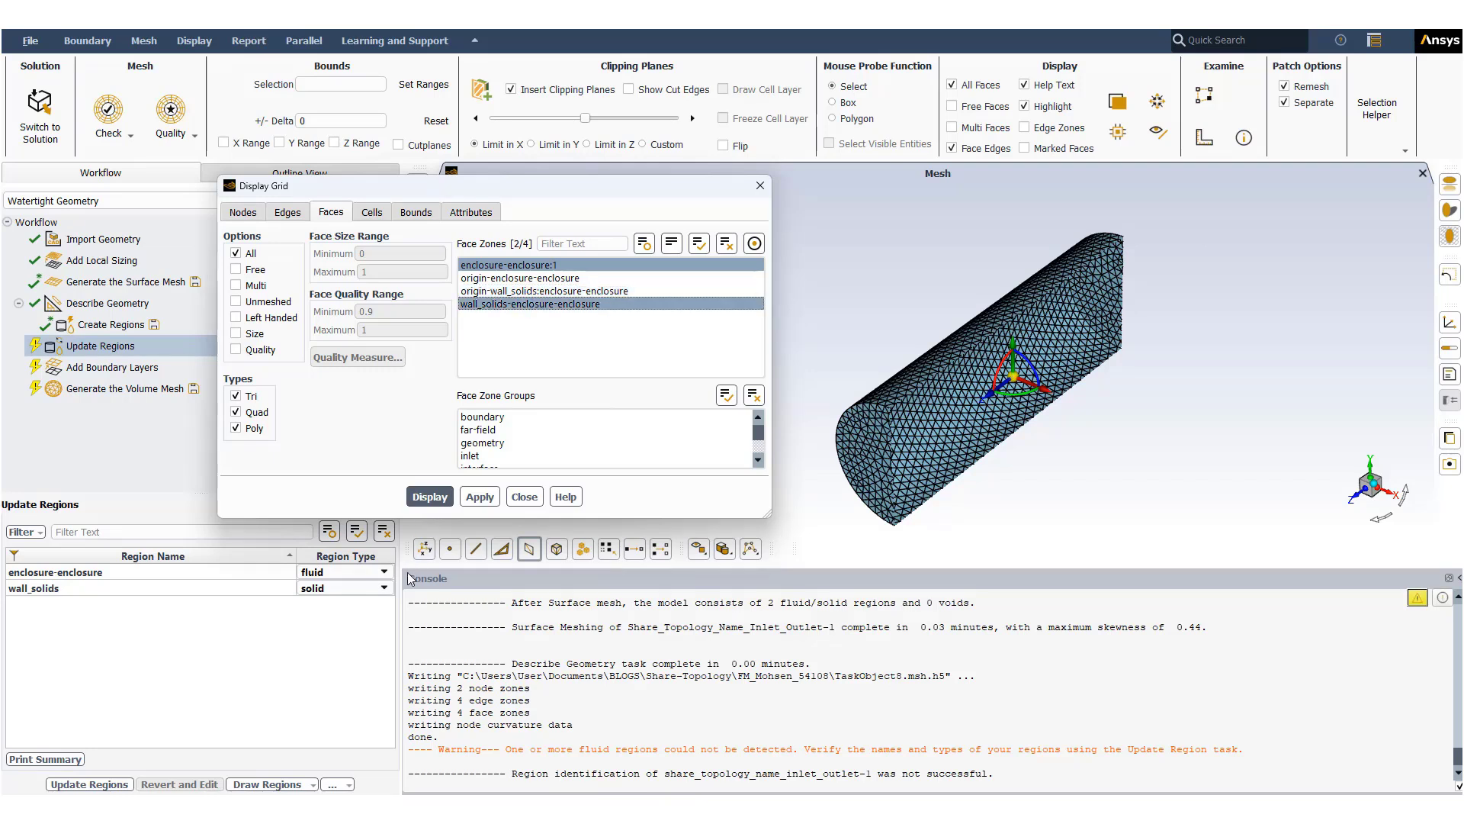
left_click(429, 497)
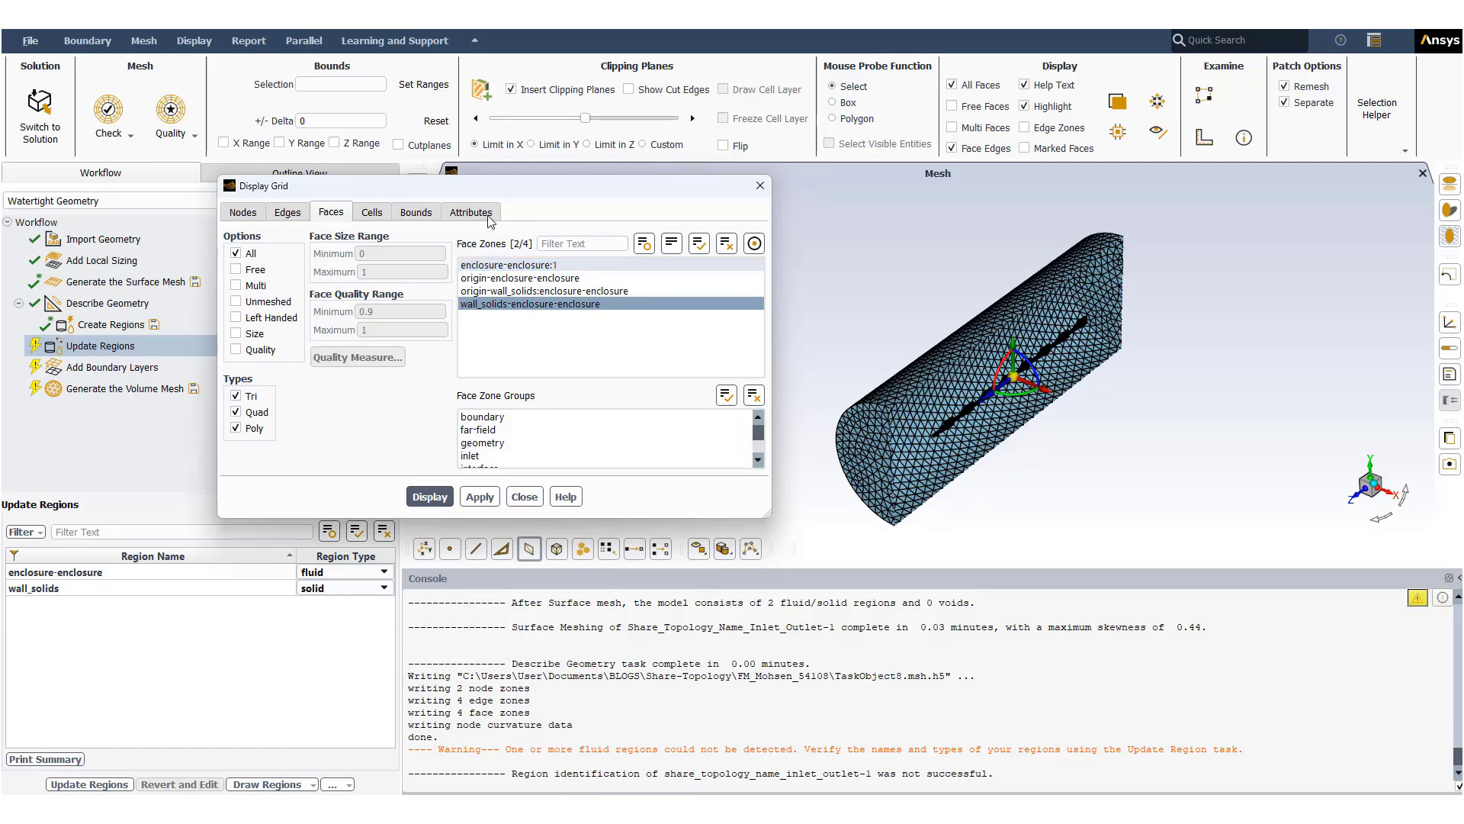
left_click_drag(502, 196, 390, 151)
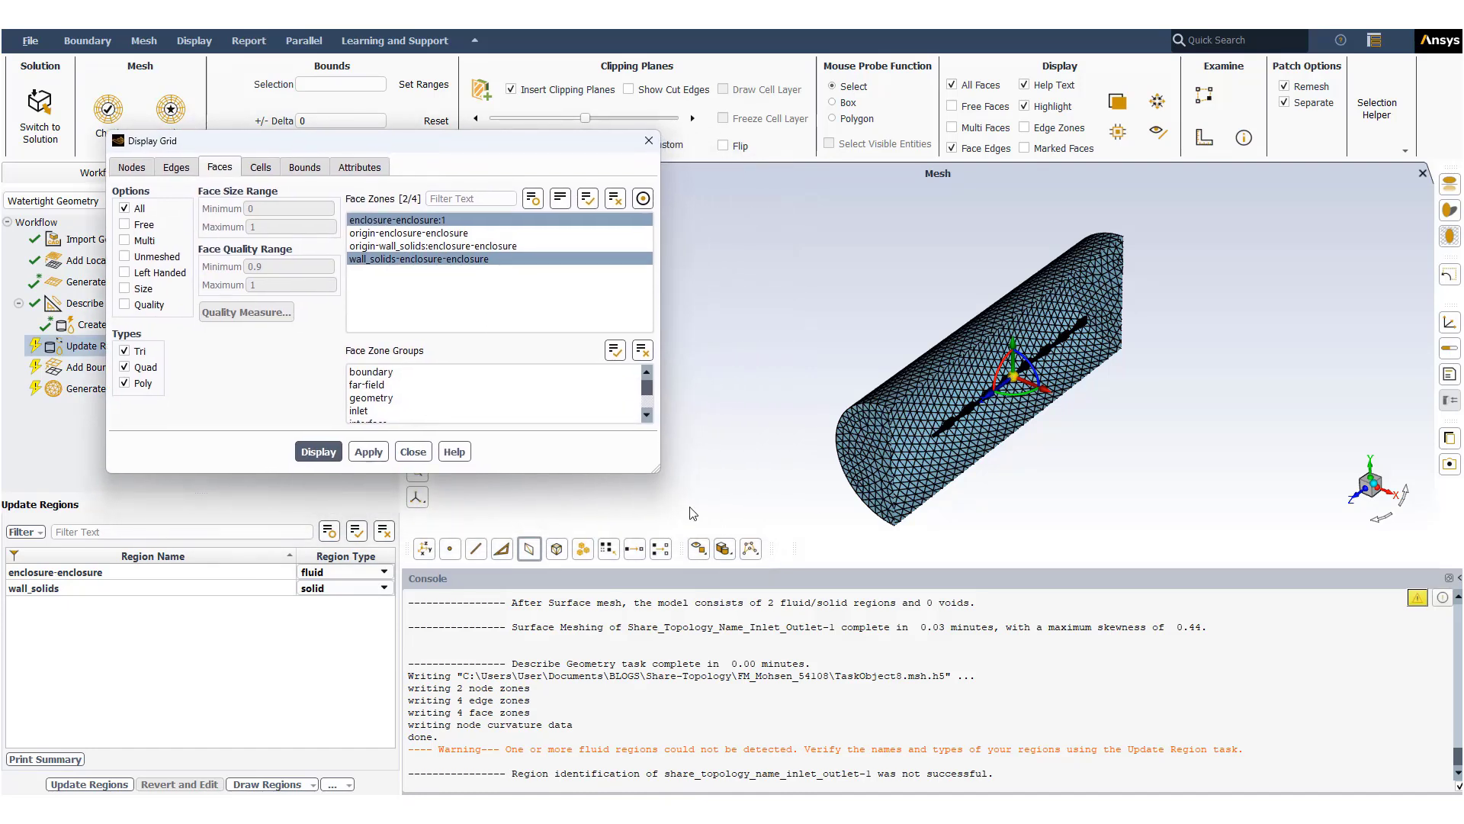
left_click(864, 467)
left_click(862, 462)
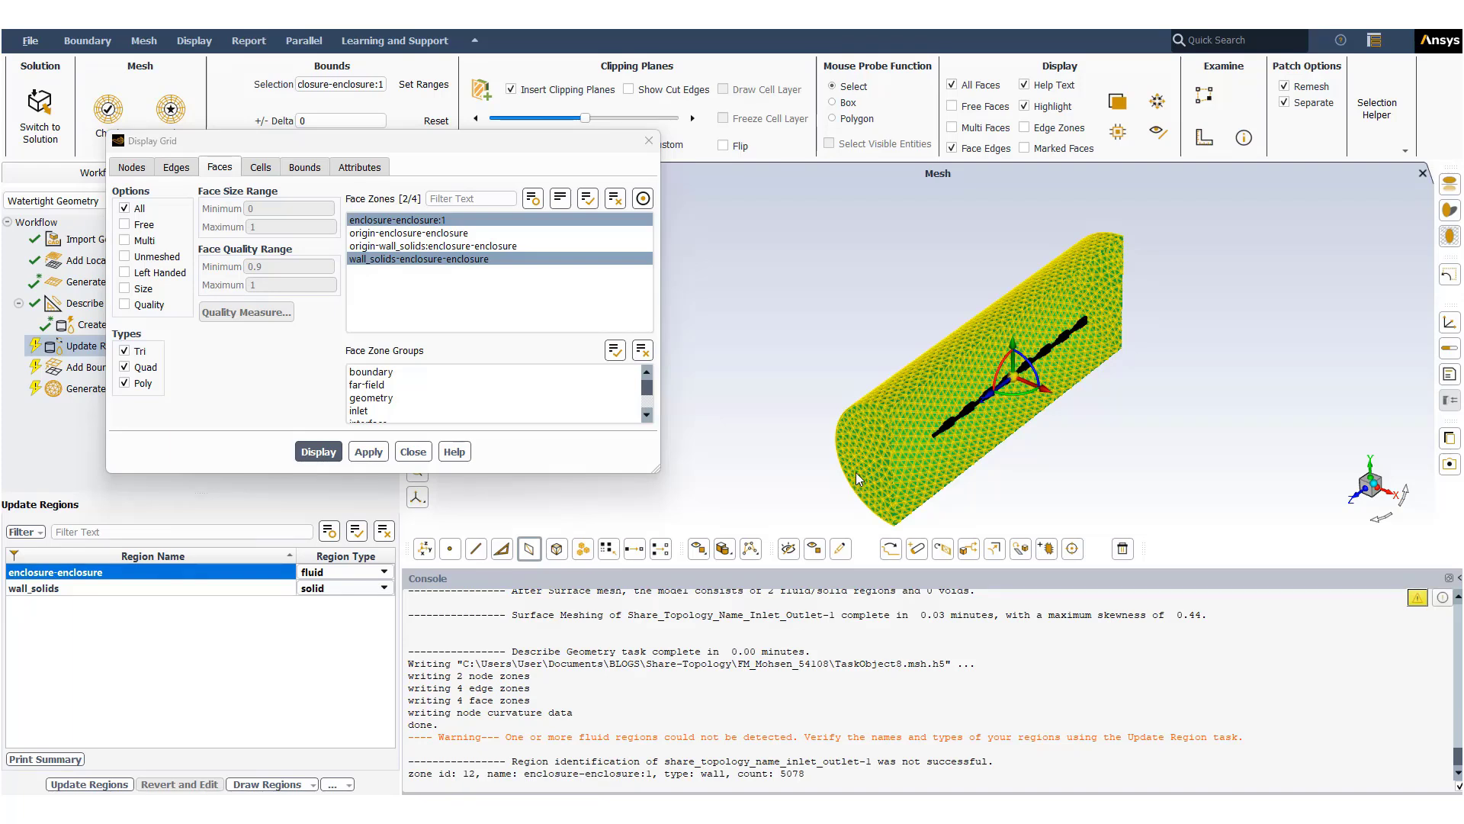
Step: Split the enclosure face zone and display only enclosure-enclosure:1
left_click(969, 556)
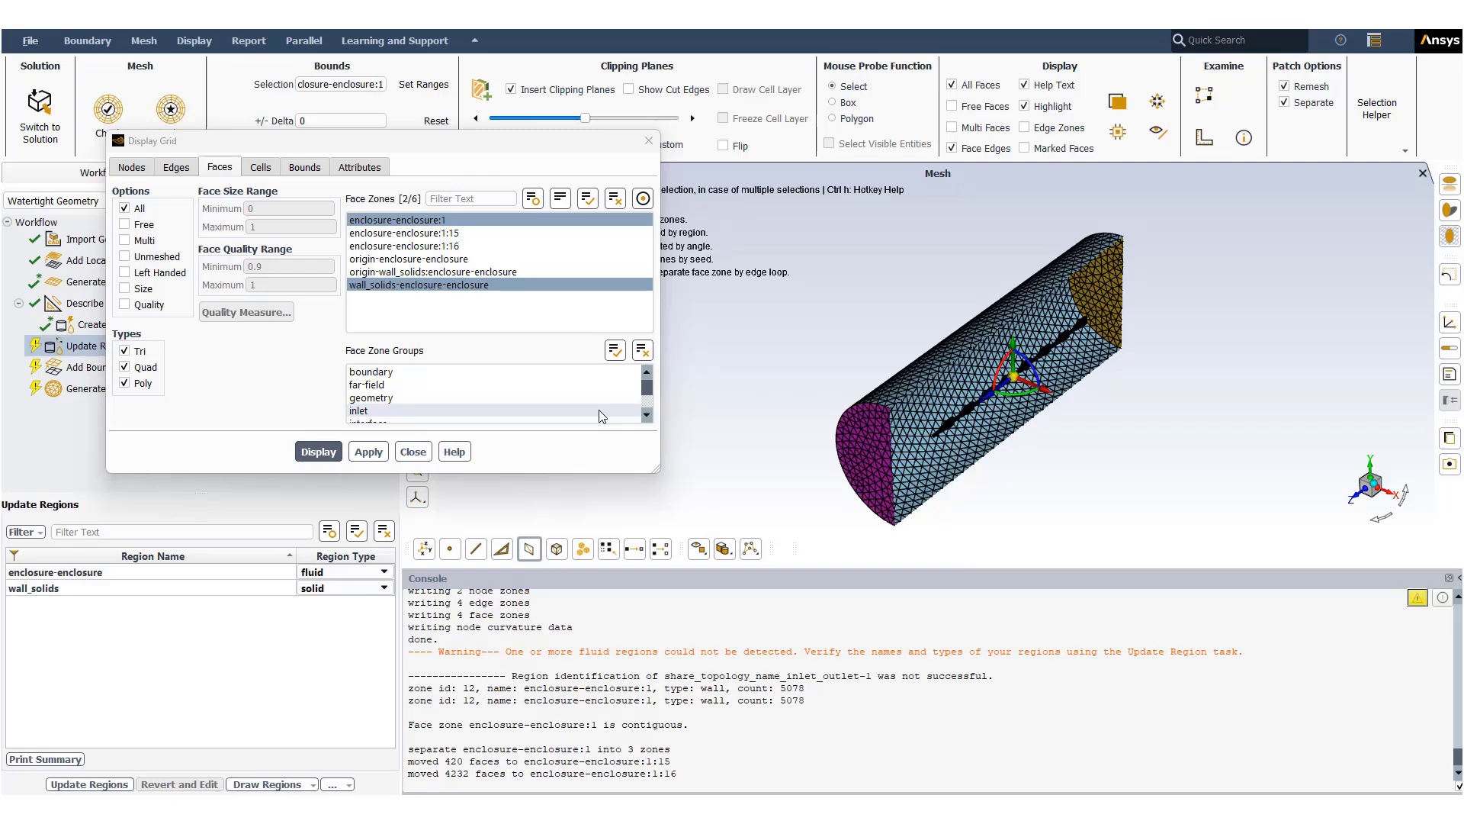
left_click_drag(515, 145, 530, 323)
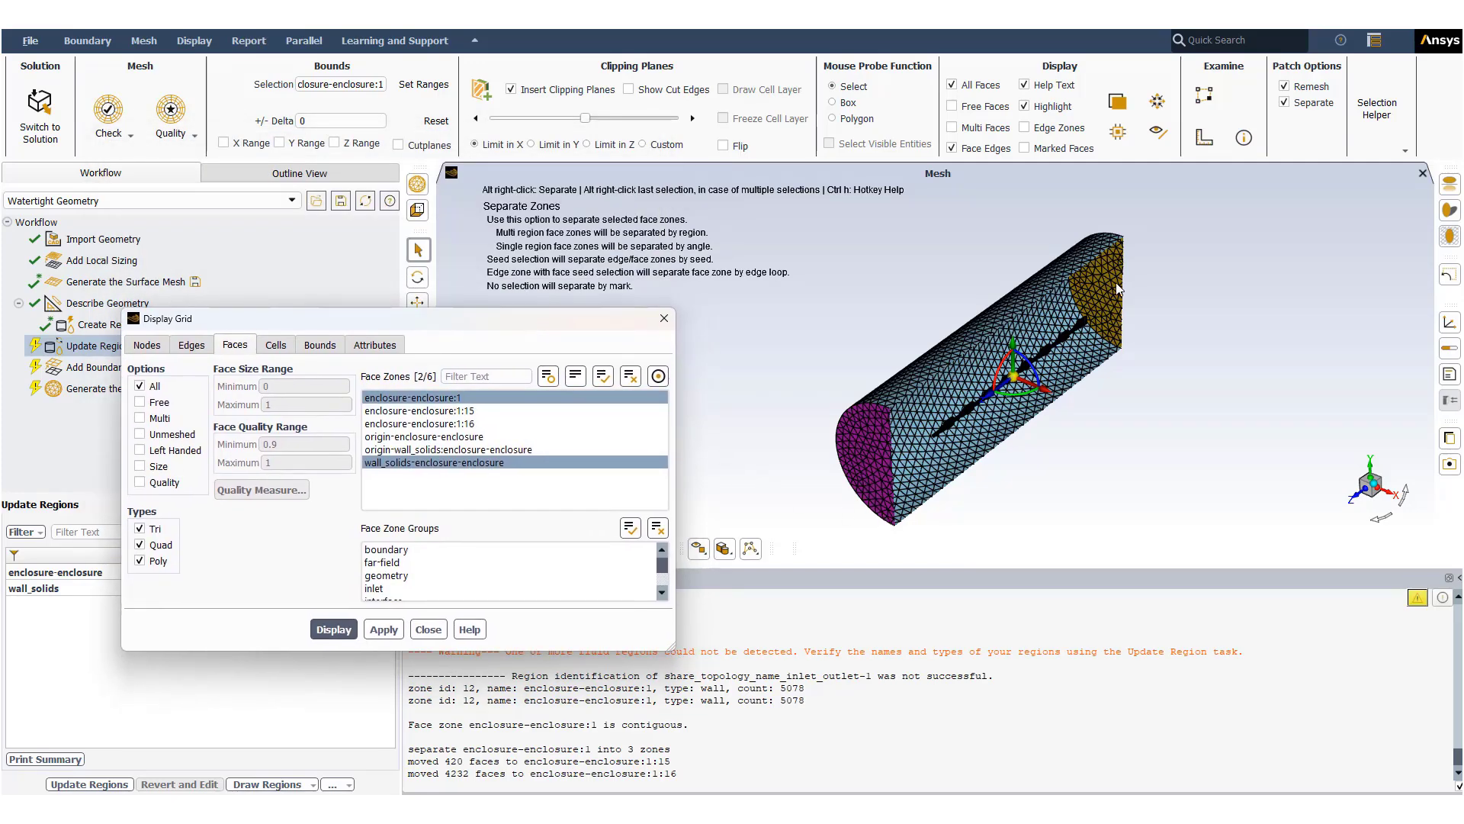
left_click(446, 401)
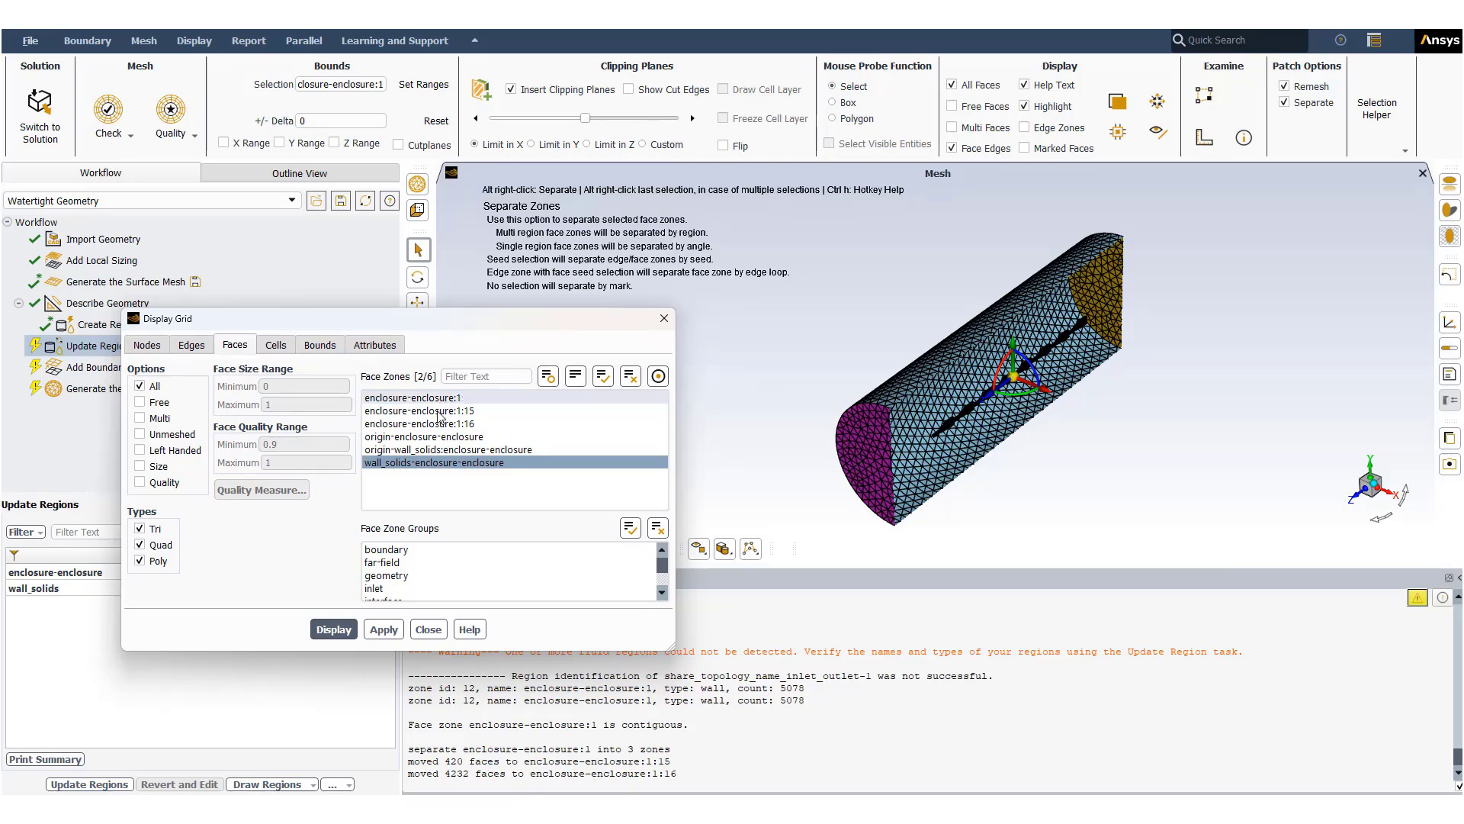
left_click(453, 463)
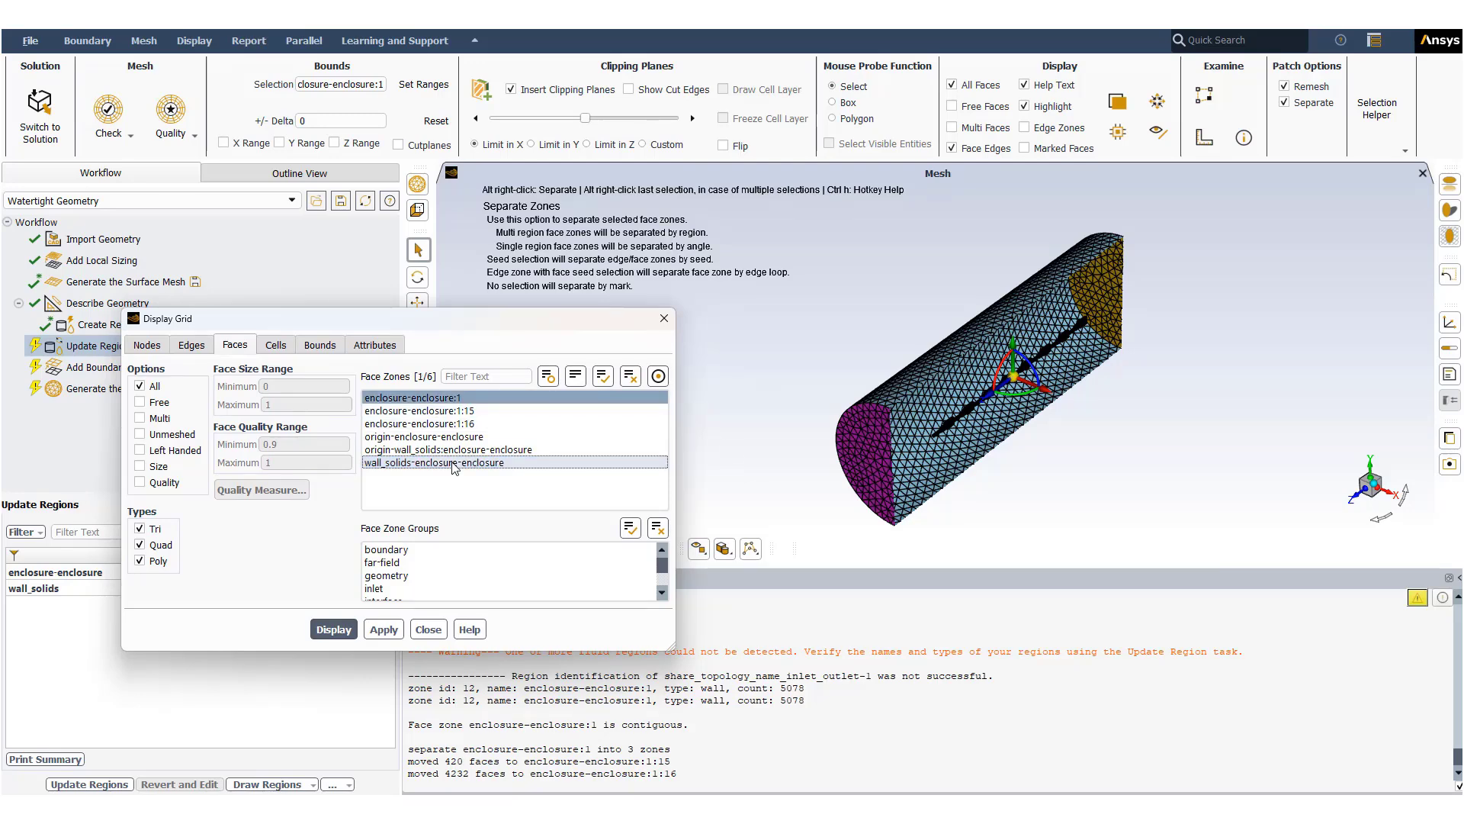
left_click(337, 632)
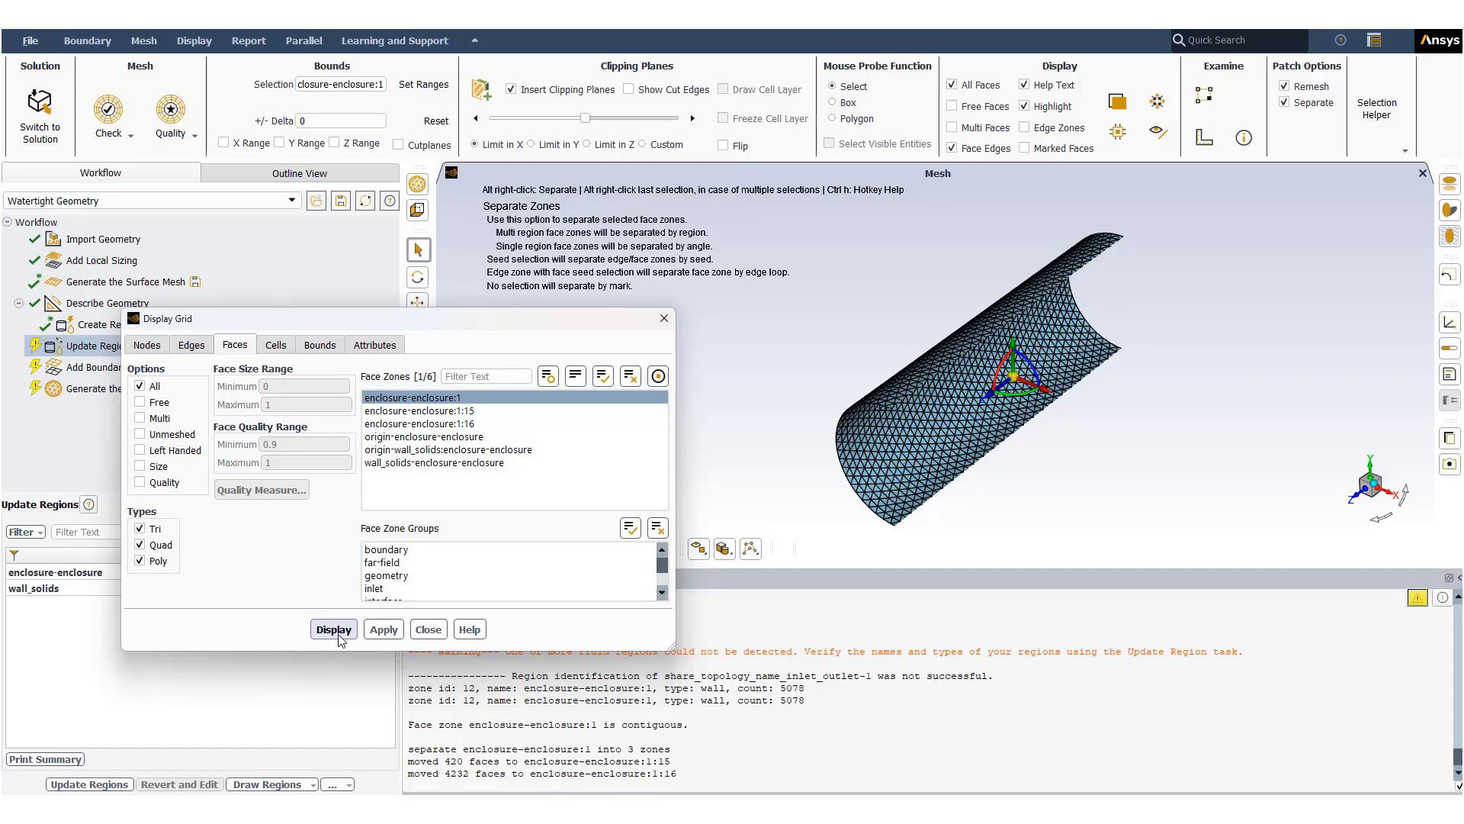
Step: Preview end cap enclosure-enclosure:1:15, then all three zones including :1:16 together
left_click(479, 412)
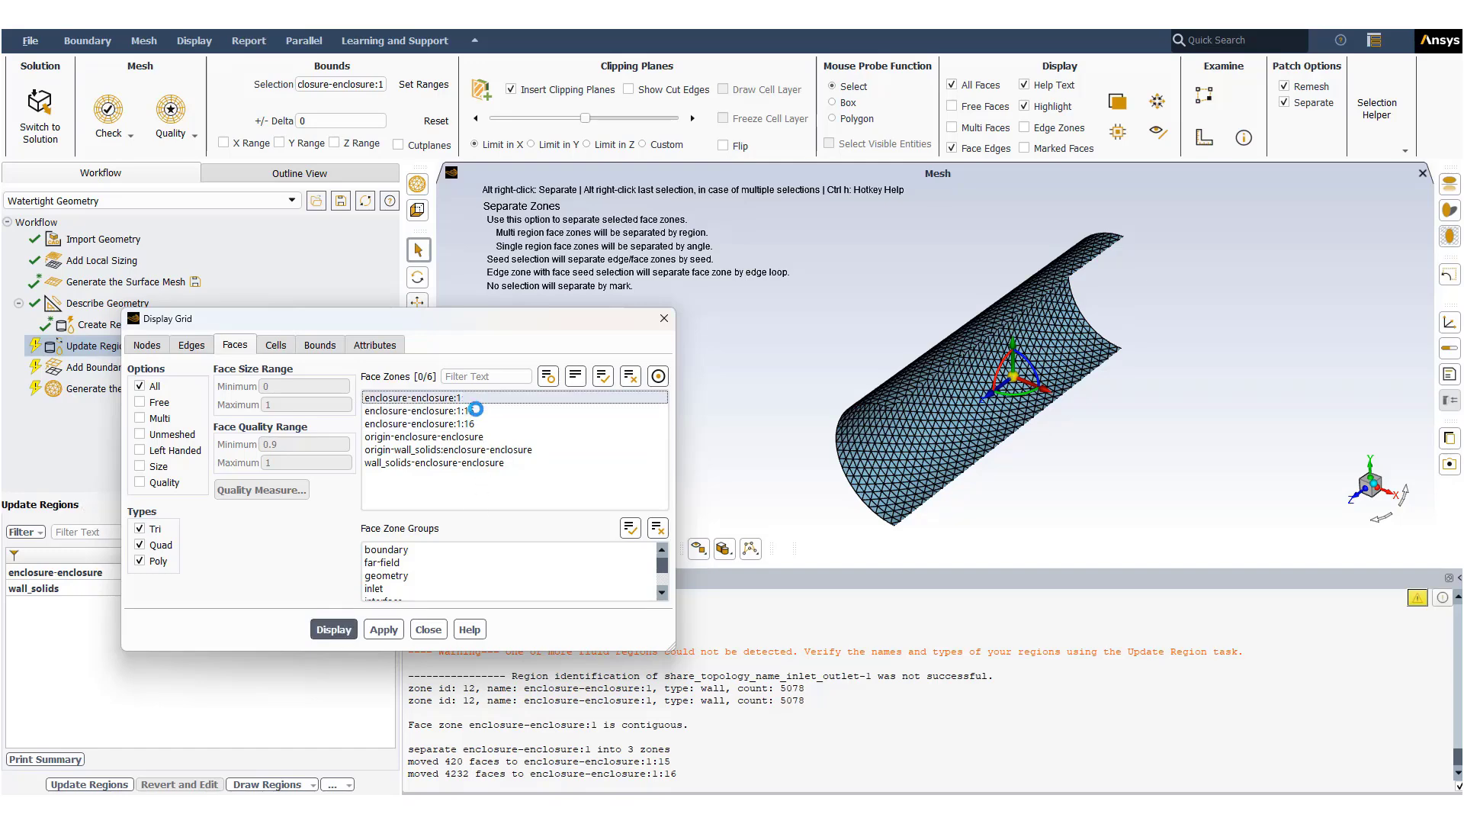
left_click(335, 630)
left_click(412, 397, "ctrl")
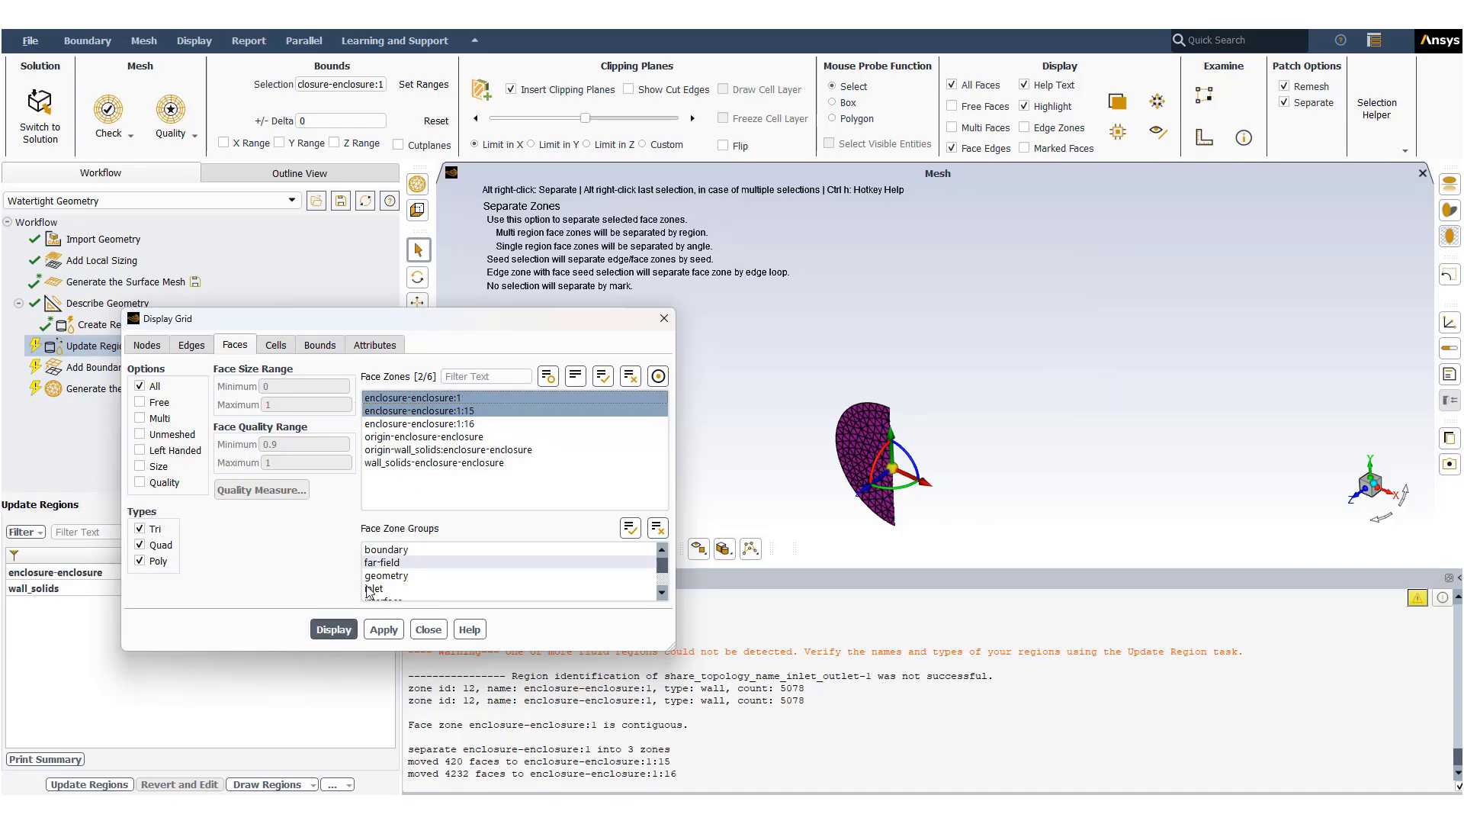
left_click(335, 630)
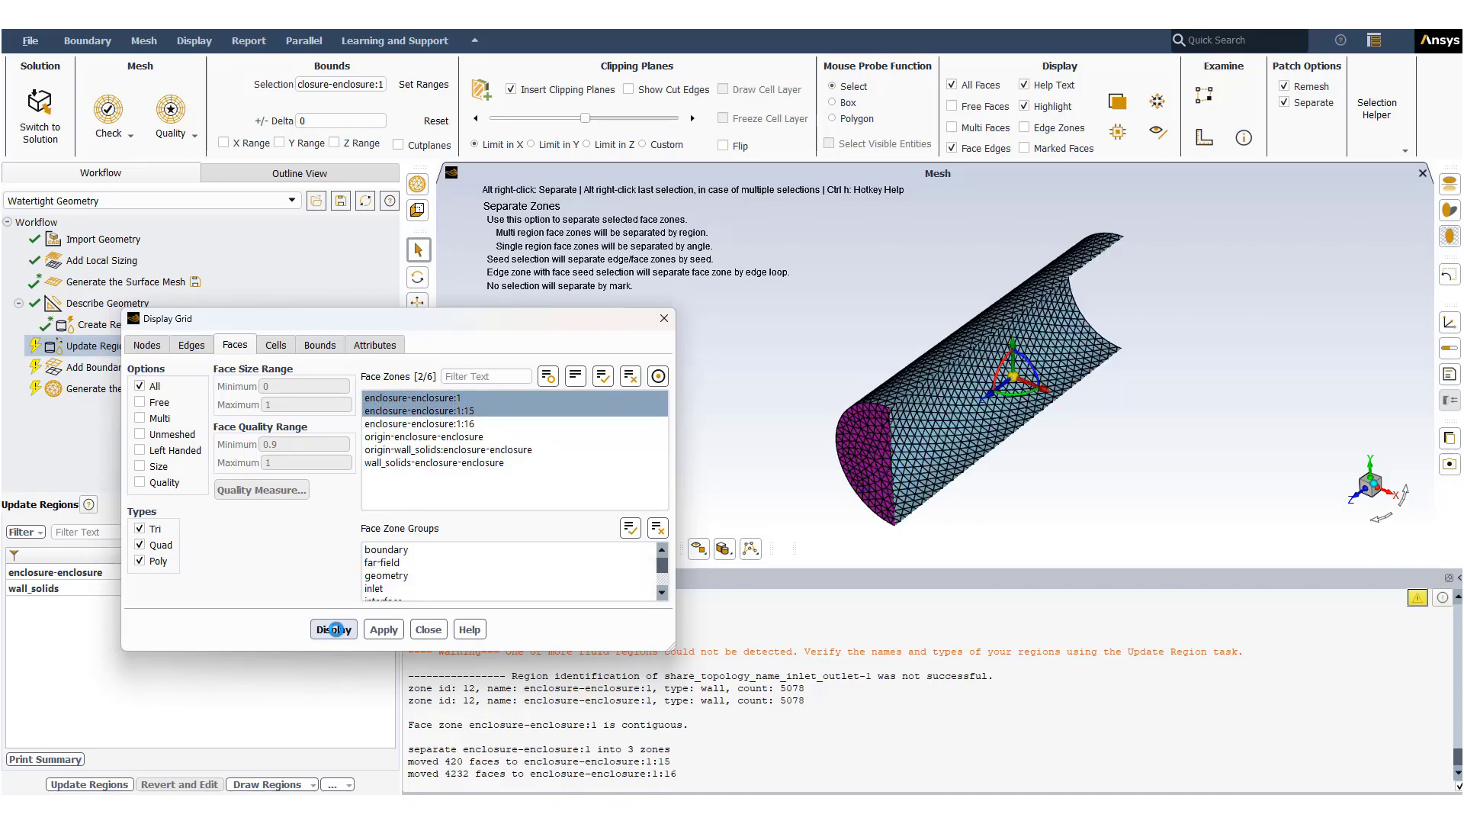
left_click(420, 424, "ctrl")
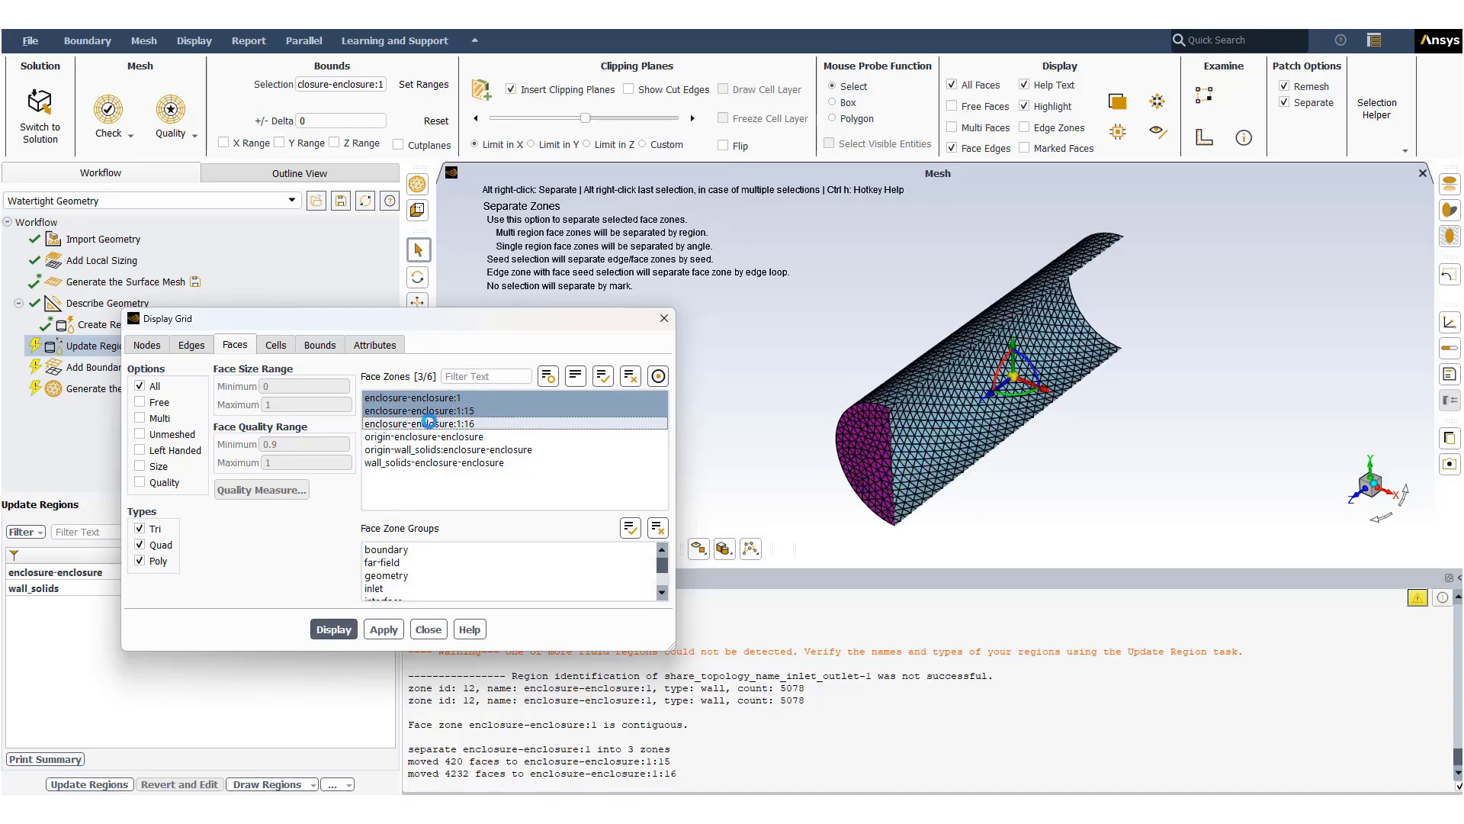
left_click(335, 630)
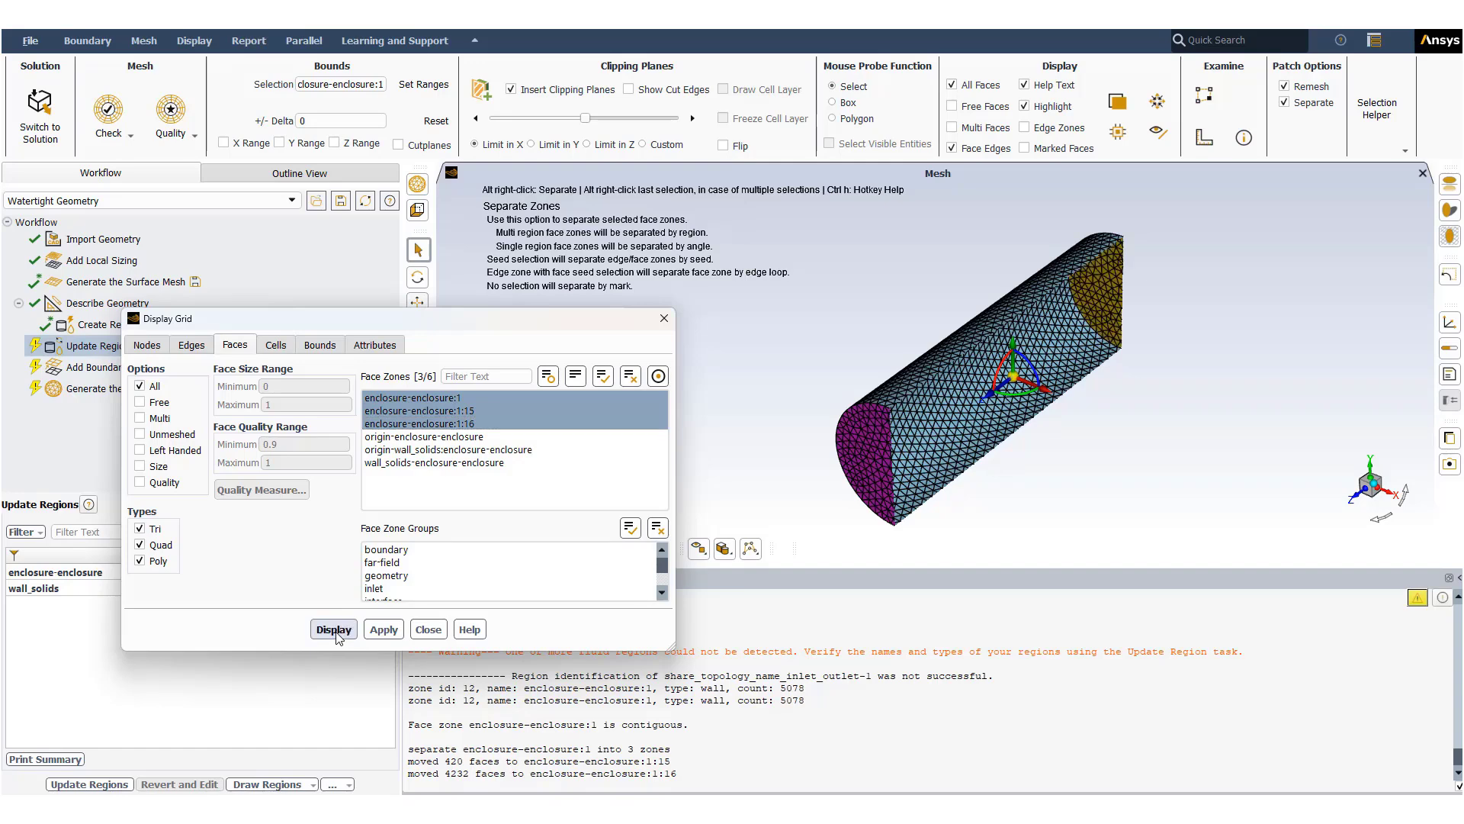
left_click(437, 631)
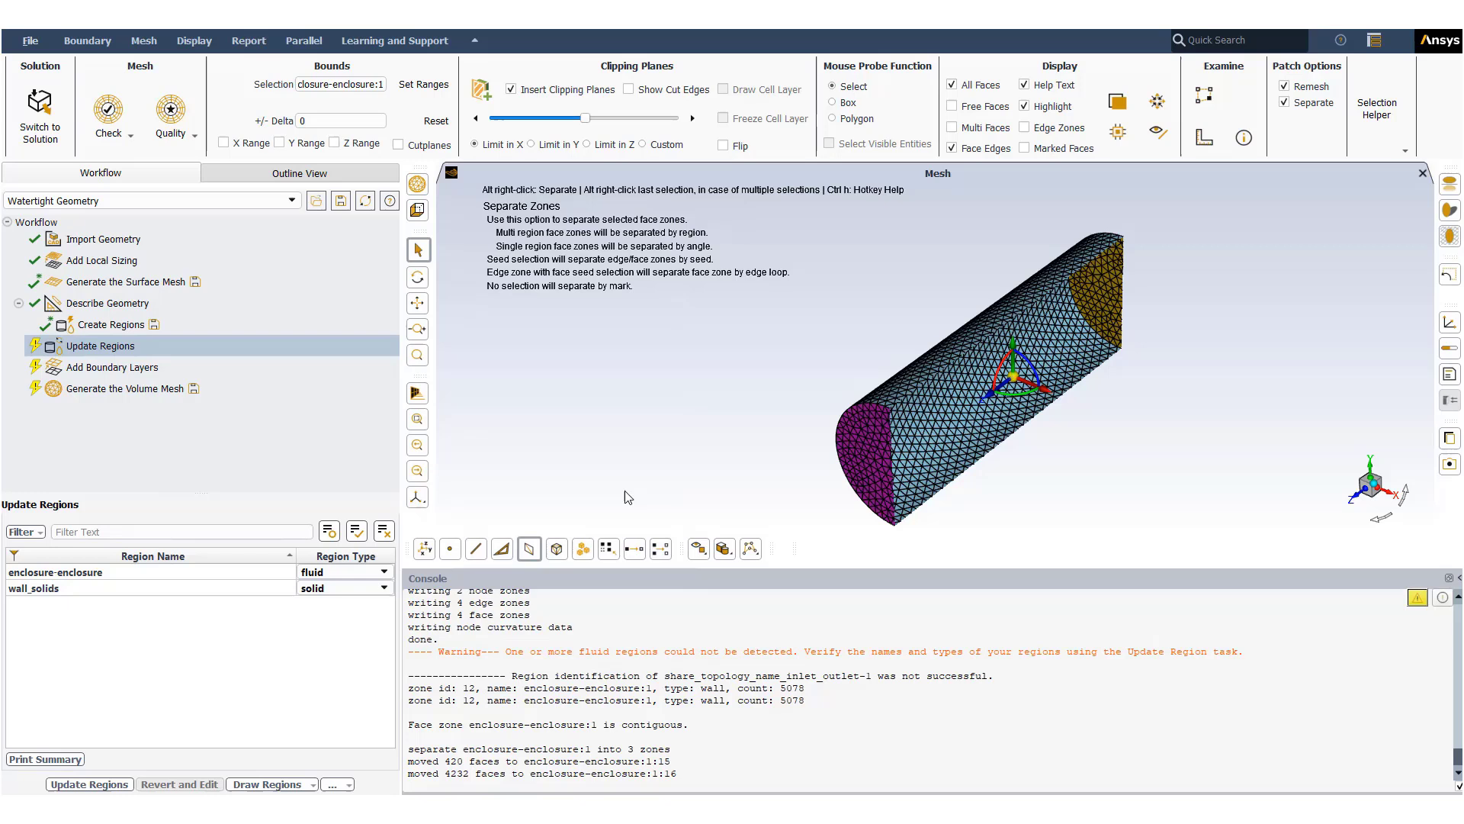
Step: Rename the near 420-face end cap to inlet with boundary type velocity-inlet
right_click(857, 450)
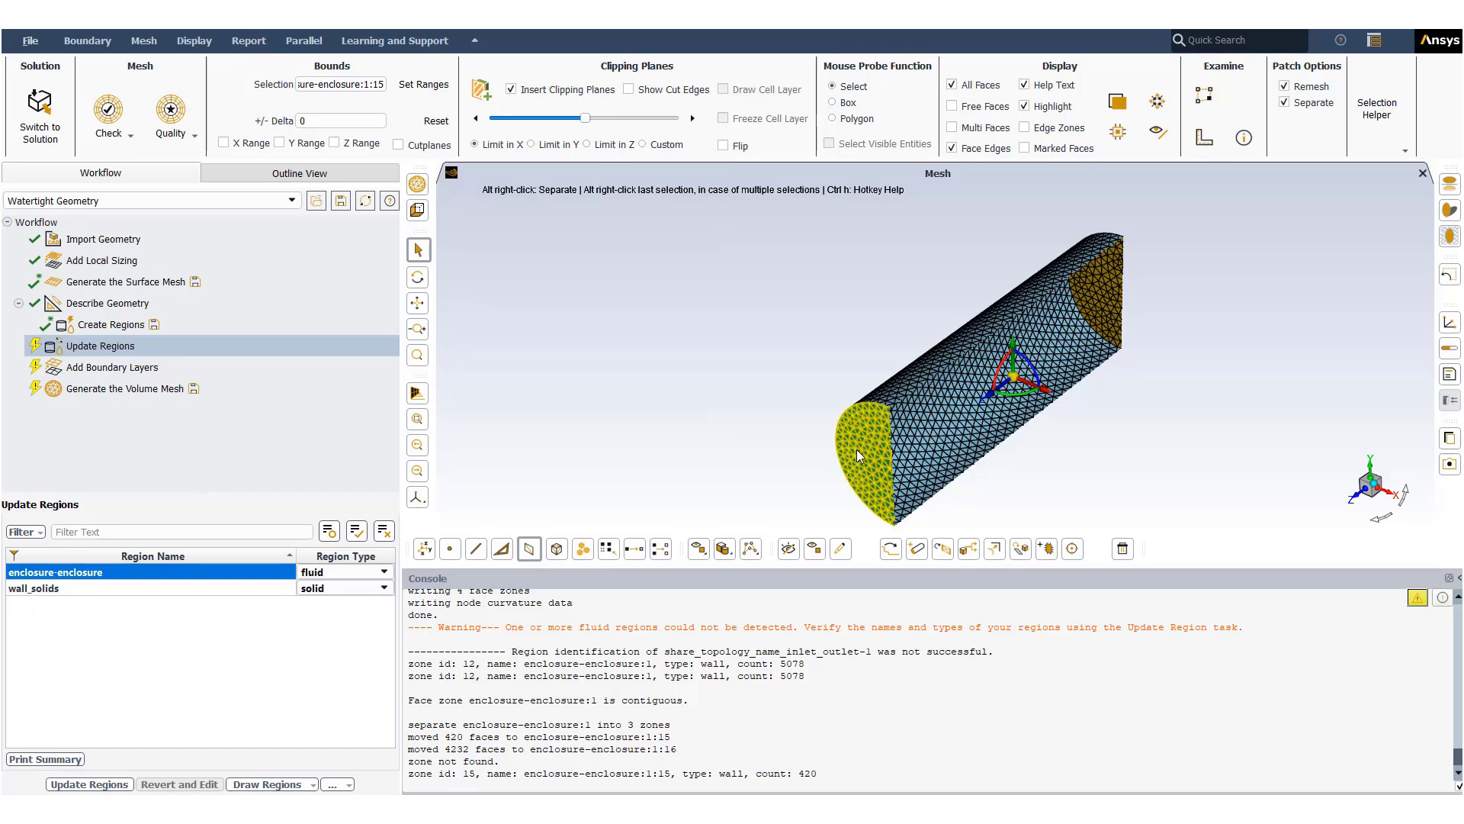
left_click(840, 550)
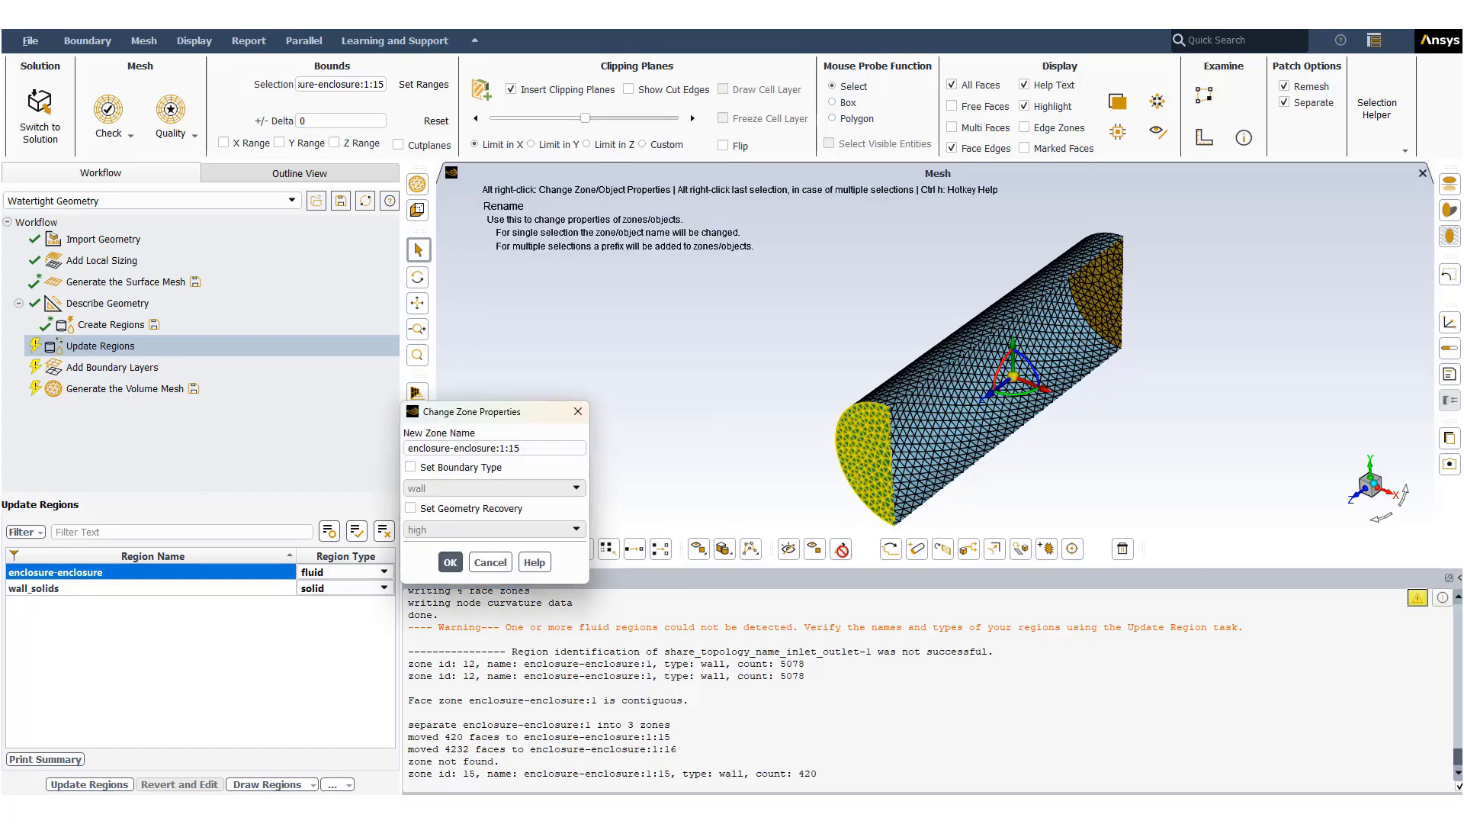
left_click_drag(517, 402, 385, 443)
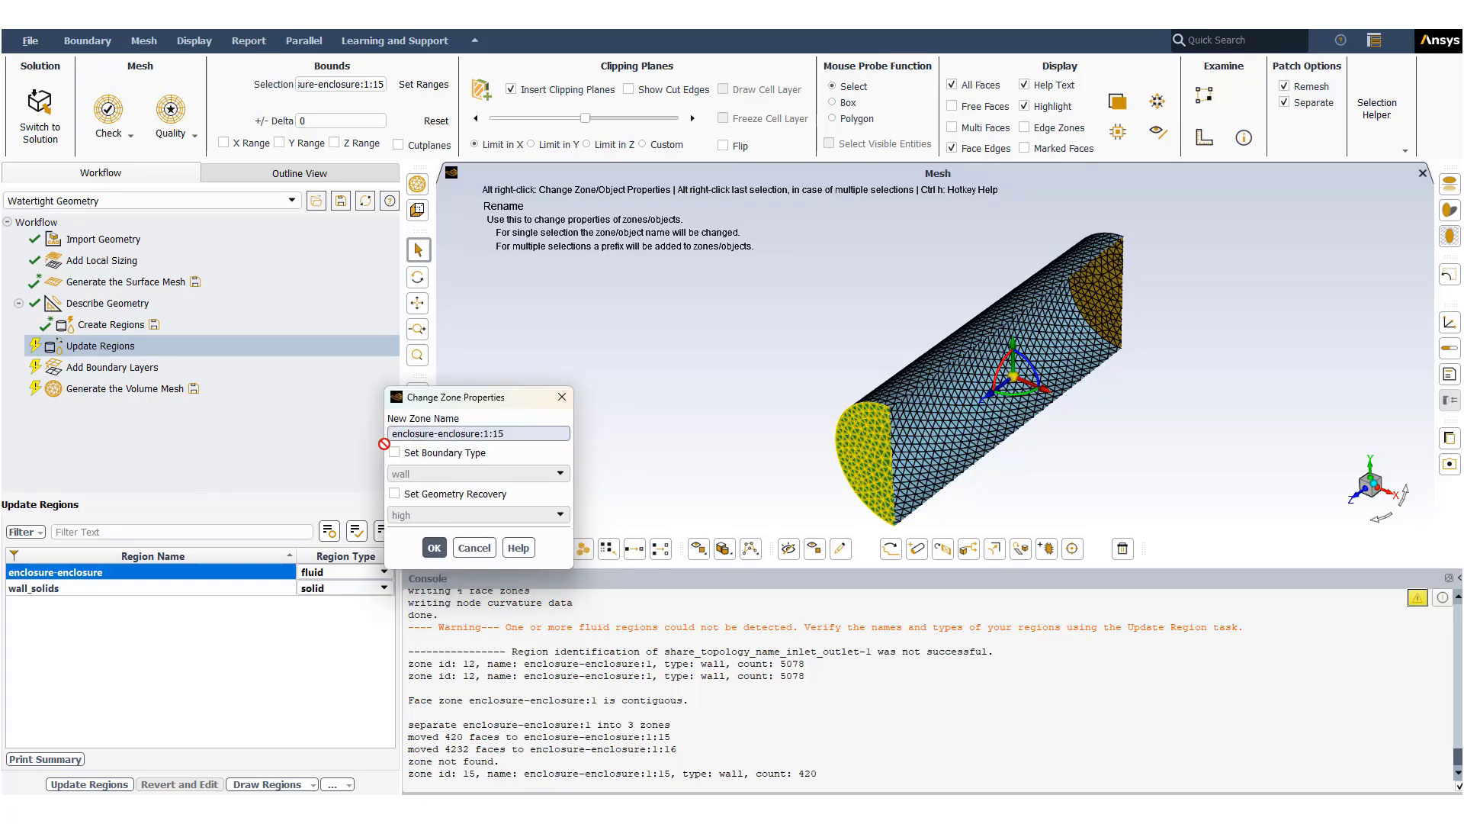
key("End")
key("BackSpace")
key("BackSpace")
key("BackSpace")
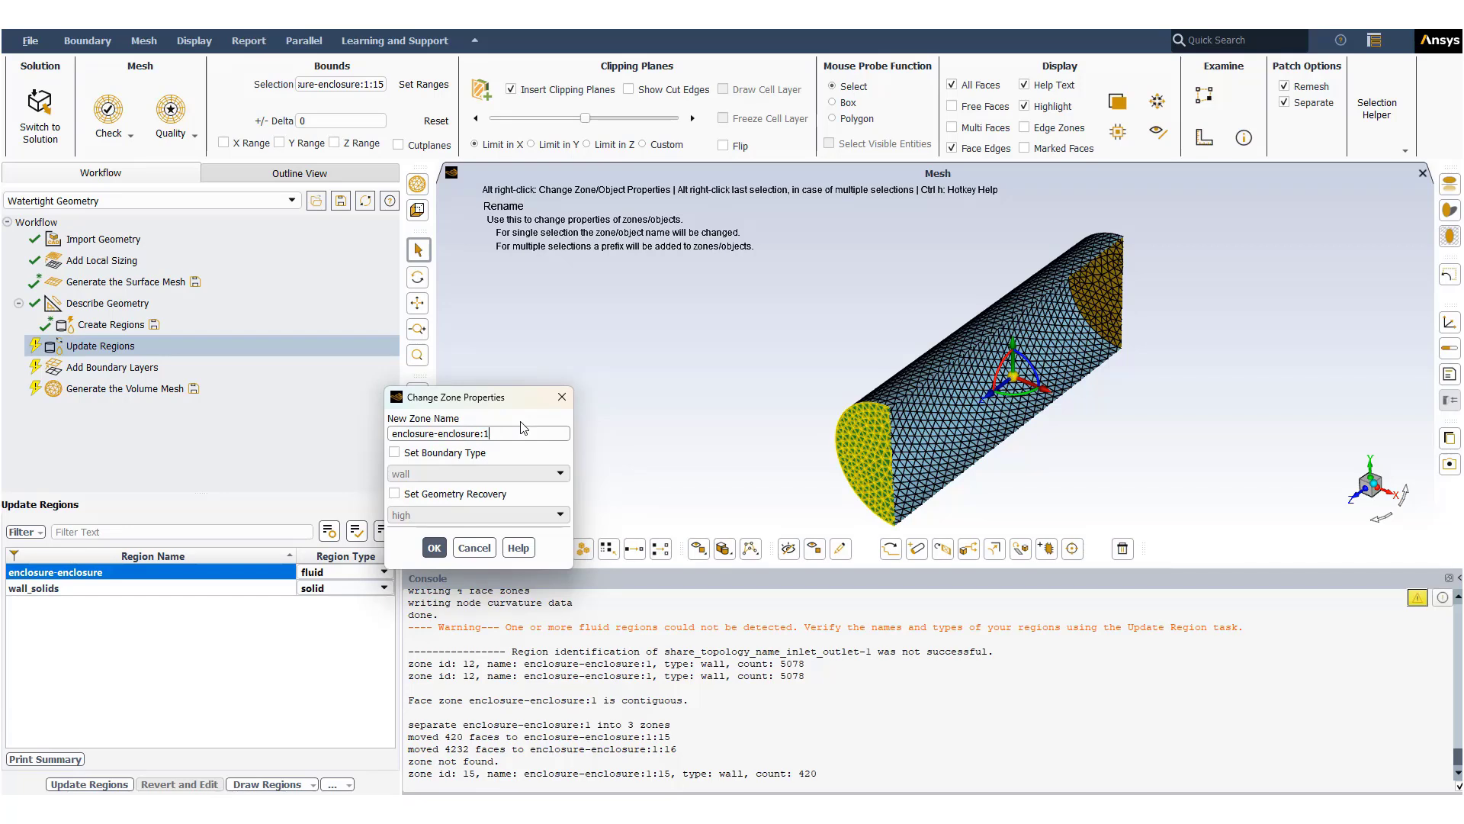
key("BackSpace")
key("BackSpace")
key("BackSpace")
key("BackSpace")
key("BackSpace")
key("BackSpace")
key("BackSpace")
key("BackSpace")
key("BackSpace")
key("BackSpace")
key("BackSpace")
key("BackSpace")
key("BackSpace")
key("BackSpace")
key("BackSpace")
key("BackSpace")
key("BackSpace")
key("BackSpace")
key("BackSpace")
key("BackSpace")
type("inlet")
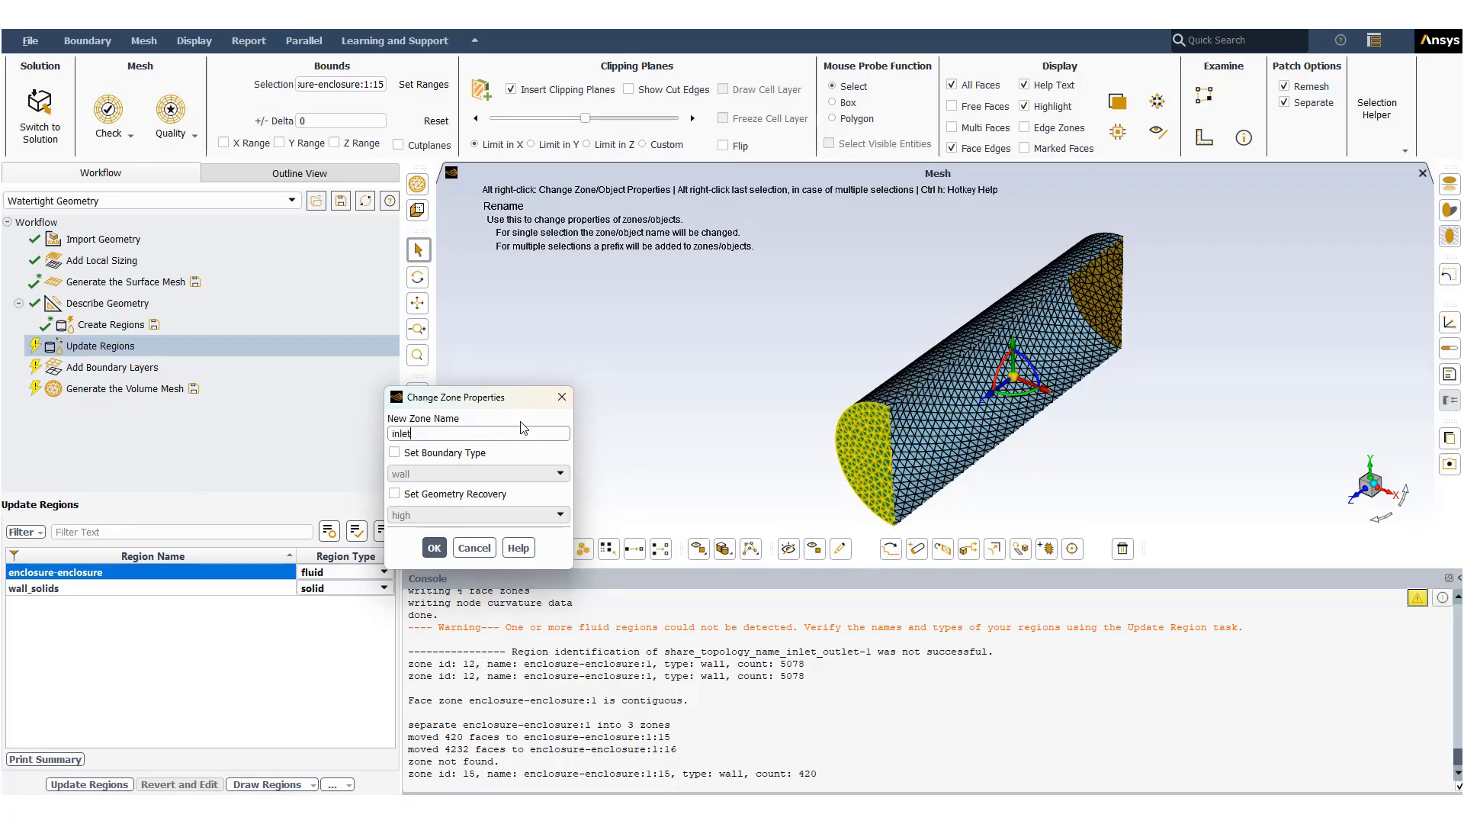
left_click(469, 454)
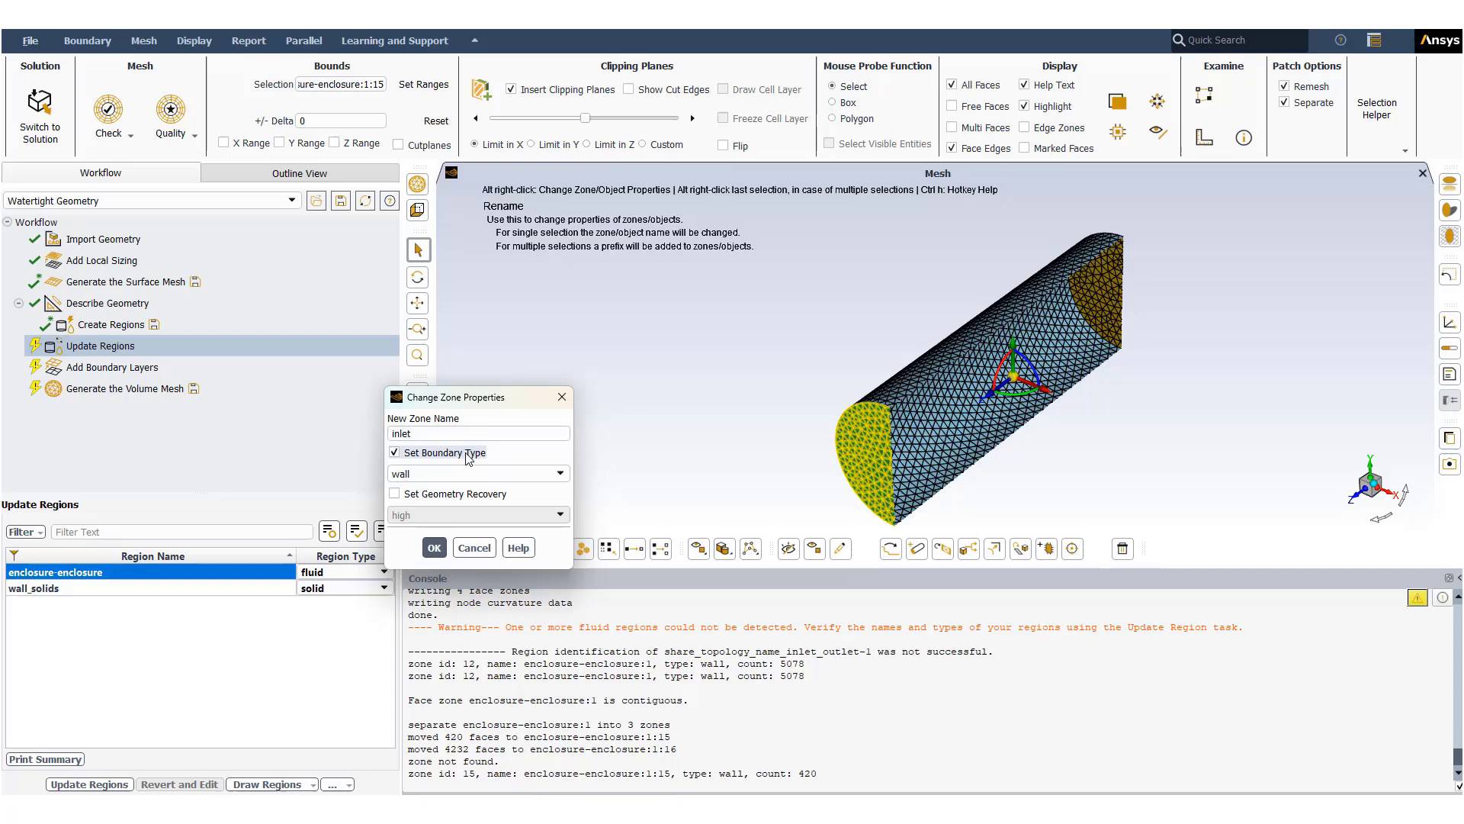
left_click(558, 474)
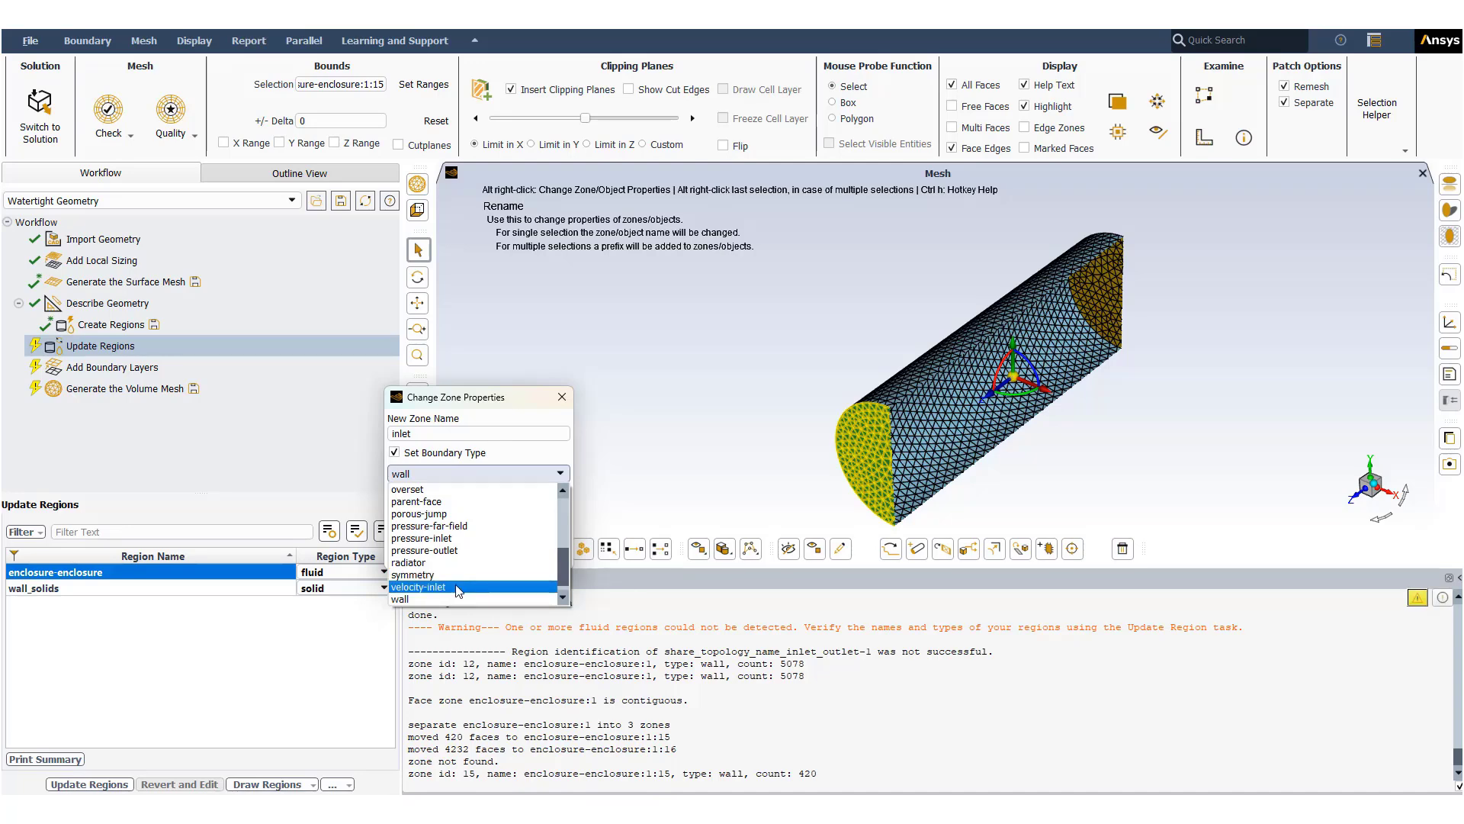
left_click(418, 587)
left_click(434, 548)
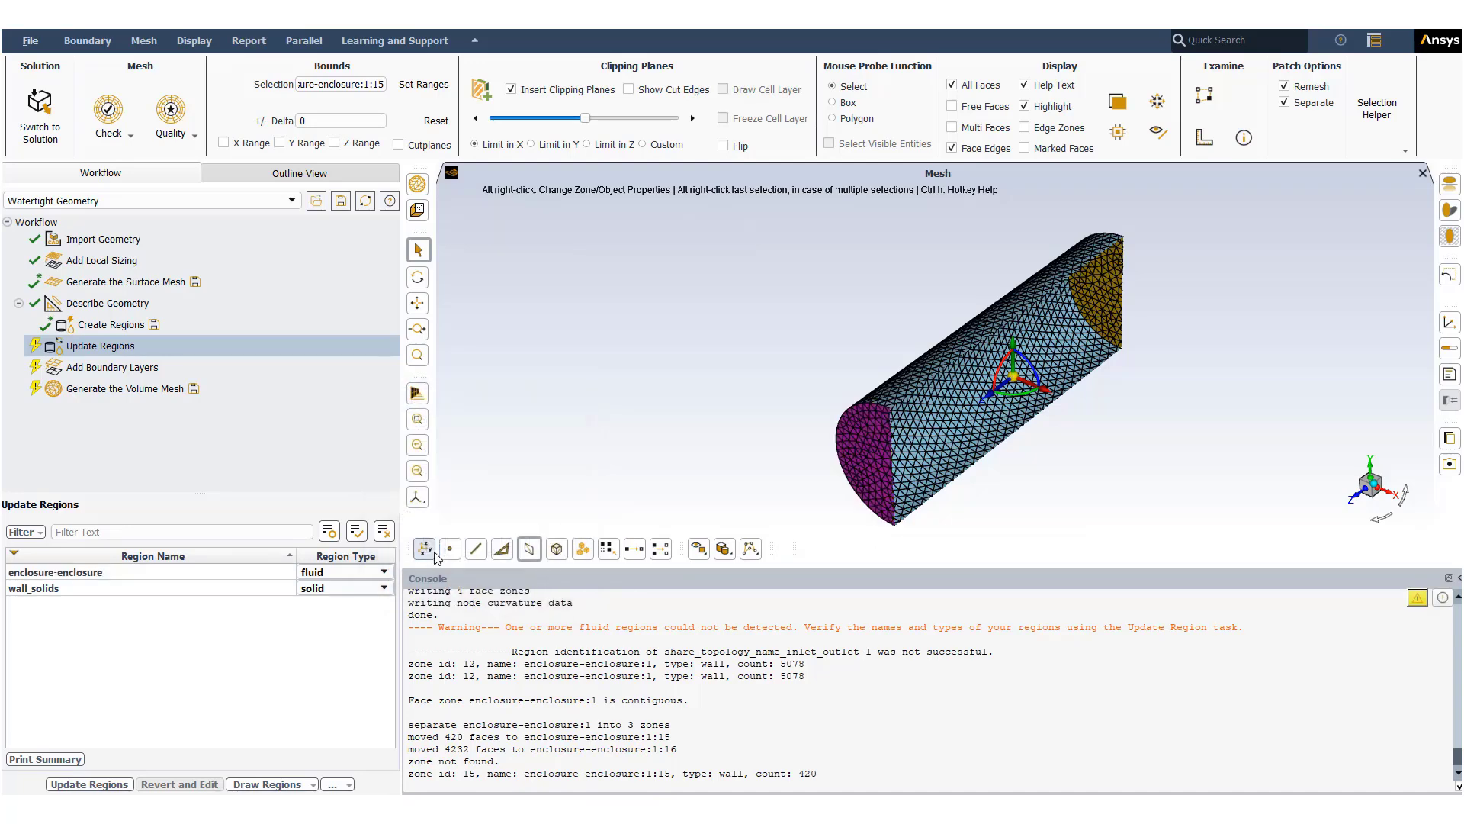
Step: Rename the opposite 426-face end cap to outlet and set its type to pressure-outlet
left_click(1101, 291)
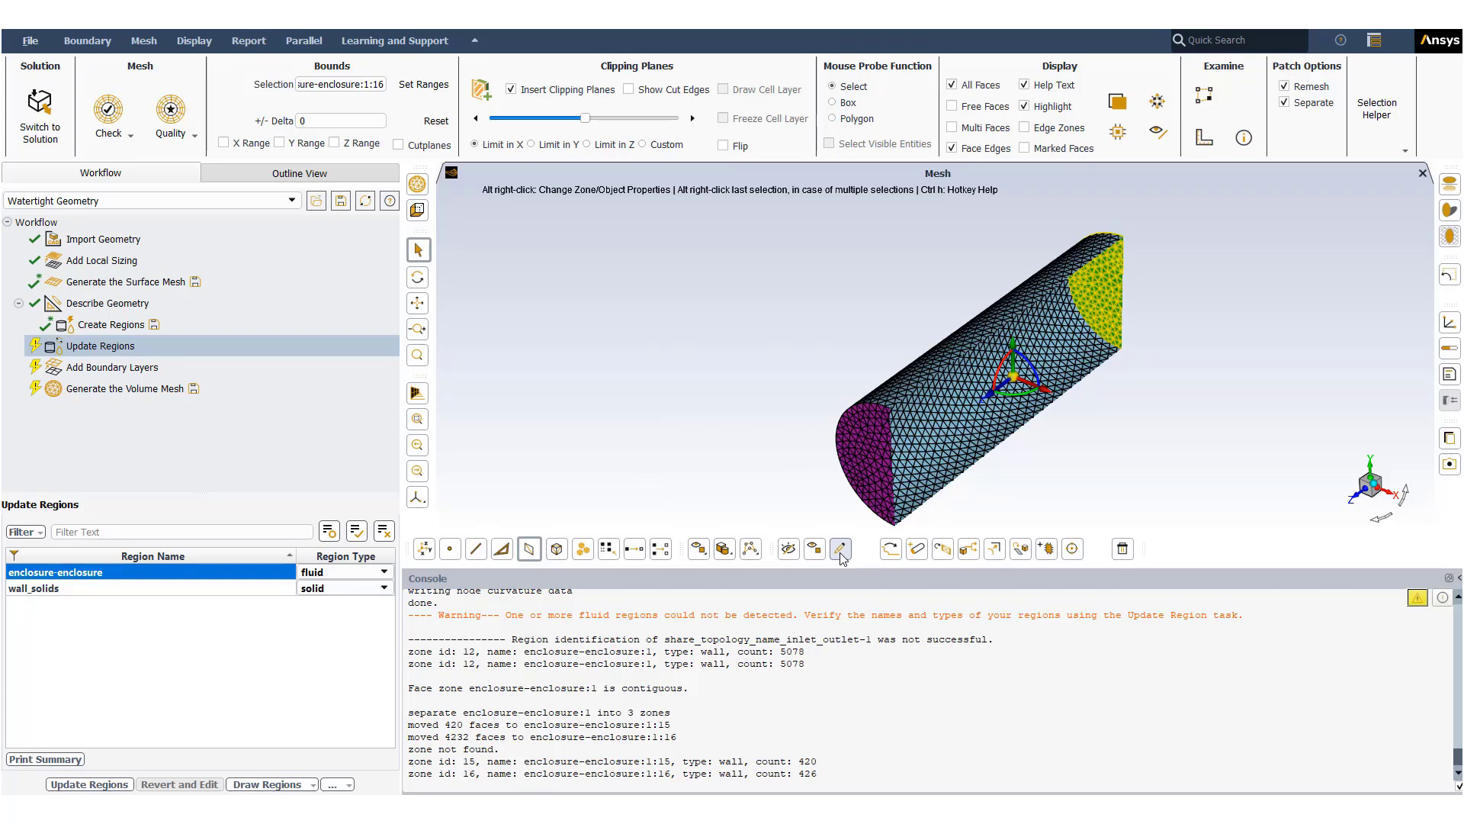
left_click(813, 558)
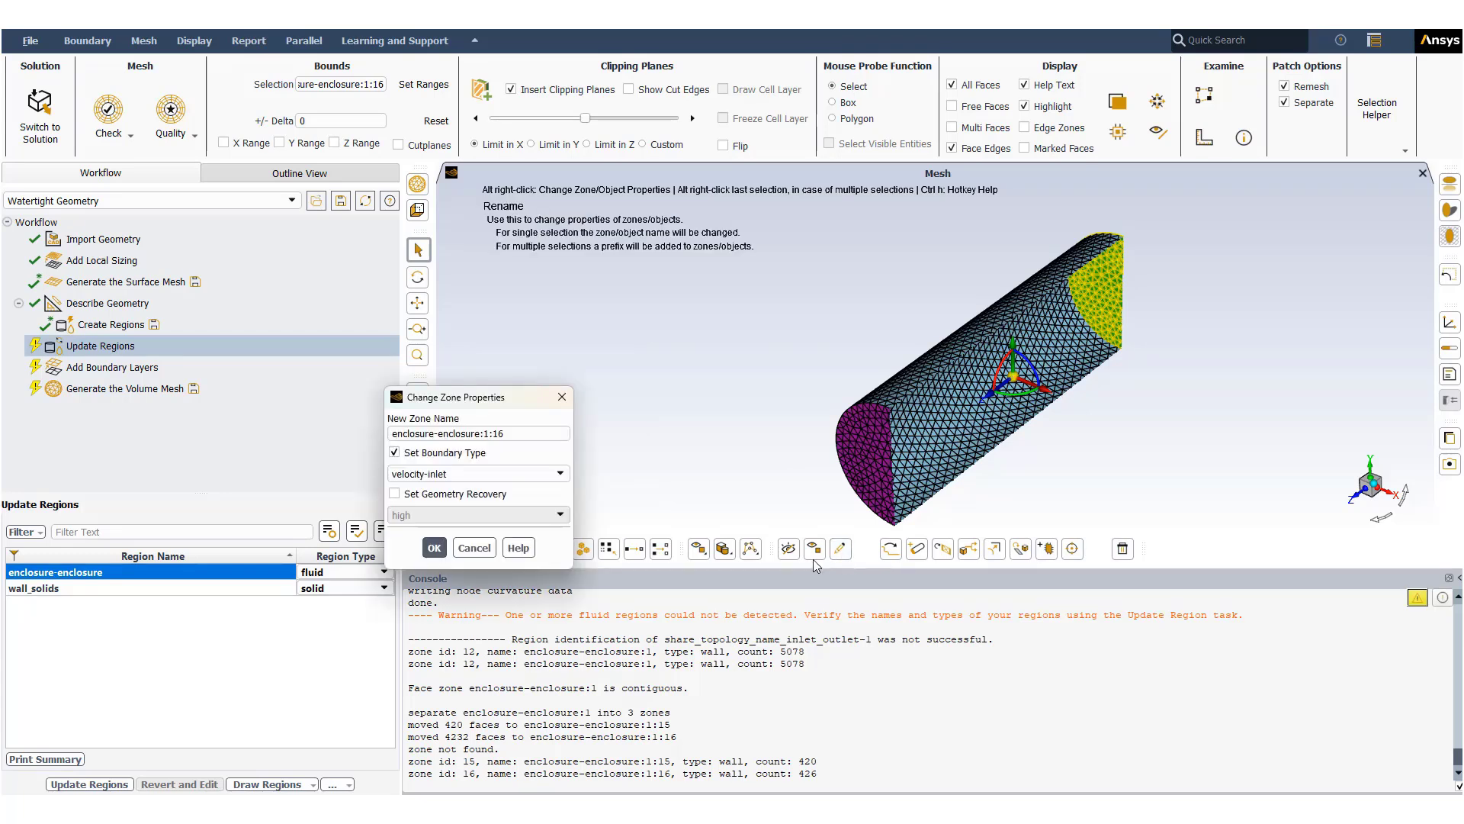
left_click(546, 435)
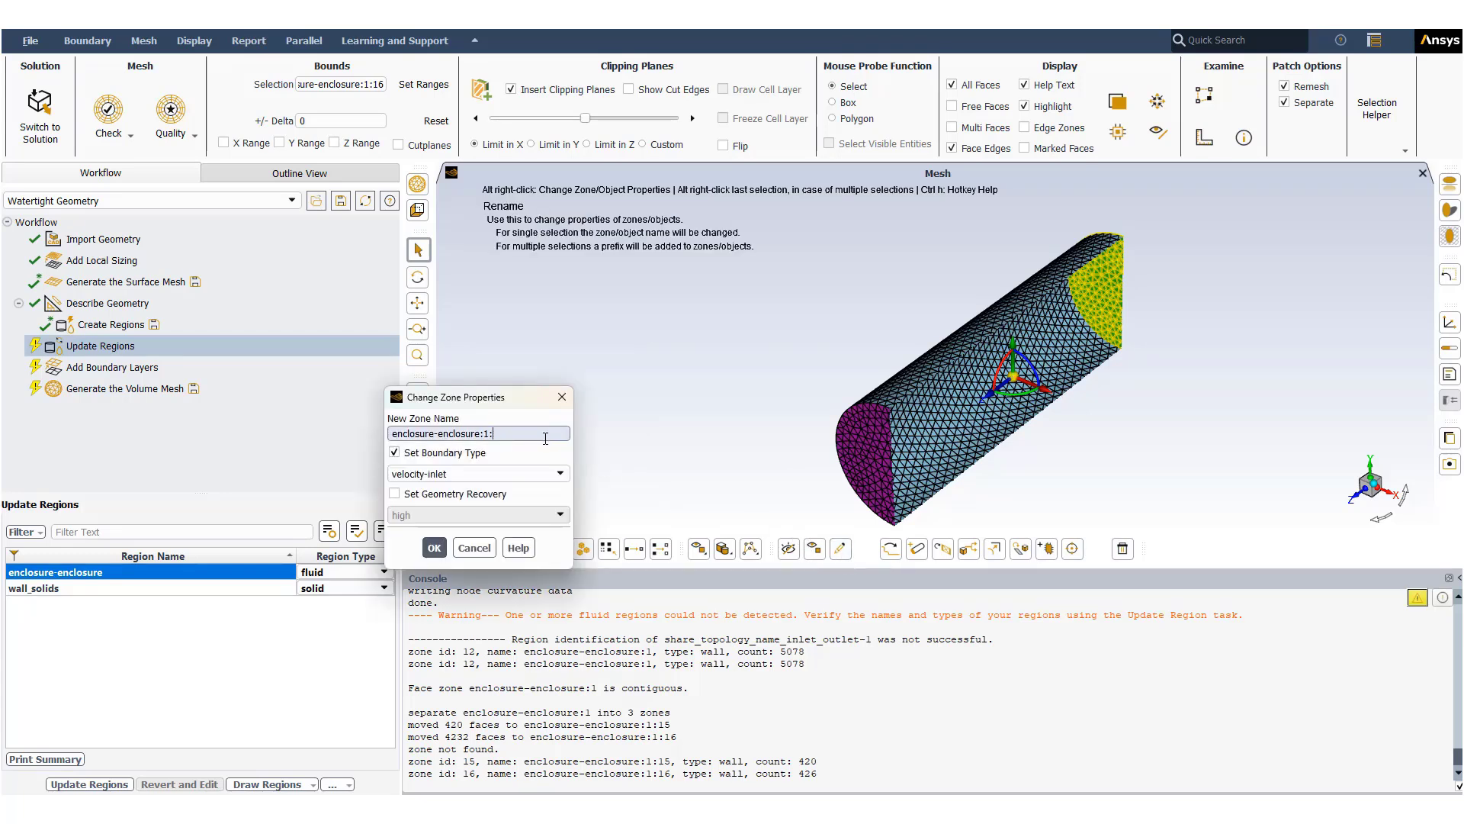
key("BackSpace")
key("BackSpace")
key("BackSpace")
key("BackSpace")
key("BackSpace")
key("BackSpace")
key("BackSpace")
key("BackSpace")
key("BackSpace")
key("BackSpace")
key("BackSpace")
key("BackSpace")
key("BackSpace")
key("BackSpace")
key("BackSpace")
key("BackSpace")
key("BackSpace")
key("BackSpace")
key("BackSpace")
key("BackSpace")
left_click(519, 474)
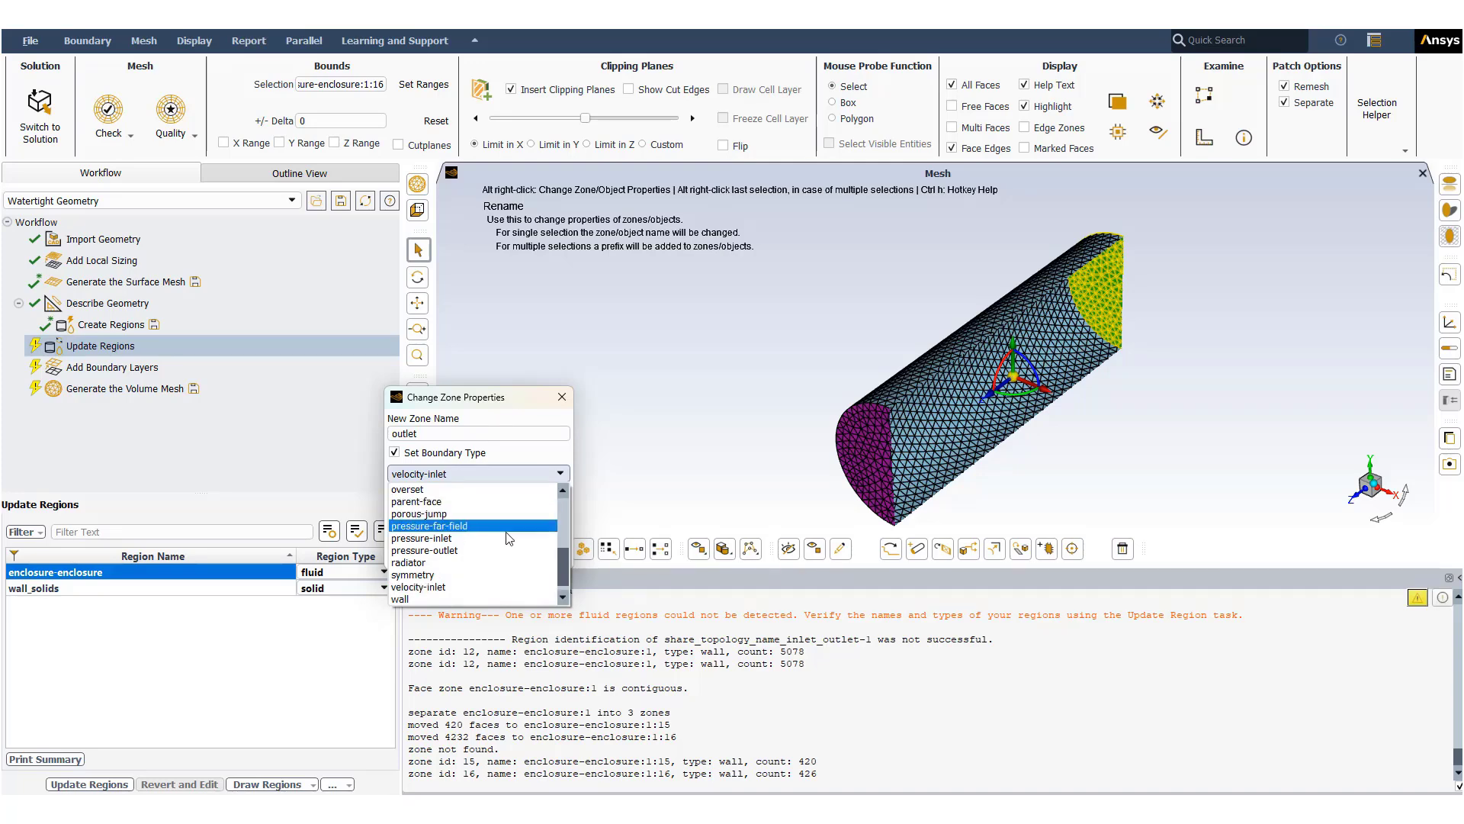
left_click(503, 550)
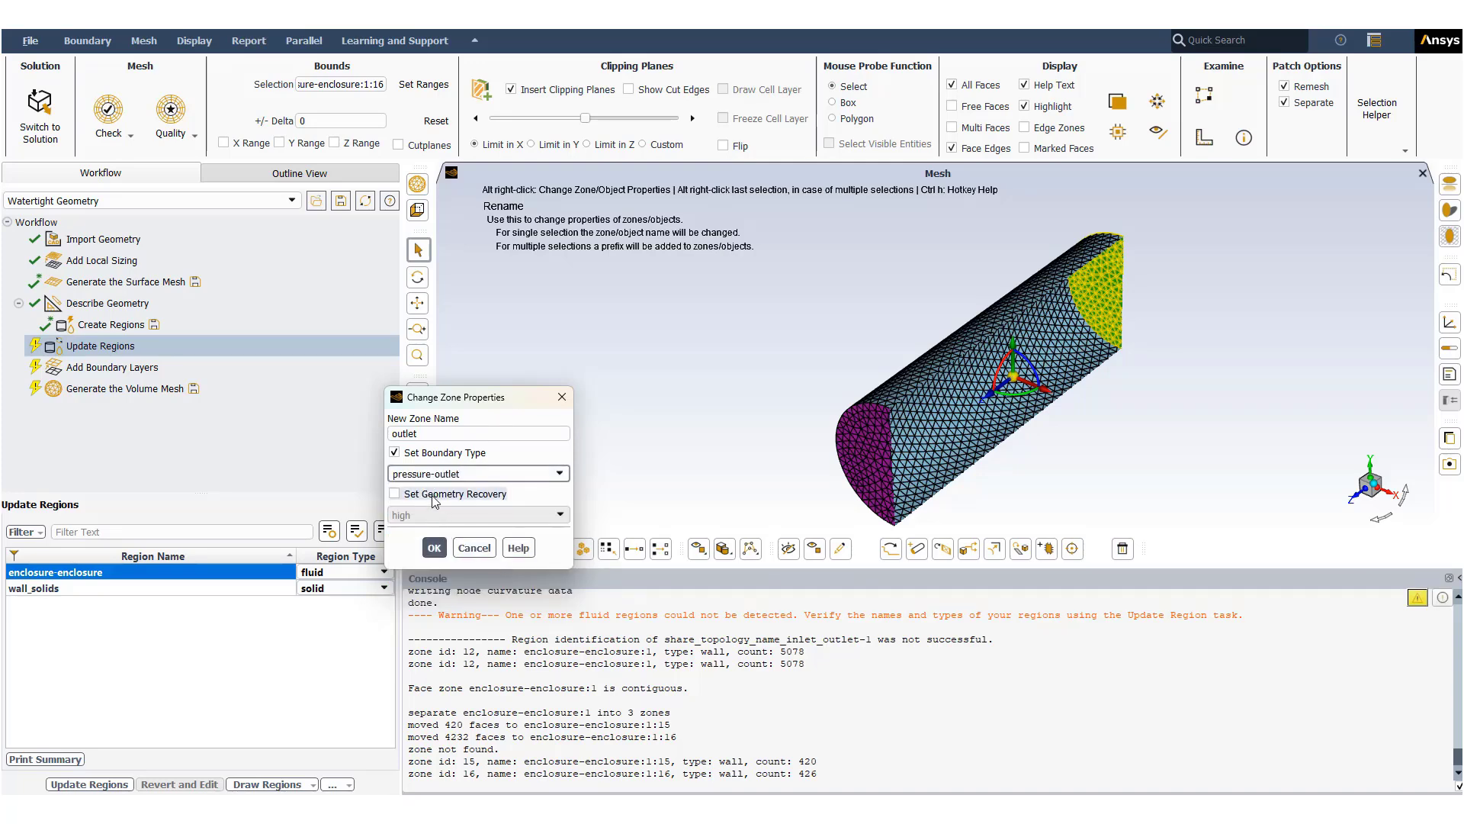
left_click(435, 549)
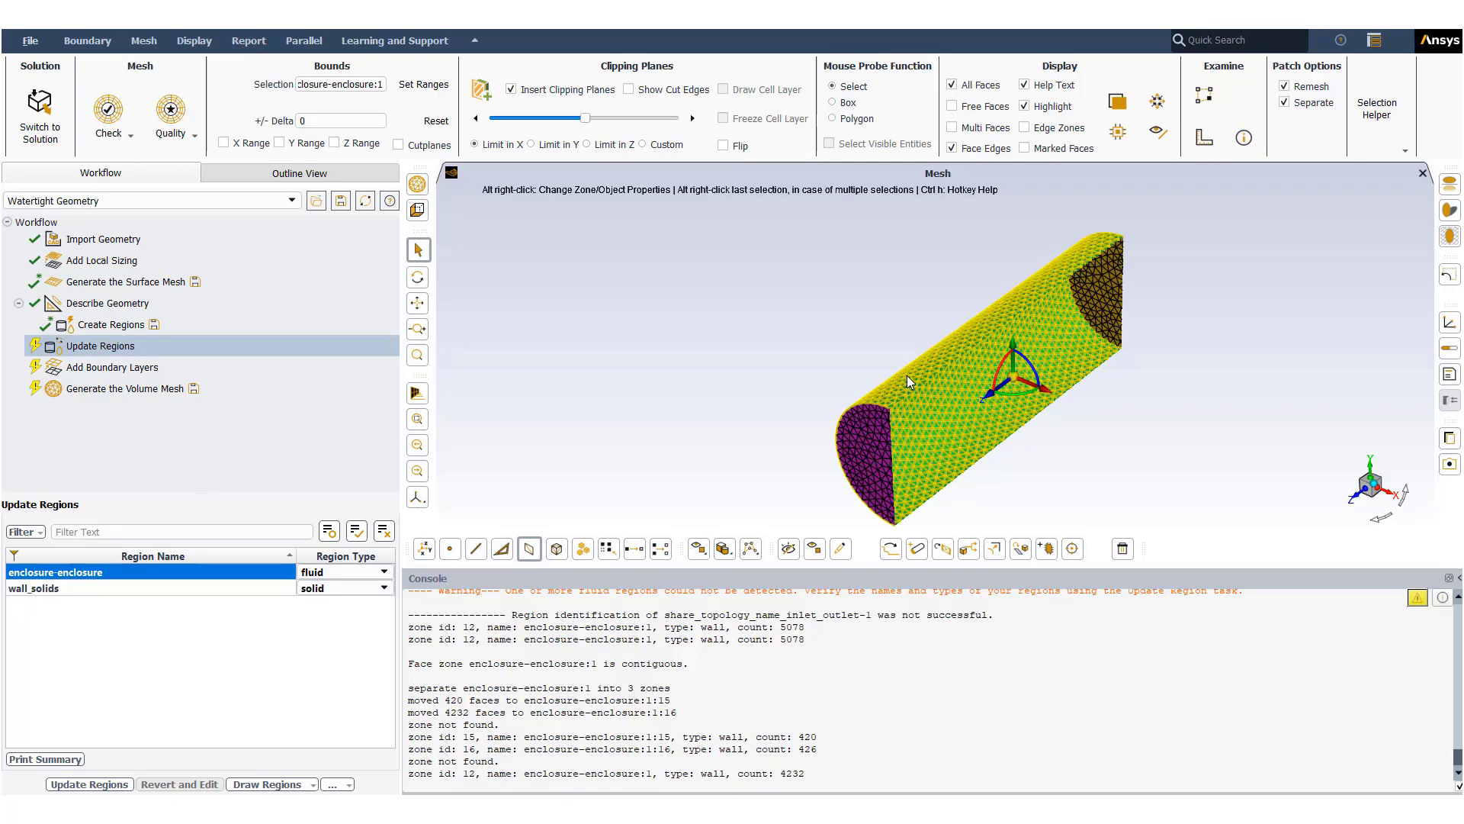
Step: Edit the cylinder side zone's name to wall_1 and give it boundary type wall
left_click(839, 549)
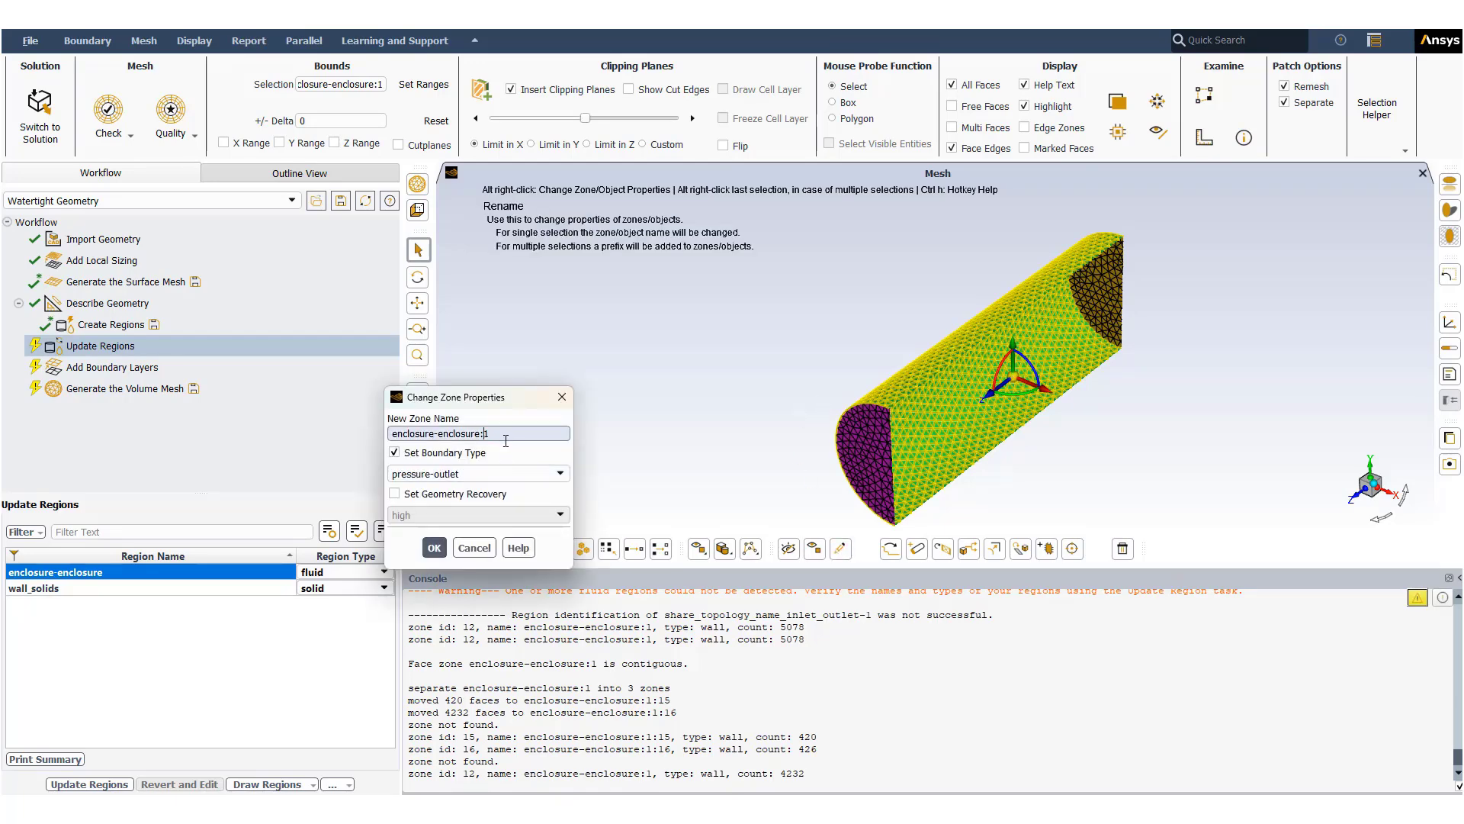
key("BackSpace")
key("BackSpace")
key("BackSpace")
key("BackSpace")
key("BackSpace")
key("BackSpace")
key("BackSpace")
key("BackSpace")
key("BackSpace")
key("BackSpace")
key("BackSpace")
key("BackSpace")
key("BackSpace")
key("BackSpace")
key("BackSpace")
key("BackSpace")
key("BackSpace")
key("BackSpace")
key("BackSpace")
type("wa")
type("ll-")
key("BackSpace")
key("Delete")
left_click(555, 474)
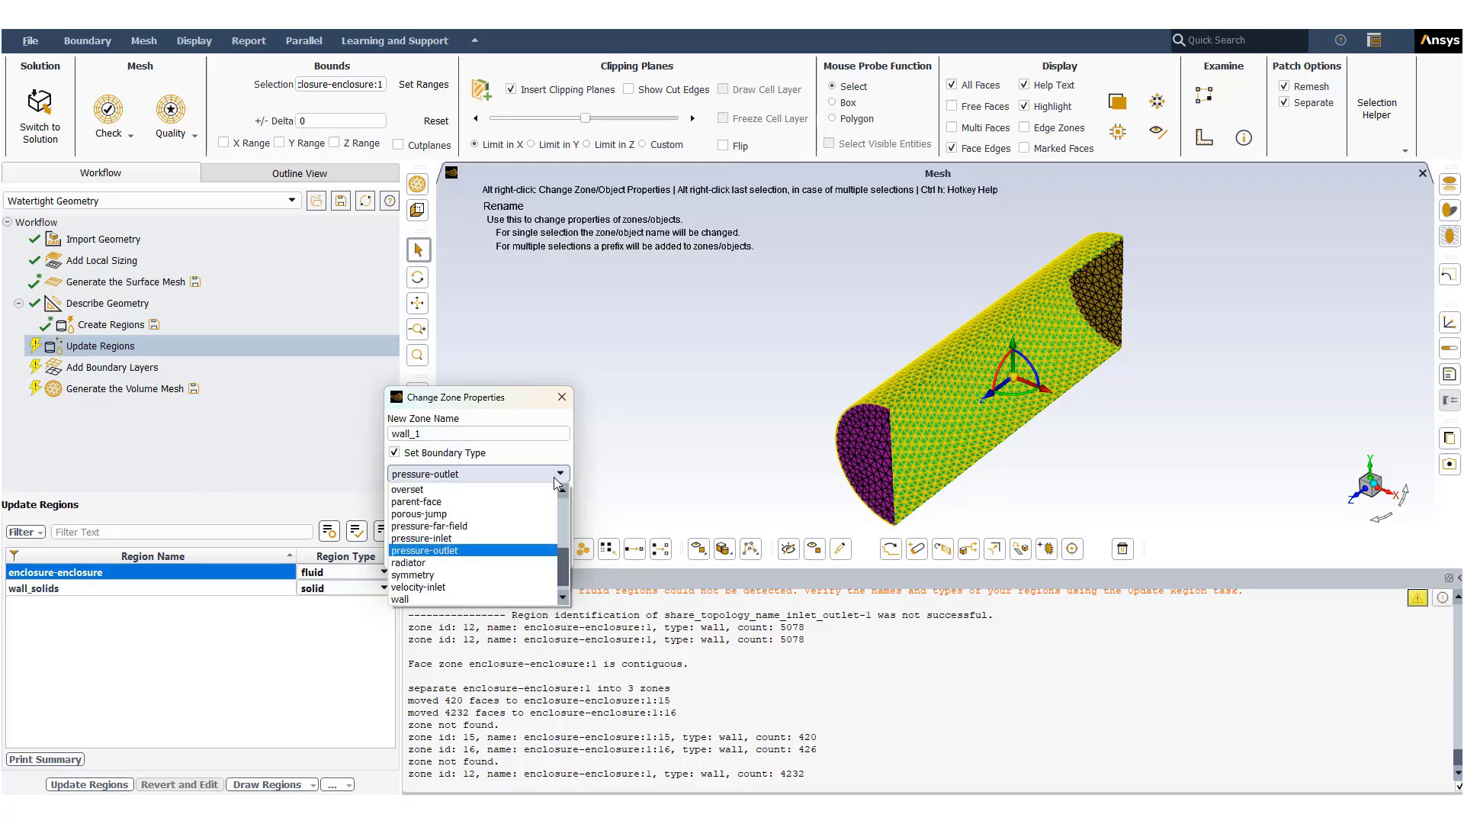
left_click(460, 597)
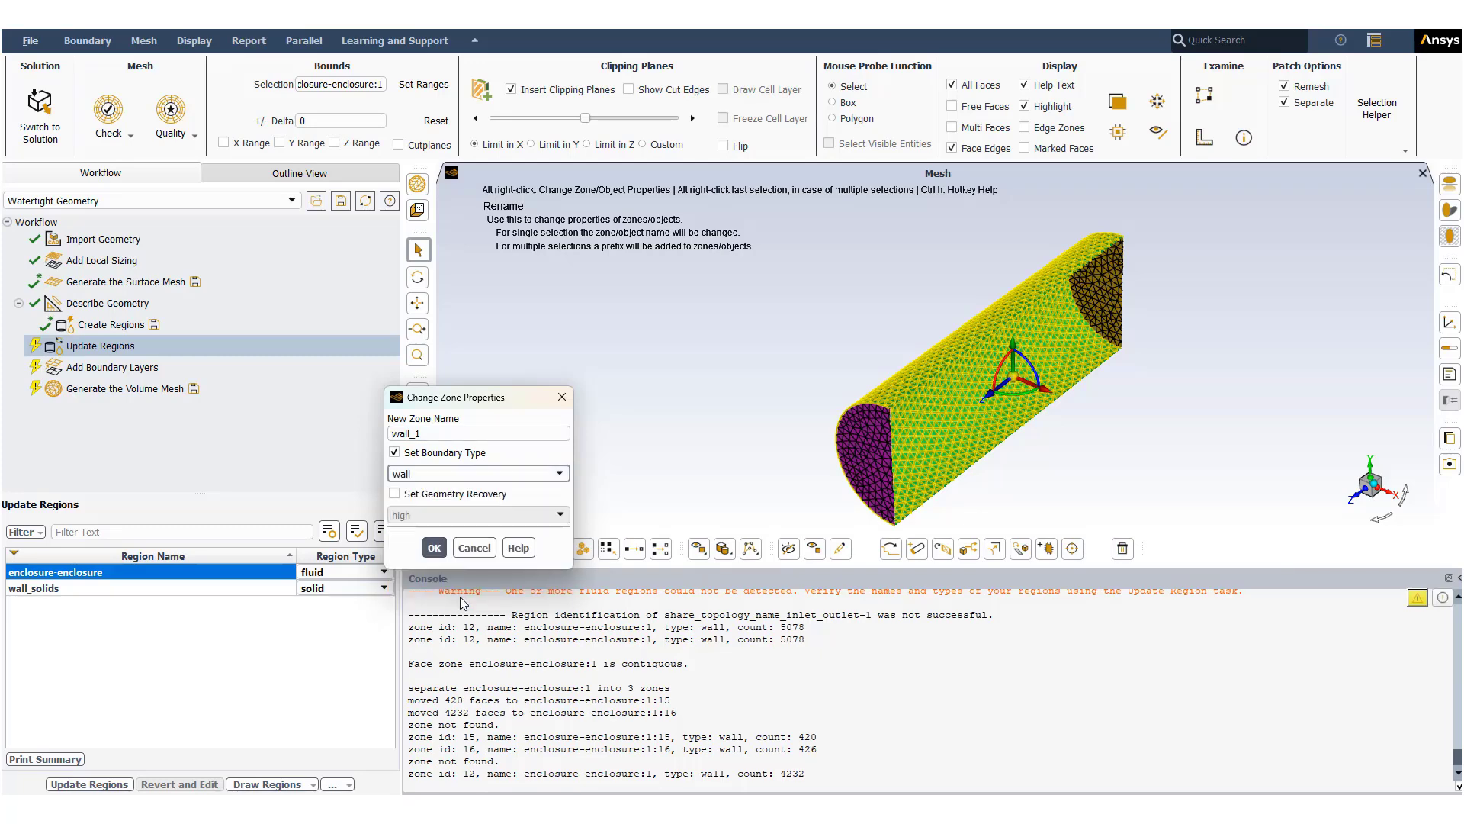
left_click(434, 549)
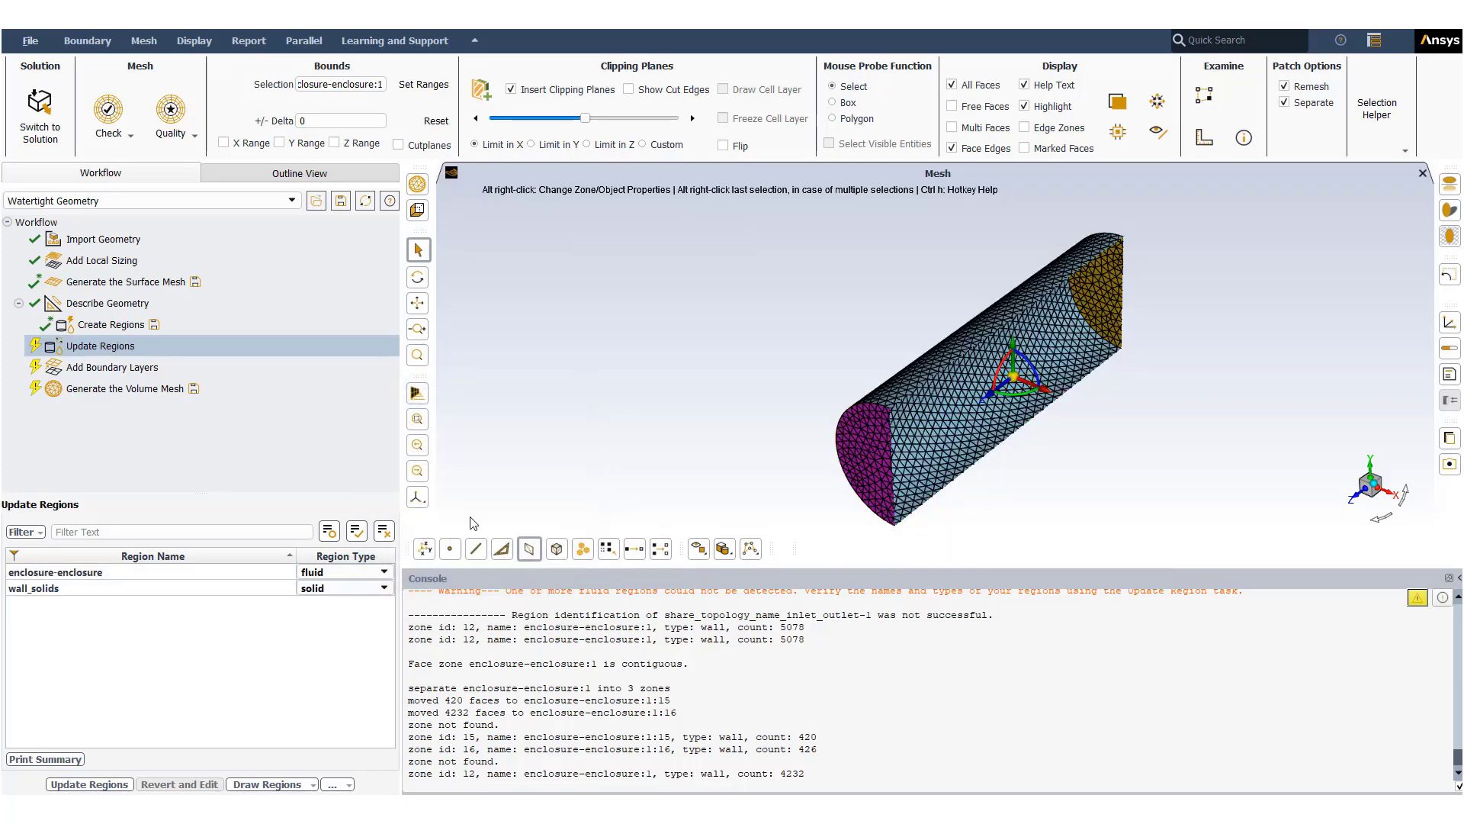
Step: Check the inlet, outlet and wall_1 faces, clear the selection, and apply Update Regions
left_click(860, 452)
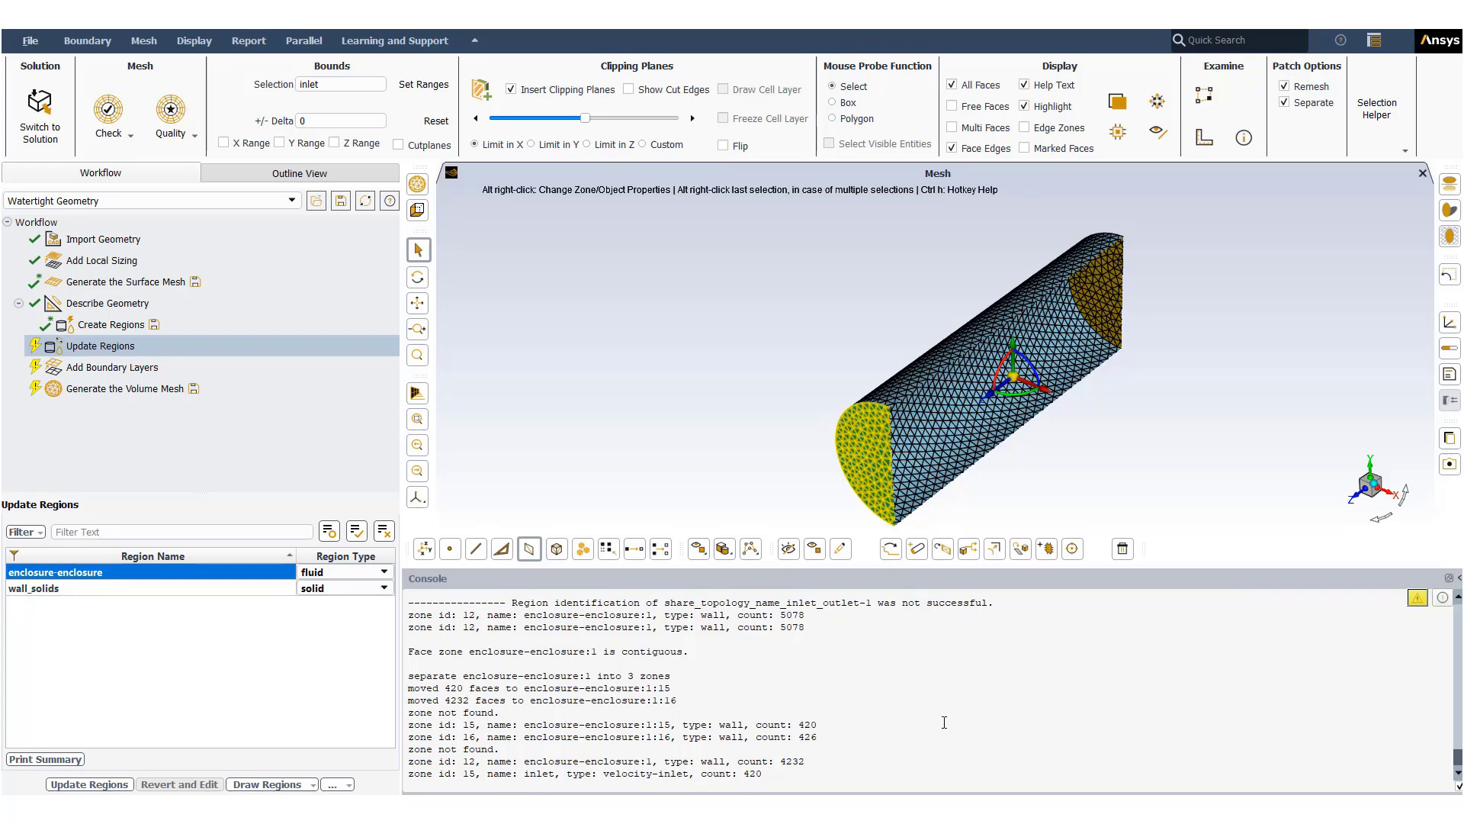
right_click(1132, 473)
left_click(1103, 304)
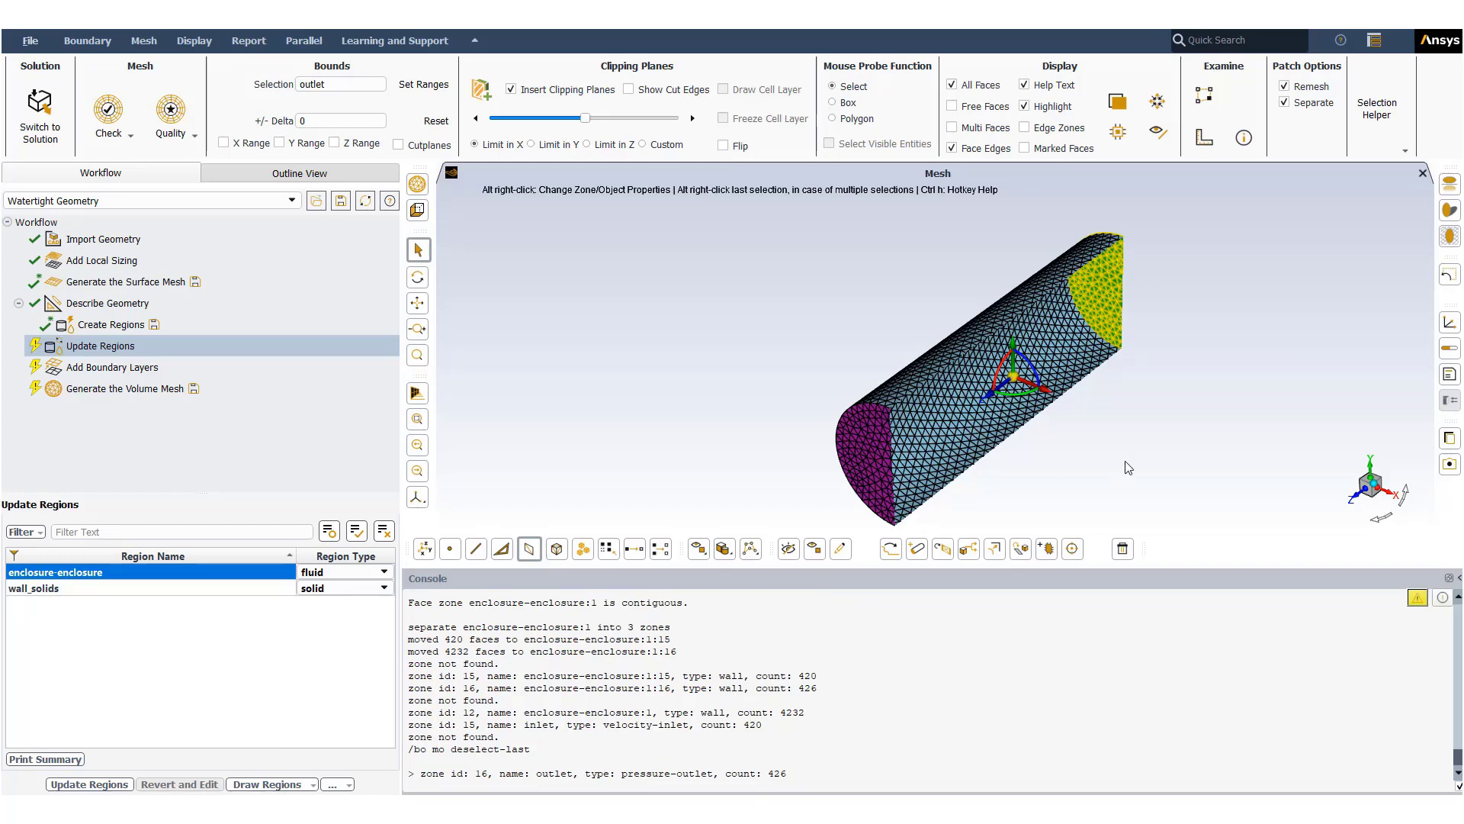
left_click(1107, 441)
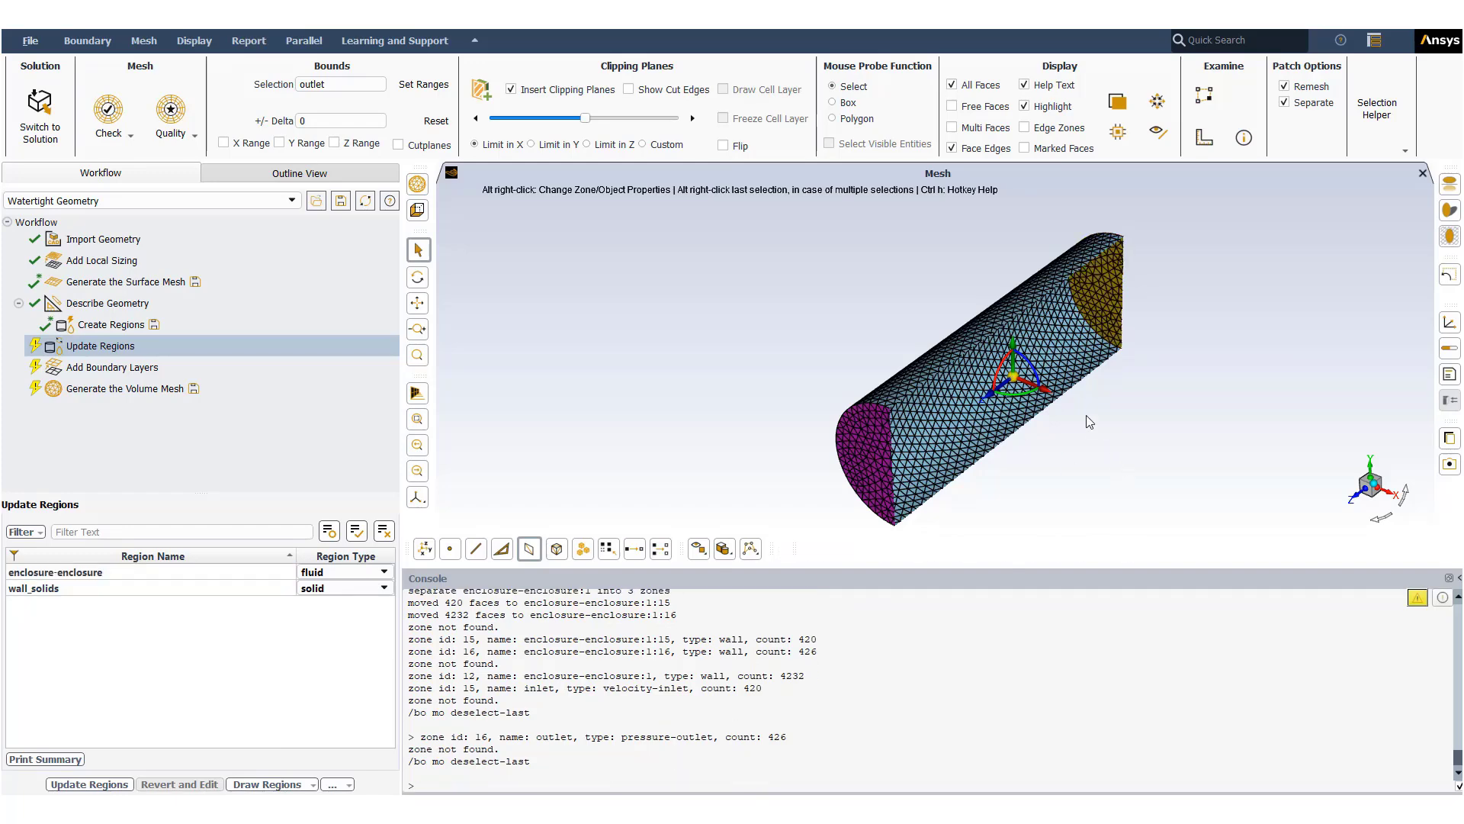
left_click(1055, 371)
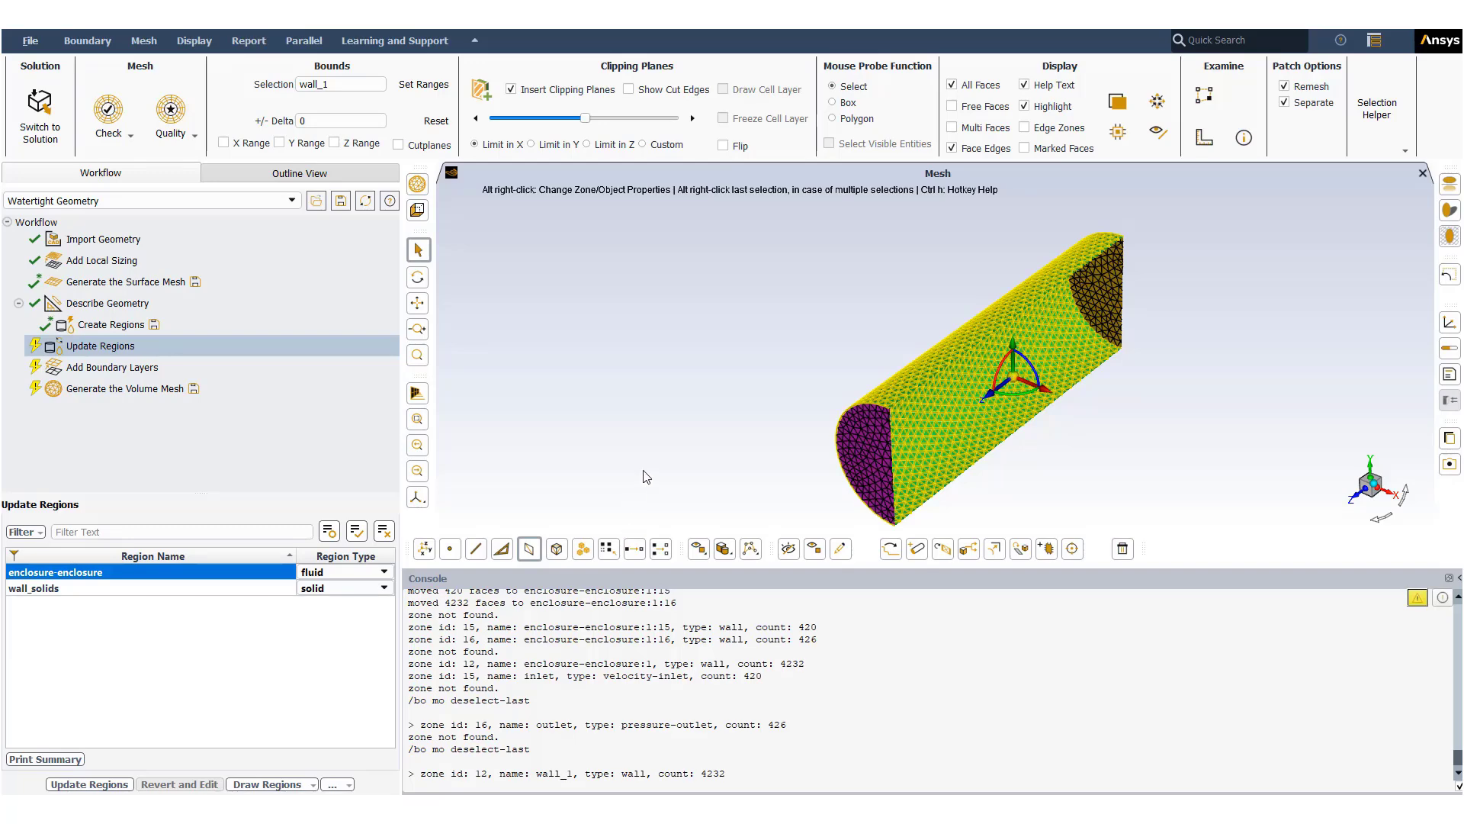
left_click(643, 444)
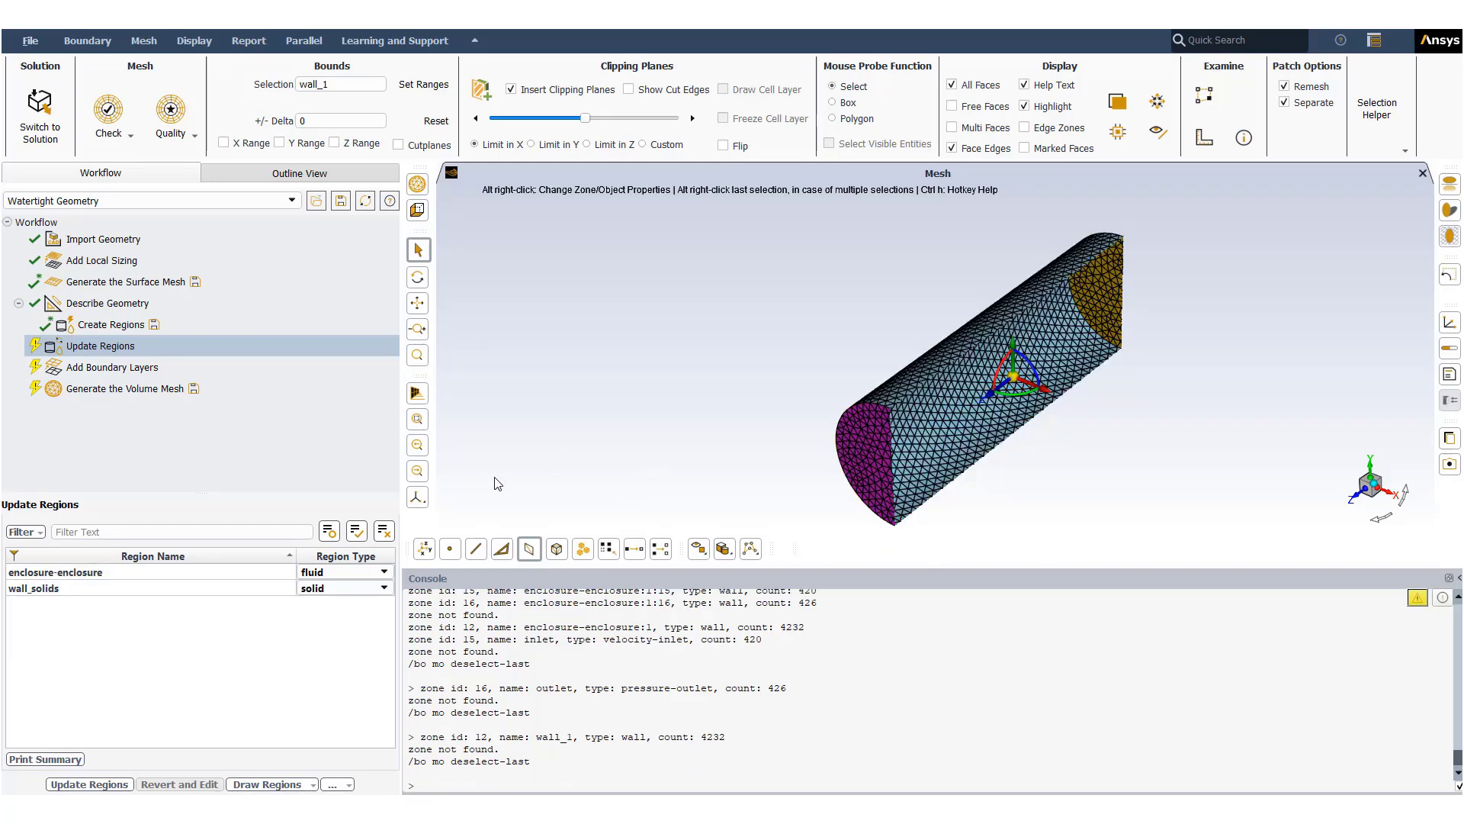
left_click(91, 785)
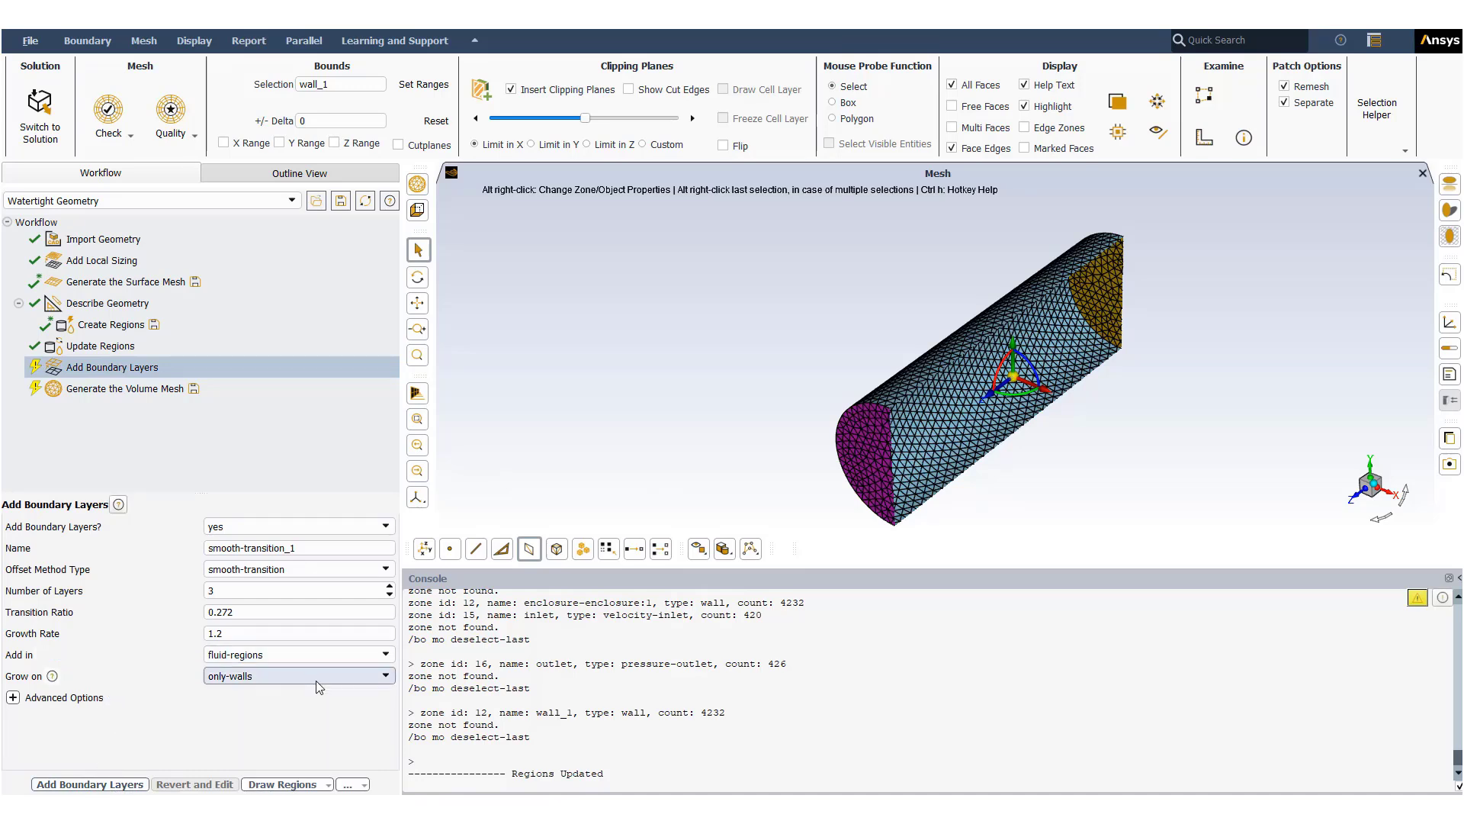
Step: Set boundary layer Grow on to selected-zones and enlarge the zones panel
left_click(315, 680)
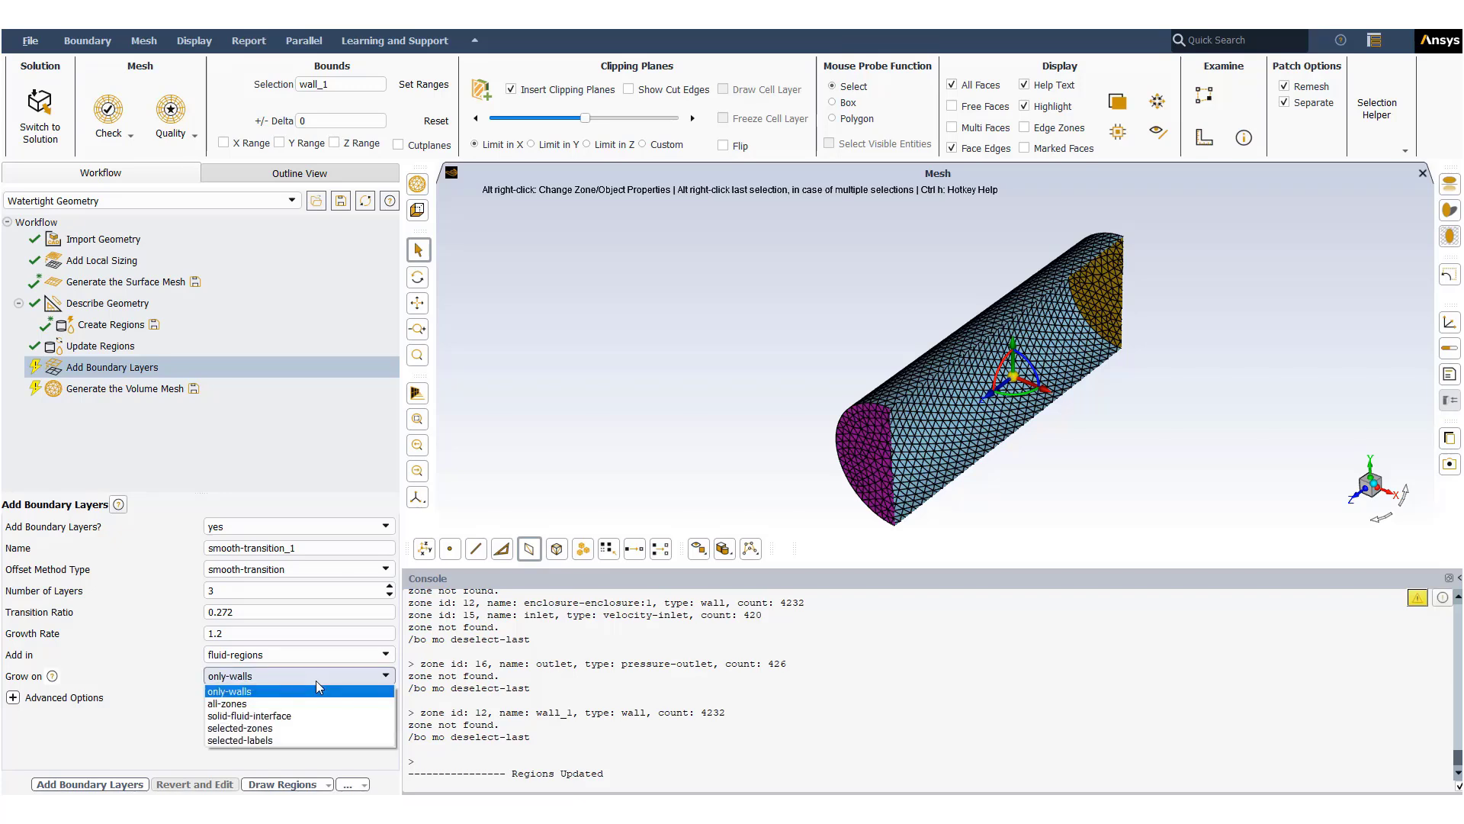
left_click(312, 728)
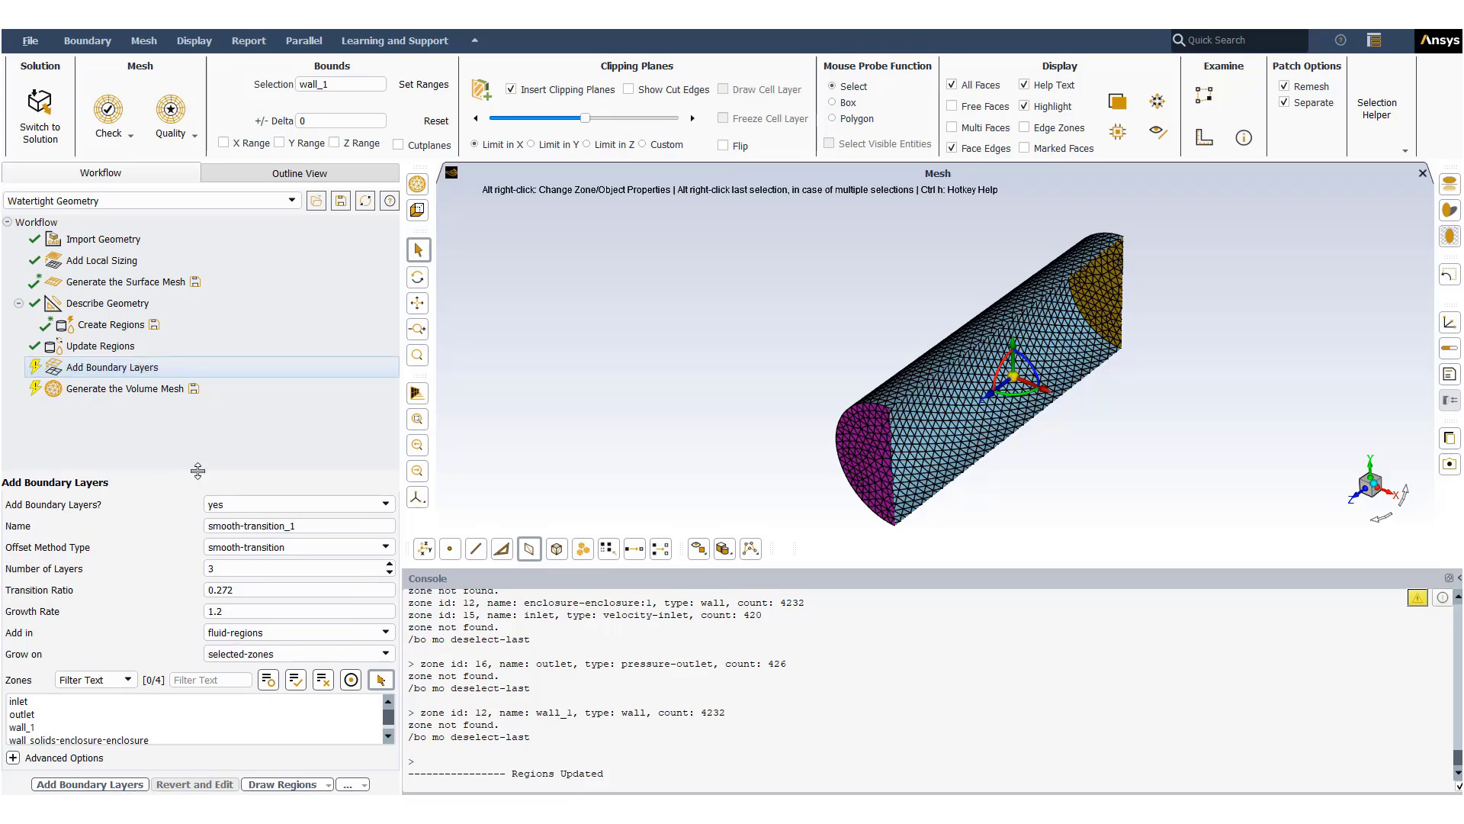
left_click_drag(197, 470, 197, 417)
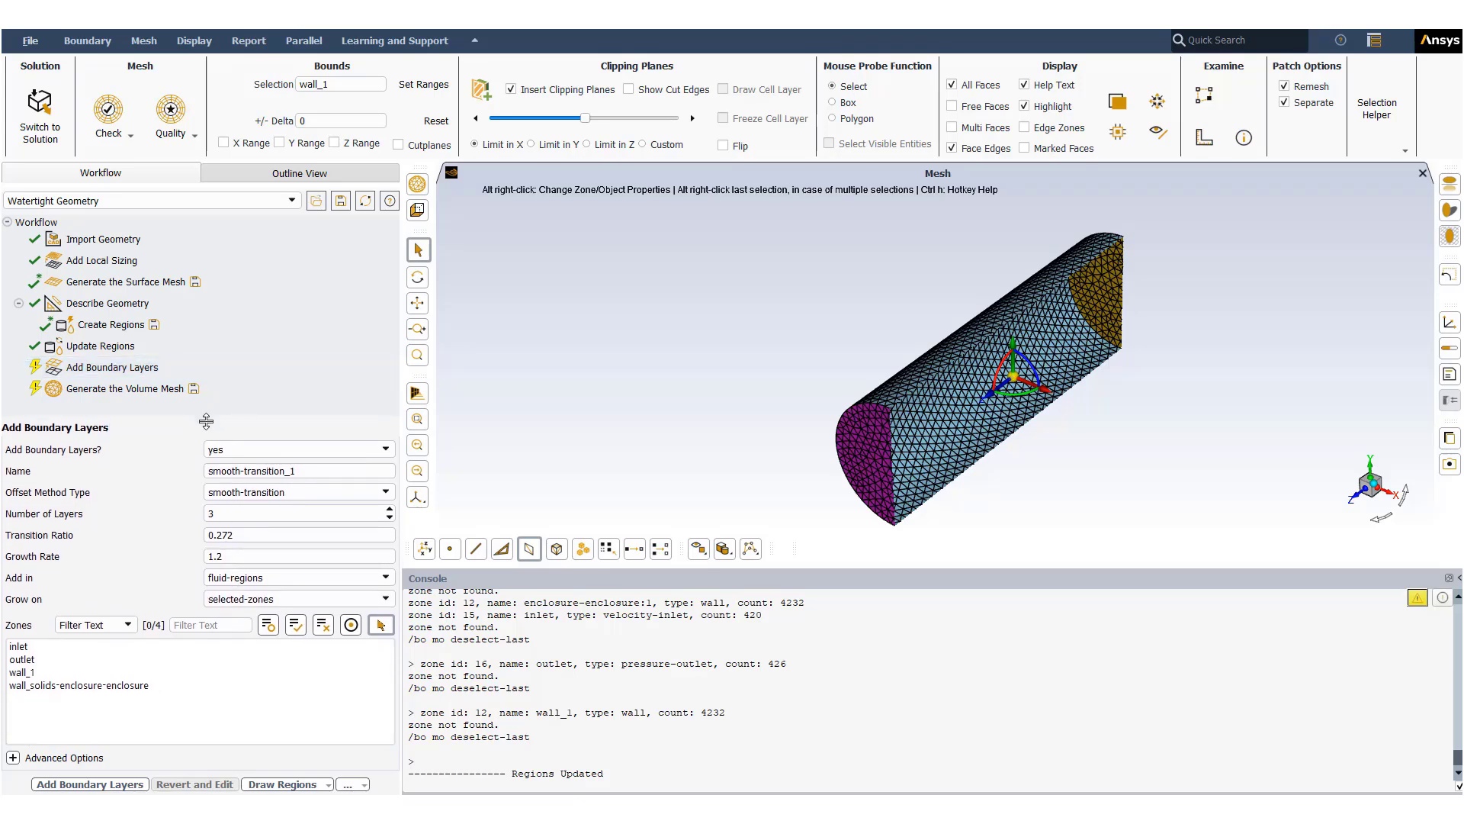
Step: Step through inlet, outlet and wall_1, then select wall_solids-enclosure-enclosure in the Zones list
left_click(23, 647)
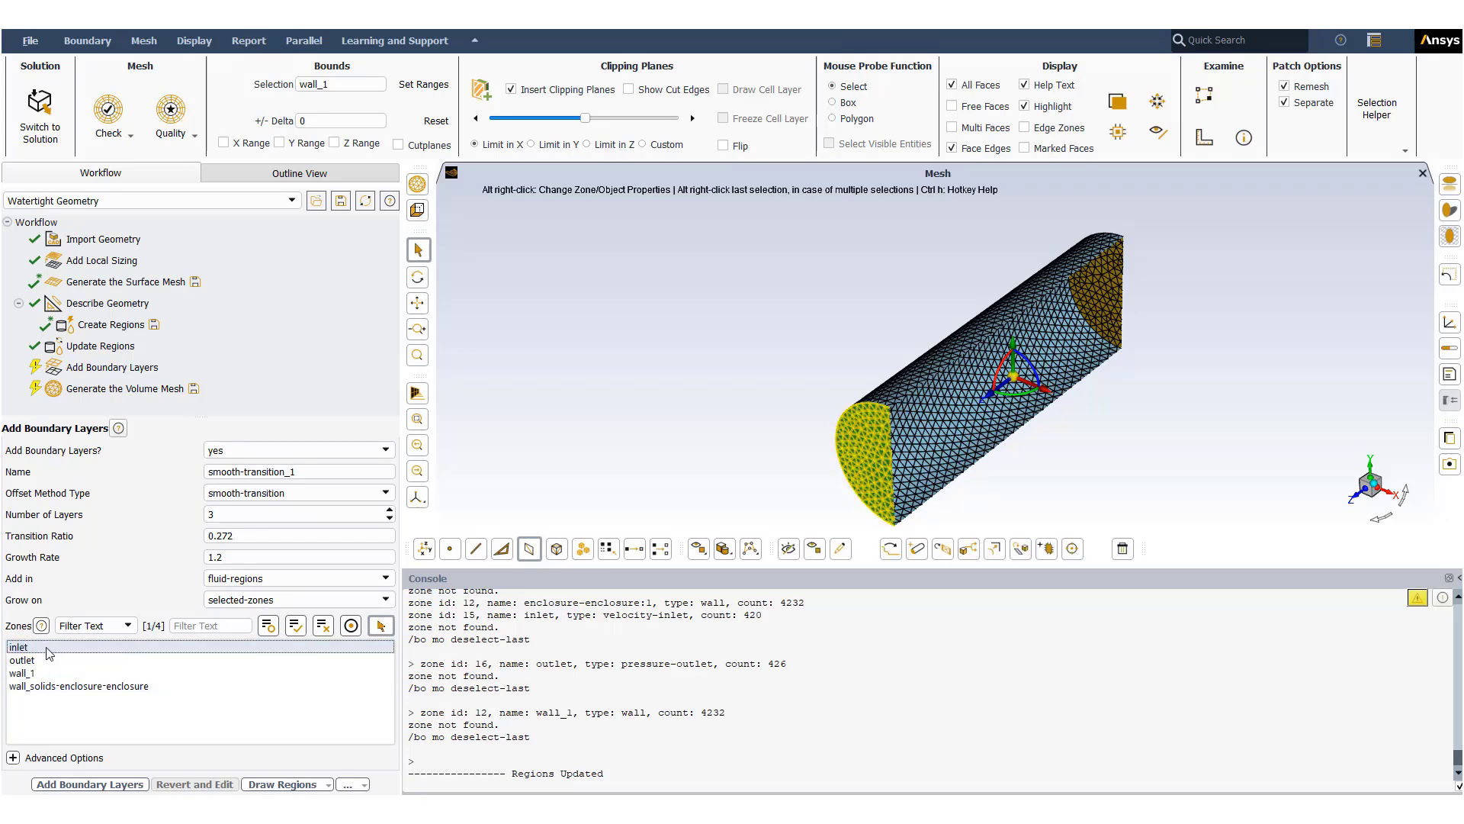
left_click(23, 659)
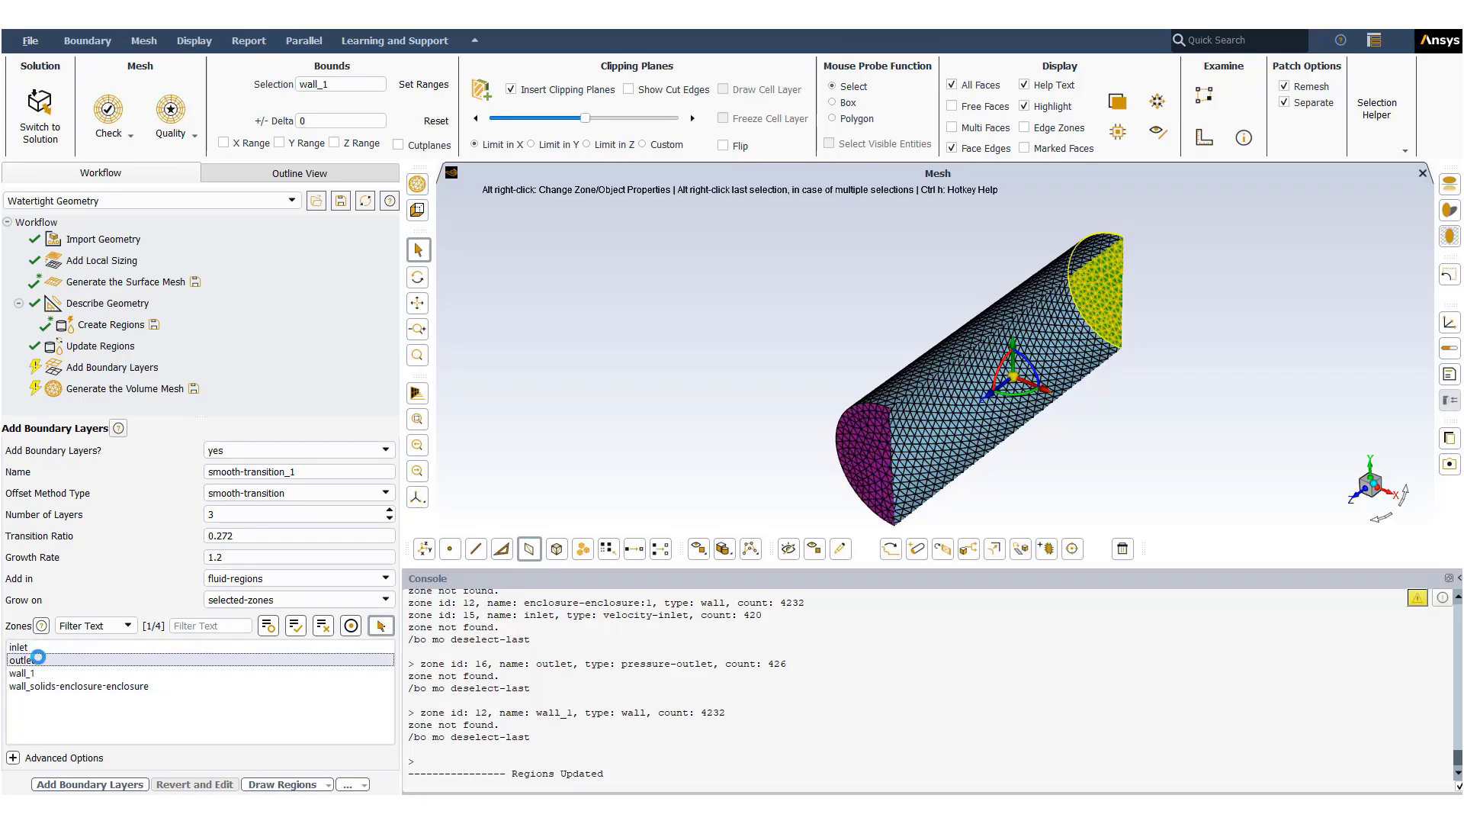
left_click(34, 673)
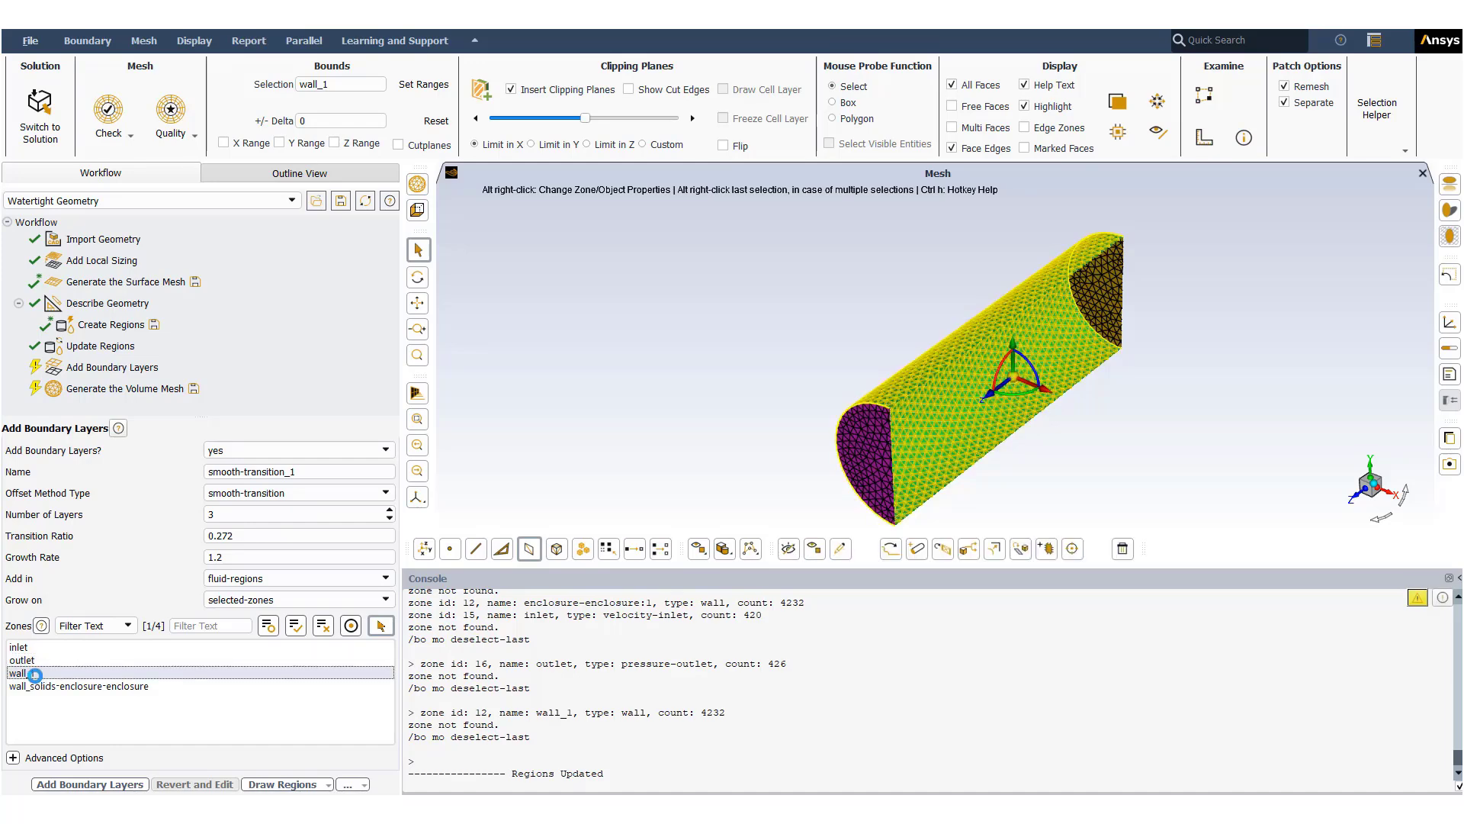
left_click(58, 687)
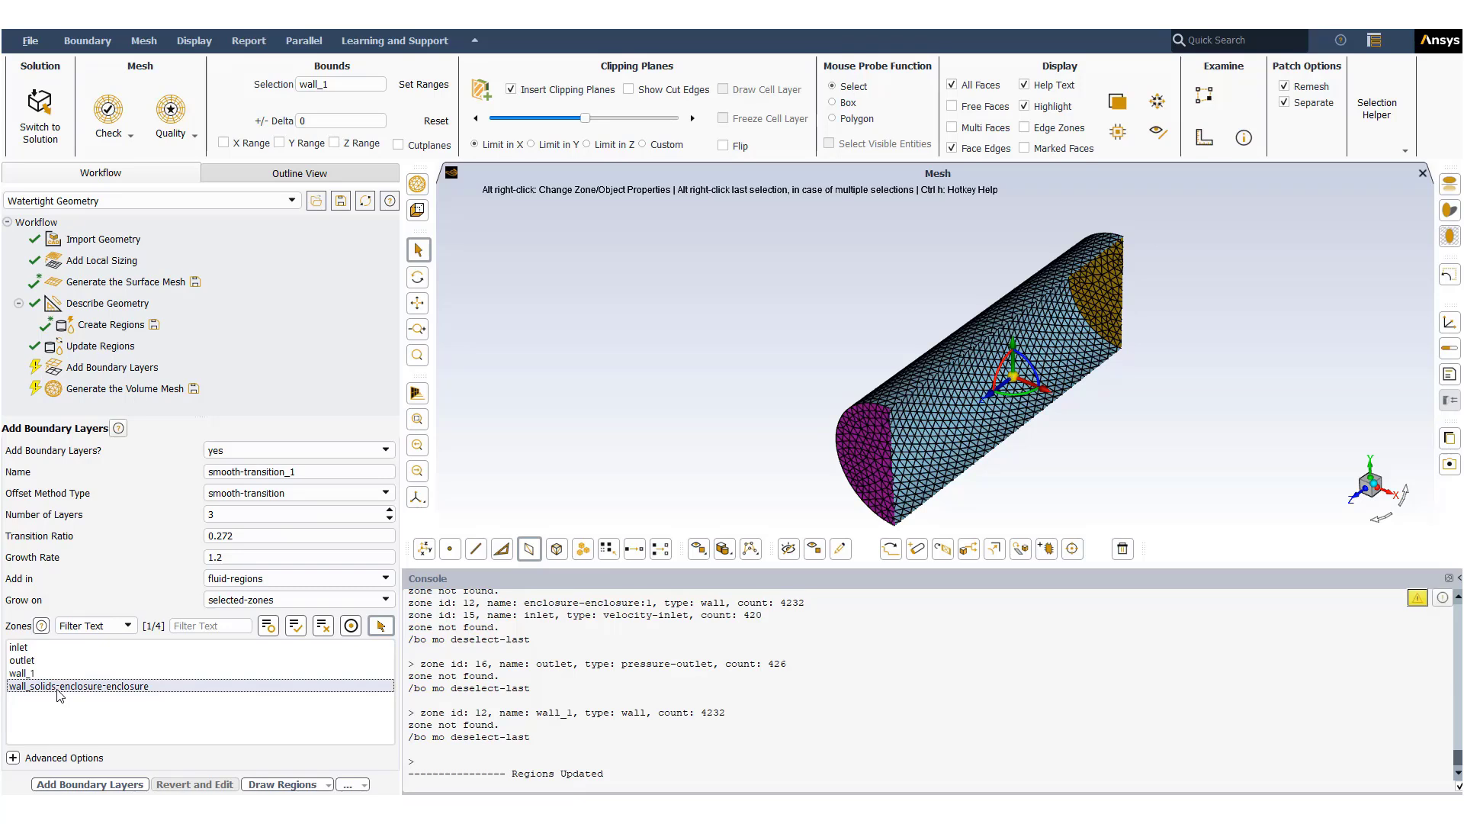
left_click(122, 686)
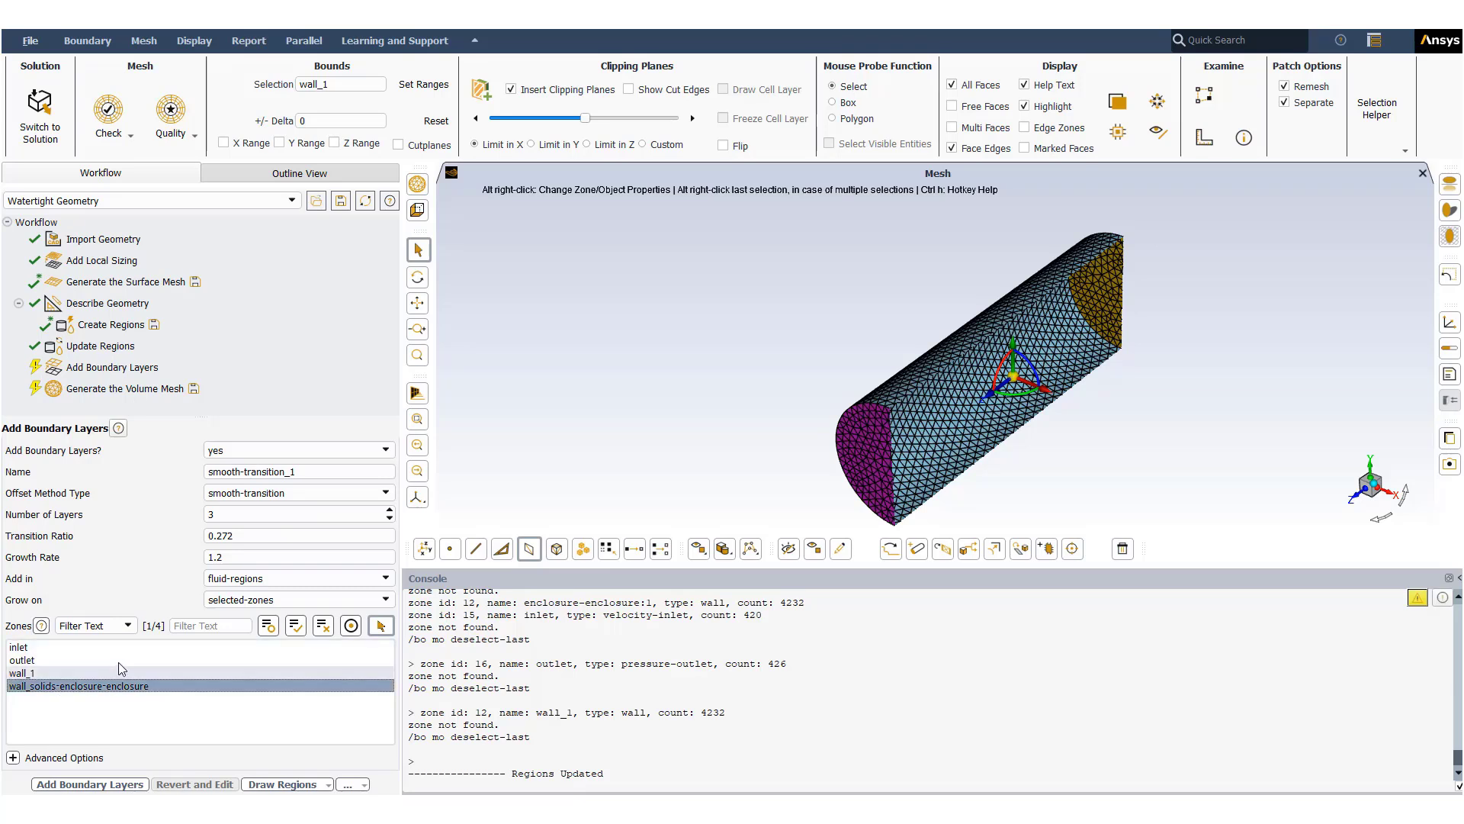
left_click(128, 688)
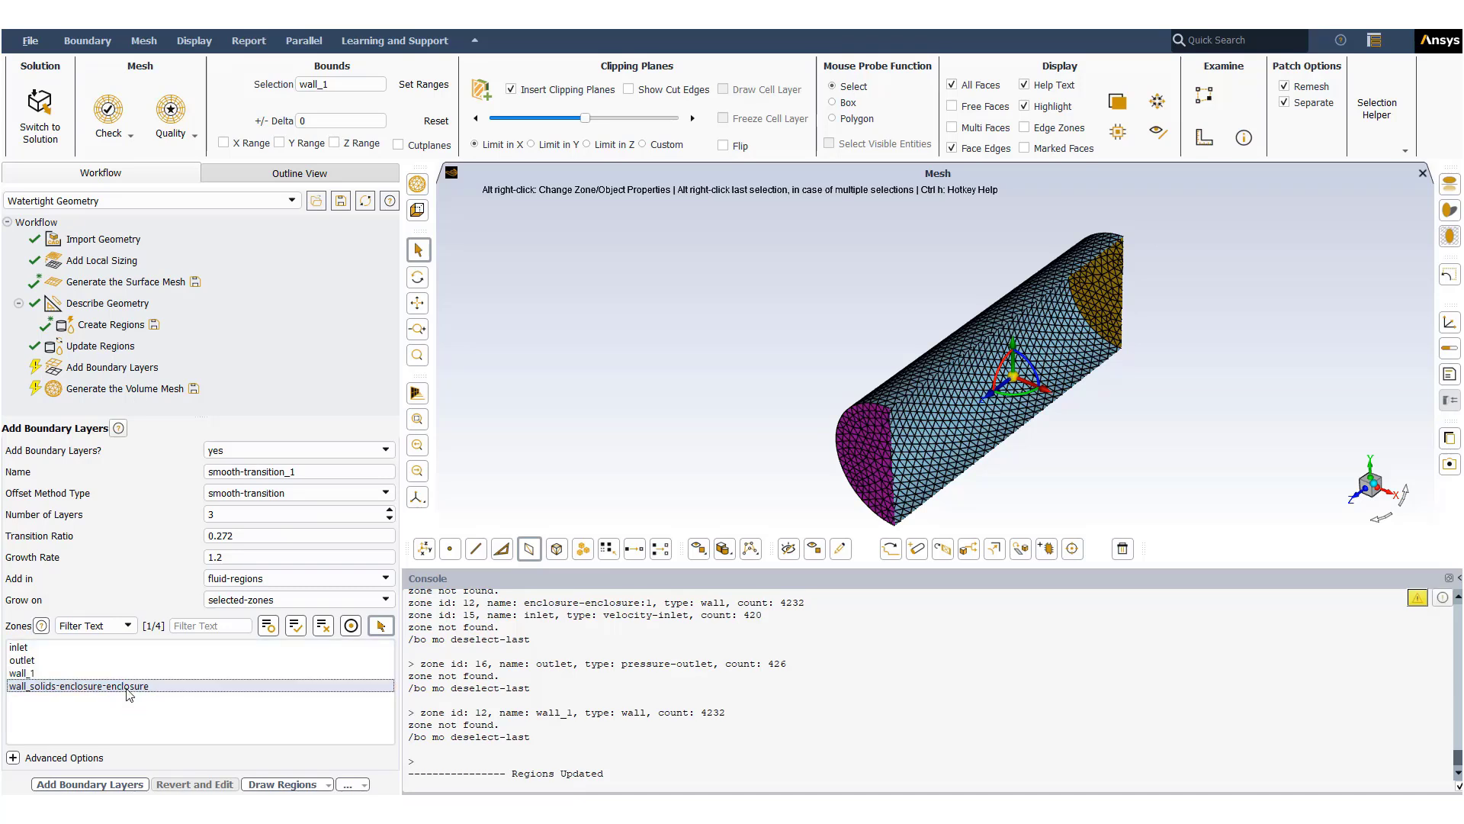
left_click(127, 687)
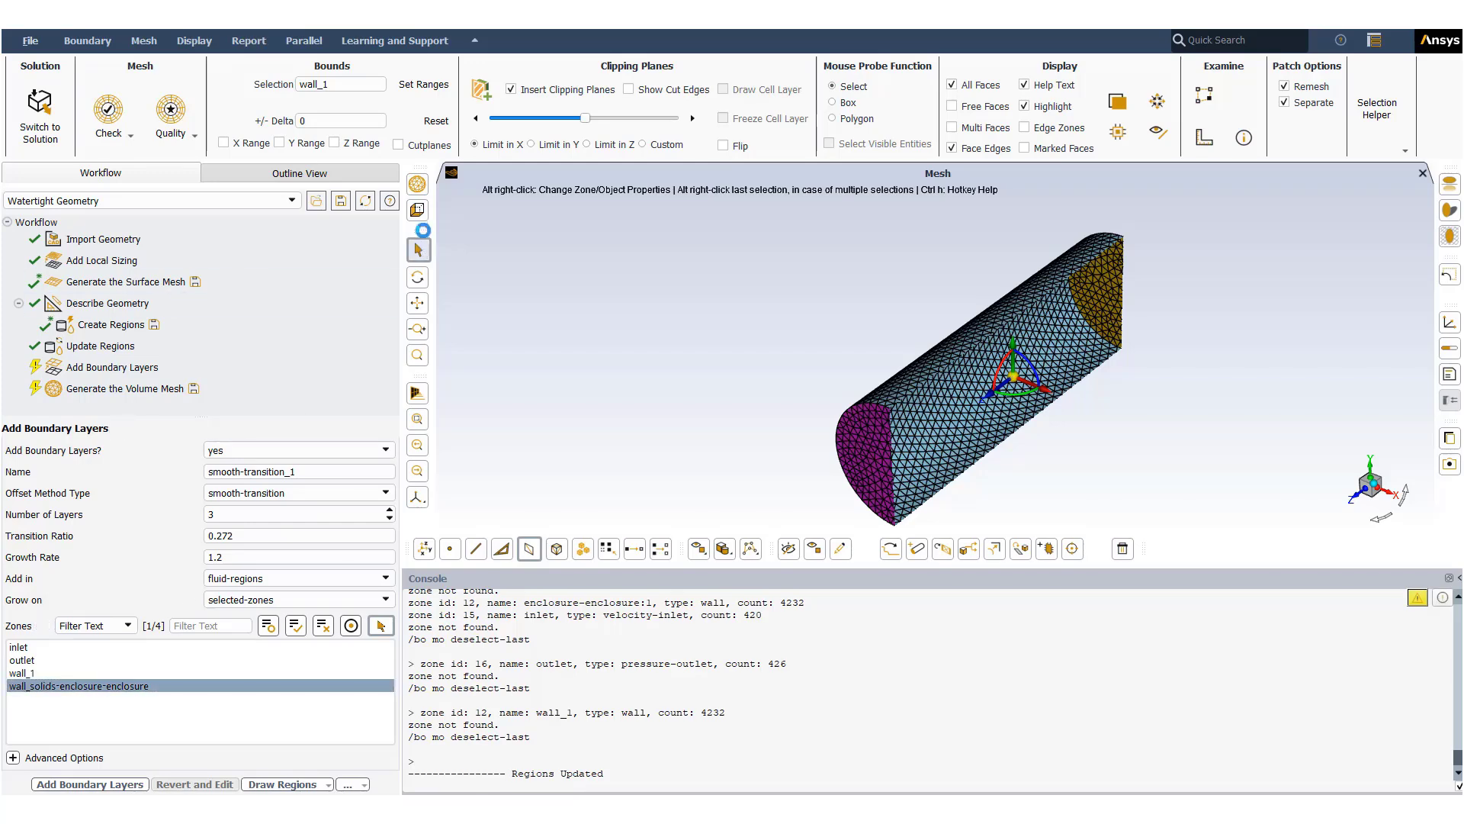
left_click(417, 183)
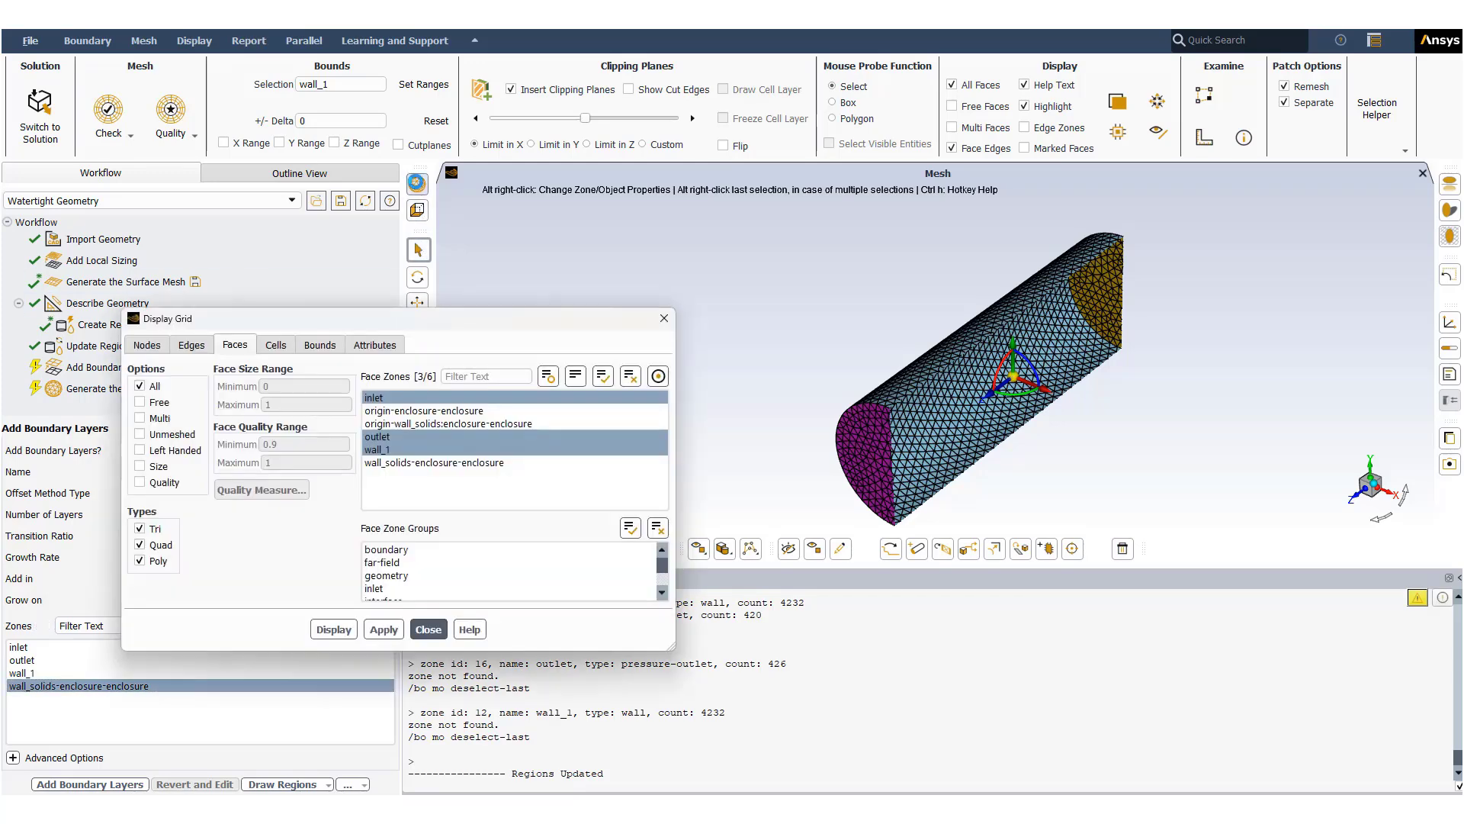
Step: Display all six face zones, keeping wall_solids-enclosure-enclosure chosen
left_click(601, 376)
left_click(333, 629)
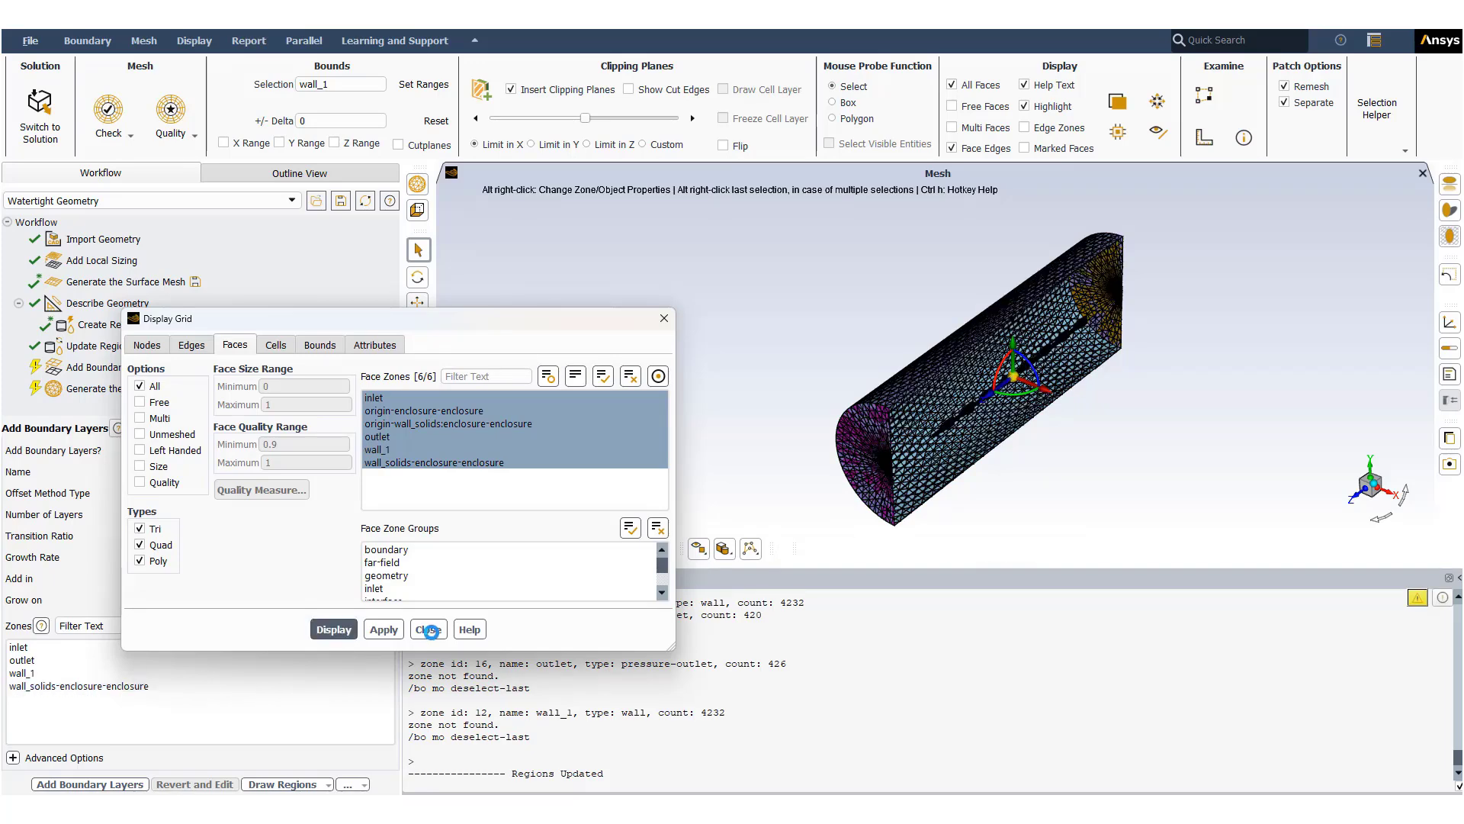
left_click(427, 629)
left_click(96, 686)
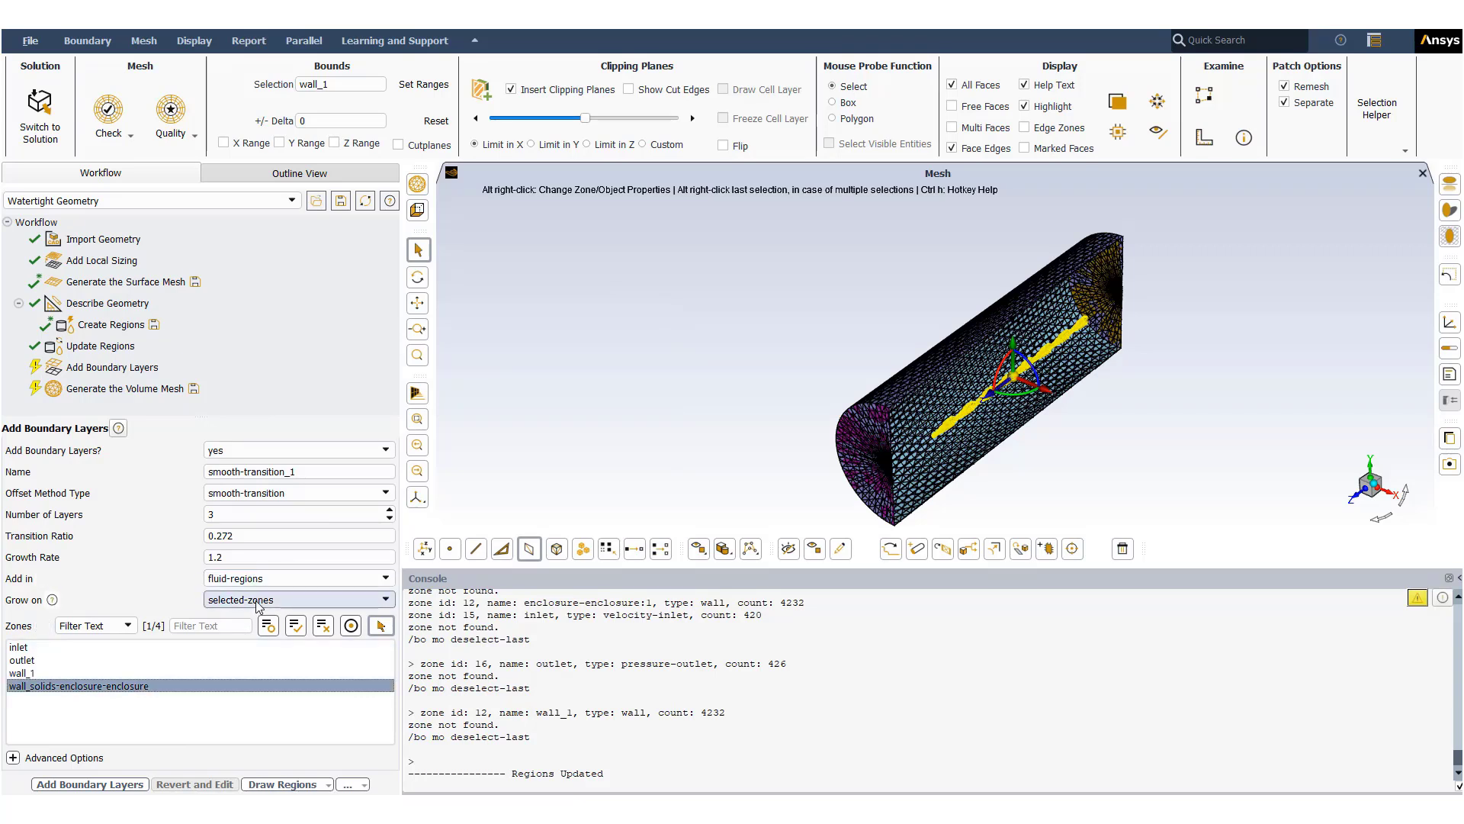
Step: Switch Grow on to only-walls and add the smooth-transition_1 boundary layers
left_click(258, 602)
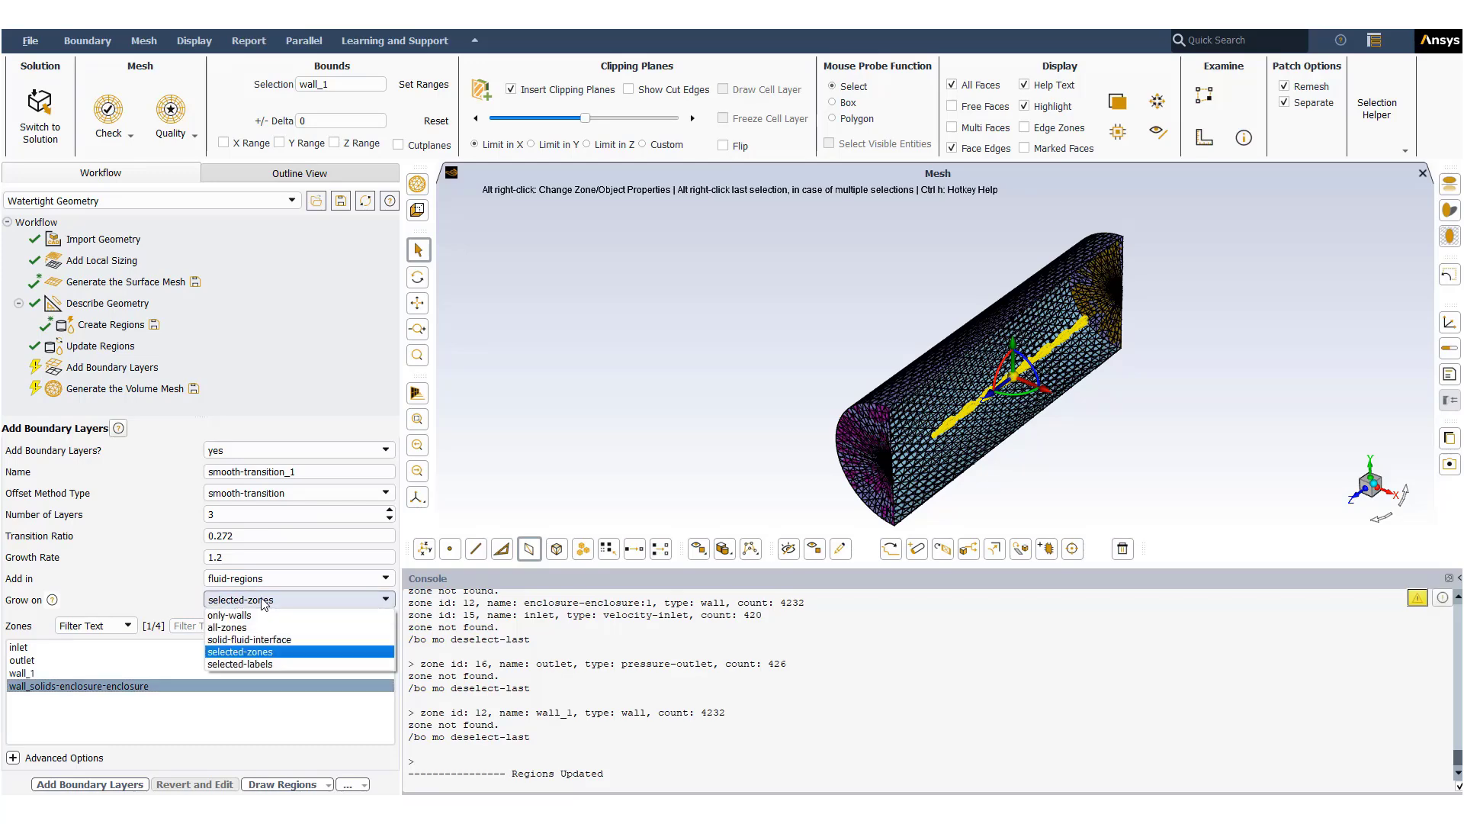
left_click(258, 614)
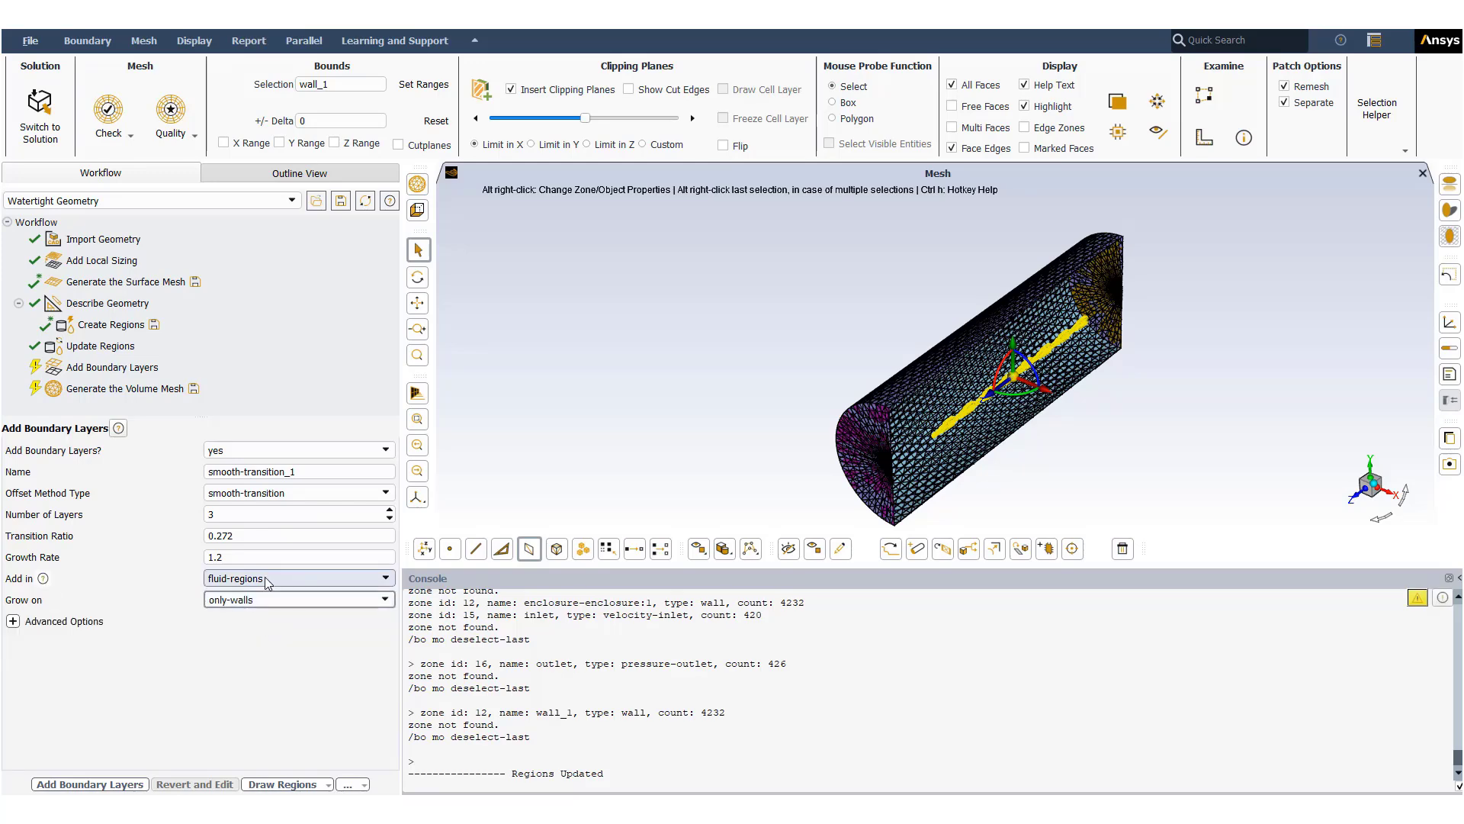
left_click(100, 785)
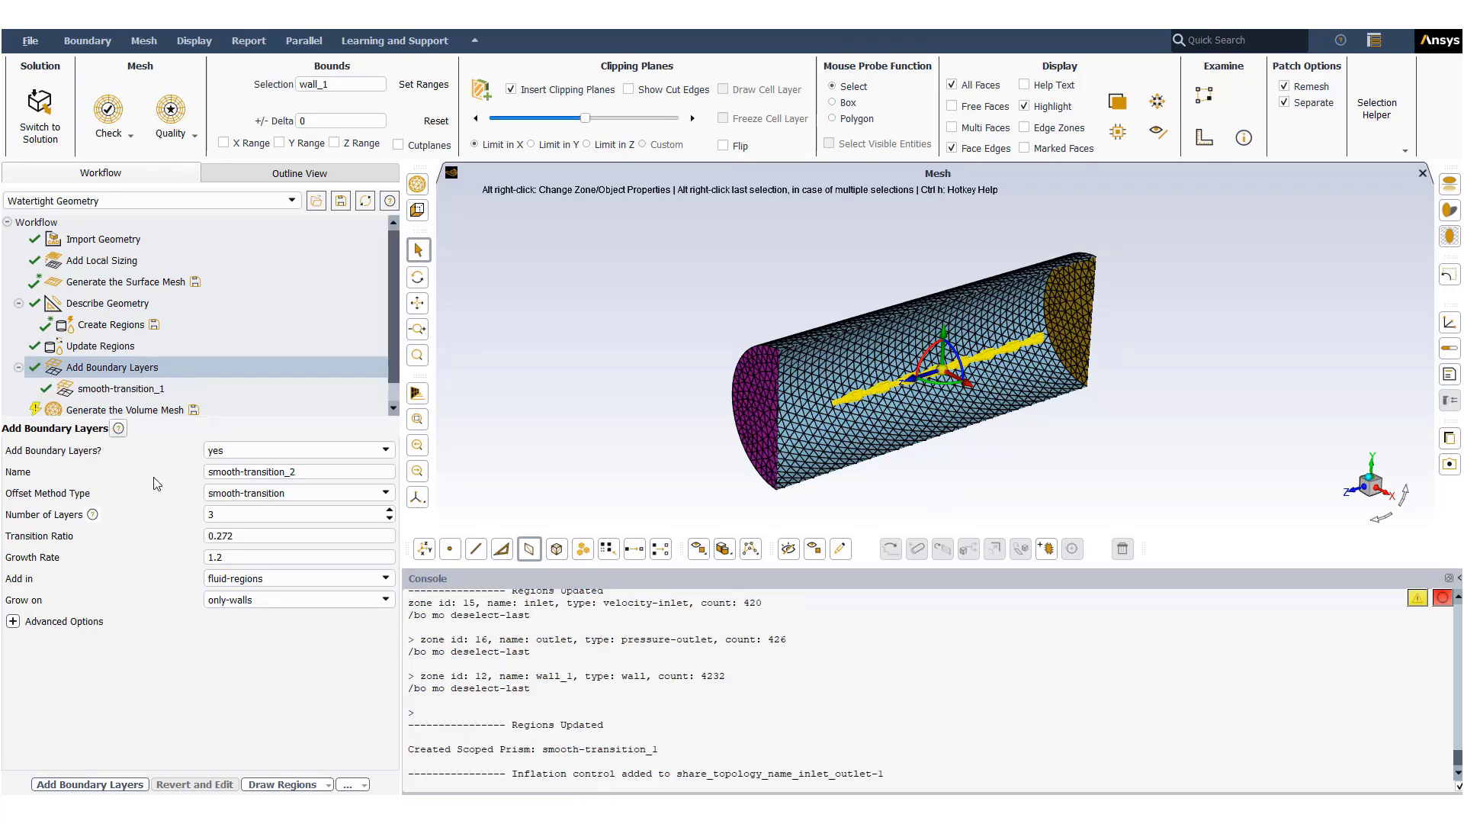
left_click(158, 409)
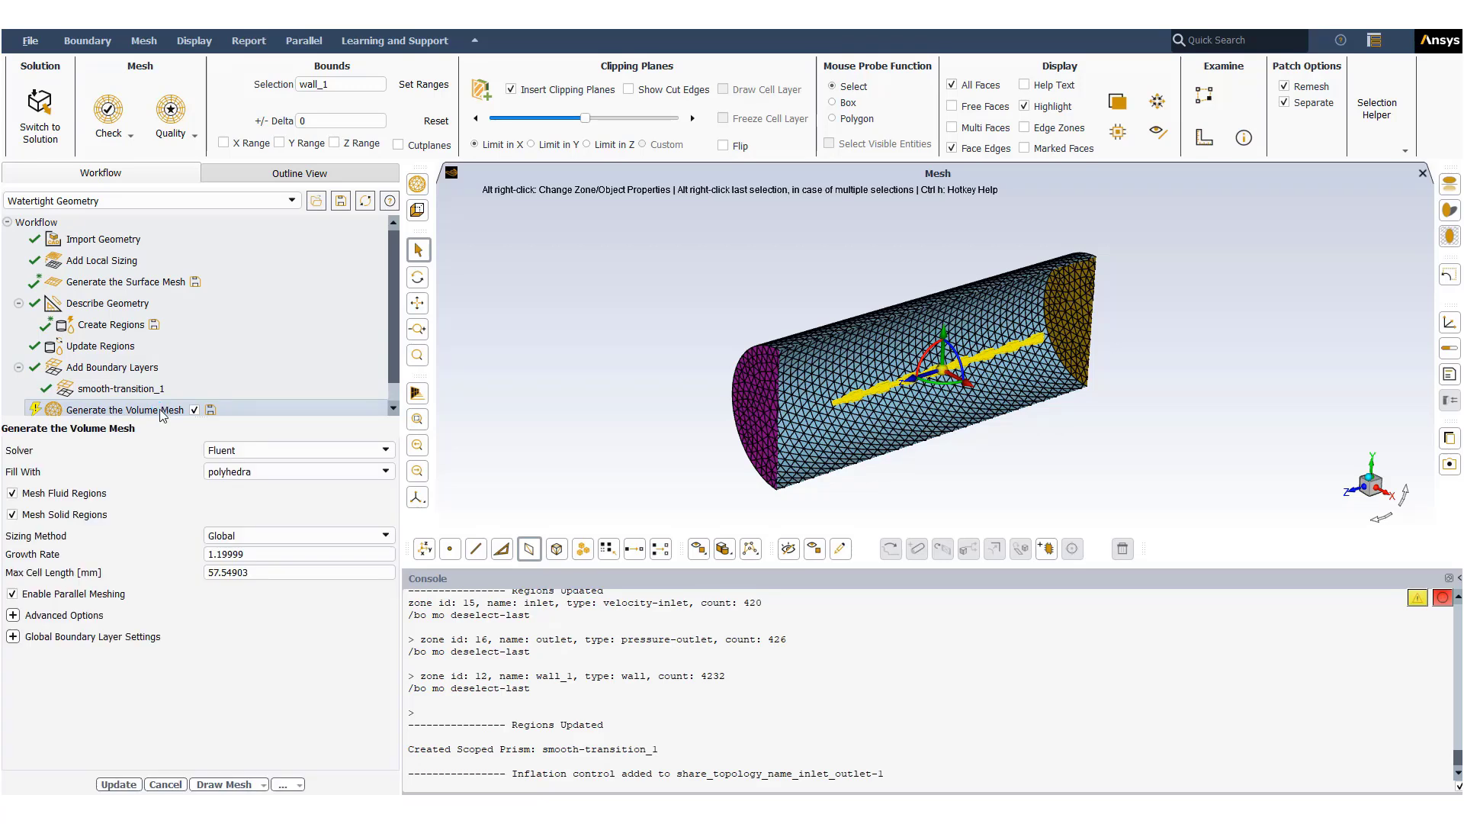
Step: Generate the polyhedra-filled volume mesh, producing 182200 cells with minimum orthogonal quality 0.041
left_click(13, 615)
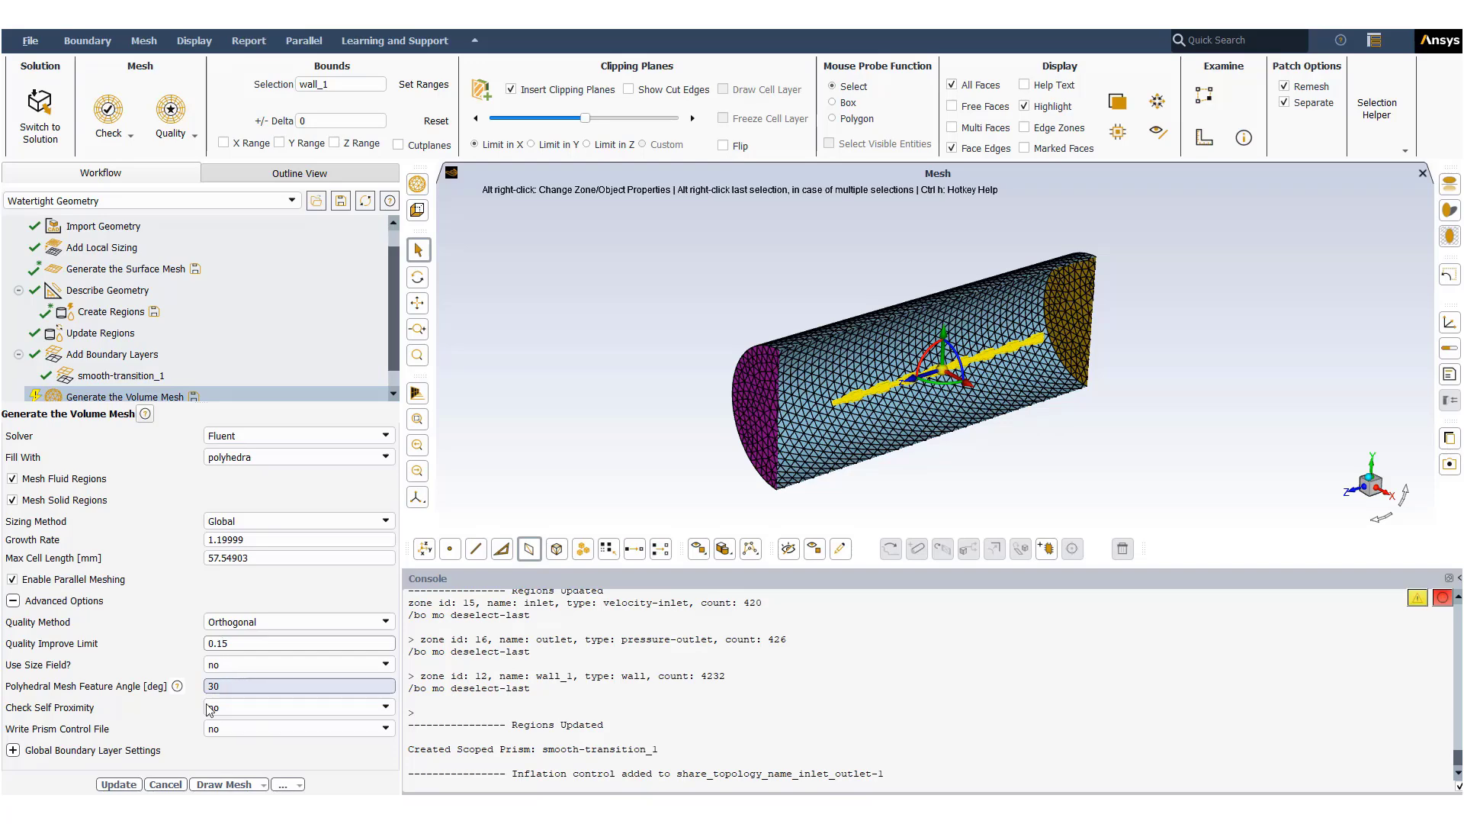
left_click(120, 784)
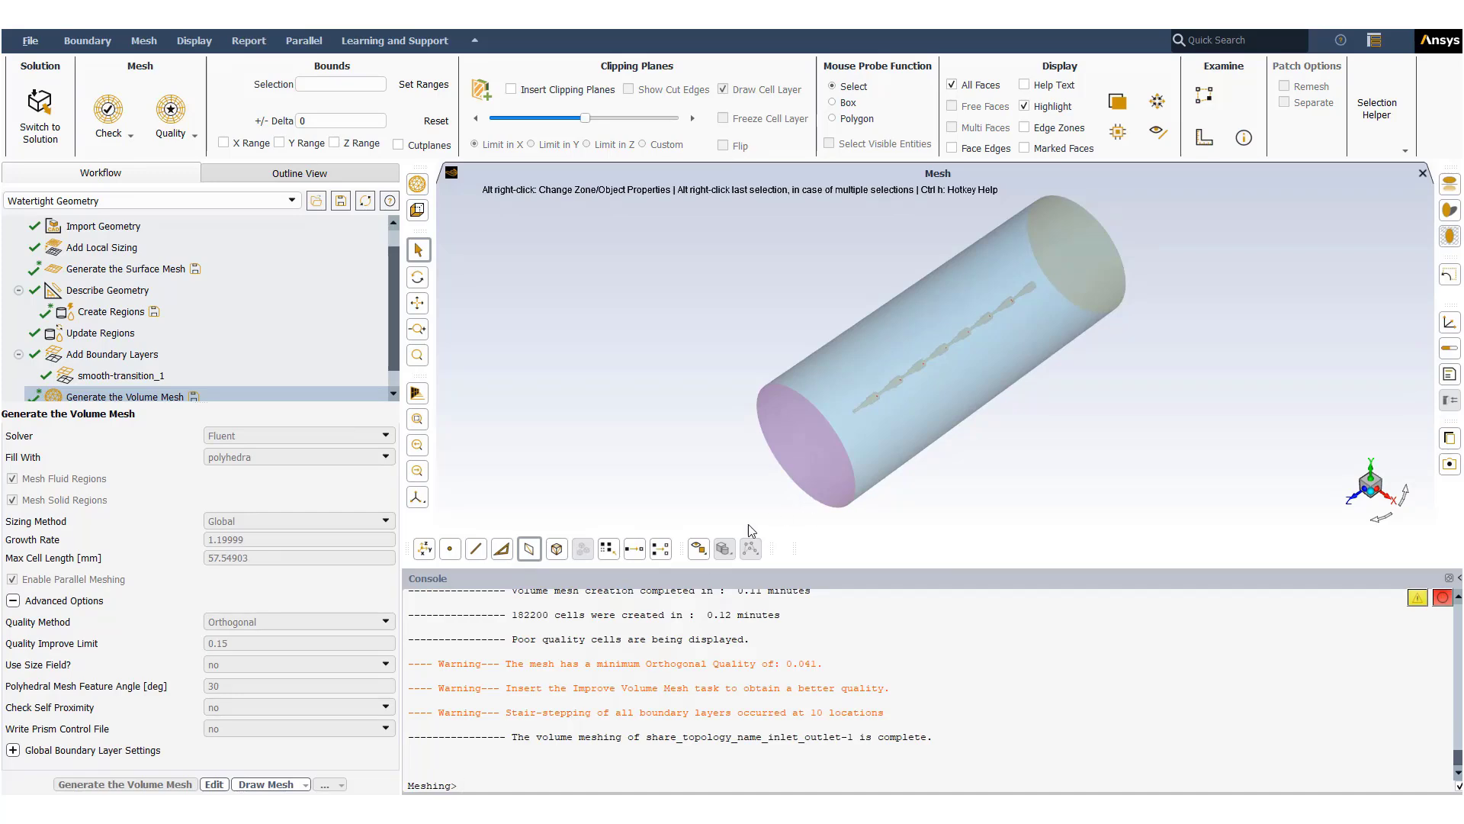
left_click(284, 785)
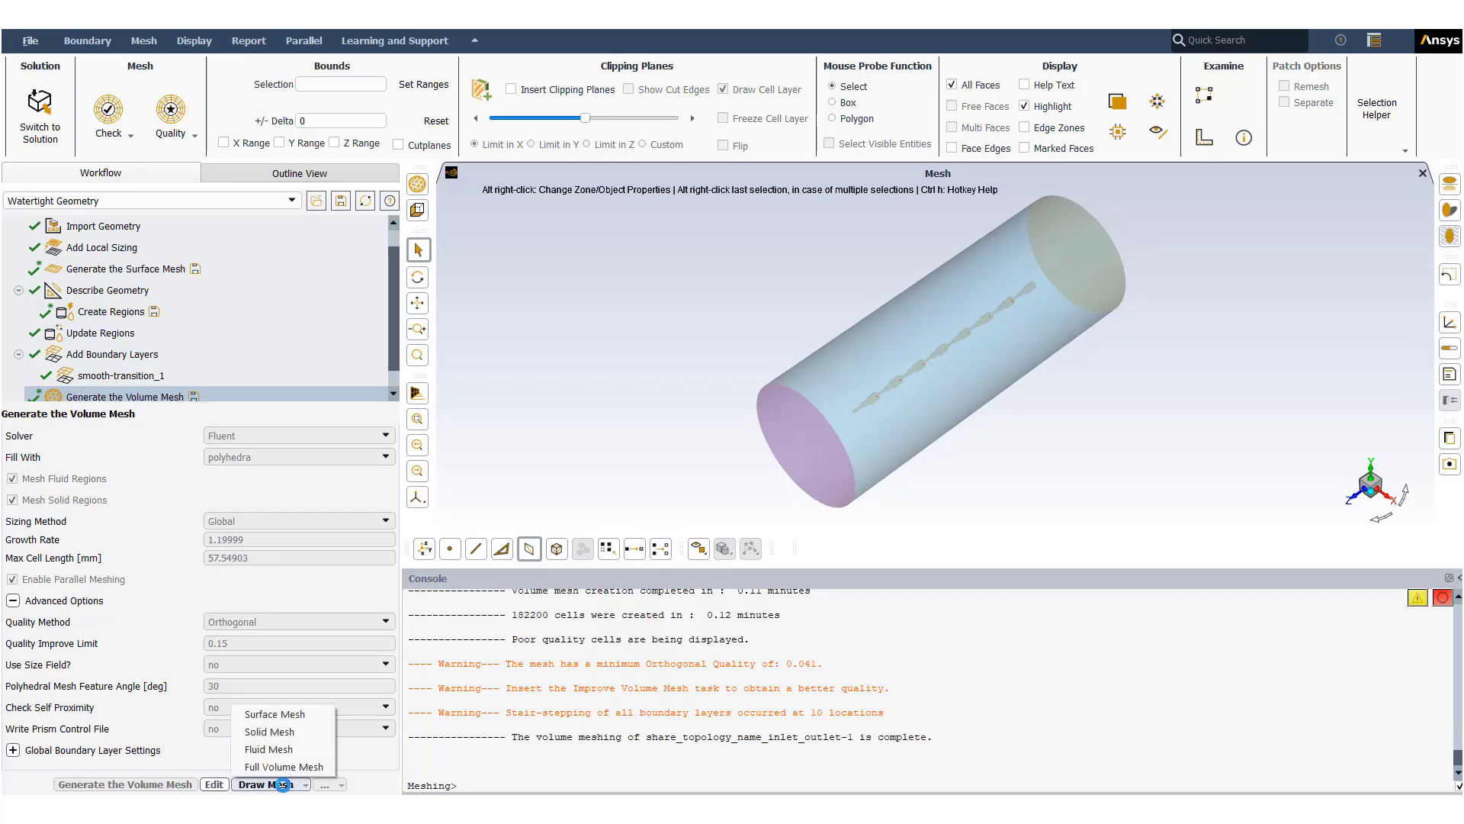
left_click(263, 770)
left_click_drag(870, 523, 841, 671)
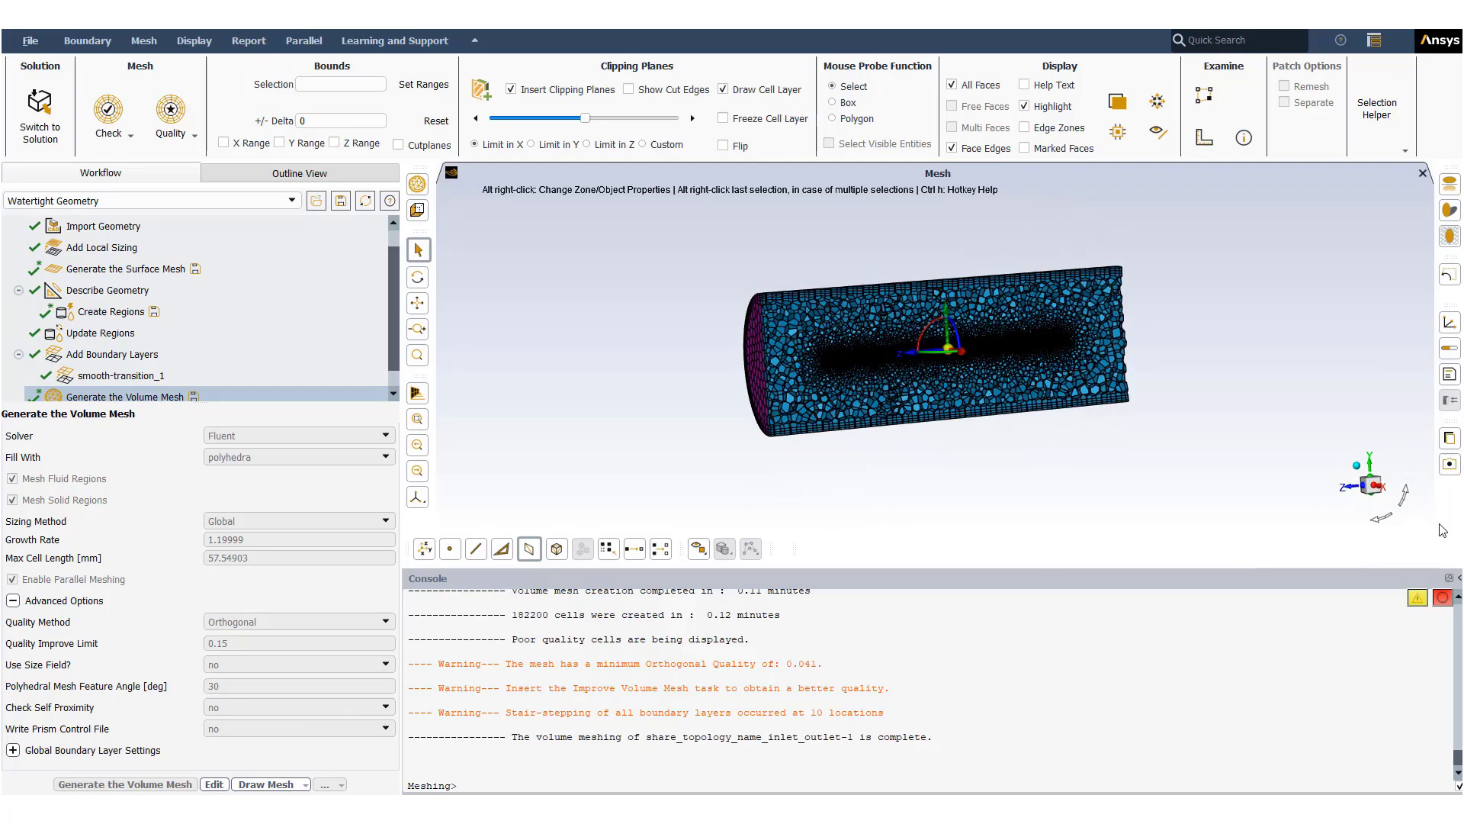
left_click(1377, 486)
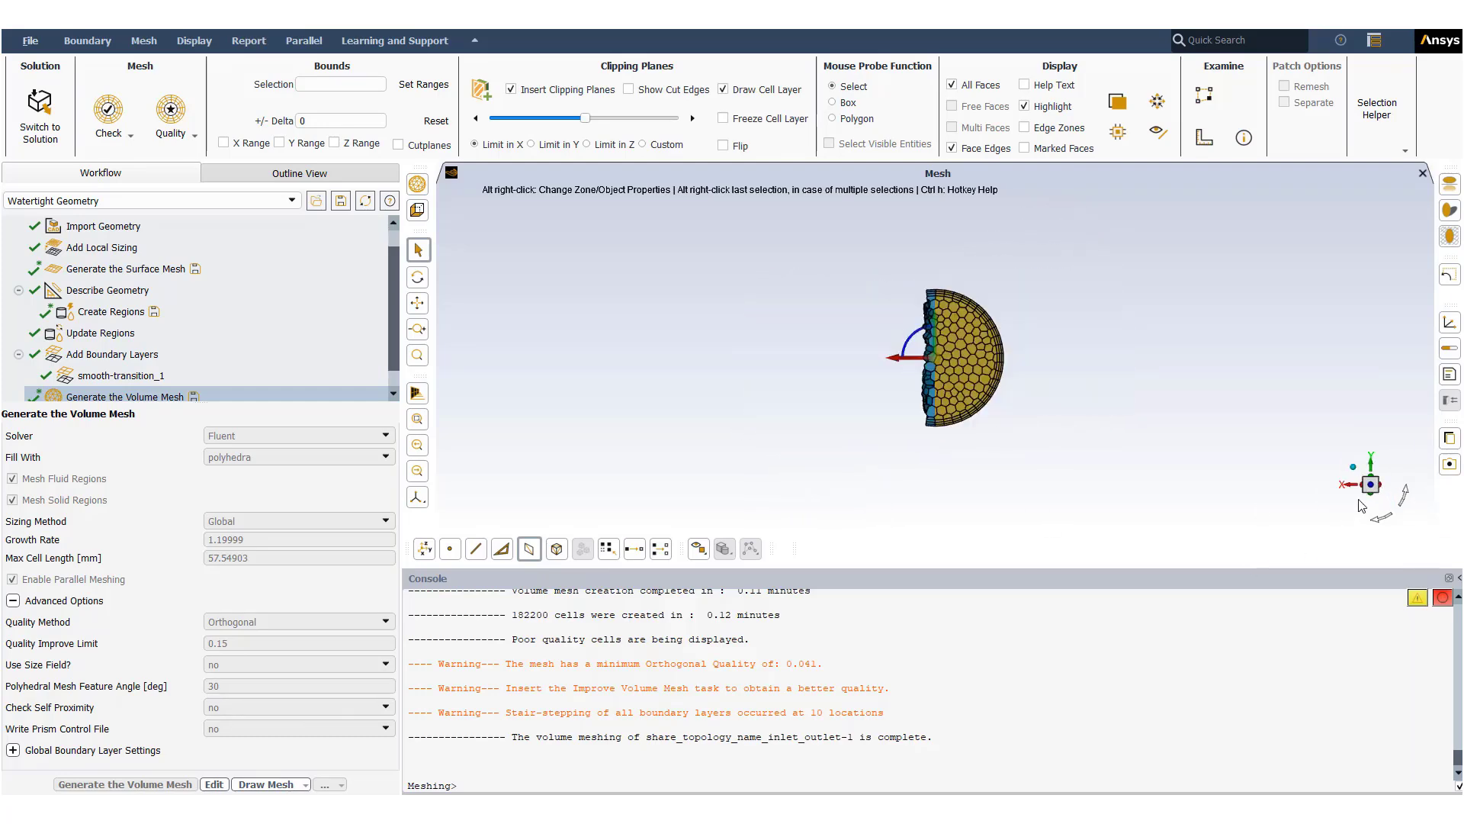
left_click(1352, 489)
scroll(865, 314, "up", 8)
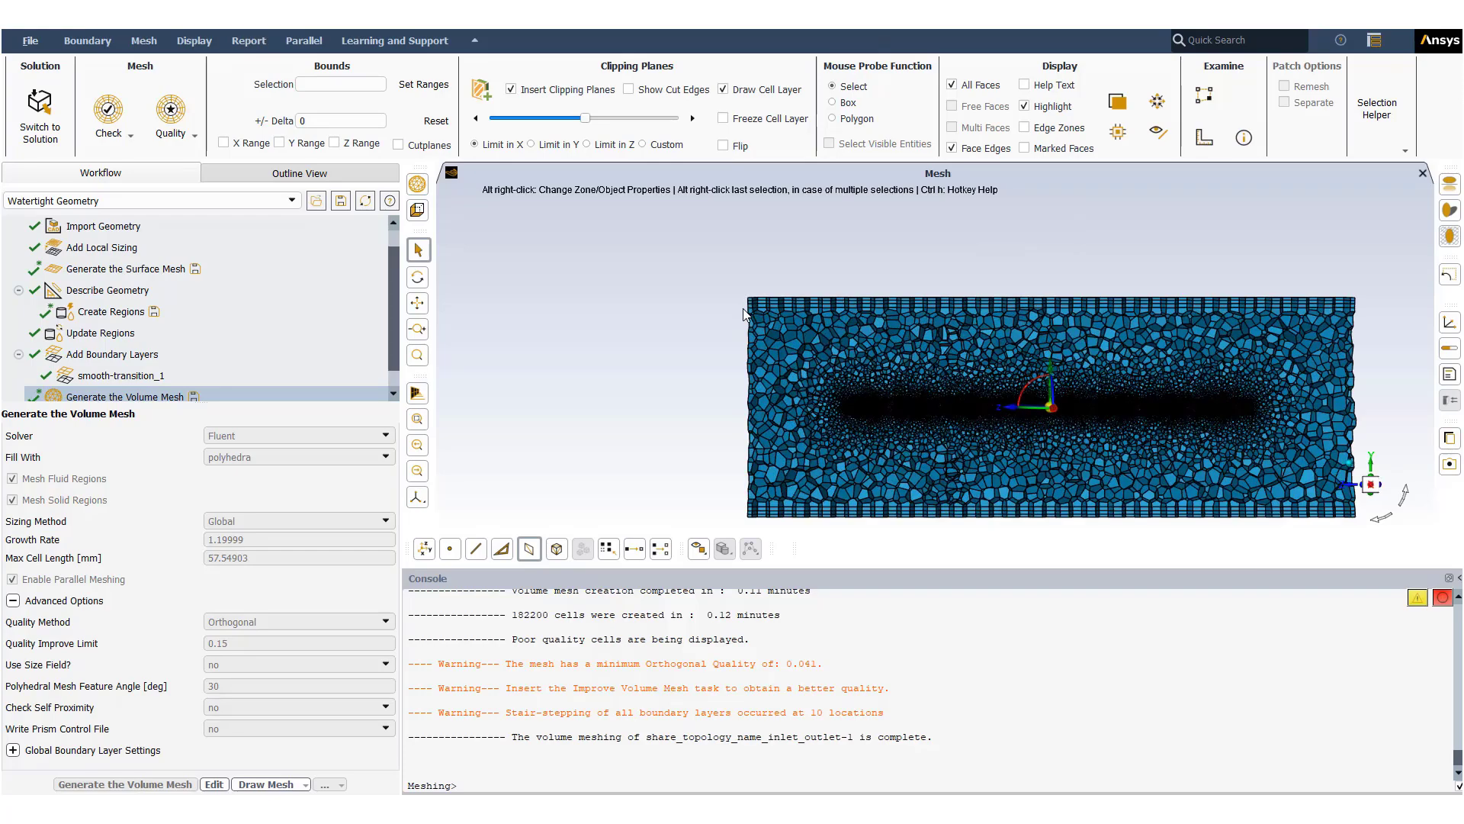
left_click_drag(794, 327, 854, 336)
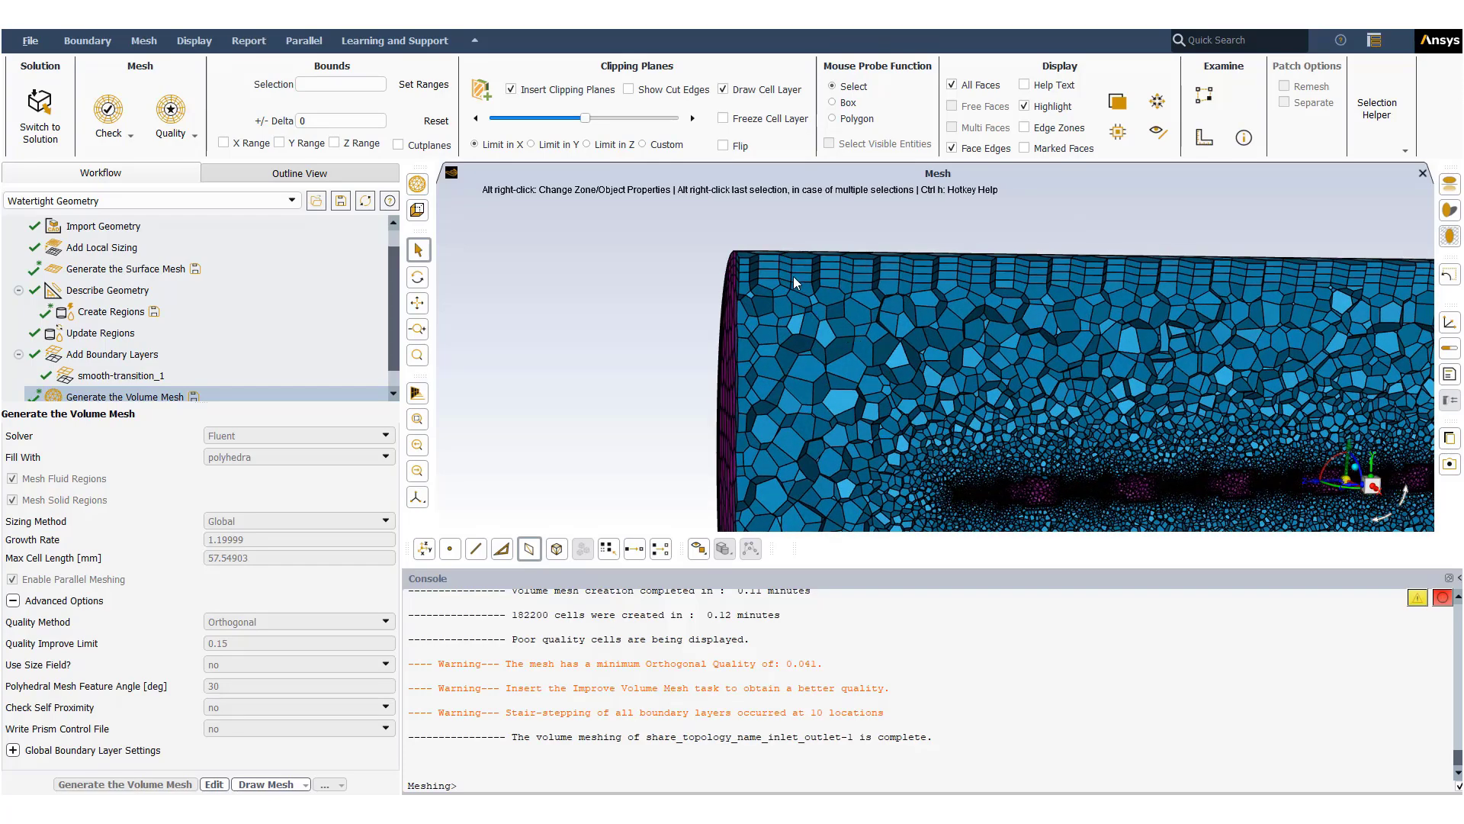
left_click_drag(795, 378, 833, 383)
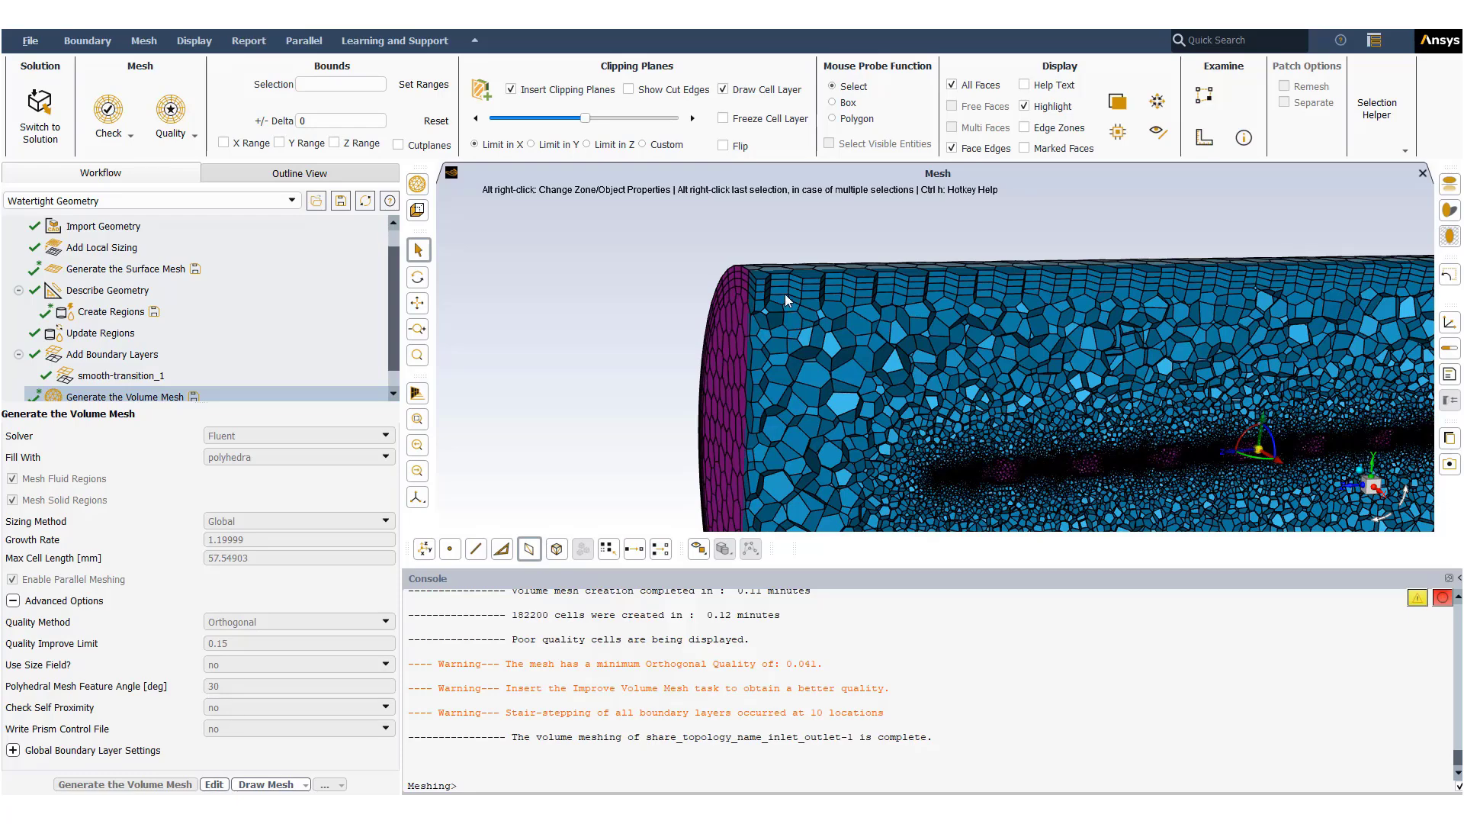
scroll(744, 404, "down", 2)
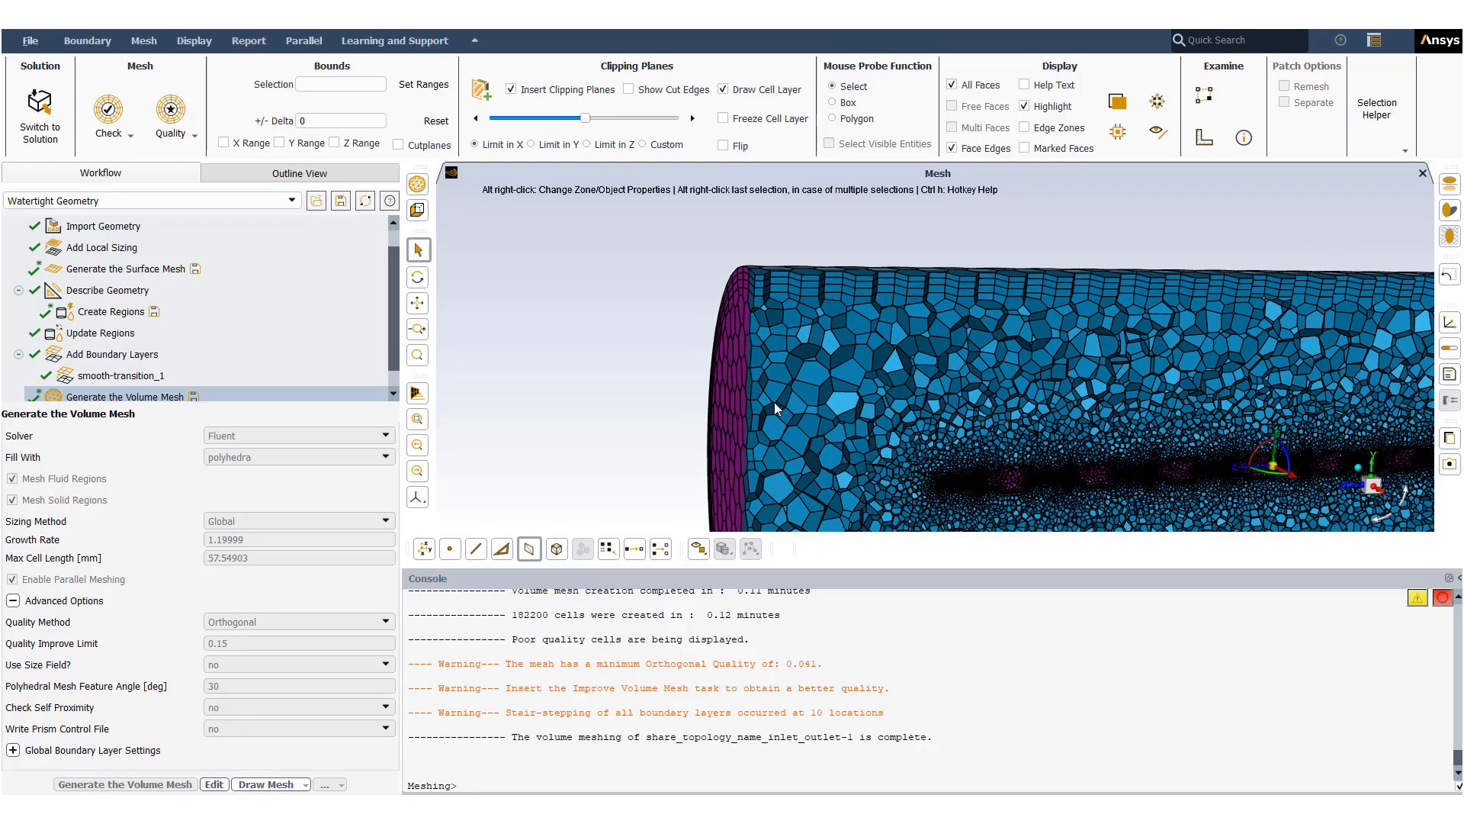
scroll(915, 412, "down", 1)
left_click_drag(945, 410, 953, 475)
scroll(863, 433, "up", 5)
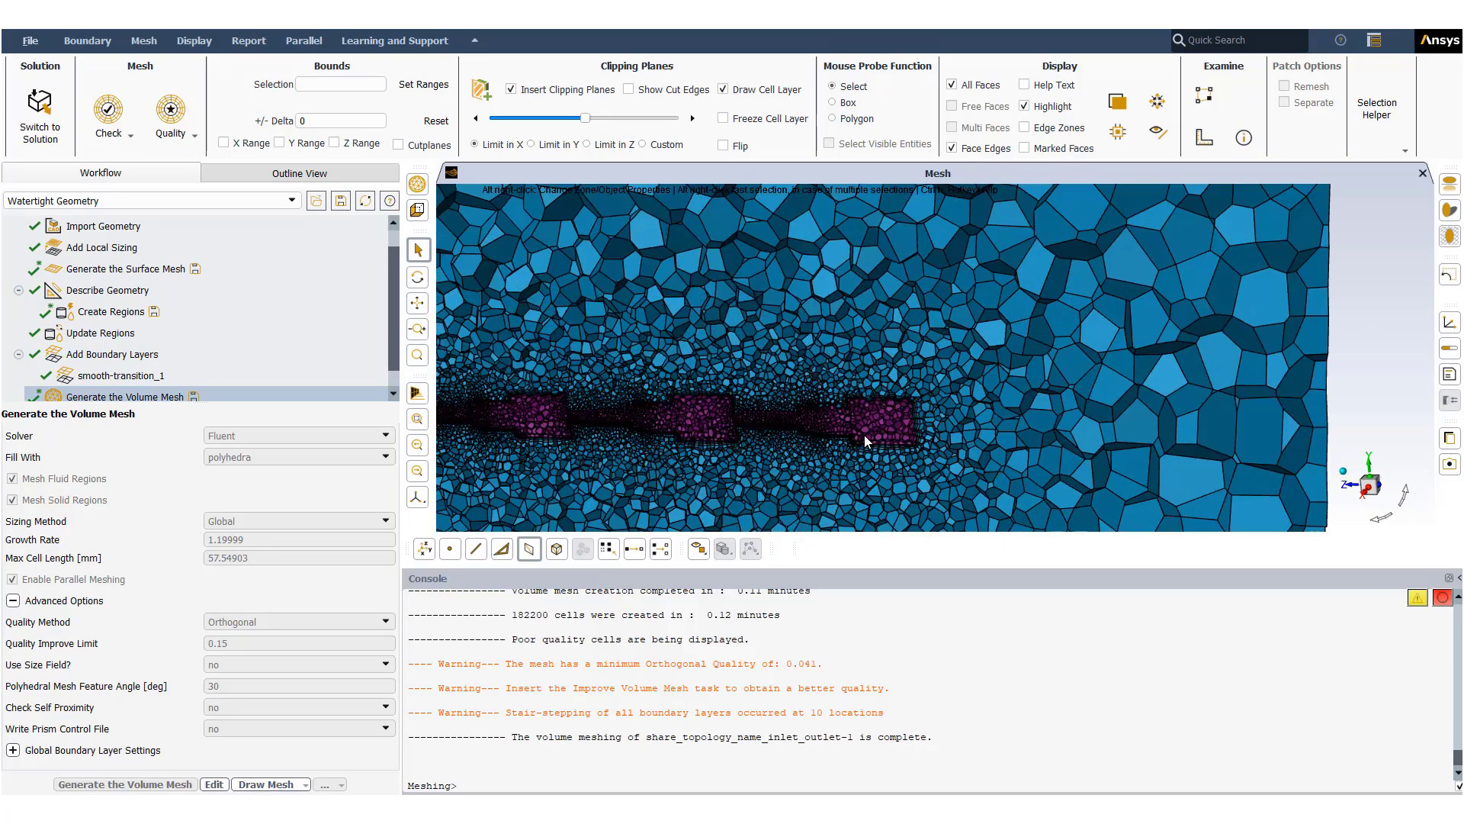
scroll(894, 418, "up", 2)
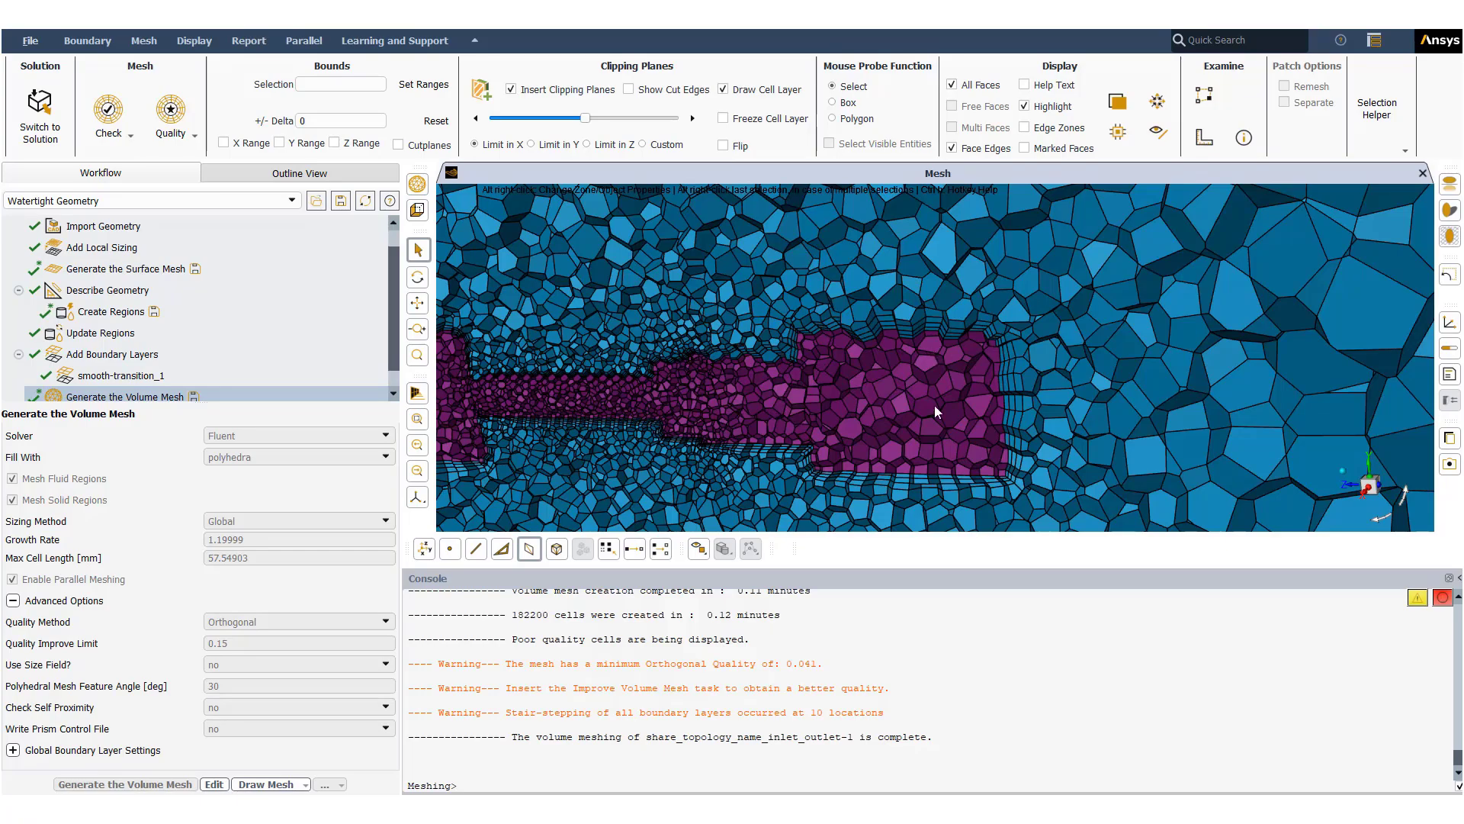
scroll(564, 443, "down", 3)
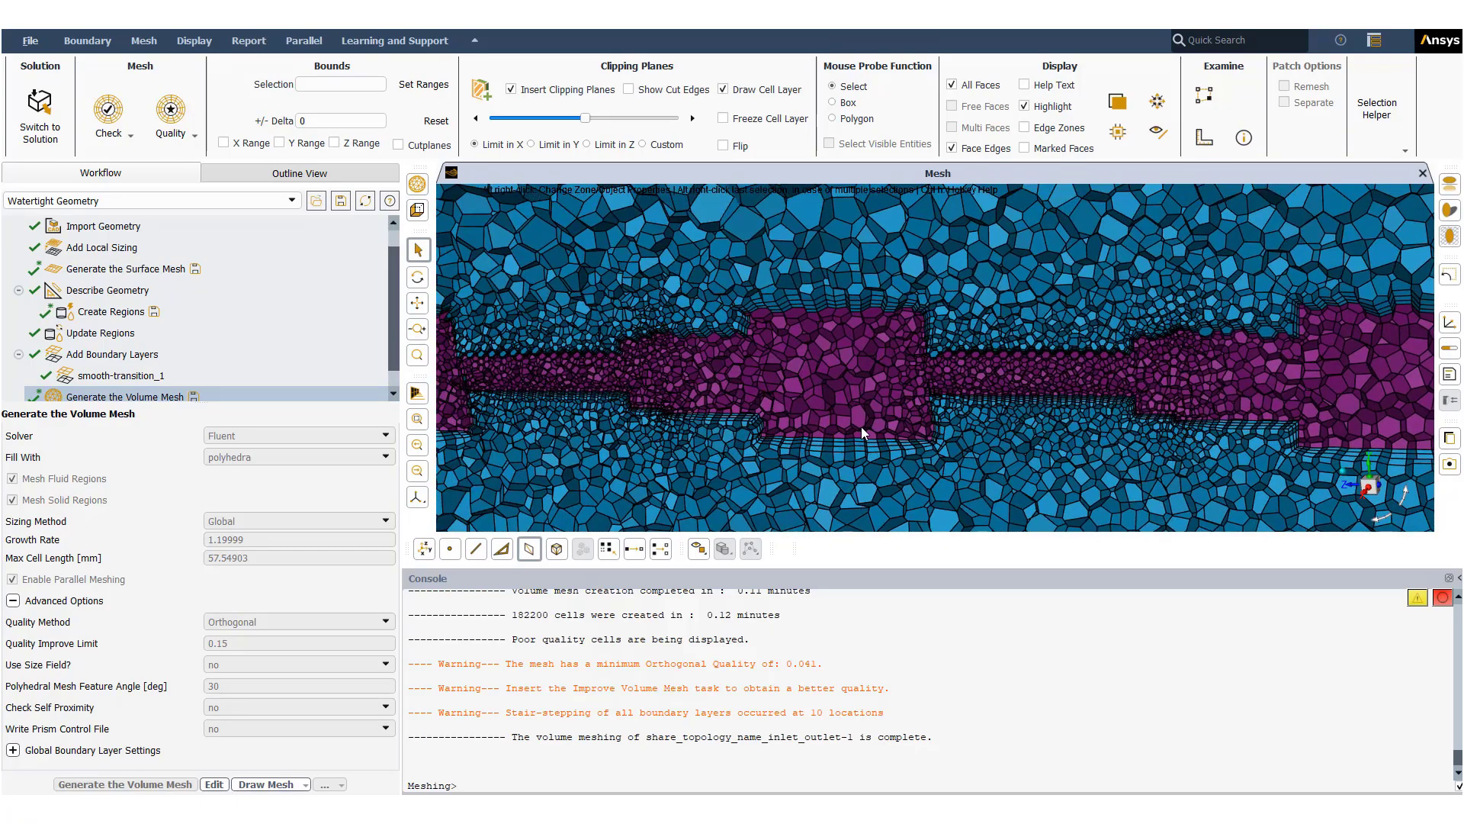
scroll(1256, 424, "up", 2)
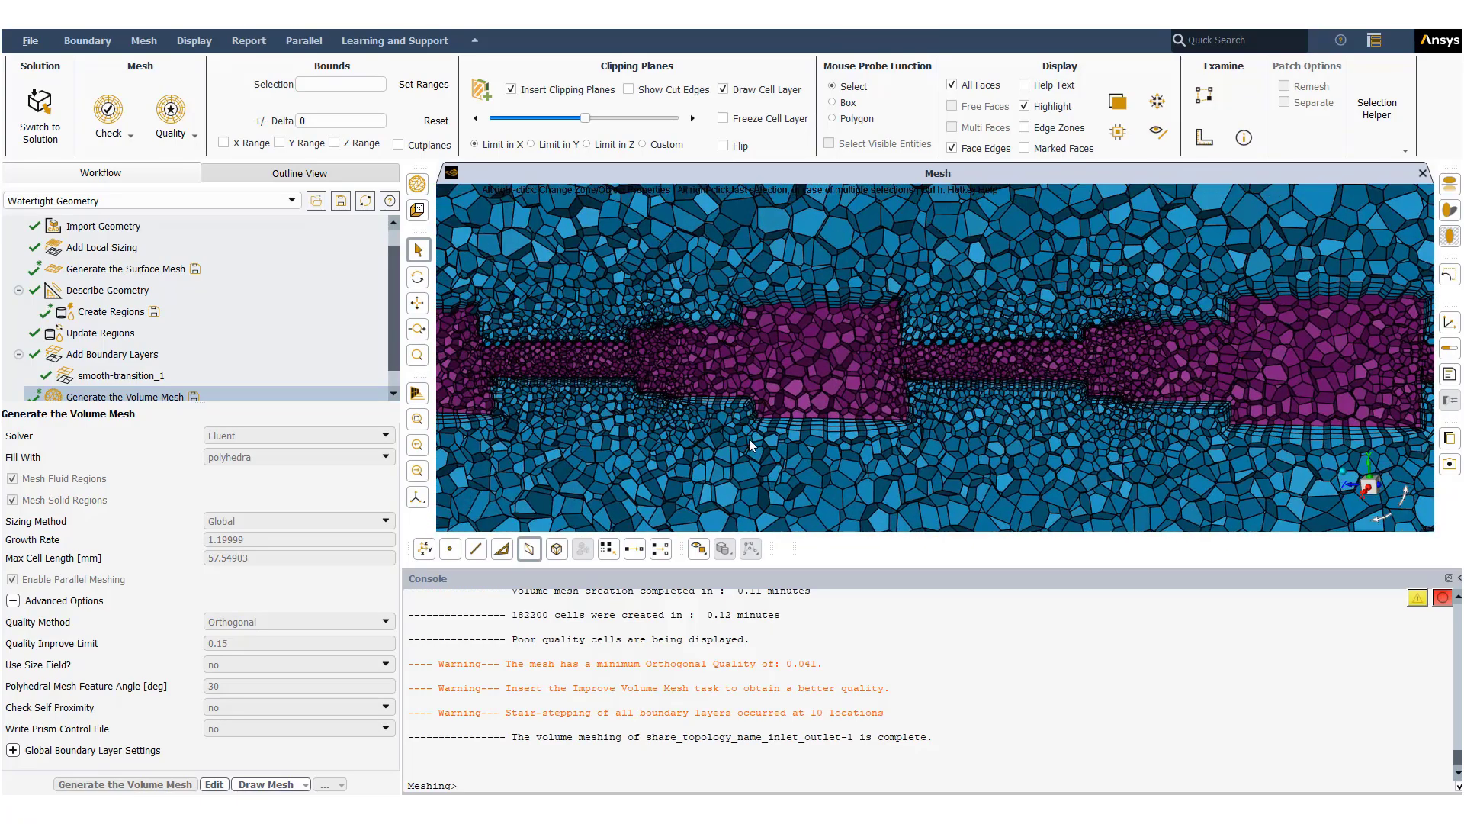
left_click_drag(607, 432, 1243, 440)
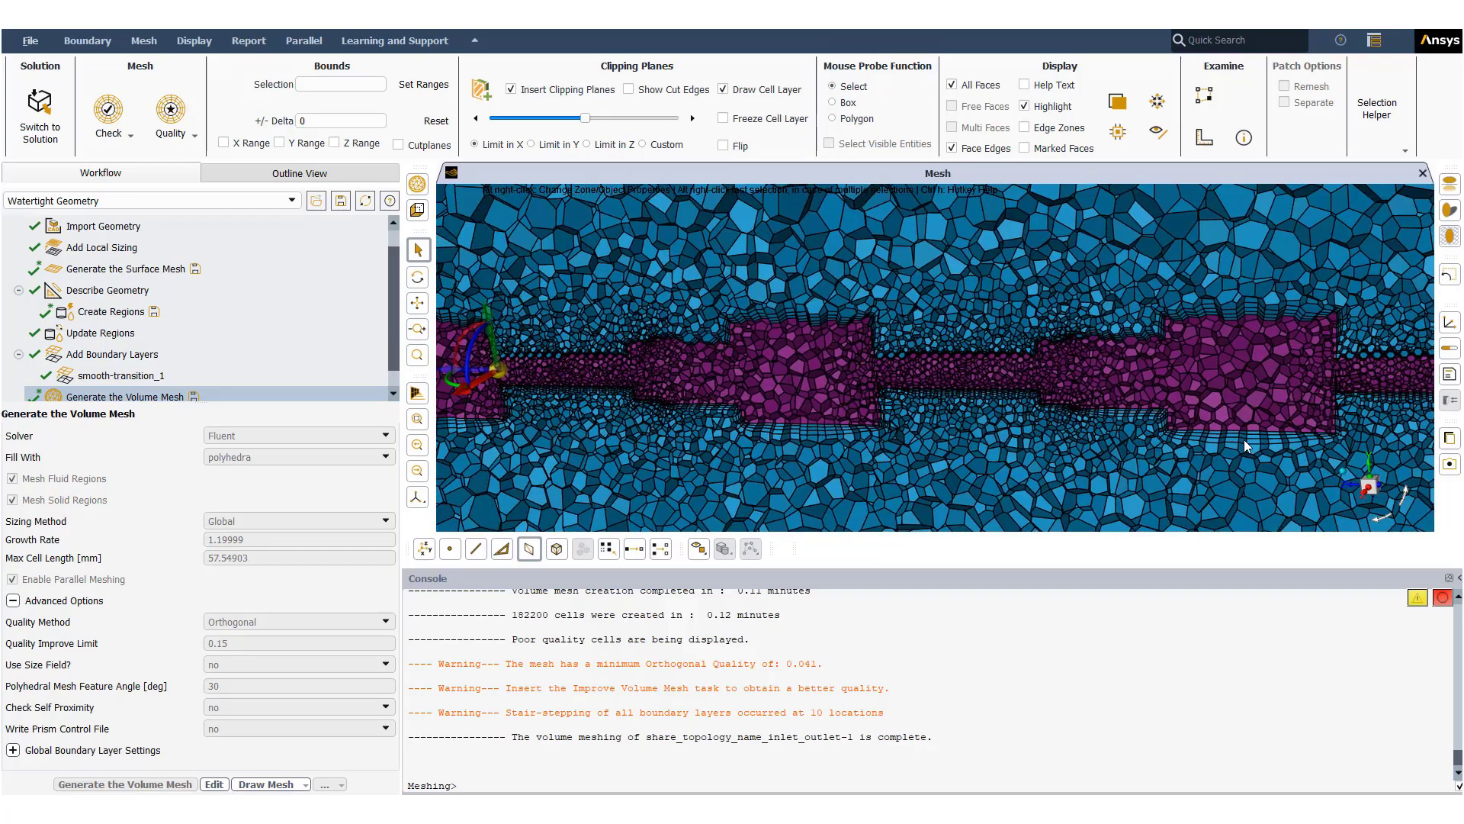
left_click_drag(642, 416, 1156, 411)
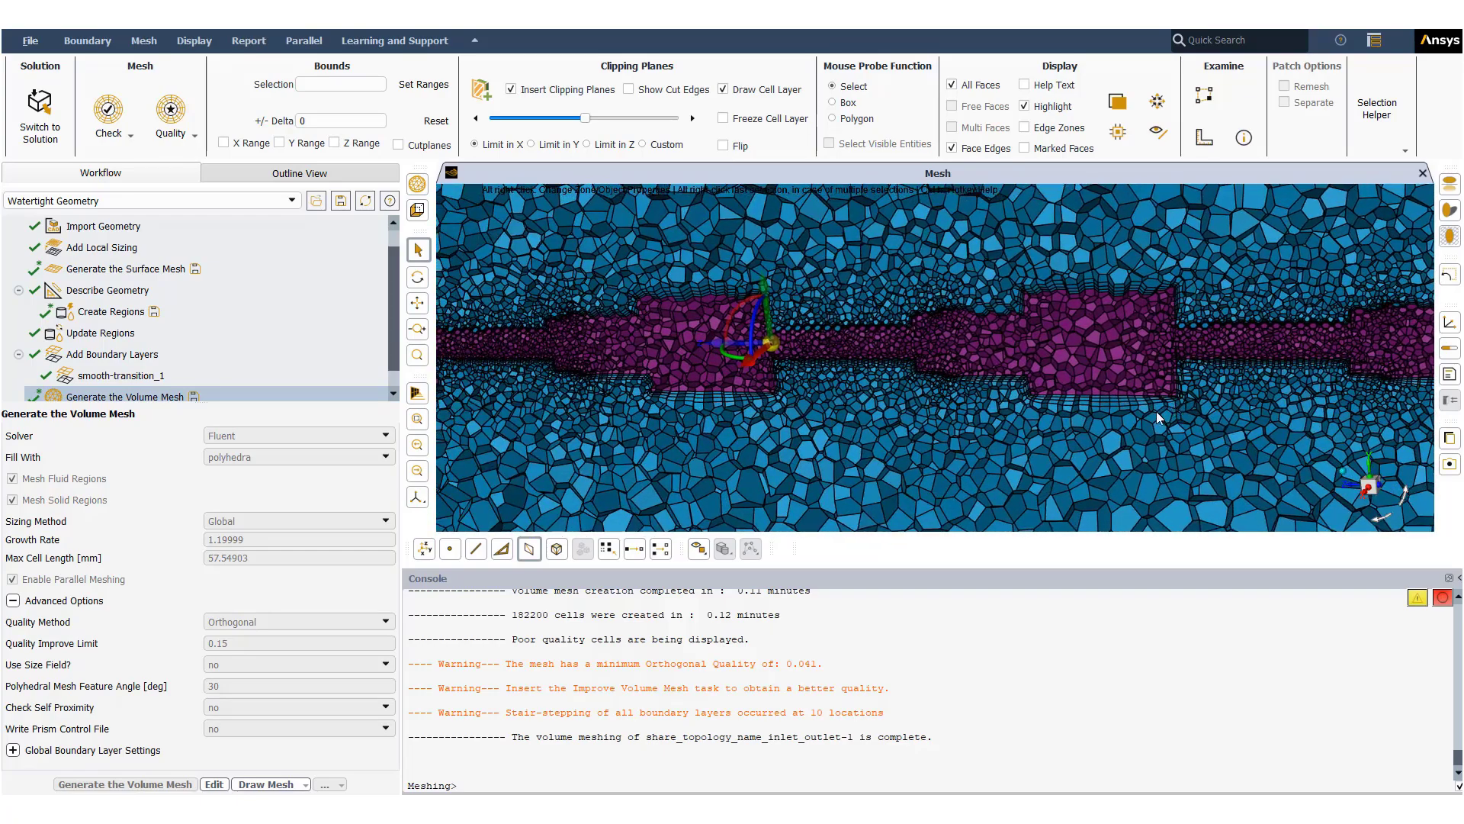
scroll(739, 421, "down", 3)
scroll(723, 378, "up", 6)
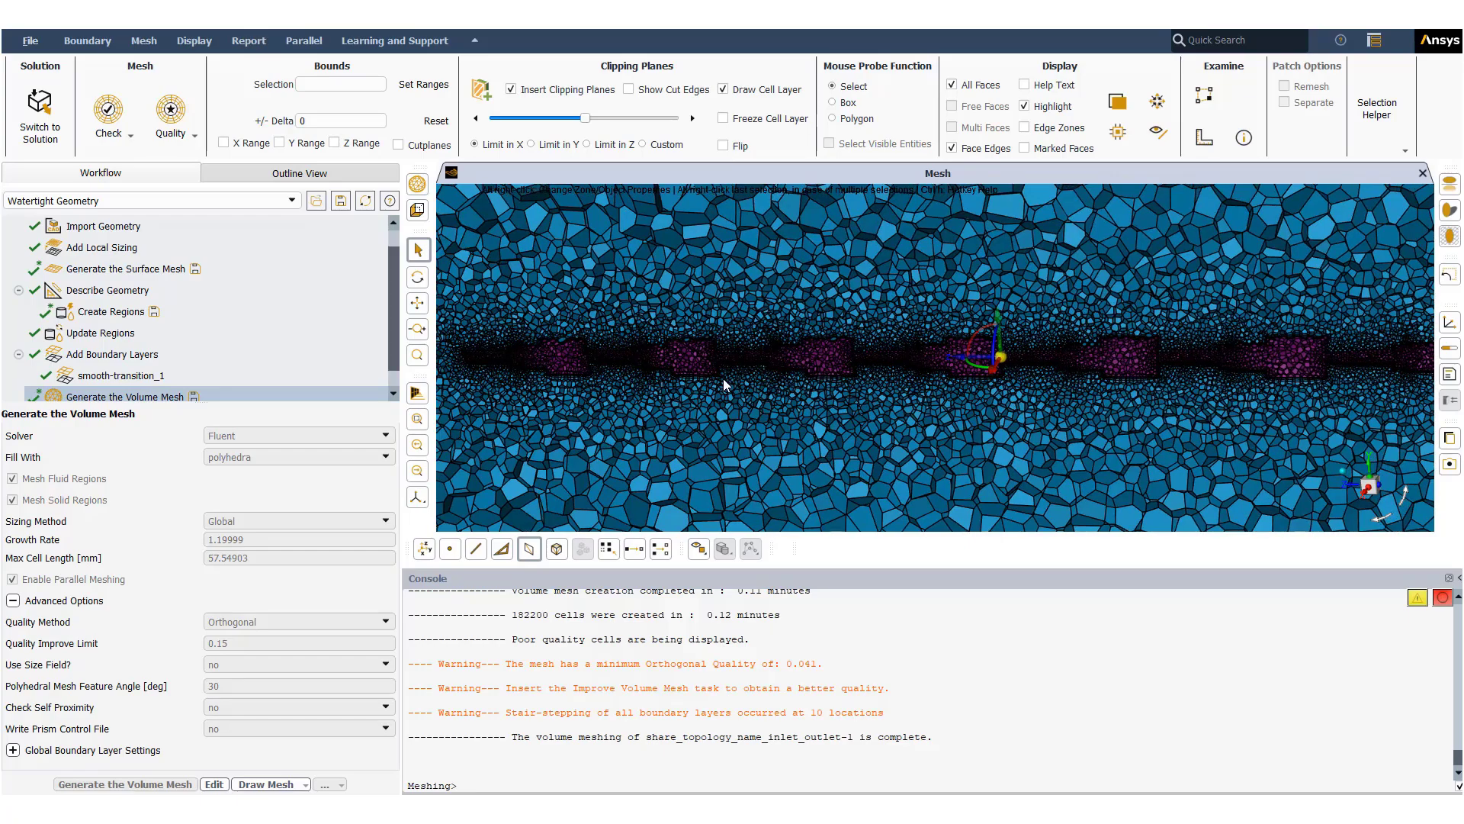
scroll(840, 377, "down", 5)
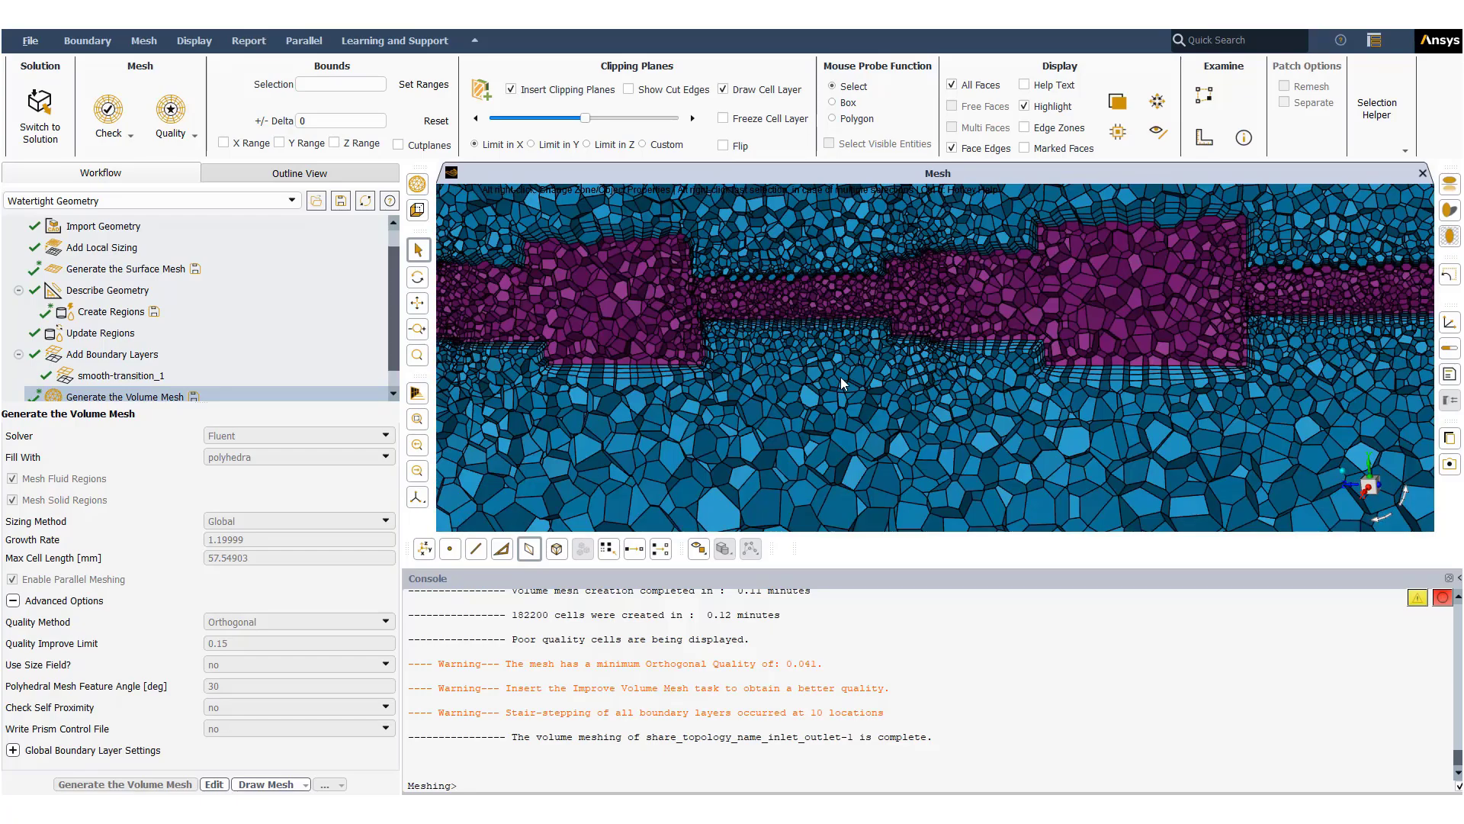
scroll(683, 386, "up", 2)
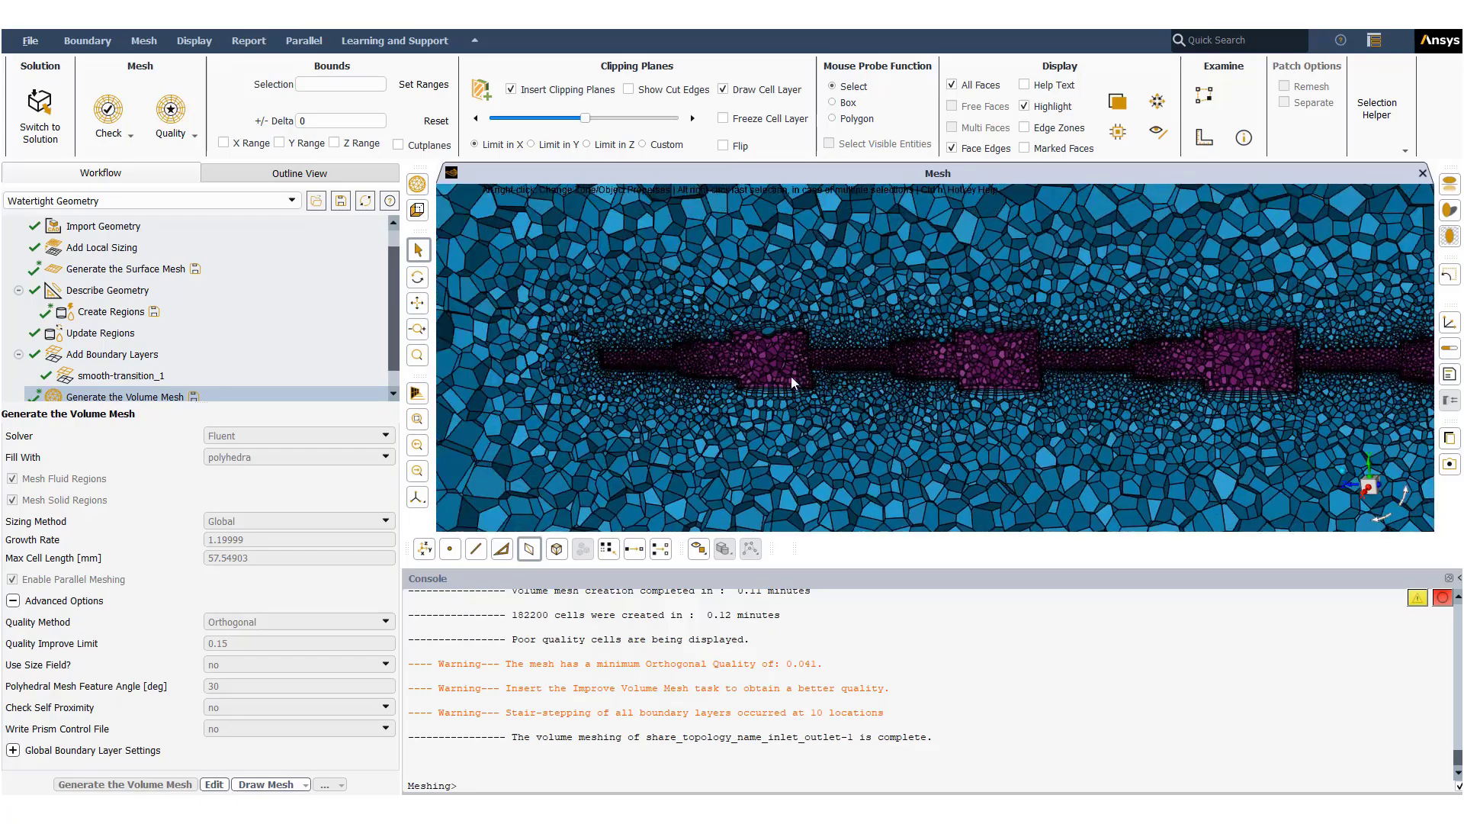
scroll(793, 381, "up", 1)
scroll(732, 370, "up", 2)
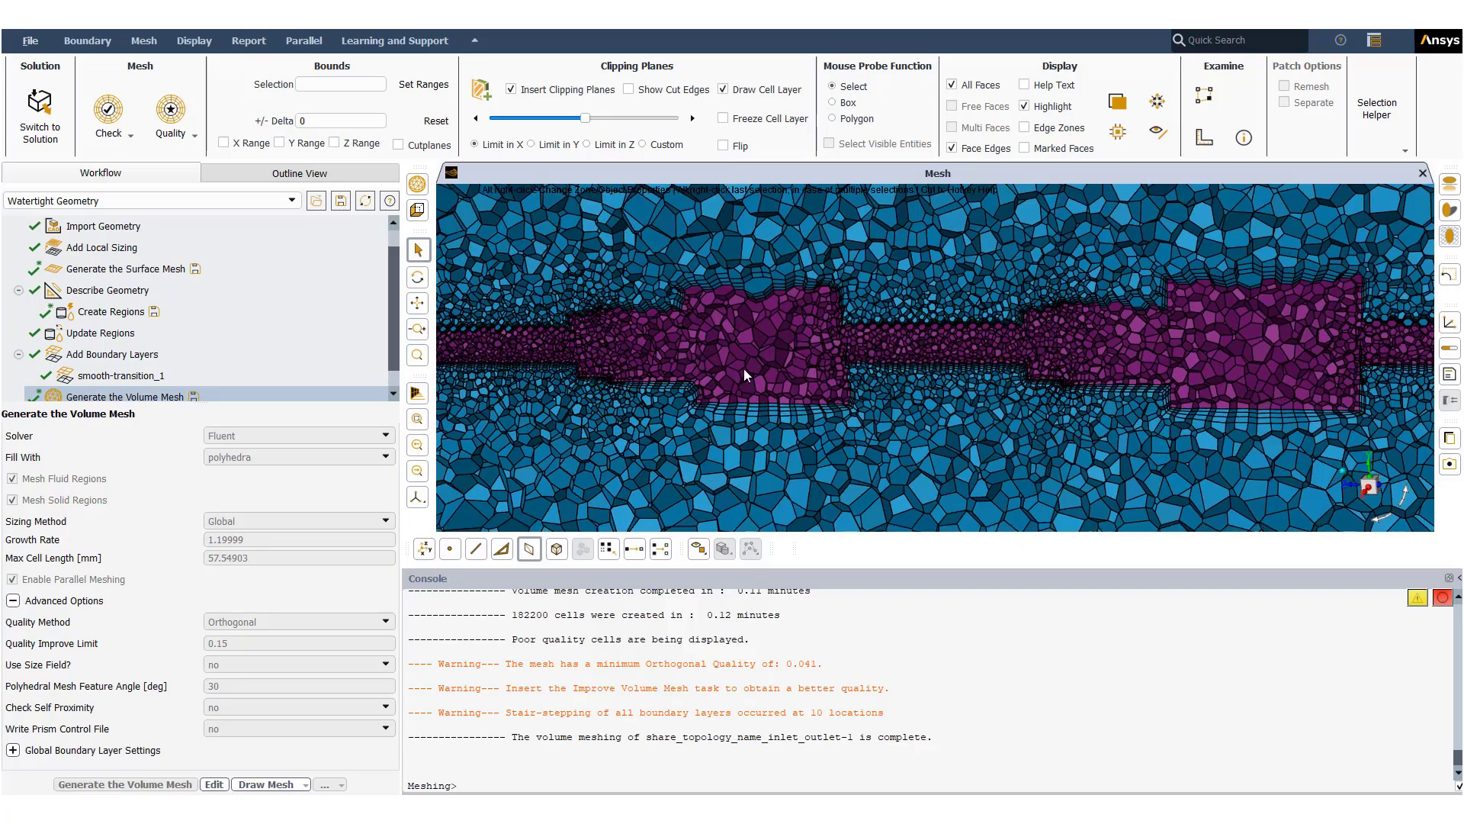
scroll(875, 418, "down", 6)
left_click_drag(876, 418, 772, 442)
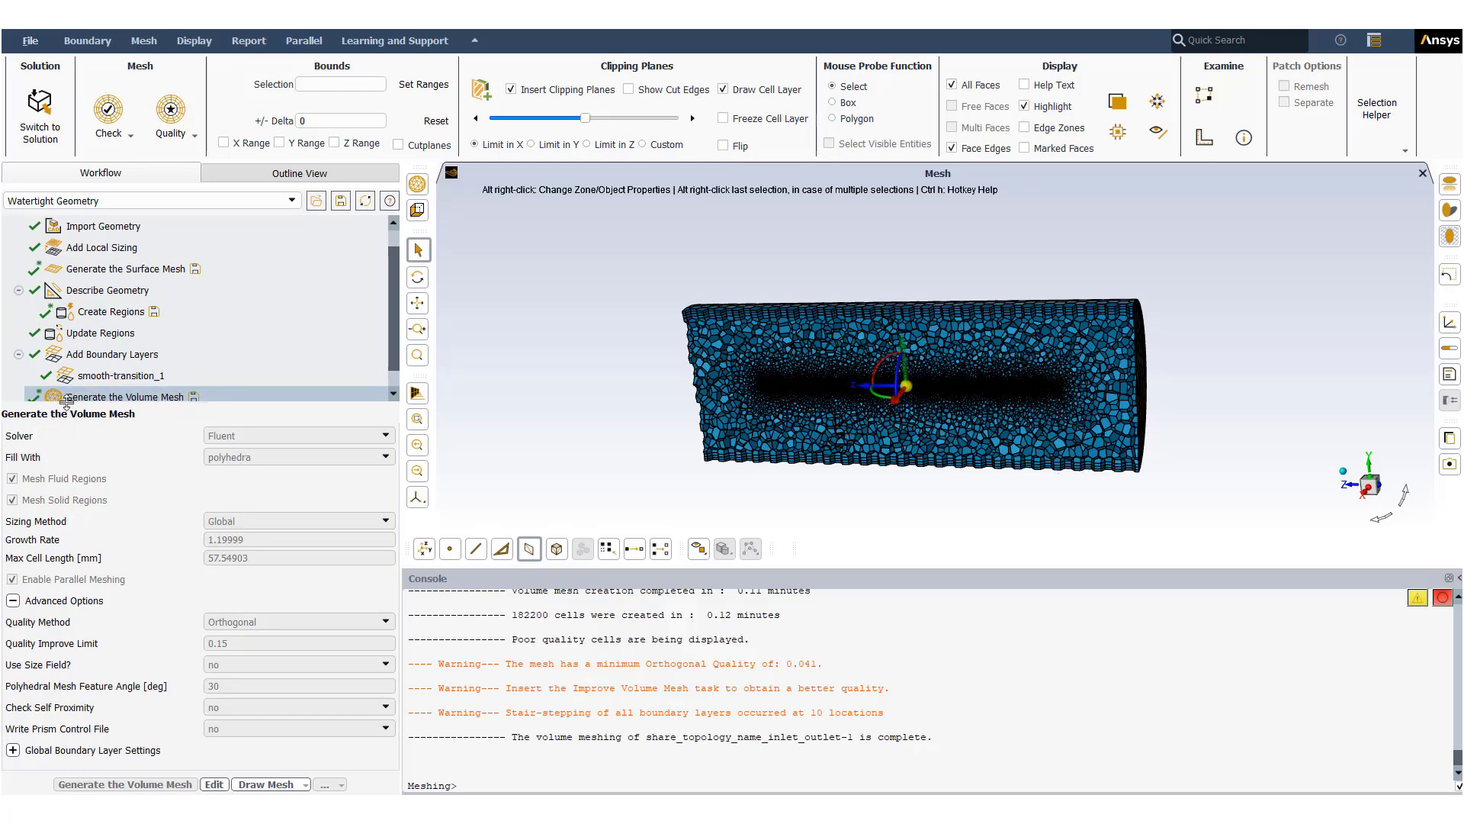
Step: Write the mesh to Share_Topology_Name_Inlet_Outlet-1.msh.h5 via File > Write > Mesh
left_click(30, 40)
mouse_move(43, 64)
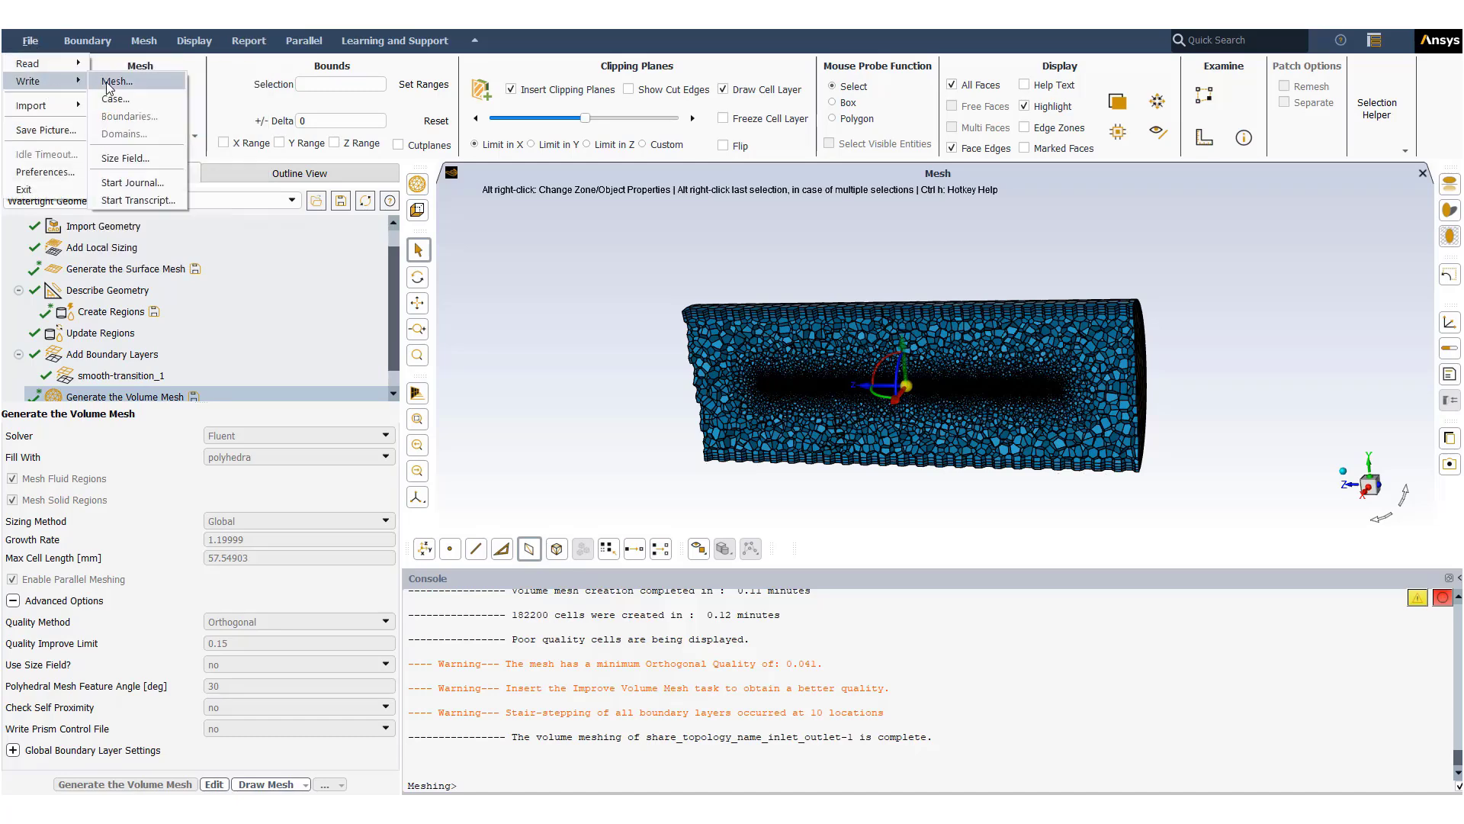
left_click(109, 82)
left_click(954, 479)
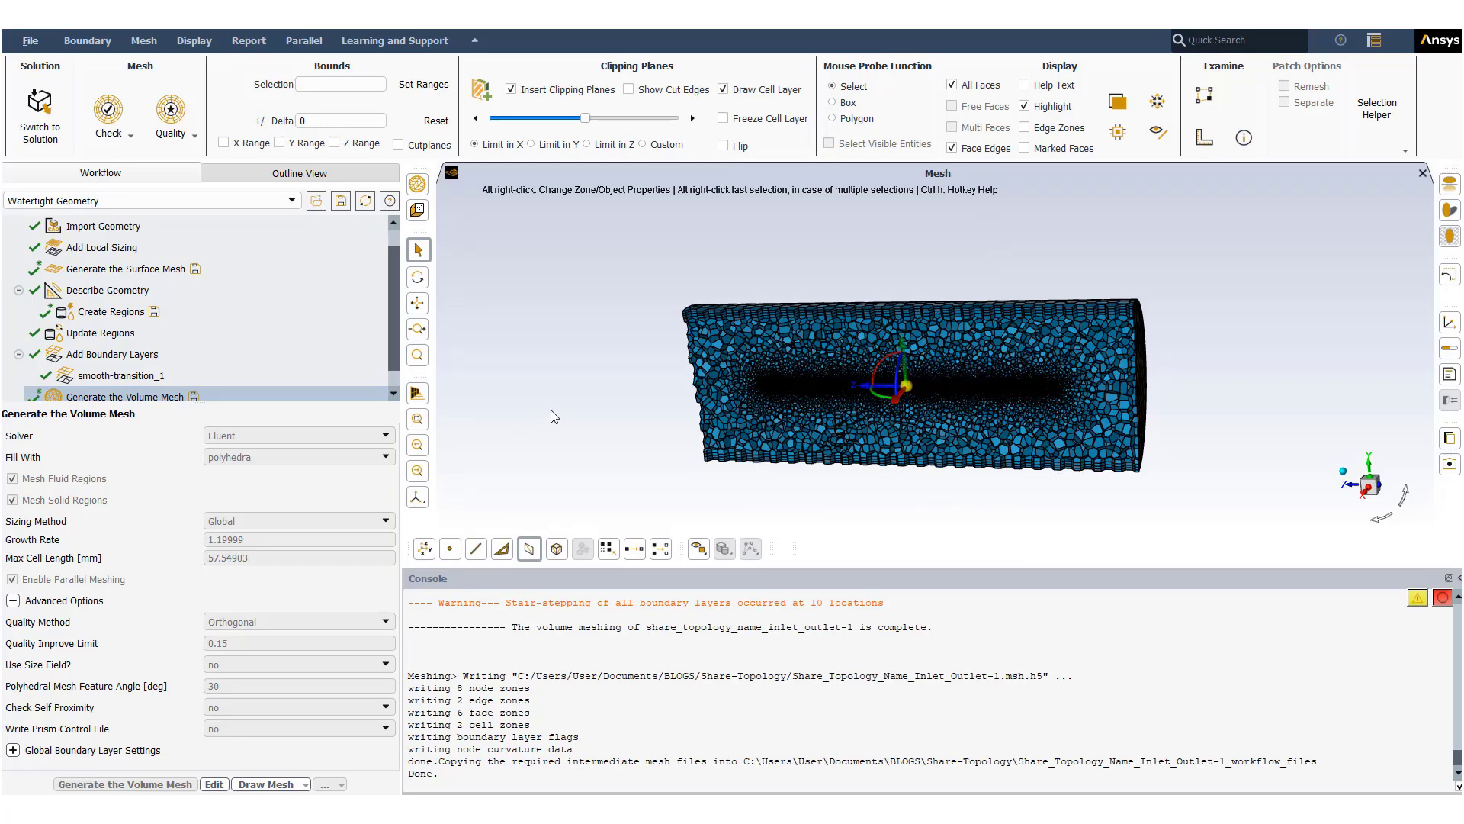
Step: Switch the finished mesh over to the Fluent solver and confirm the prompt
left_click(42, 115)
left_click(722, 448)
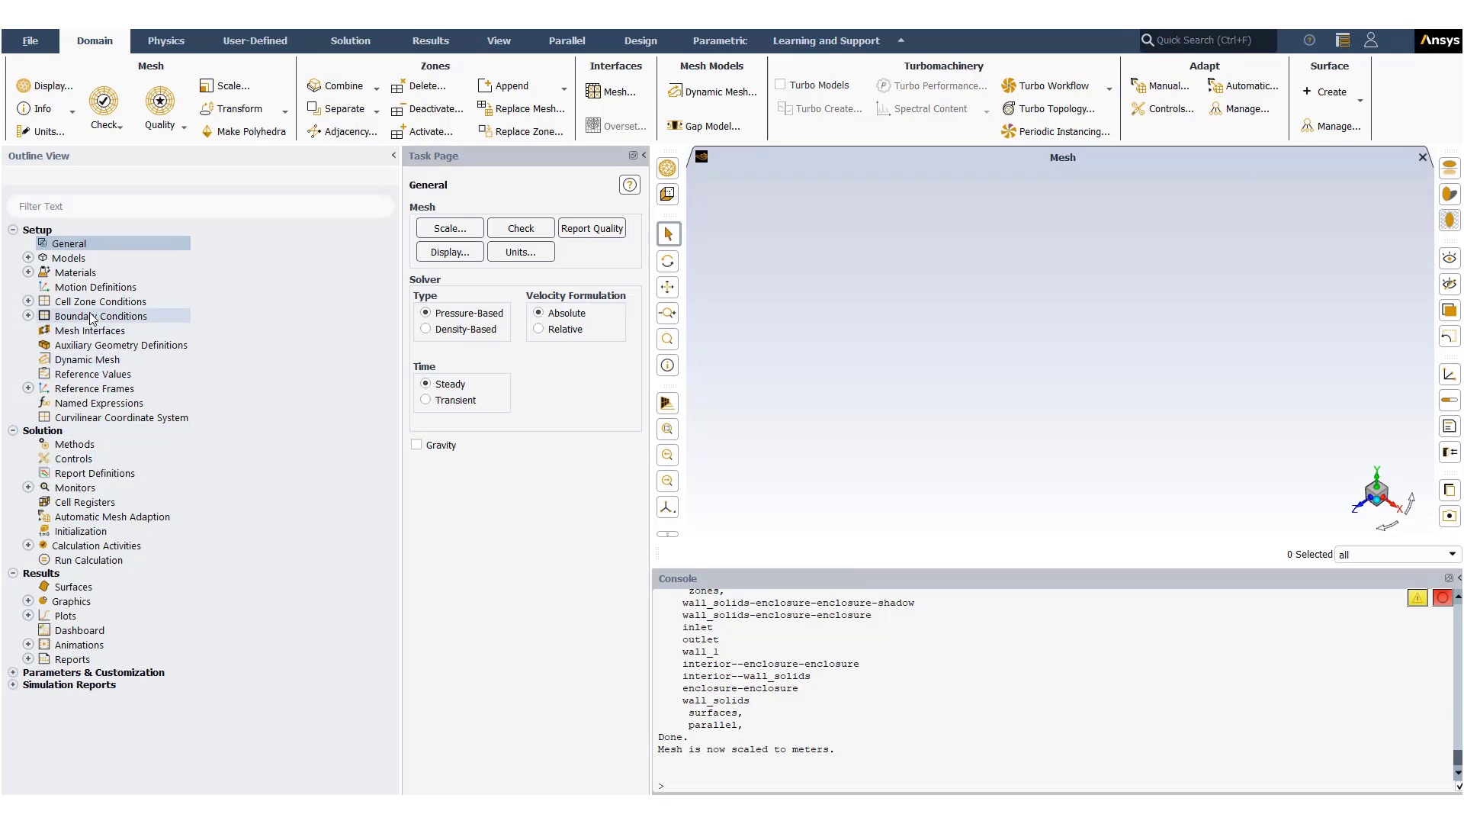
Step: Display the inlet, outlet, wall_1 and wall_solids surfaces of the cylinder mesh
left_click(443, 249)
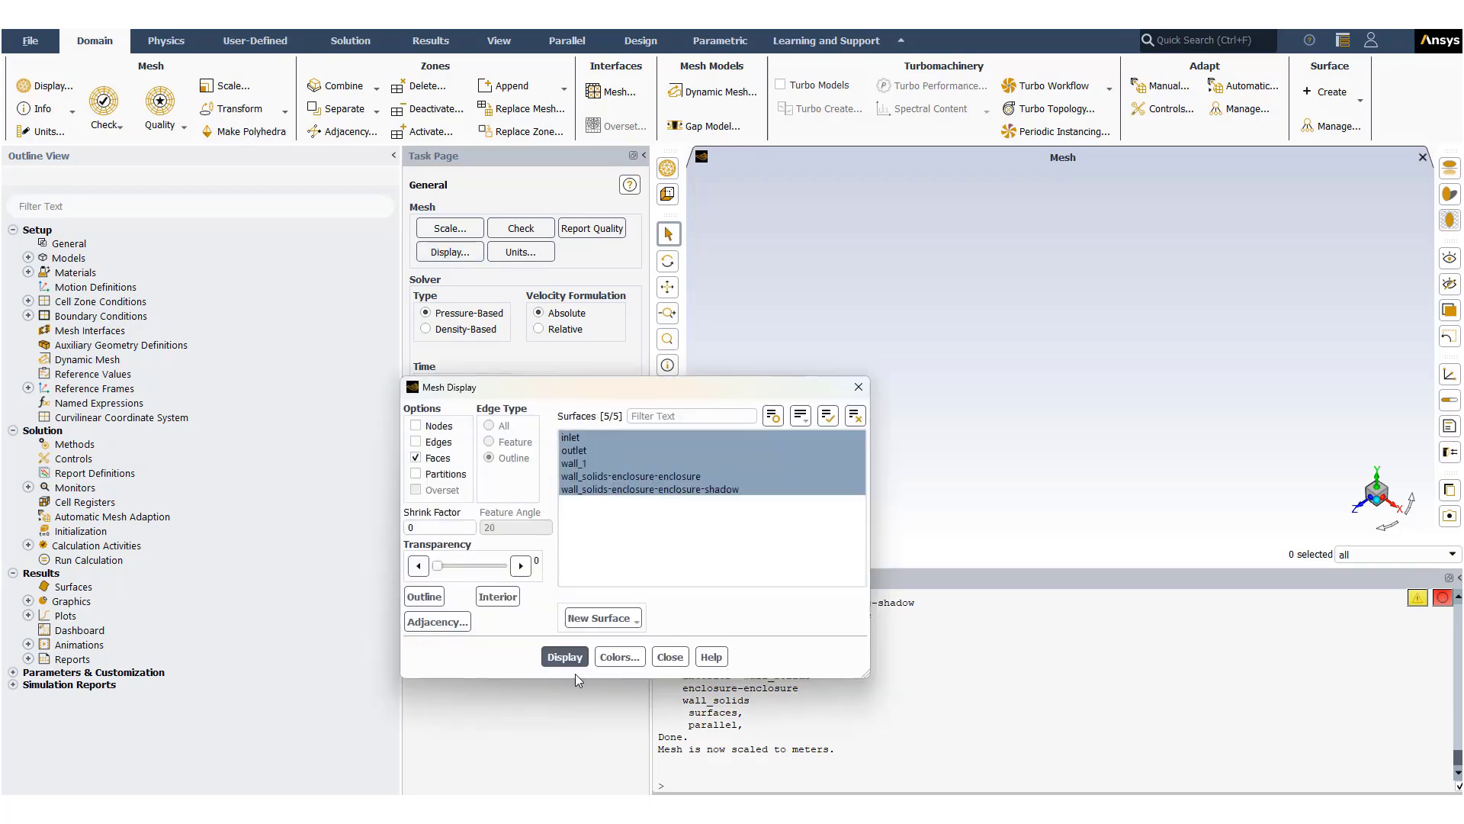
left_click(570, 659)
left_click_drag(566, 392, 395, 298)
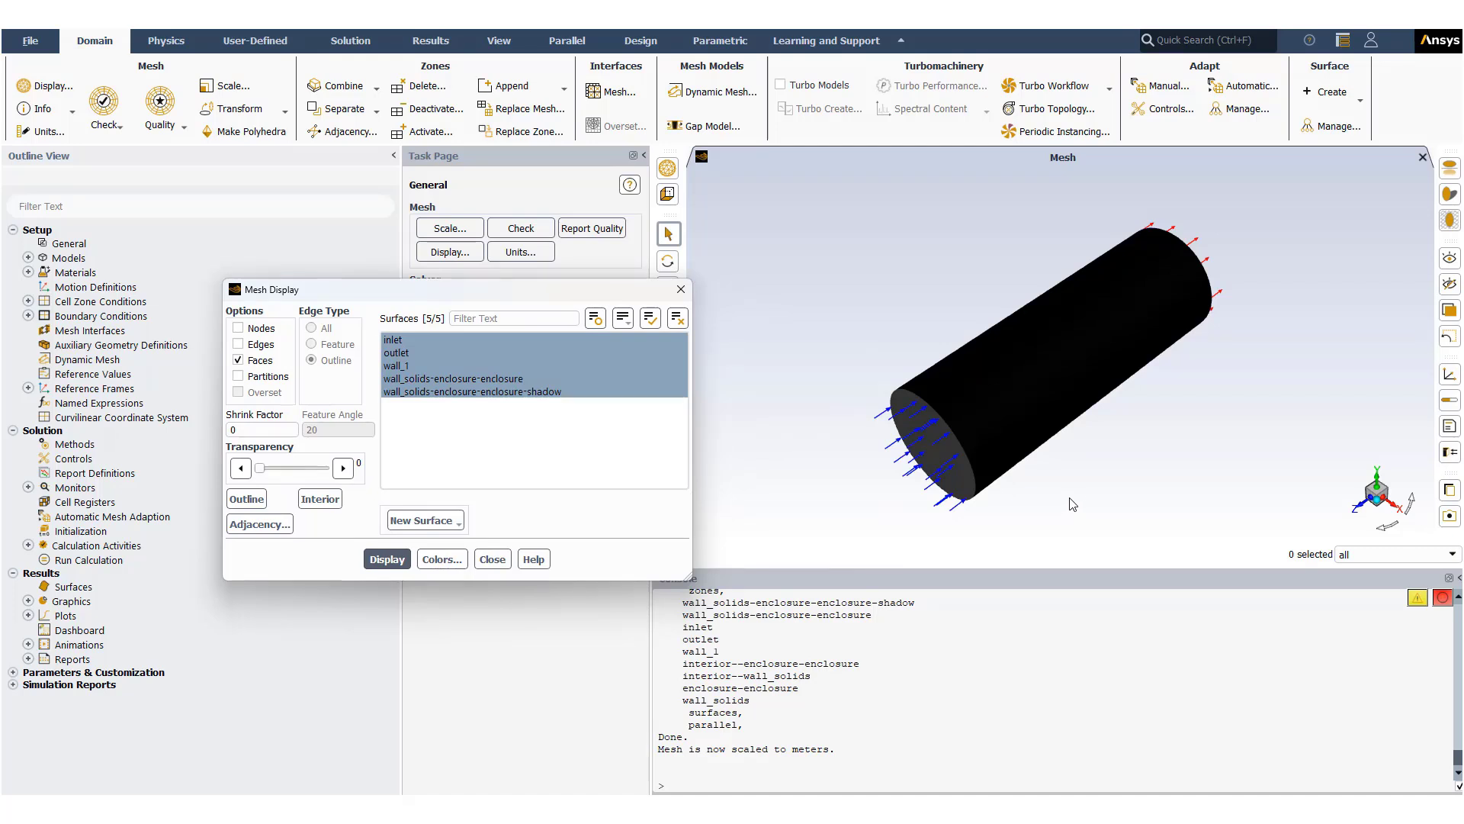
left_click_drag(1069, 503, 986, 444)
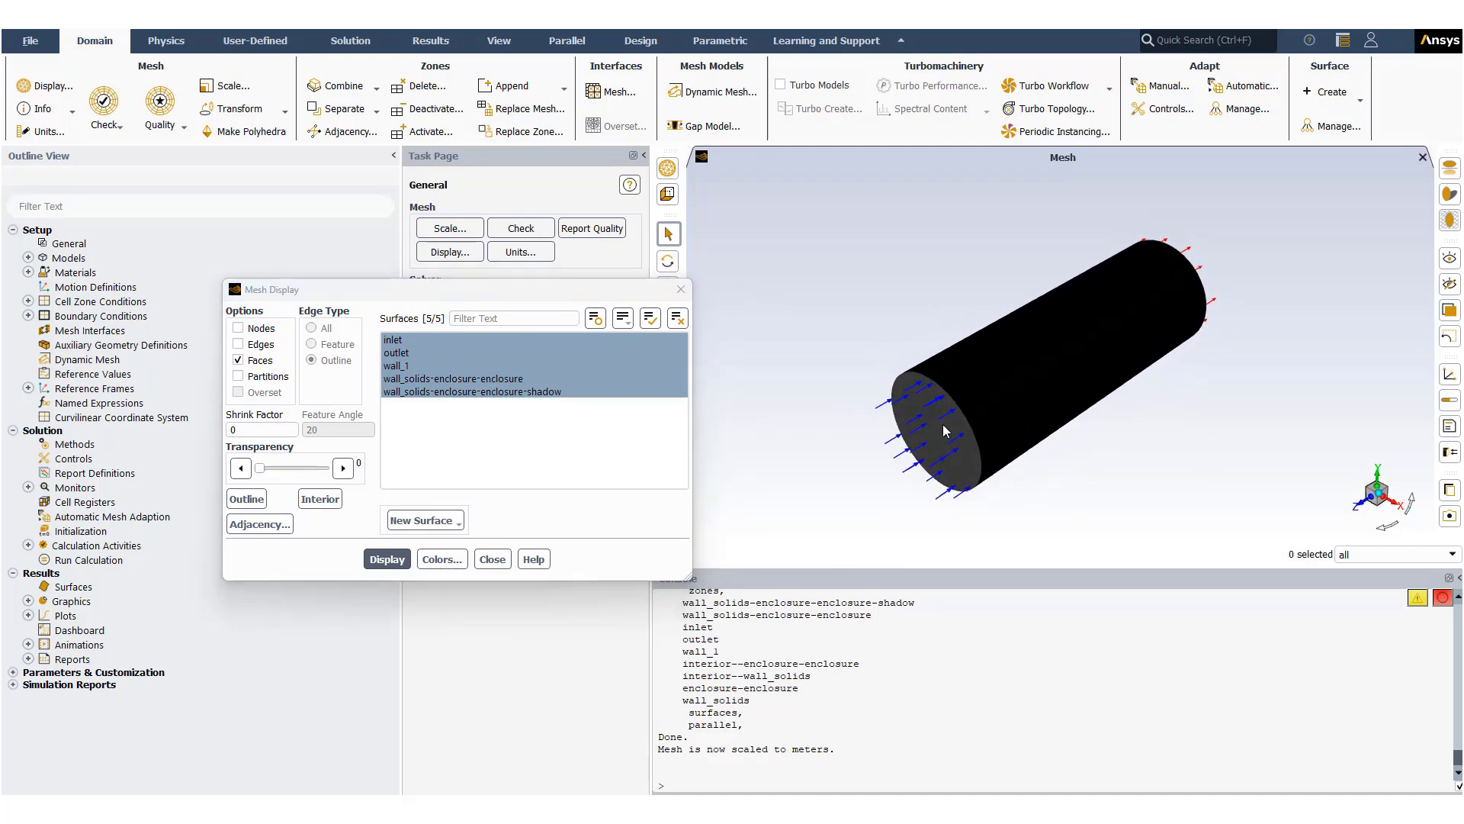
Step: Redraw the mesh with Edges on and Edge Type All, inspecting the outlet and inlet ends
left_click(259, 347)
left_click(311, 327)
left_click(387, 559)
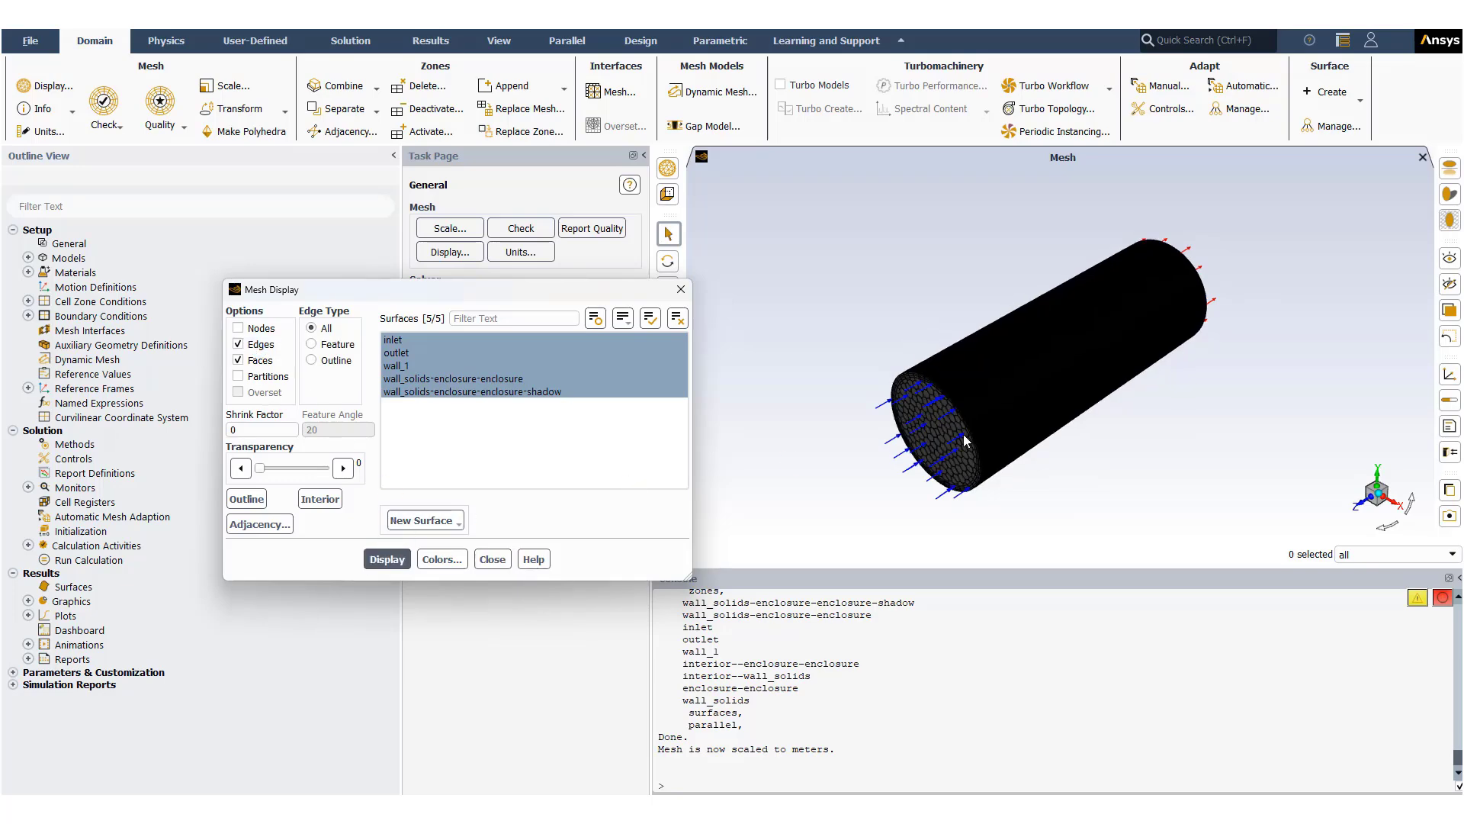
scroll(959, 408, "up", 3)
scroll(957, 406, "up", 2)
scroll(984, 373, "up", 2)
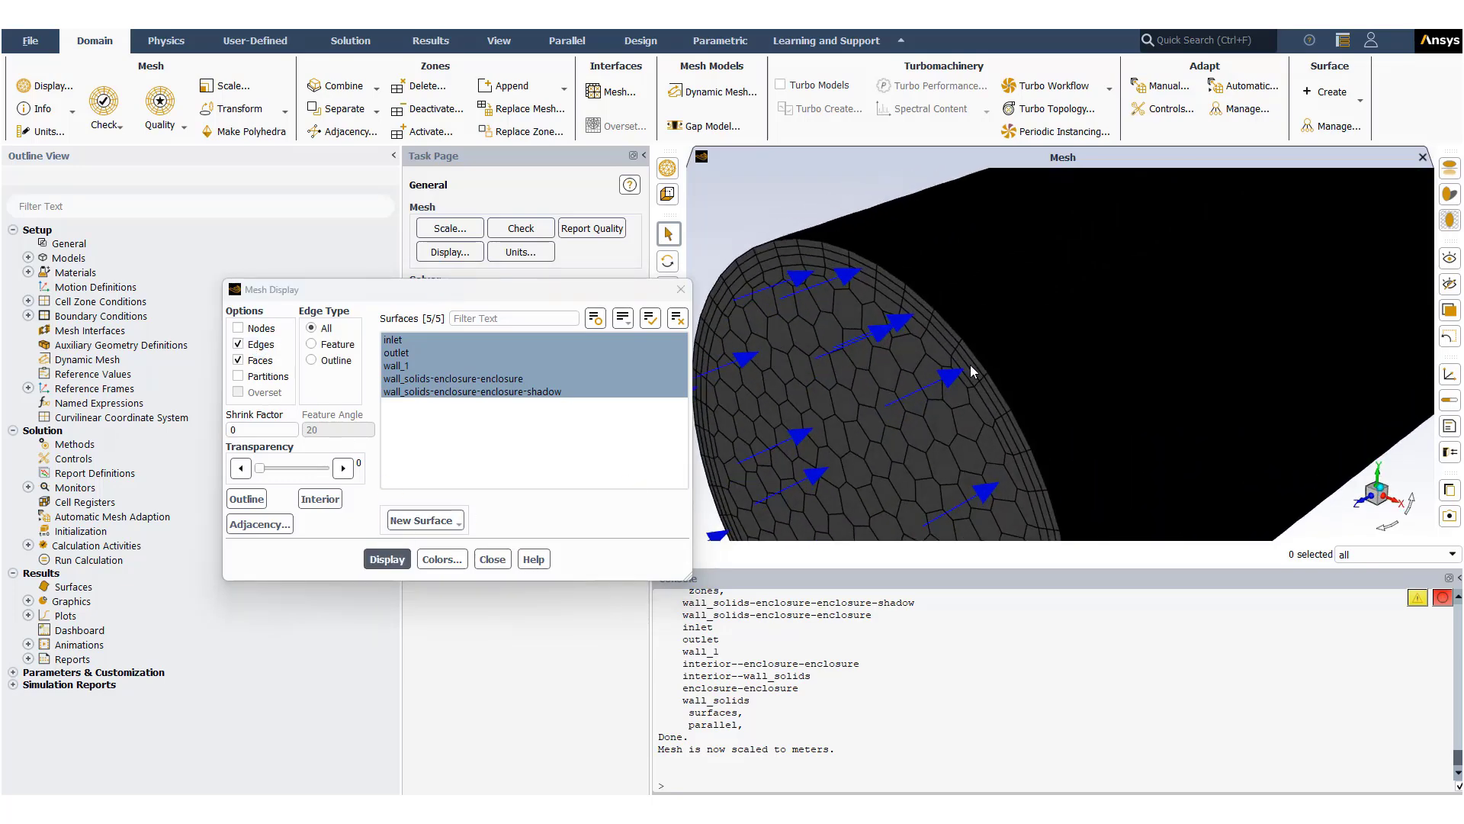
scroll(1011, 334, "down", 5)
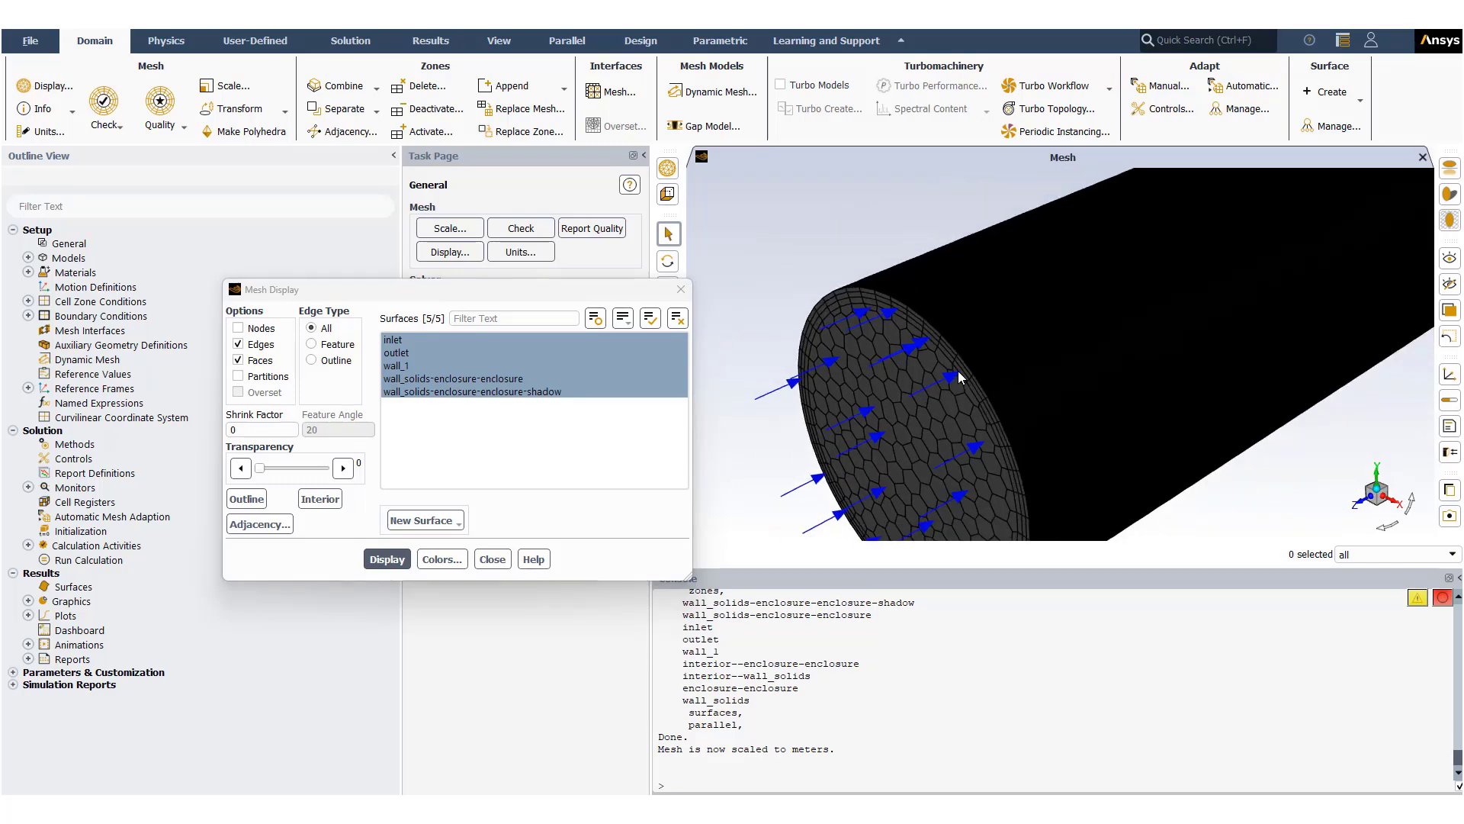
left_click_drag(1136, 328, 882, 381)
scroll(1271, 343, "up", 5)
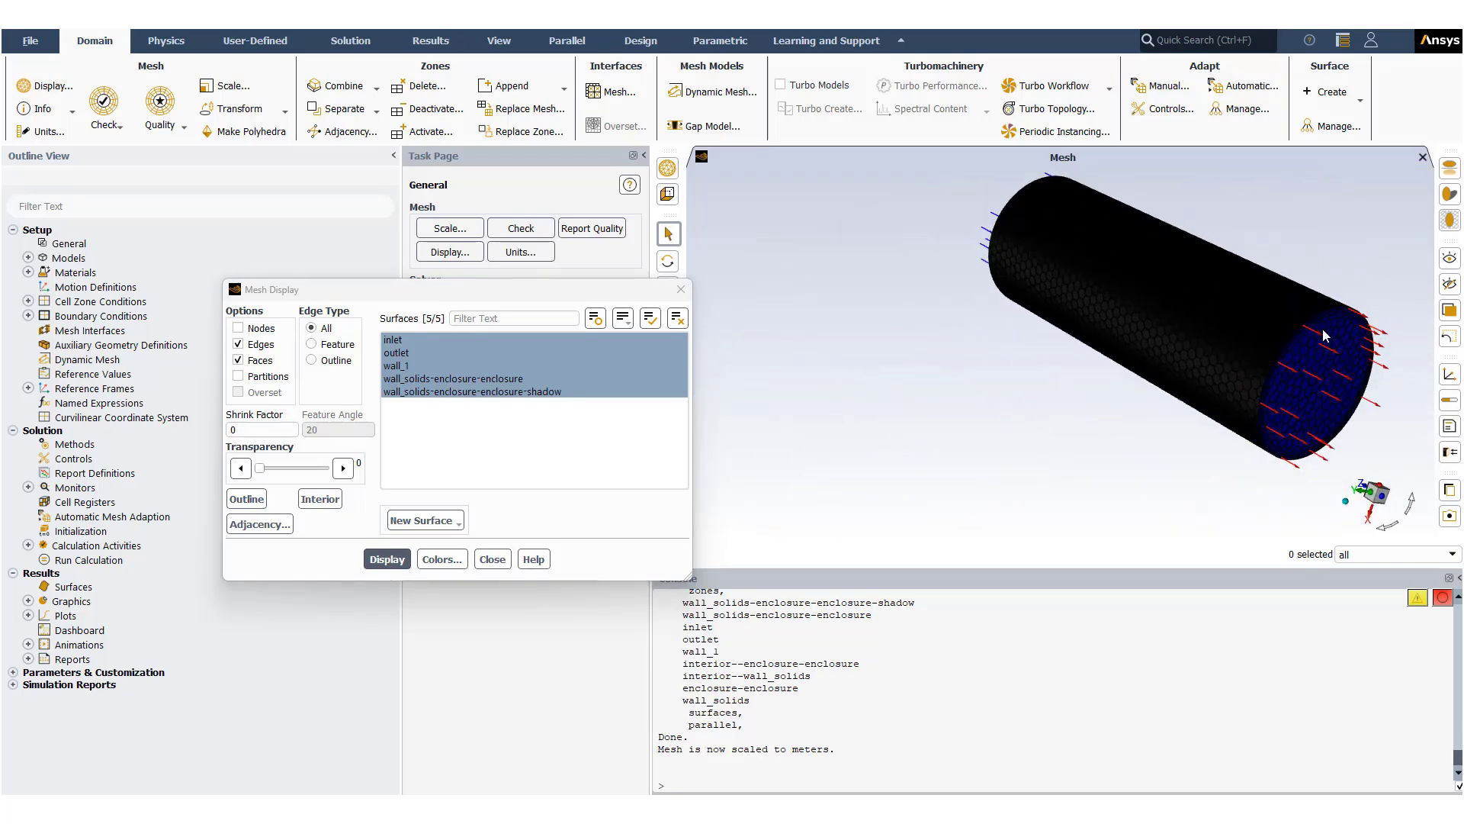
scroll(1270, 343, "up", 3)
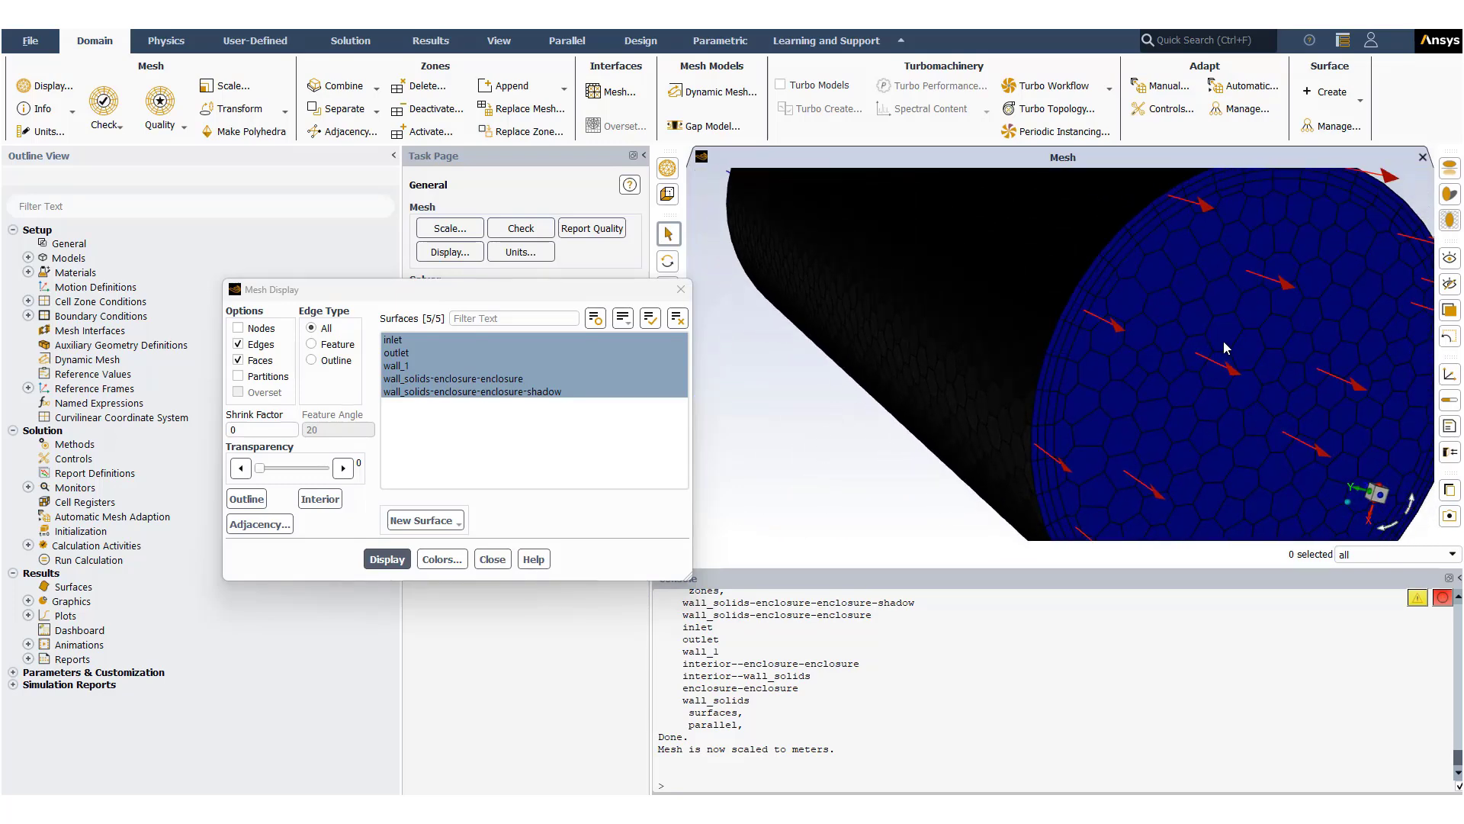
scroll(1043, 332, "up", 2)
scroll(1043, 333, "down", 8)
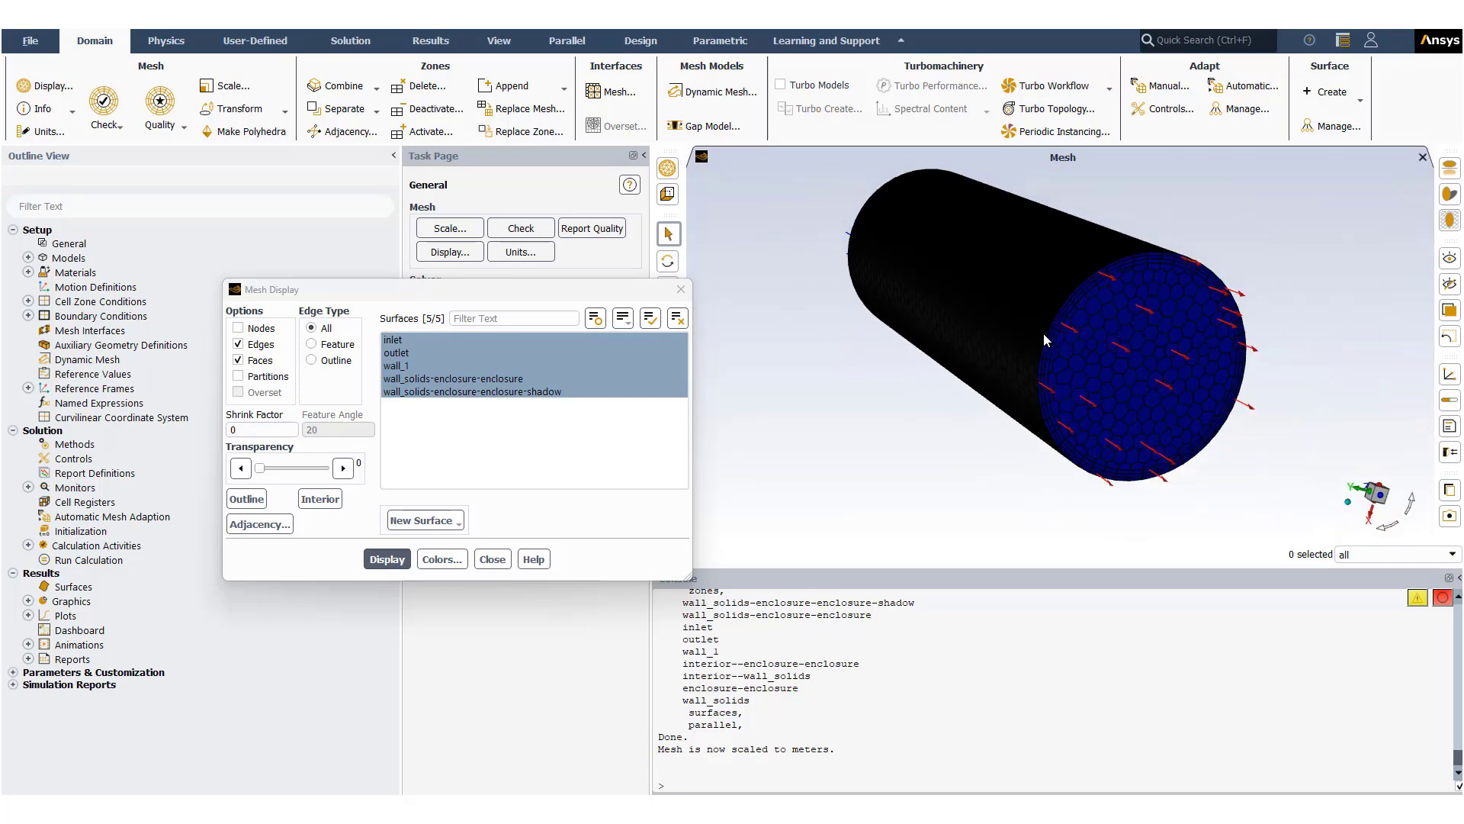
left_click_drag(1018, 377, 839, 381)
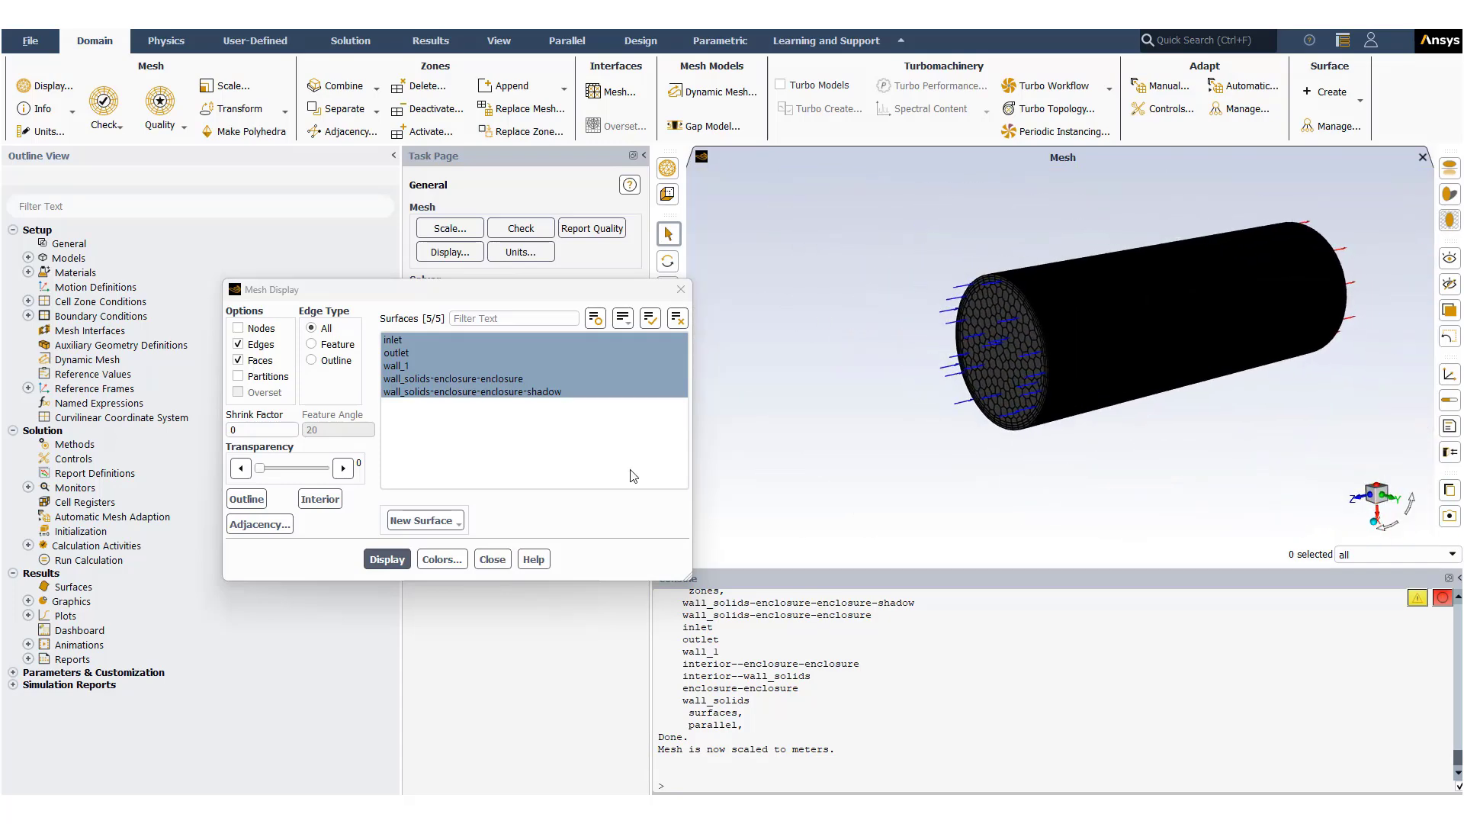
left_click(492, 559)
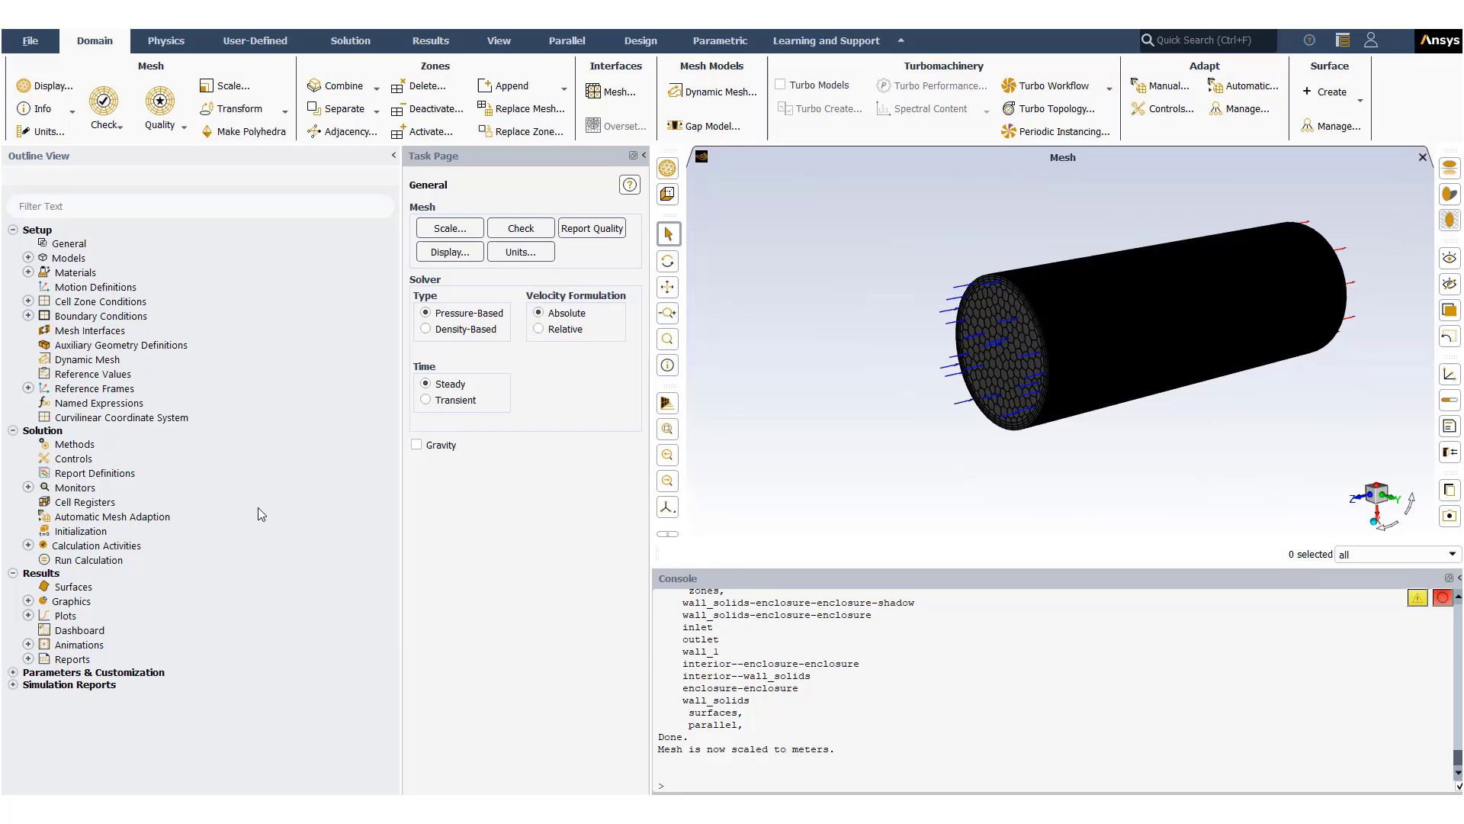
Step: Open Boundary Conditions, check the inlet zone, and group zones by Zone Type
double_click(89, 317)
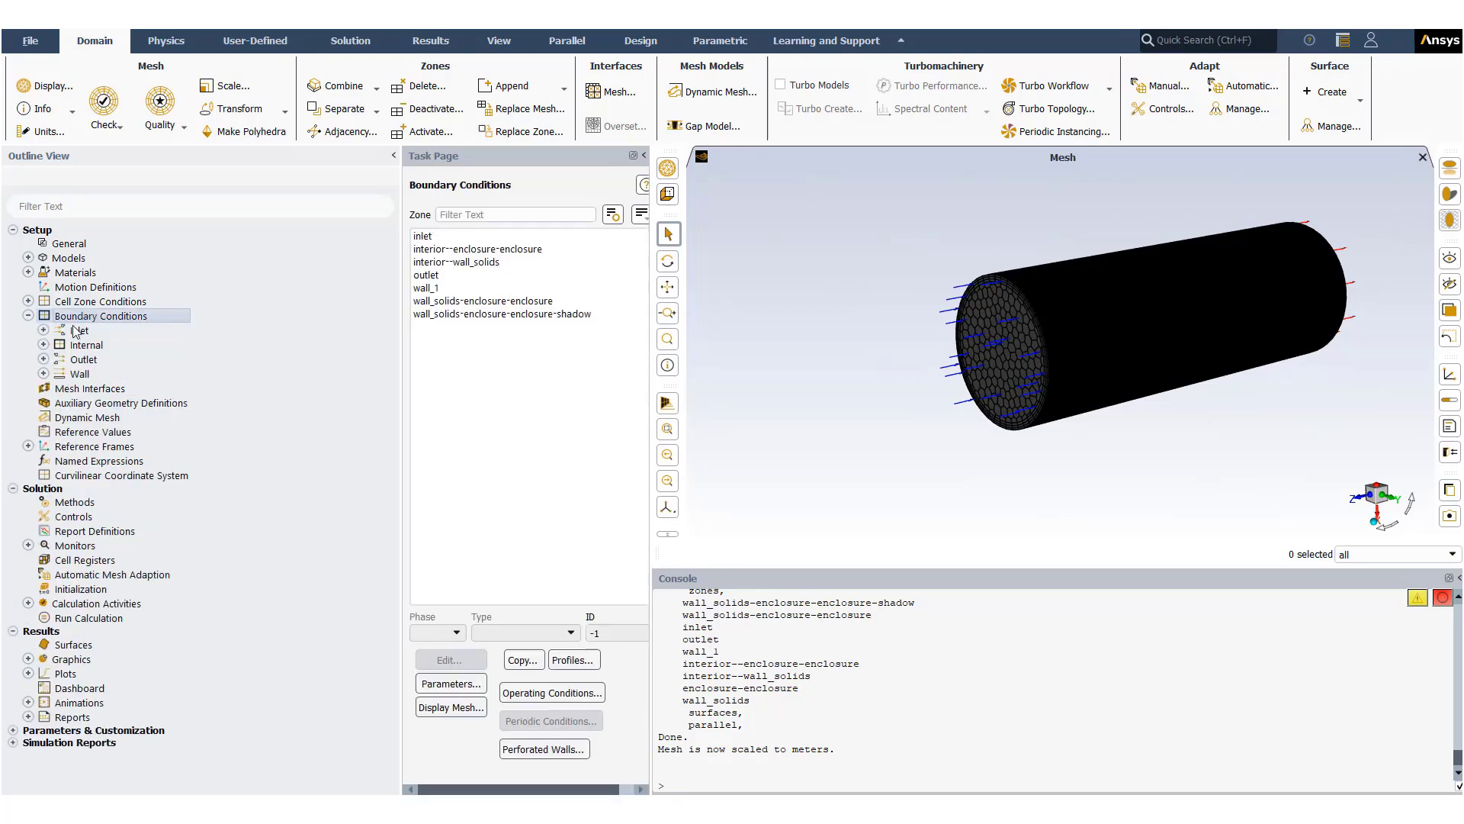
left_click(78, 330)
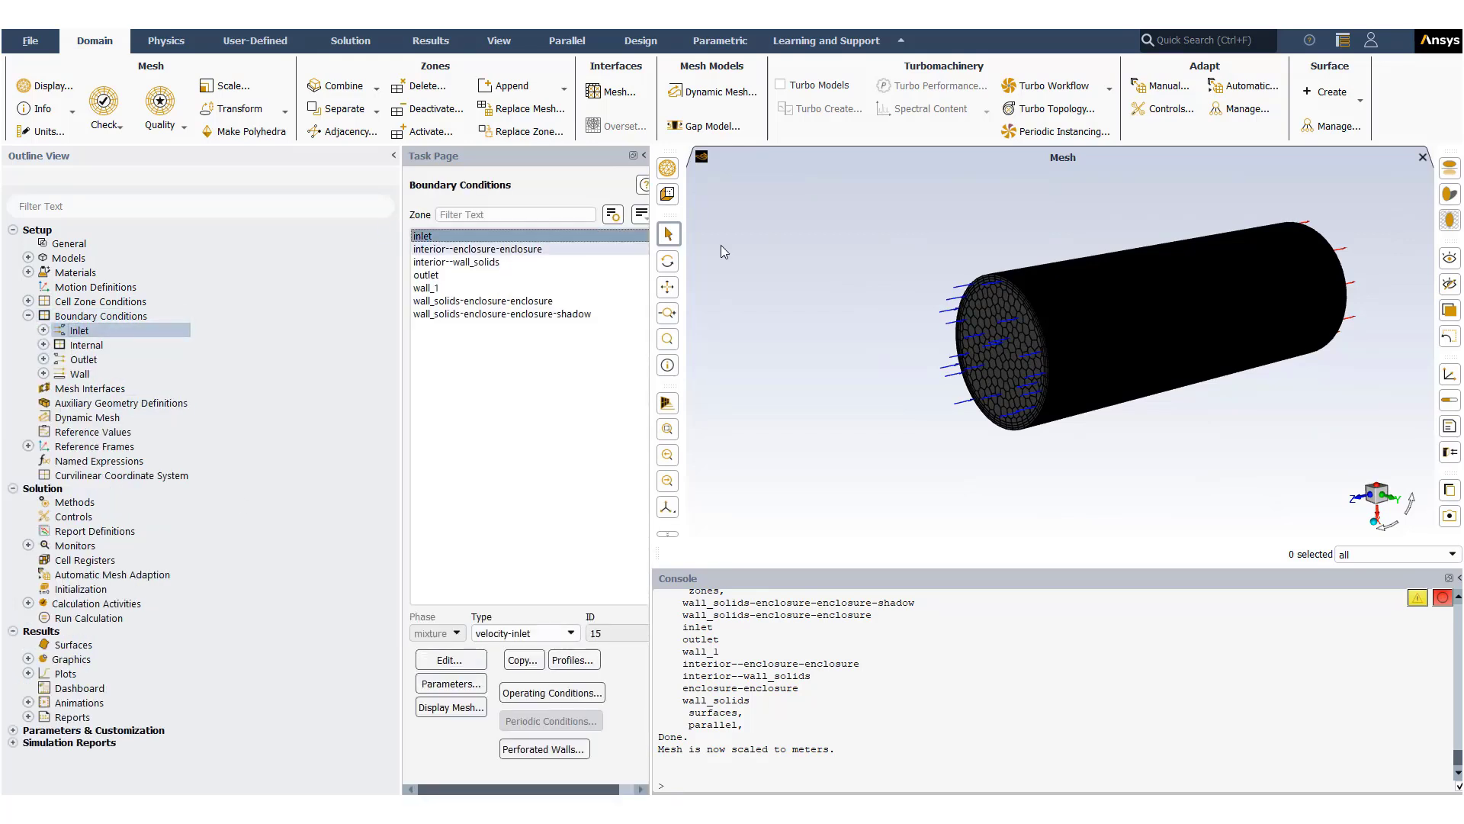
left_click_drag(396, 387, 311, 388)
left_click(625, 215)
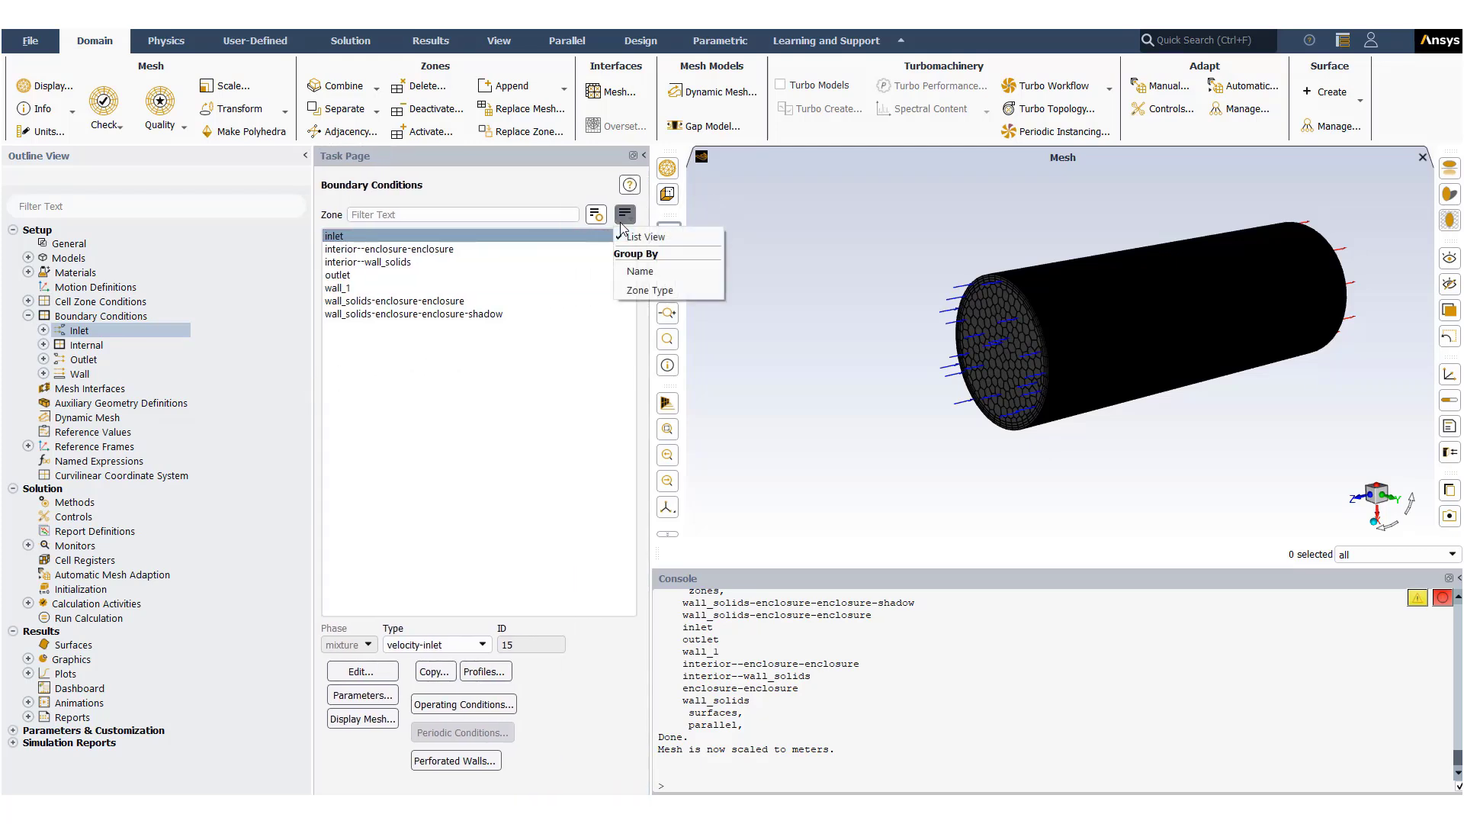
left_click(641, 293)
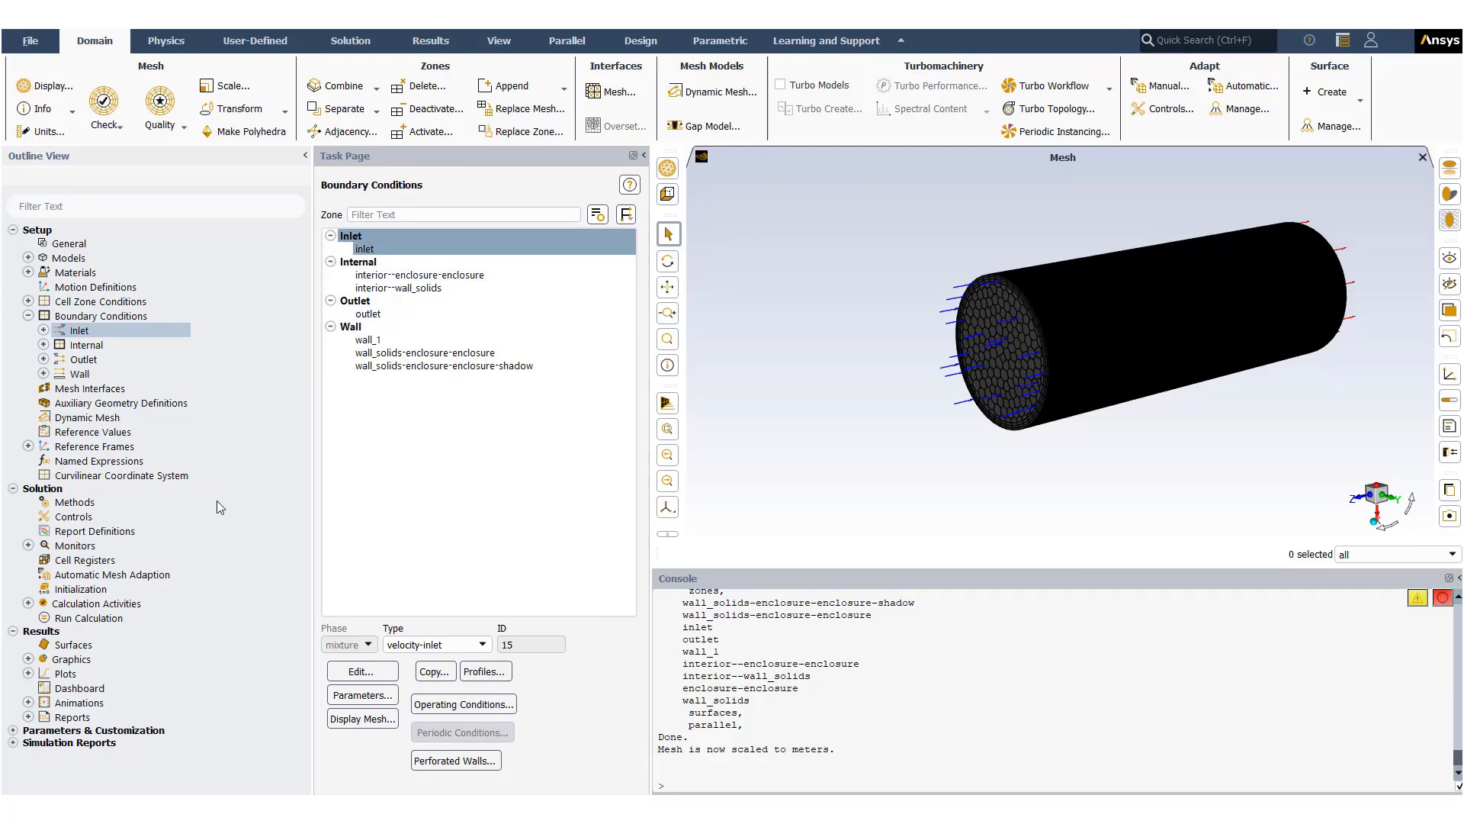
Step: Display only the inlet zone mesh and review its velocity-inlet settings
right_click(77, 331)
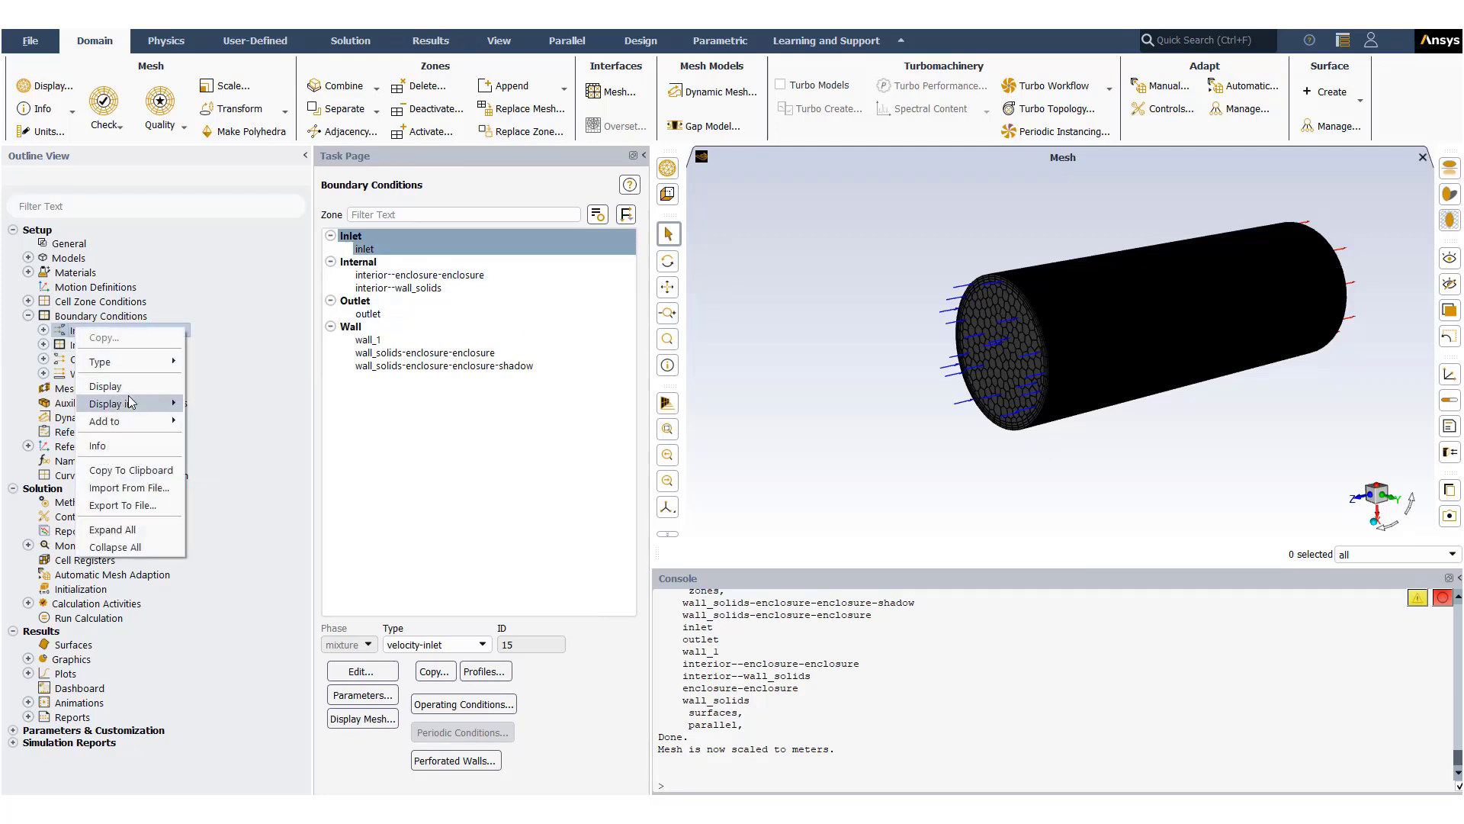
mouse_move(132, 406)
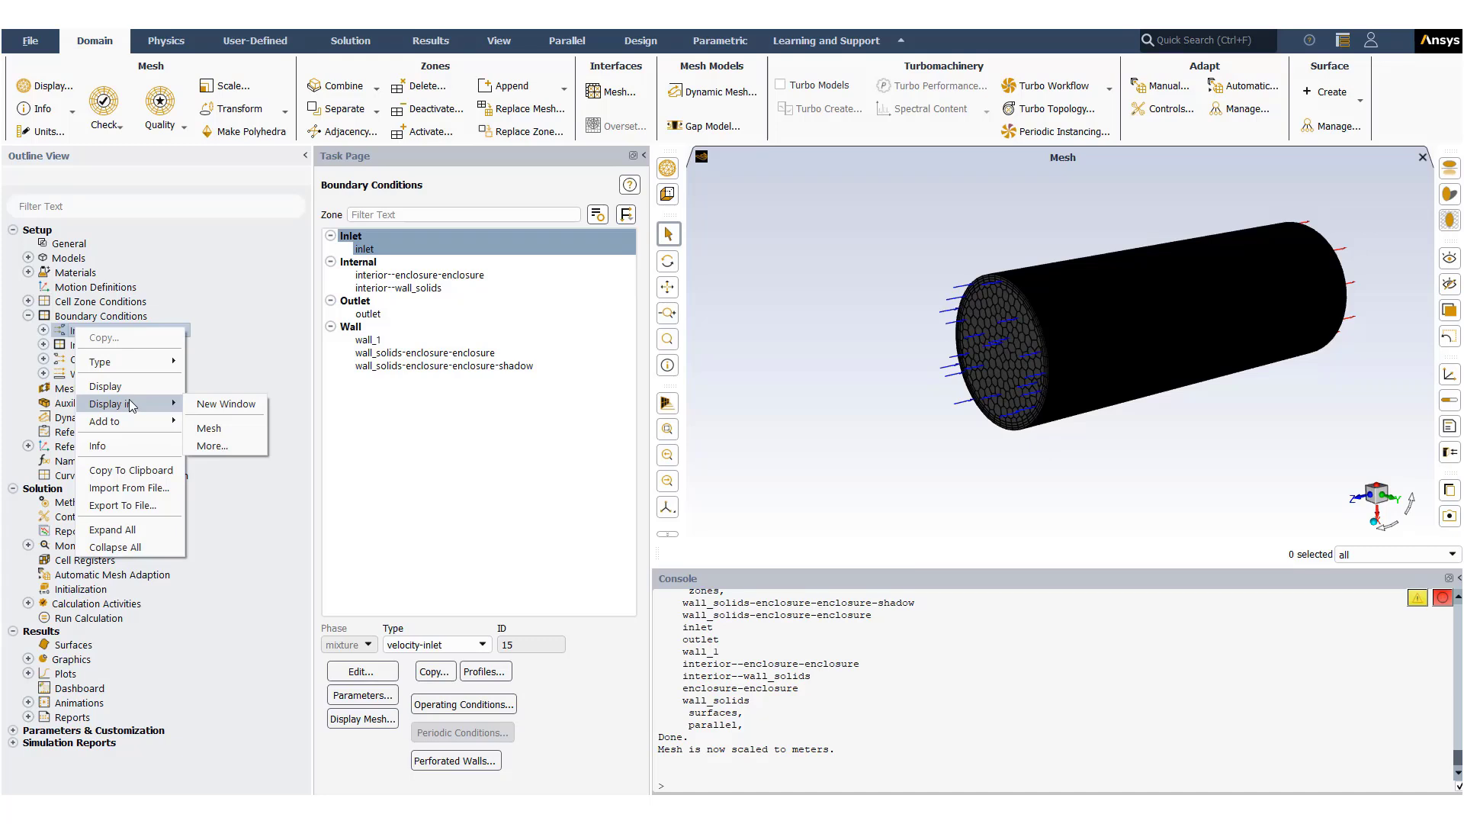
left_click(126, 386)
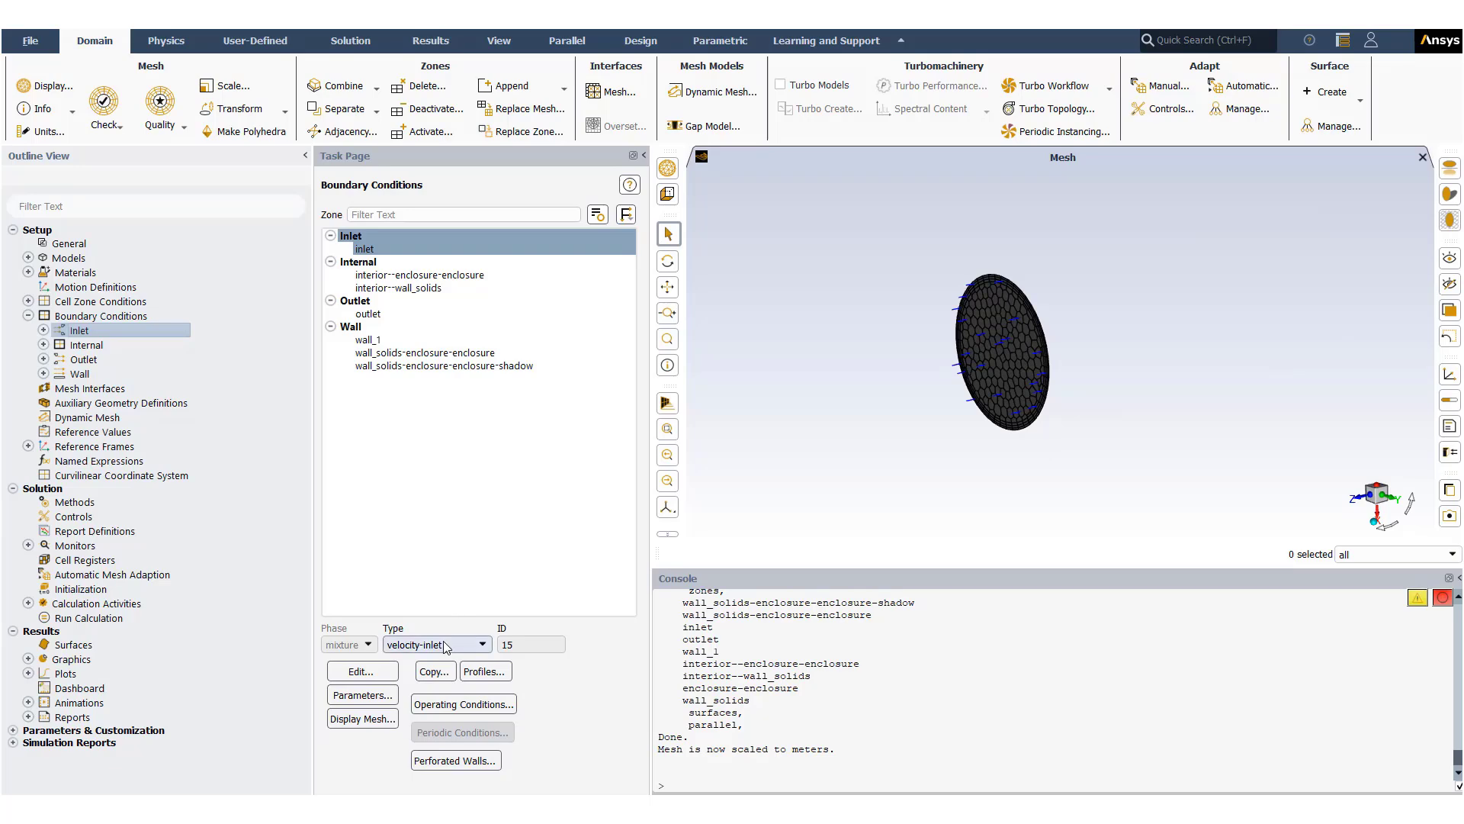
left_click(364, 674)
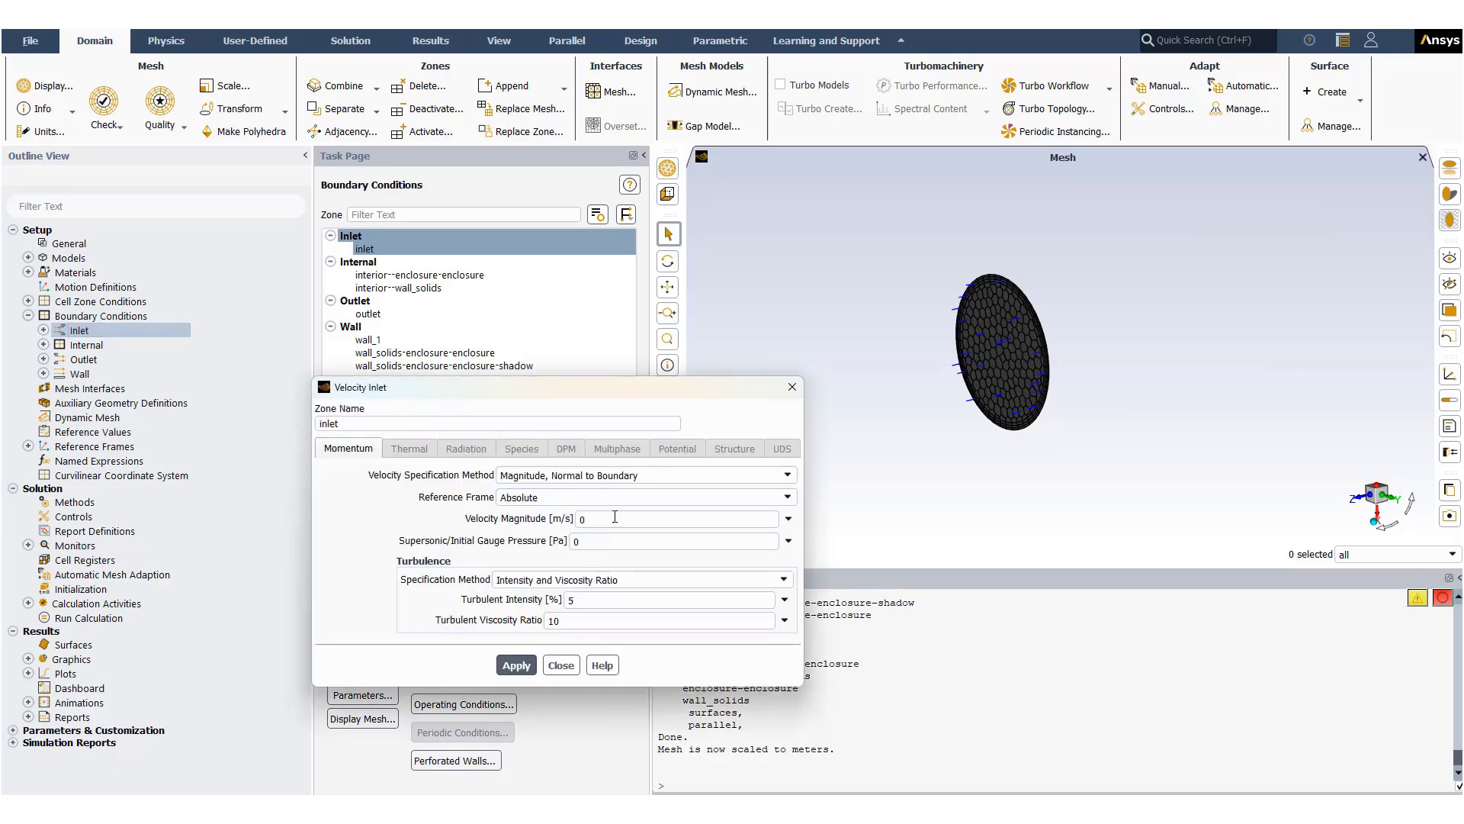
left_click(561, 665)
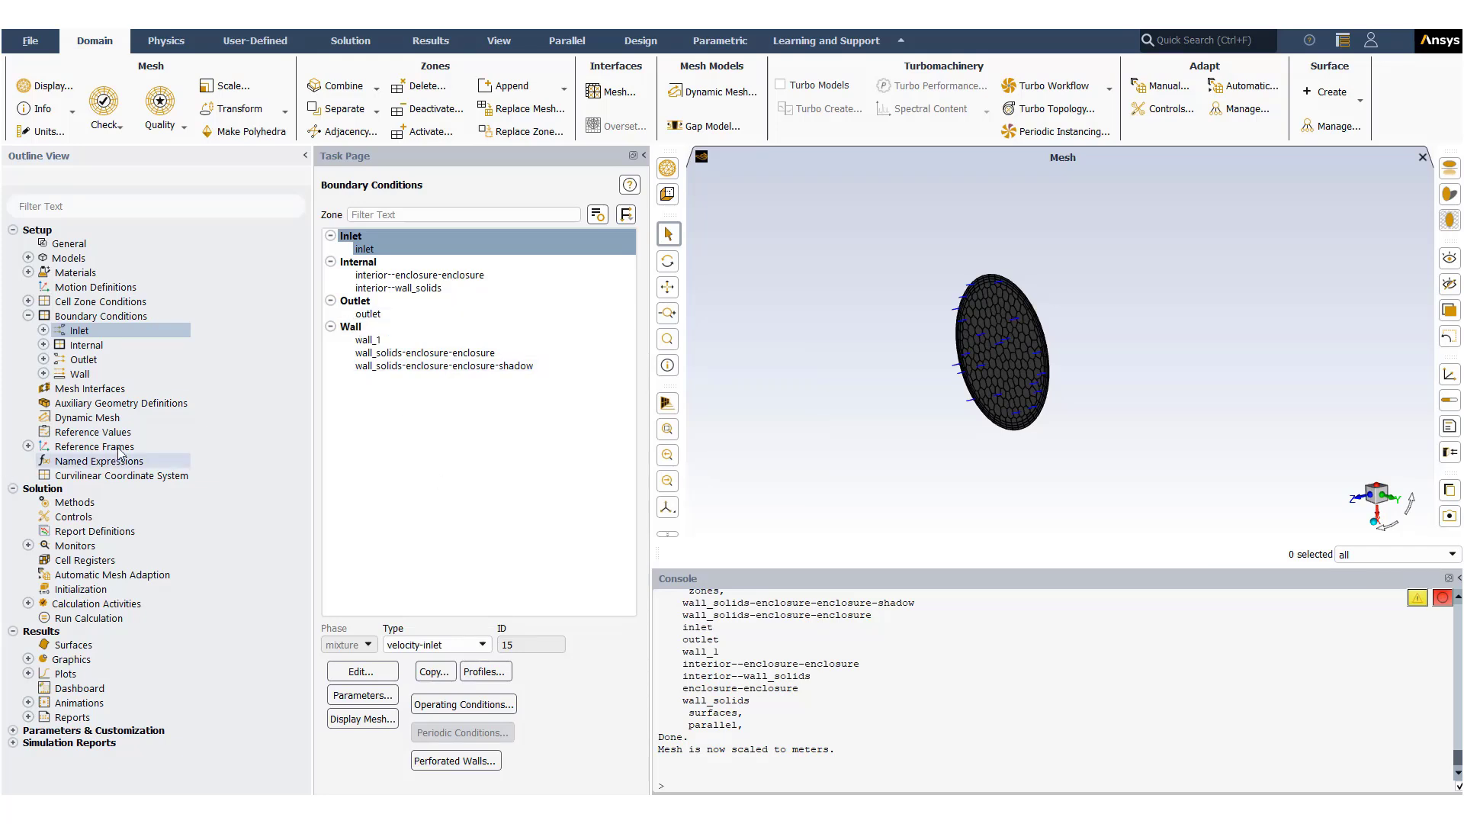
Step: Display the outlet zone mesh and review its pressure-outlet settings with 0 Pa gauge pressure
left_click(97, 362)
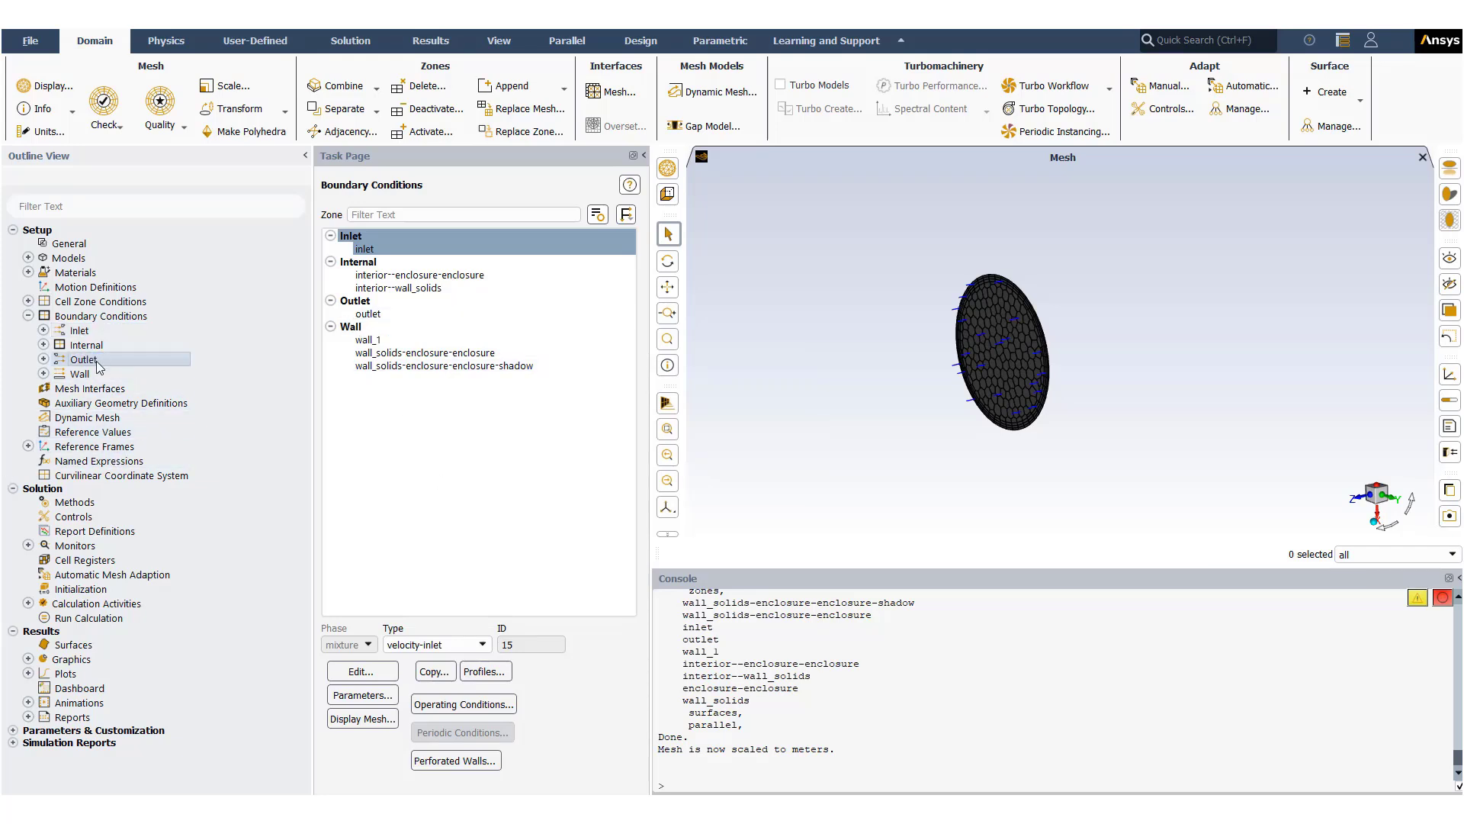
right_click(97, 363)
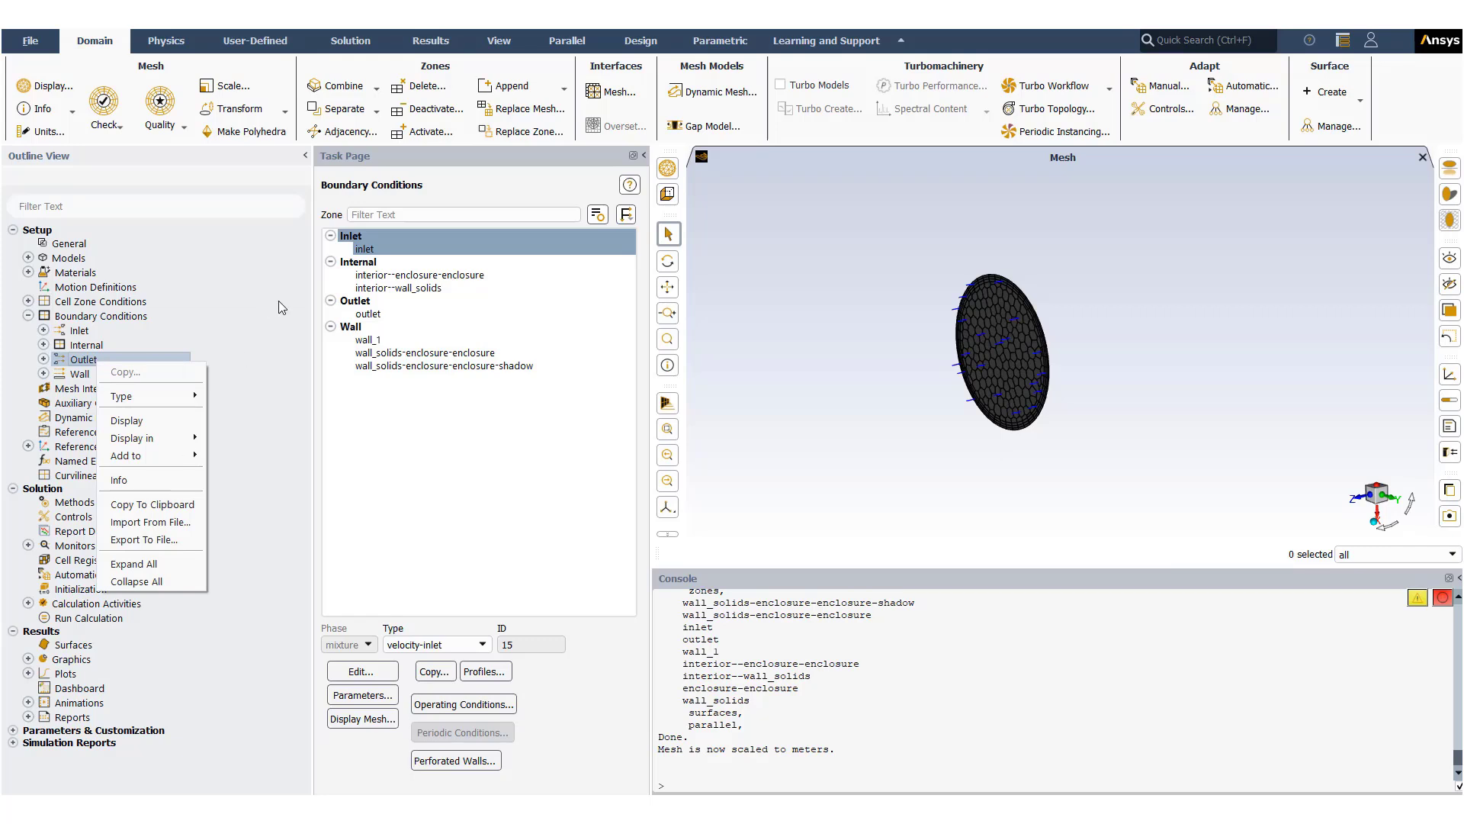
left_click(369, 313)
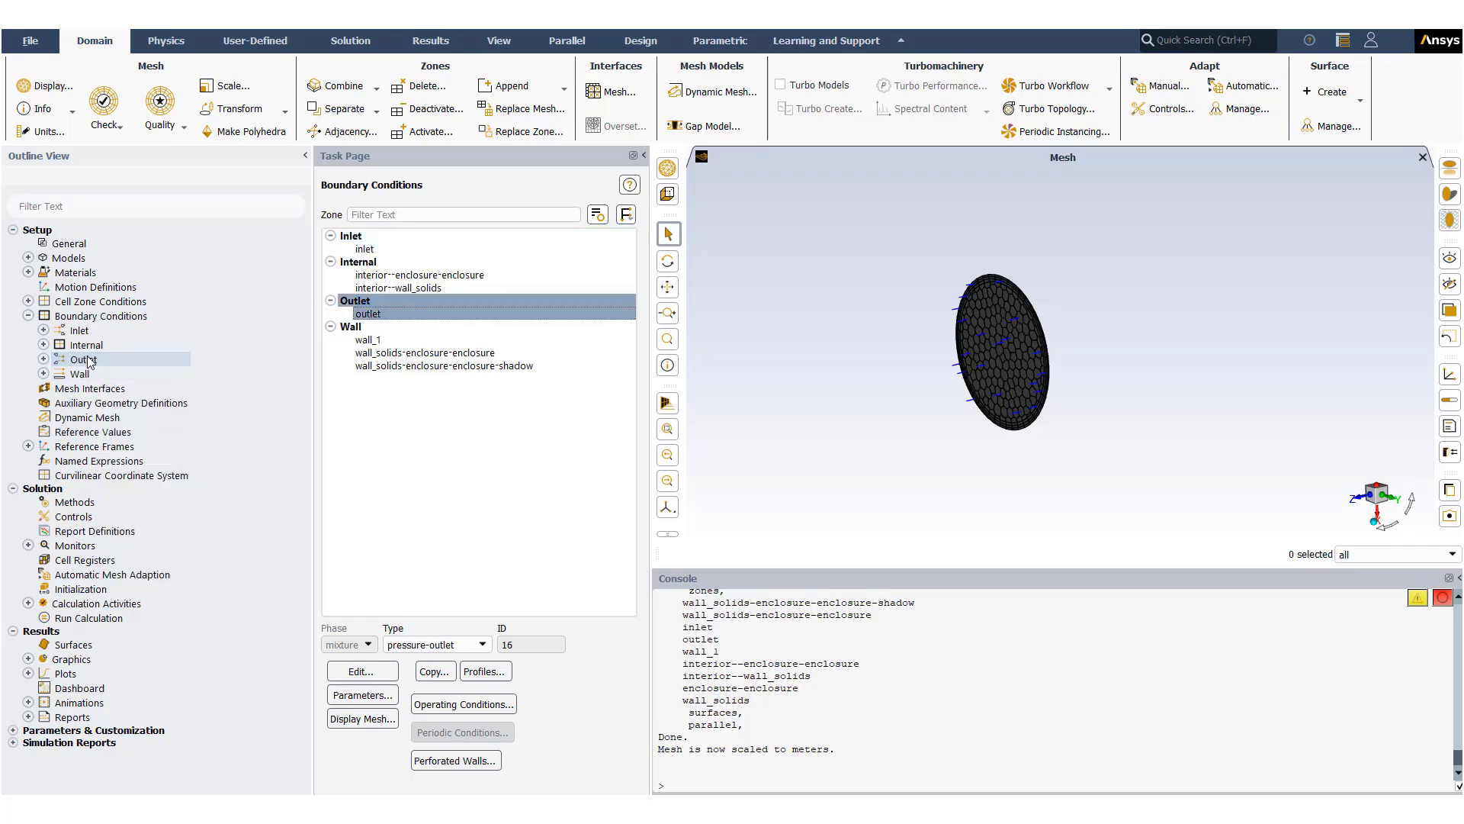
right_click(90, 361)
left_click(153, 414)
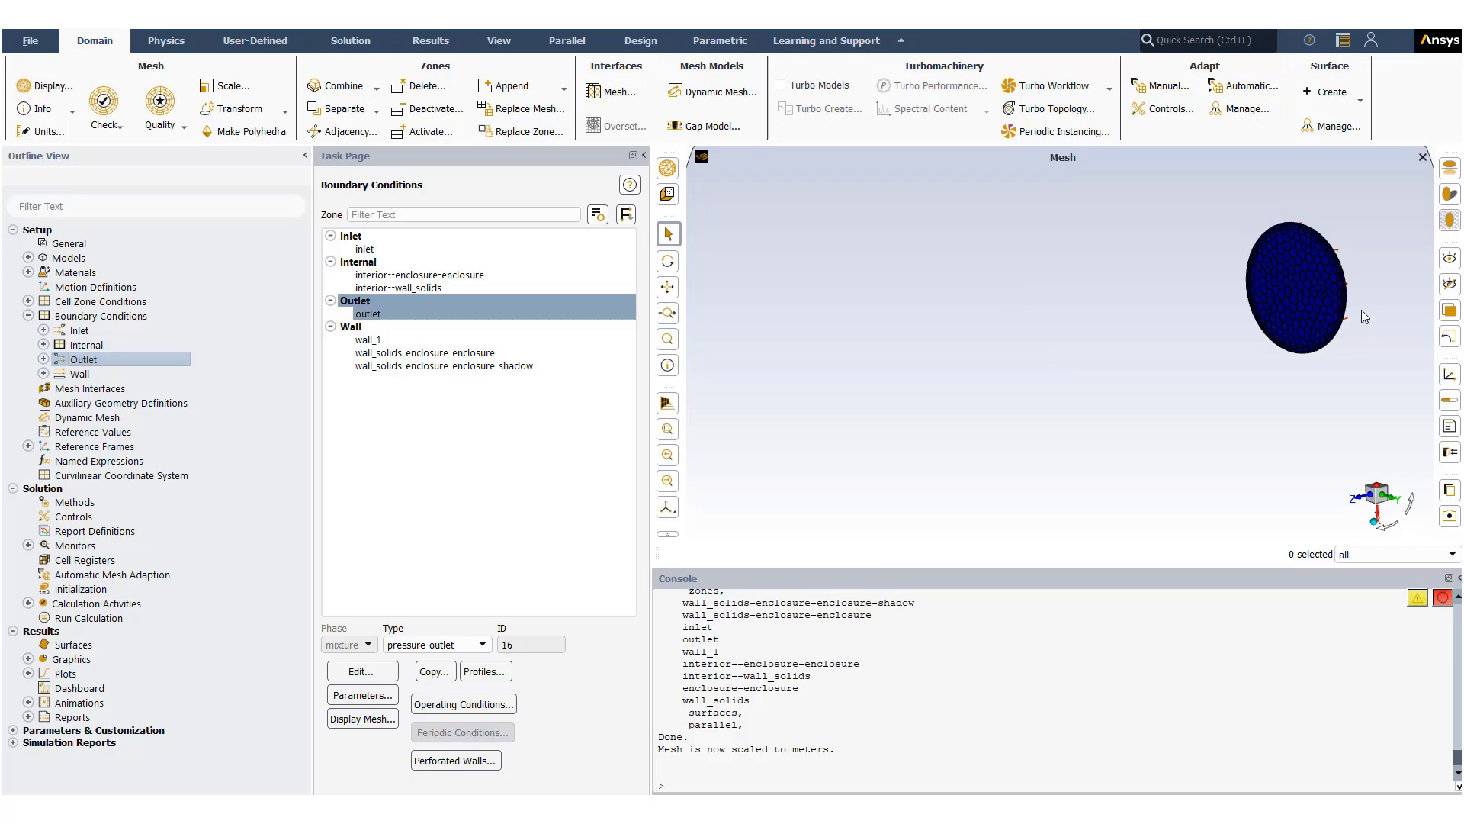
scroll(1361, 310, "up", 4)
scroll(1311, 290, "down", 2)
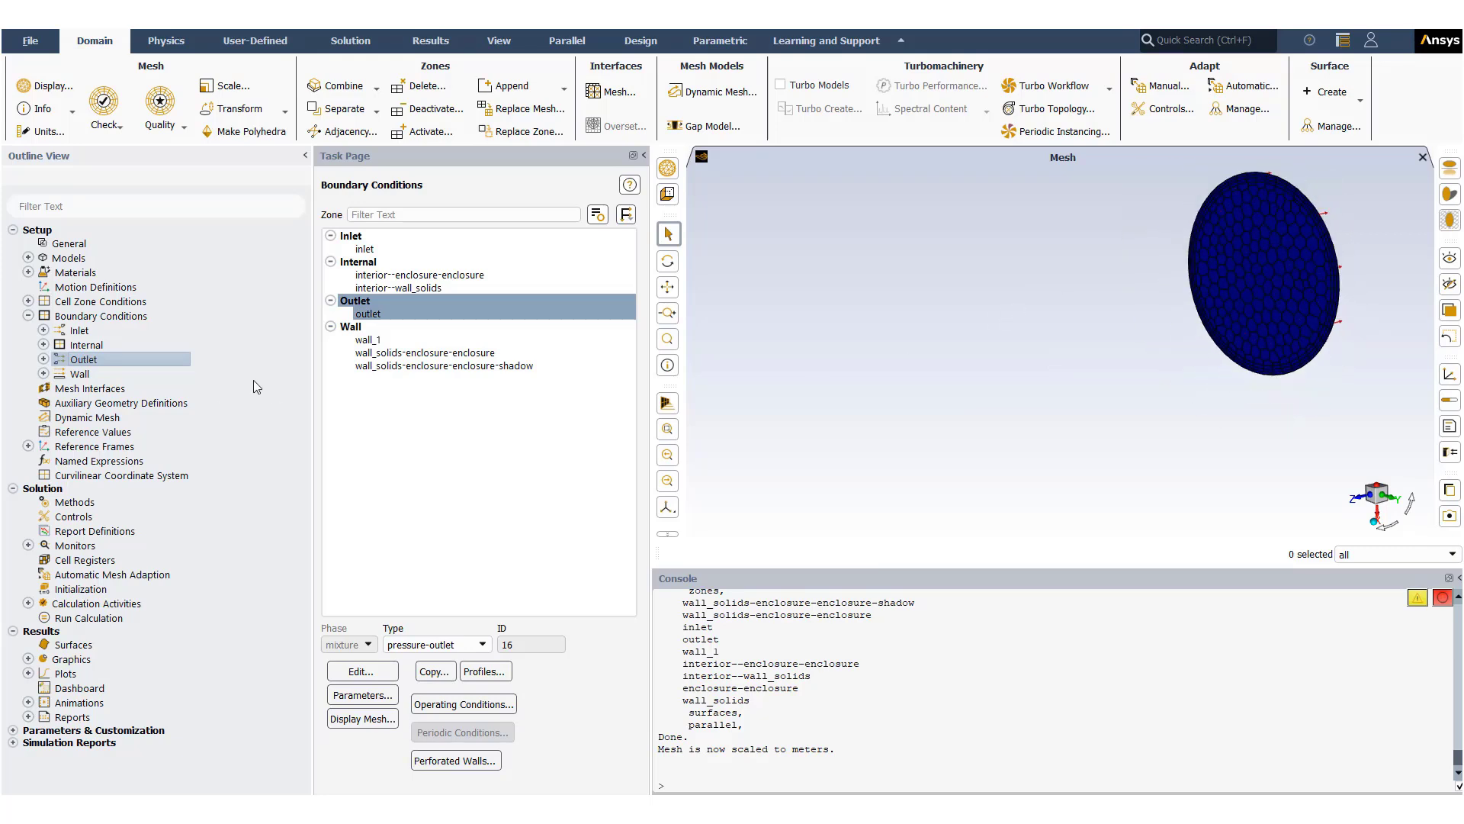
left_click(376, 674)
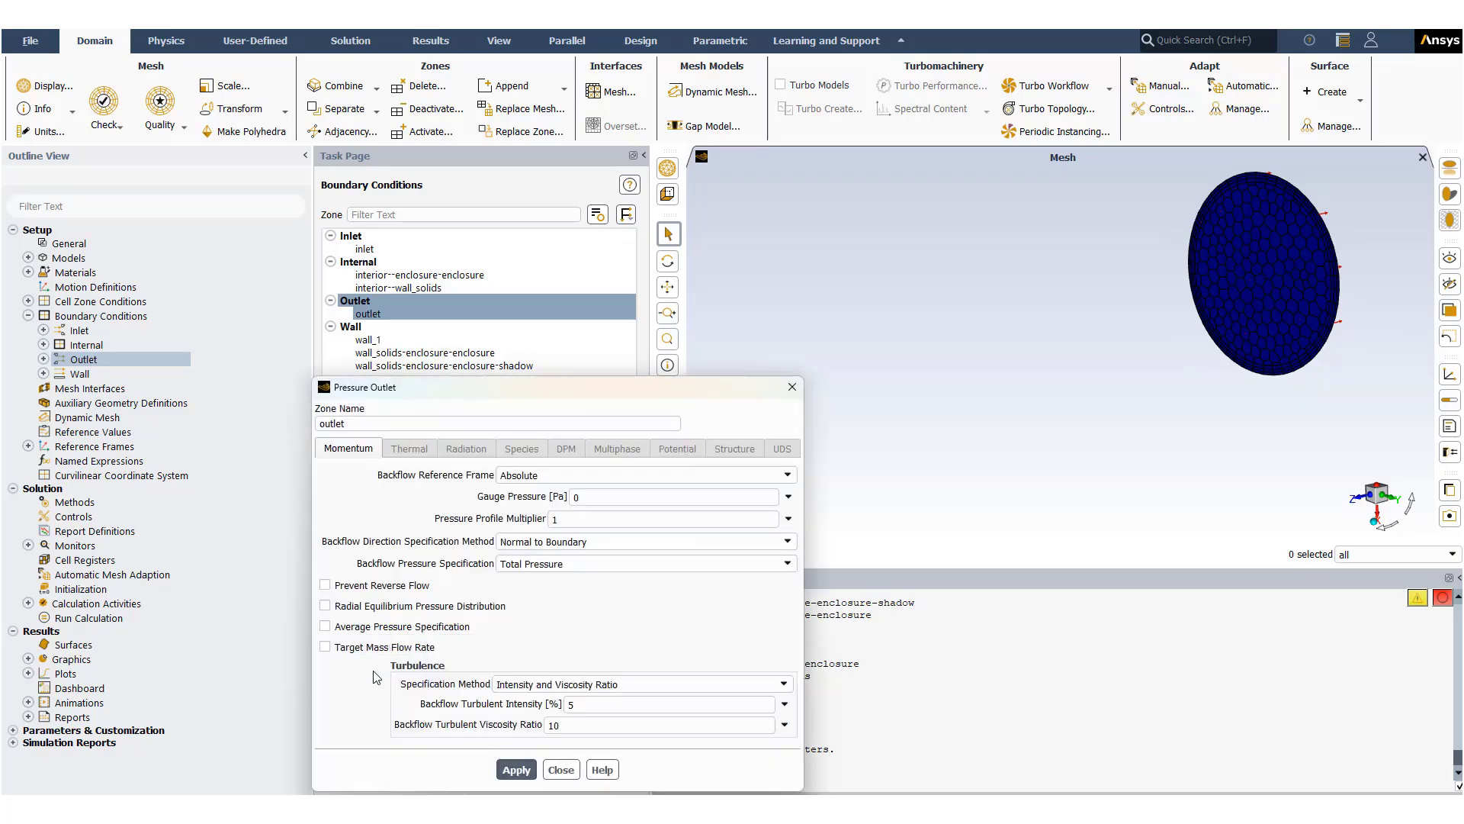
left_click(561, 769)
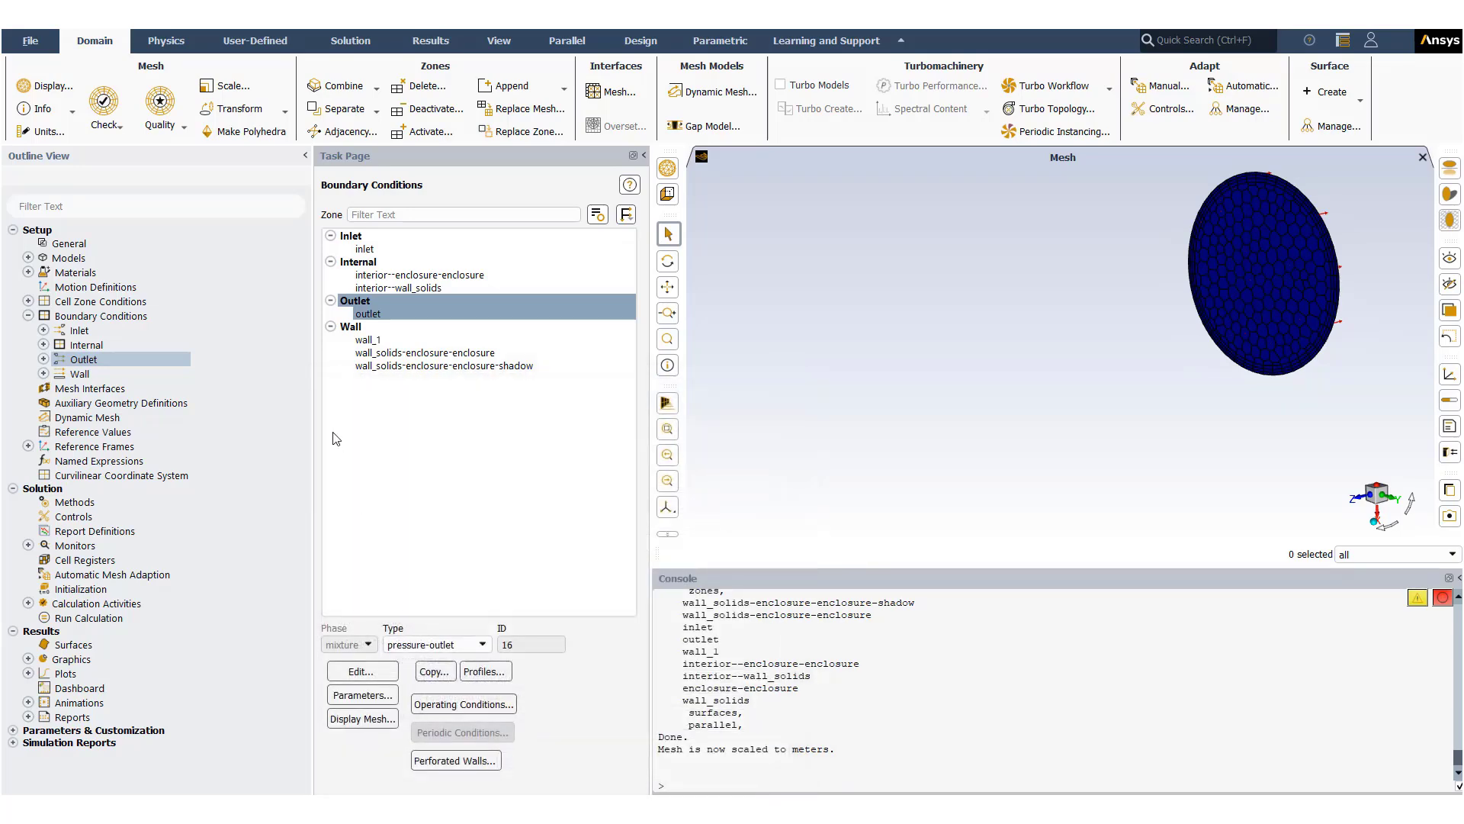
left_click(368, 340)
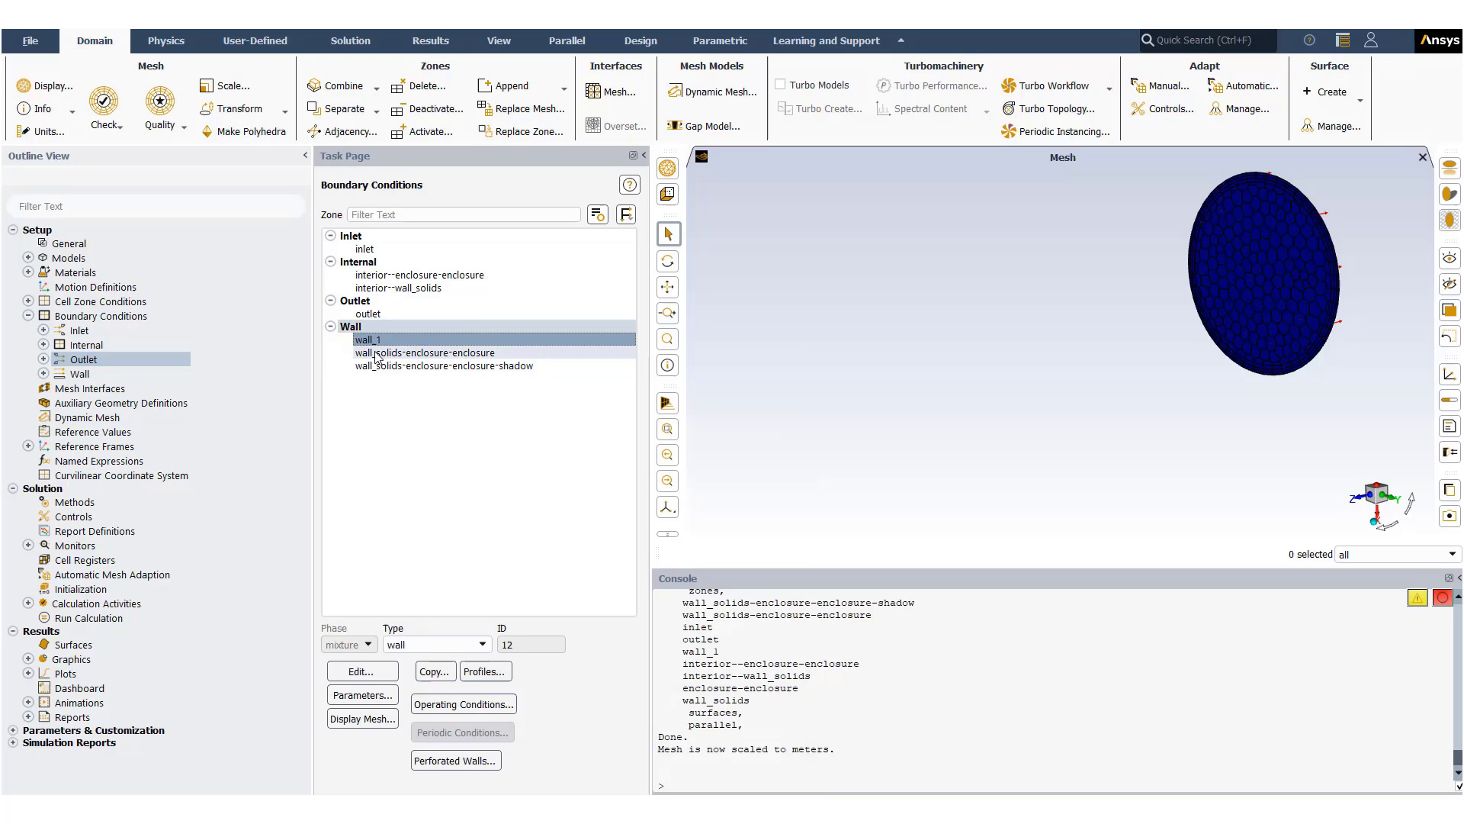
Step: Expand the Wall group and display the wall_1 zone as a cylinder
left_click(44, 373)
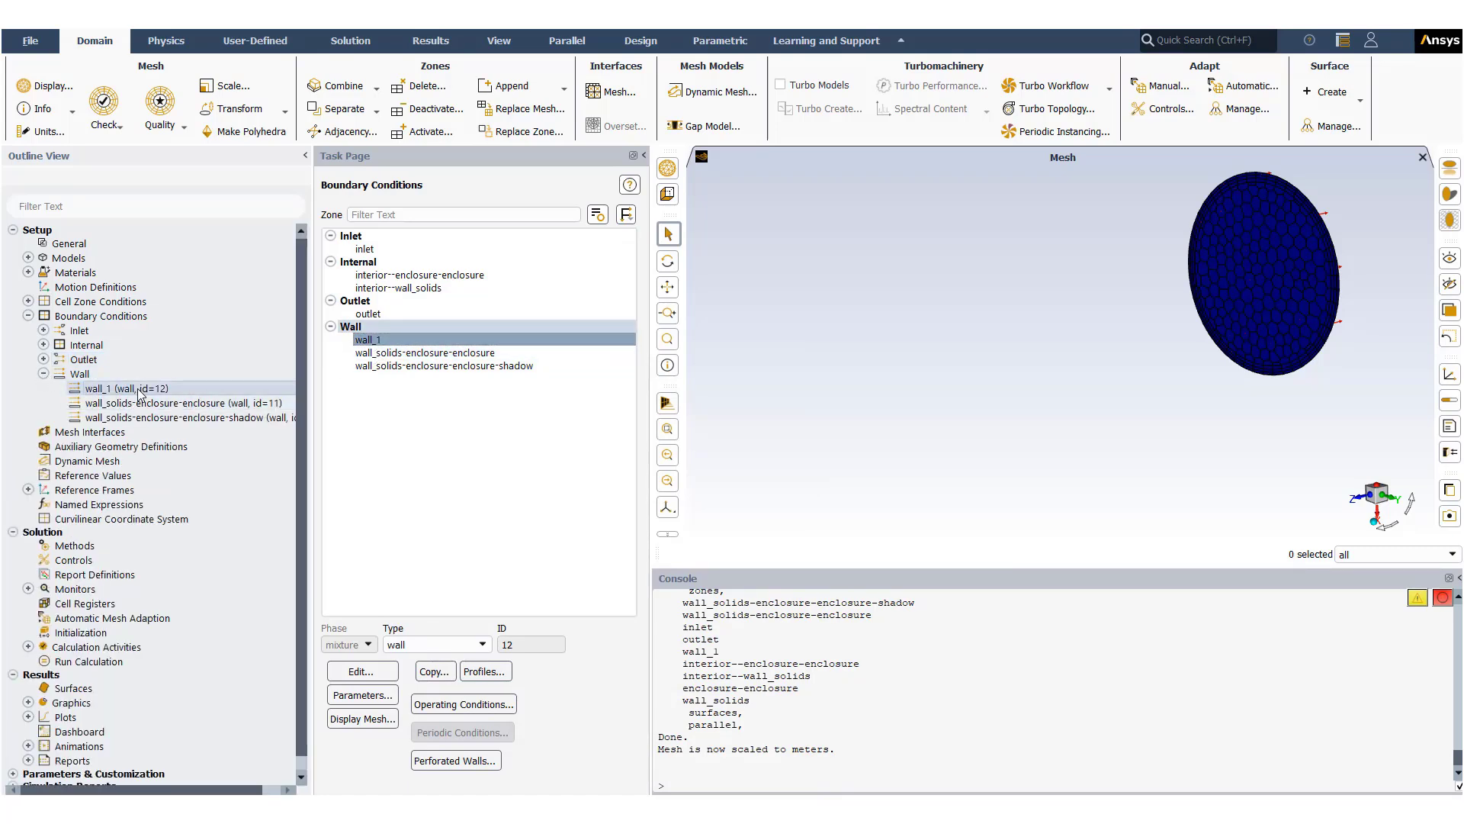
right_click(140, 391)
left_click(178, 467)
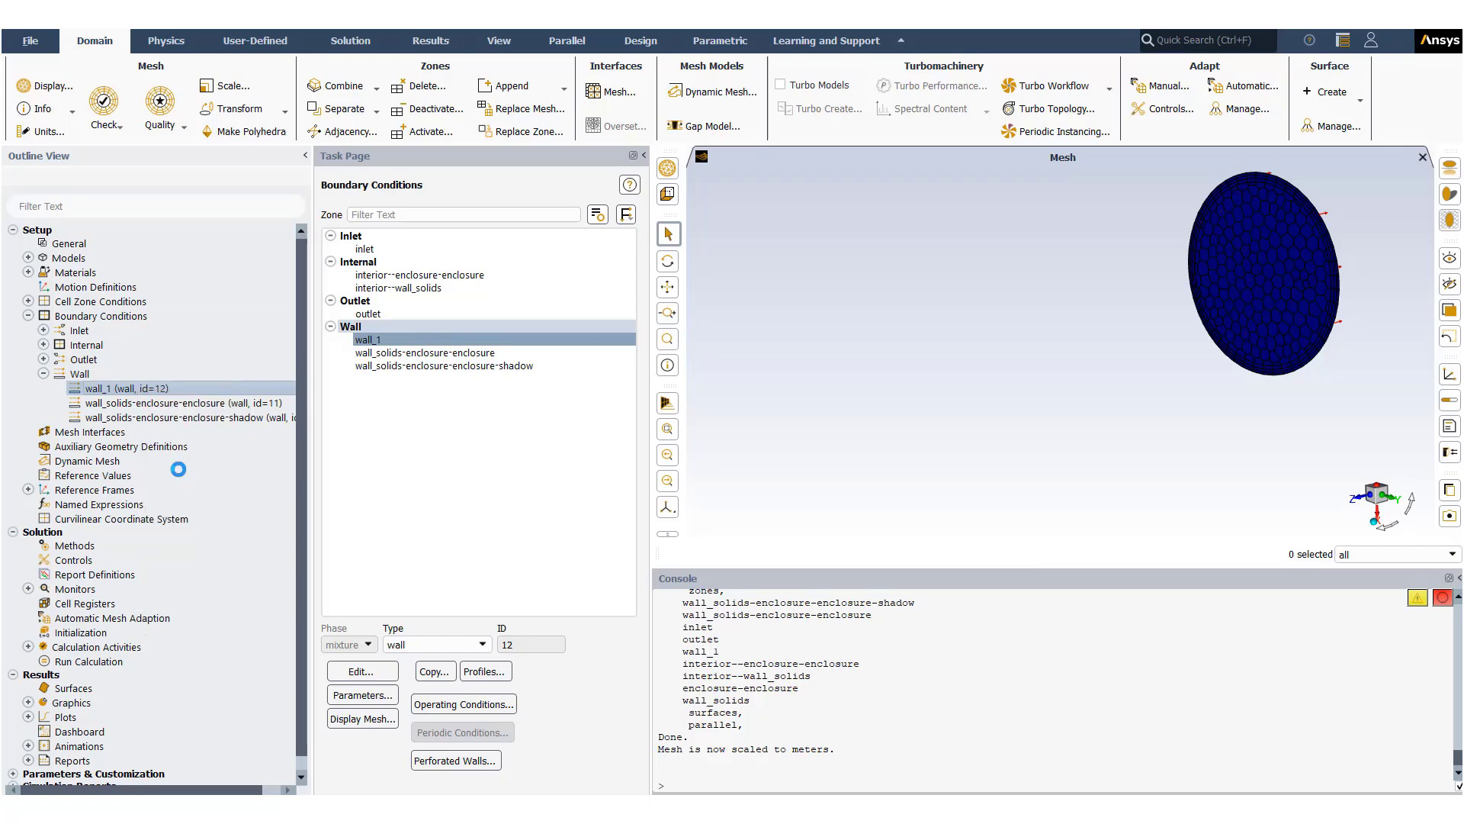
left_click_drag(850, 428, 943, 427)
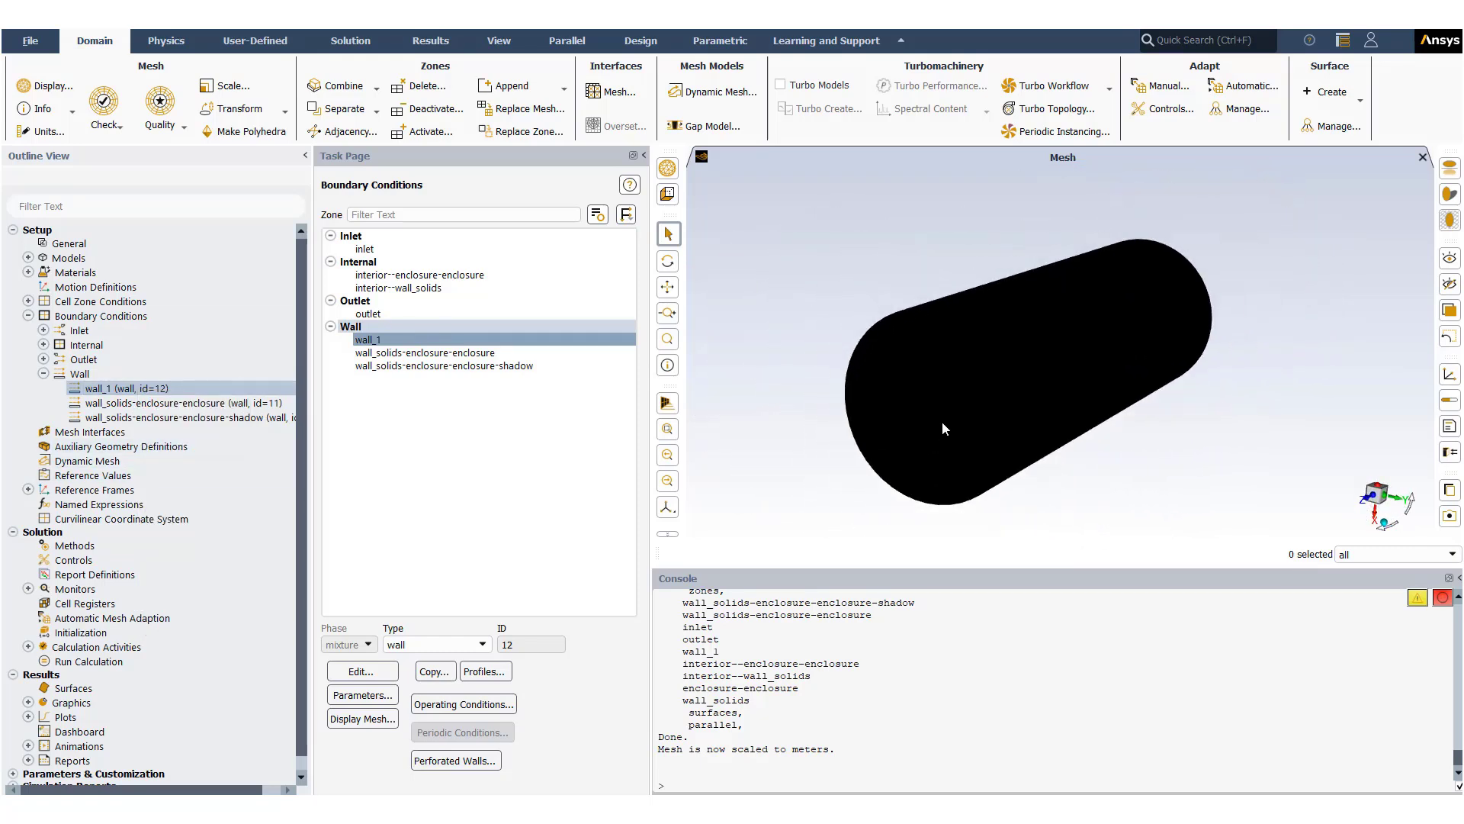
scroll(944, 429, "down", 2)
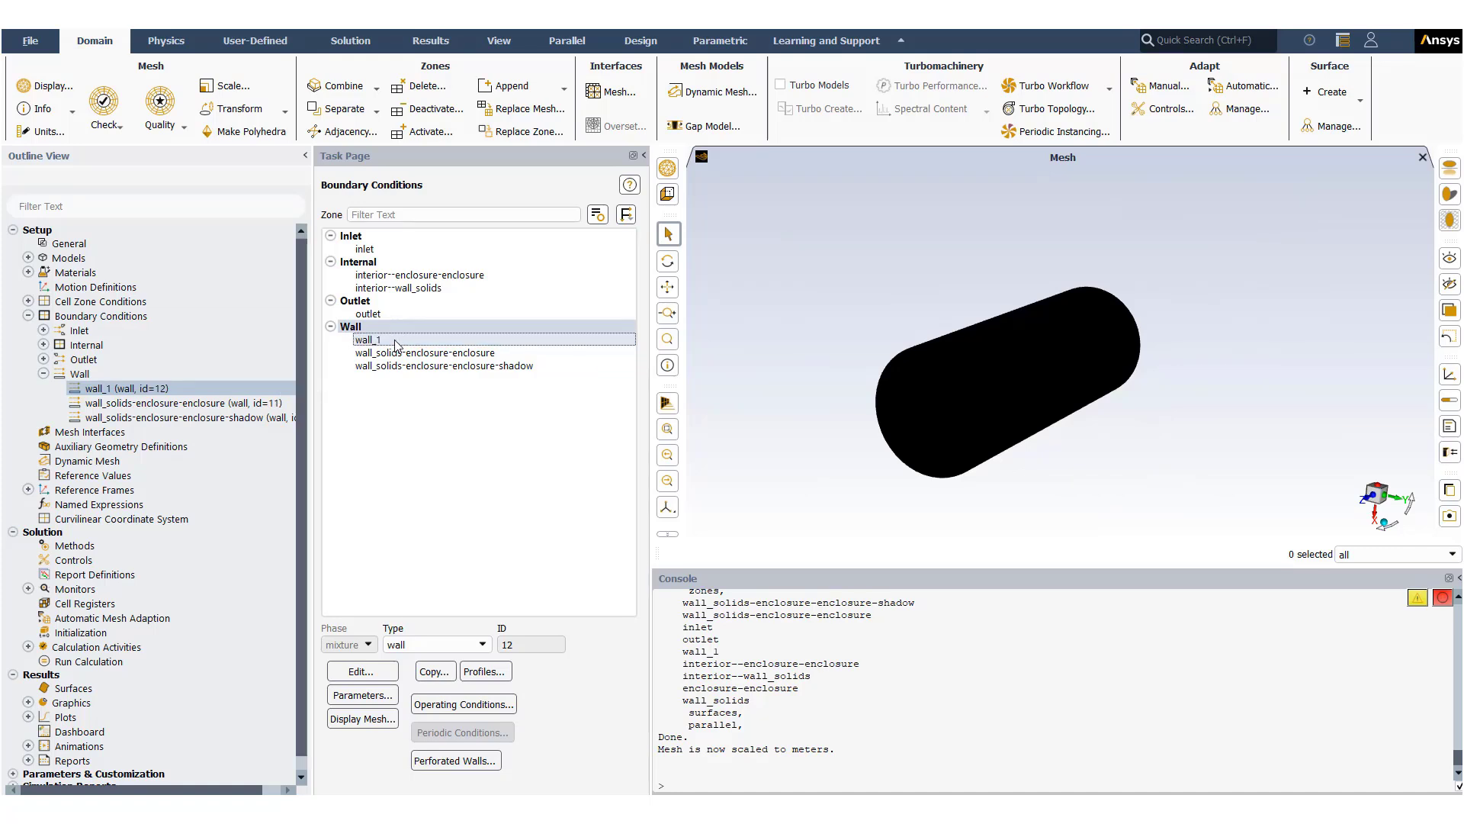
Step: Review wall_solids-enclosure-enclosure's Wall settings: stationary, no-slip, left unchanged
left_click(406, 367)
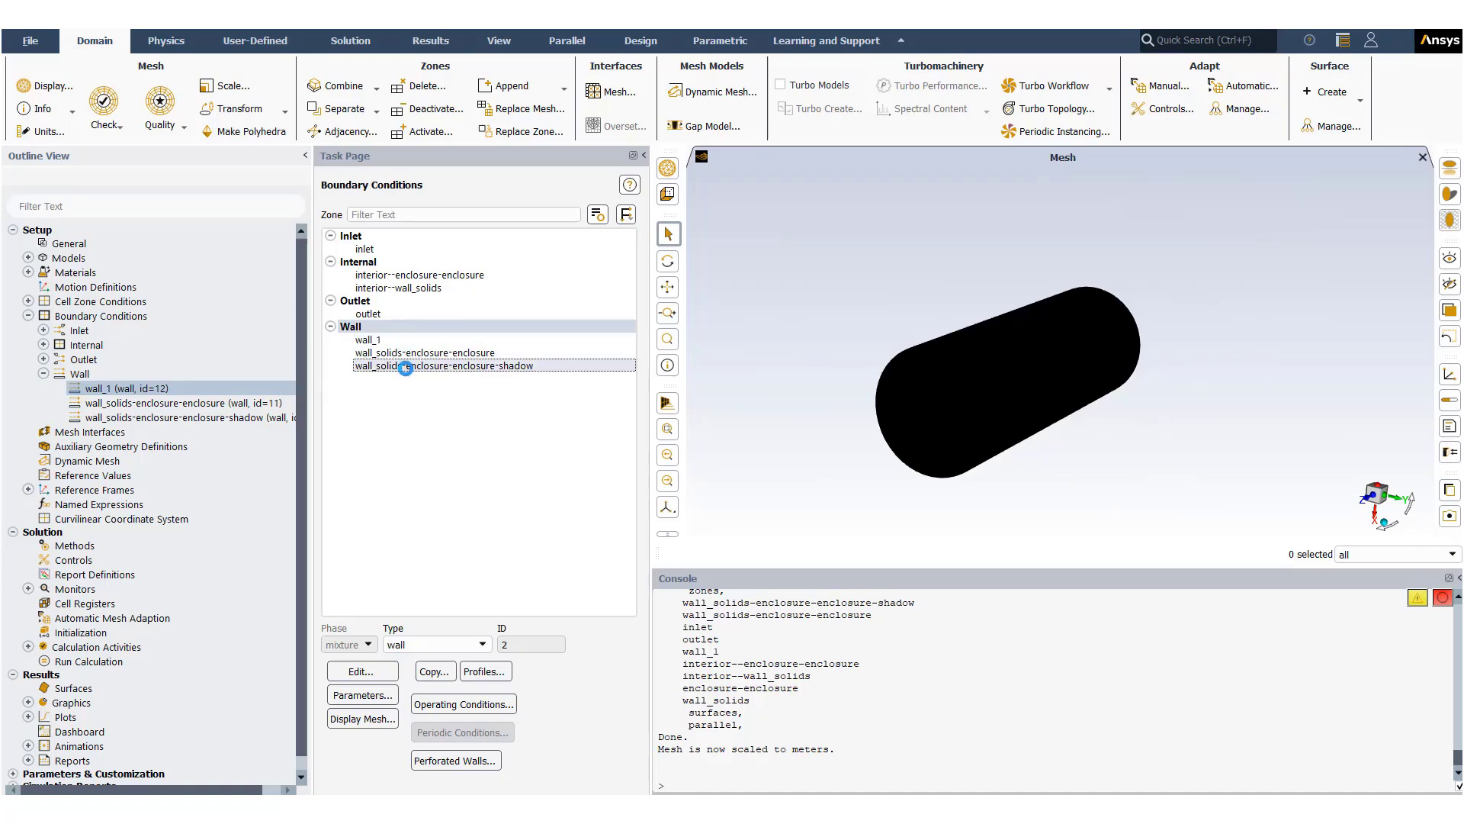
left_click(415, 366)
left_click(421, 366)
left_click(420, 366)
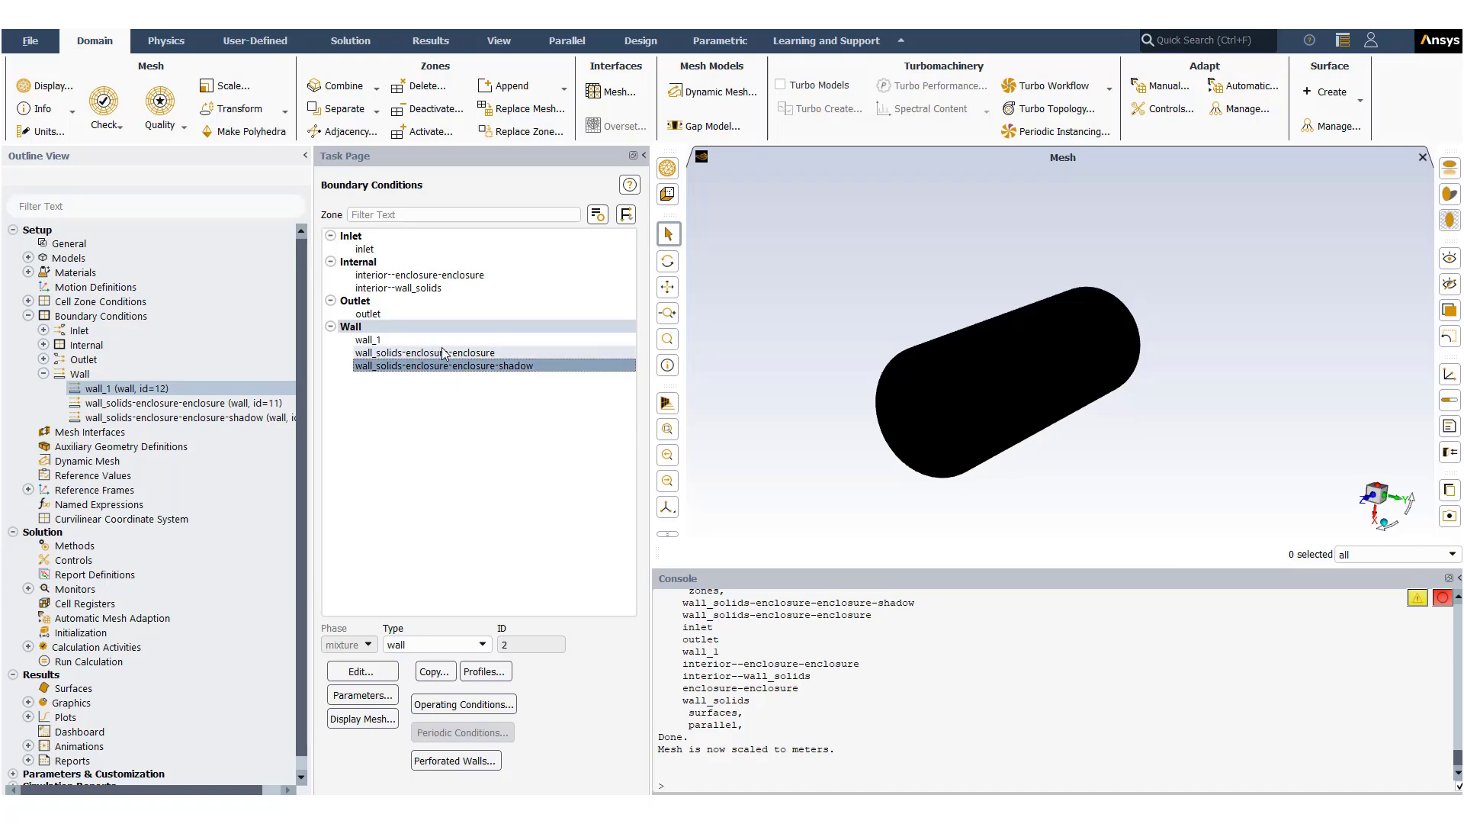
left_click(454, 367)
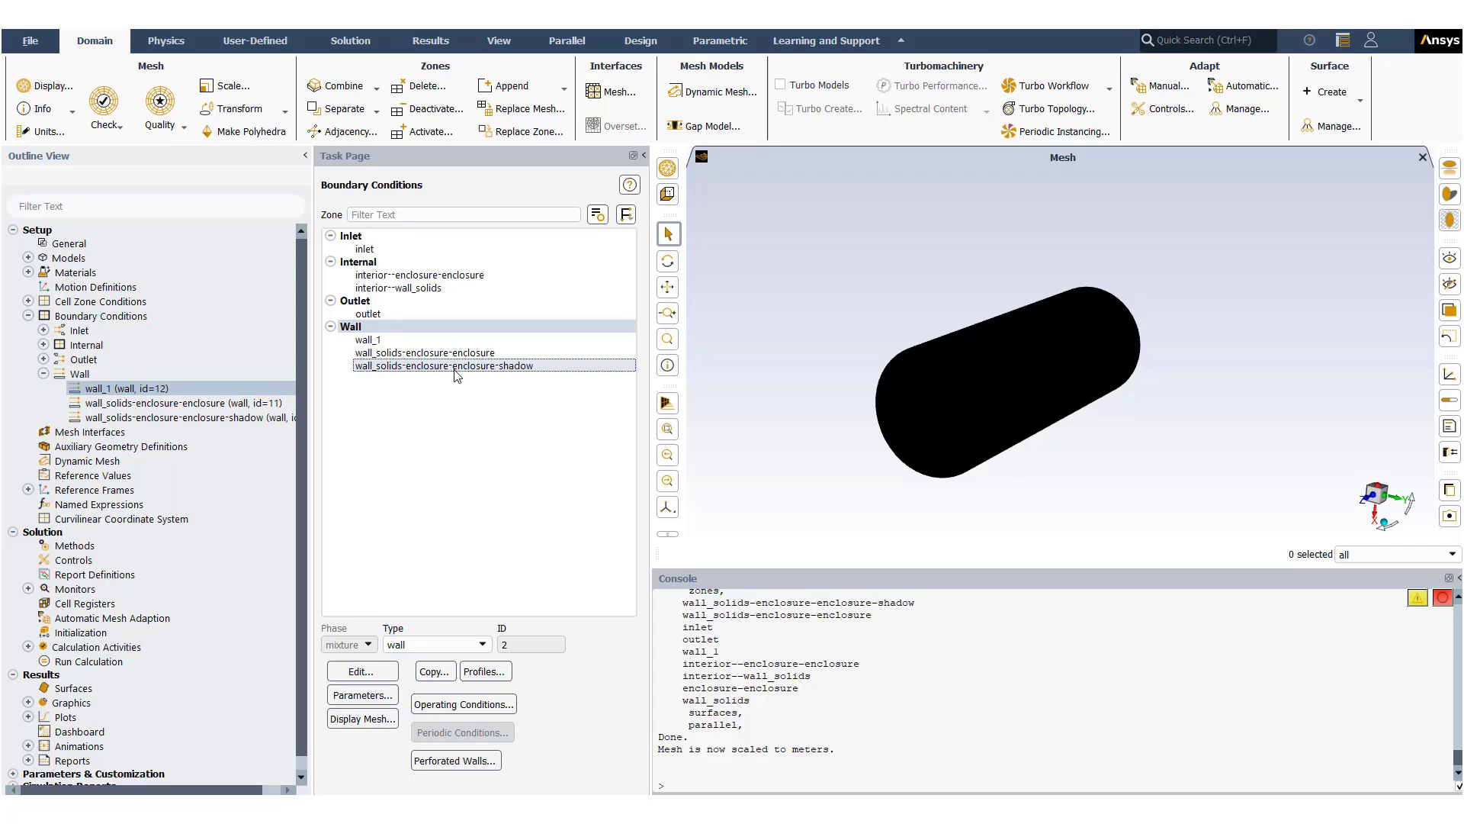
left_click(455, 367)
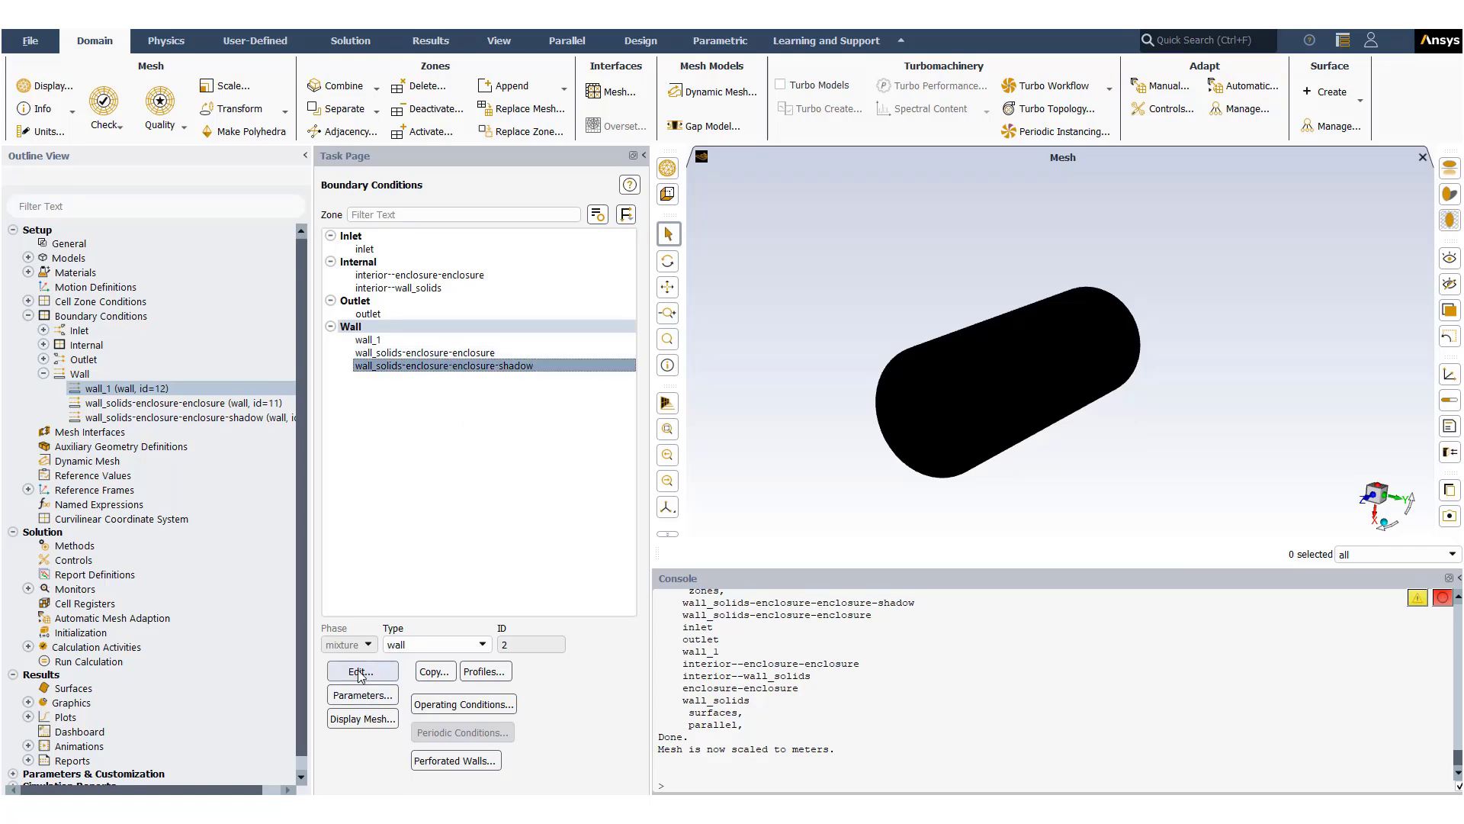
left_click(441, 352)
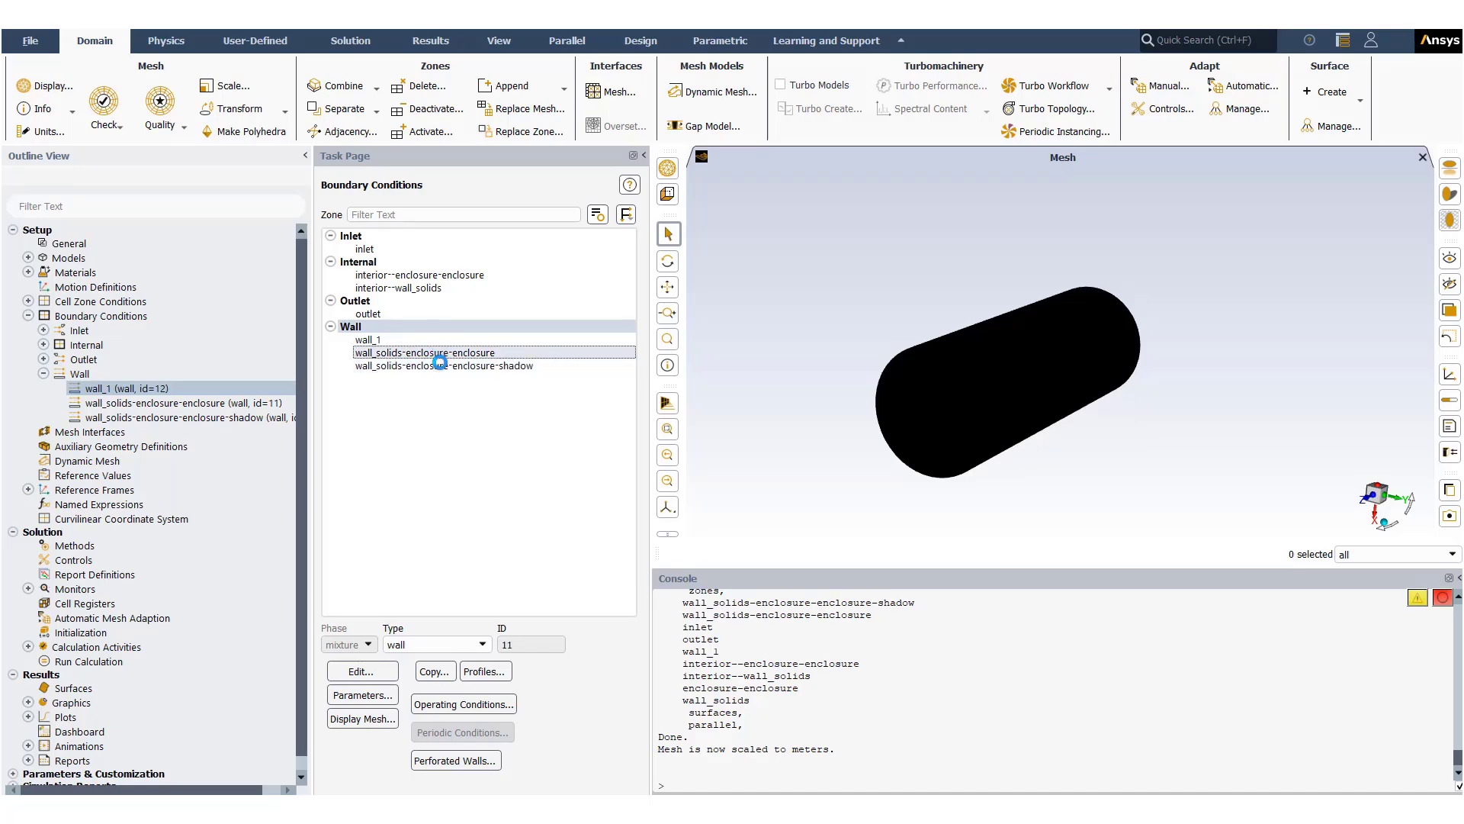
left_click(382, 671)
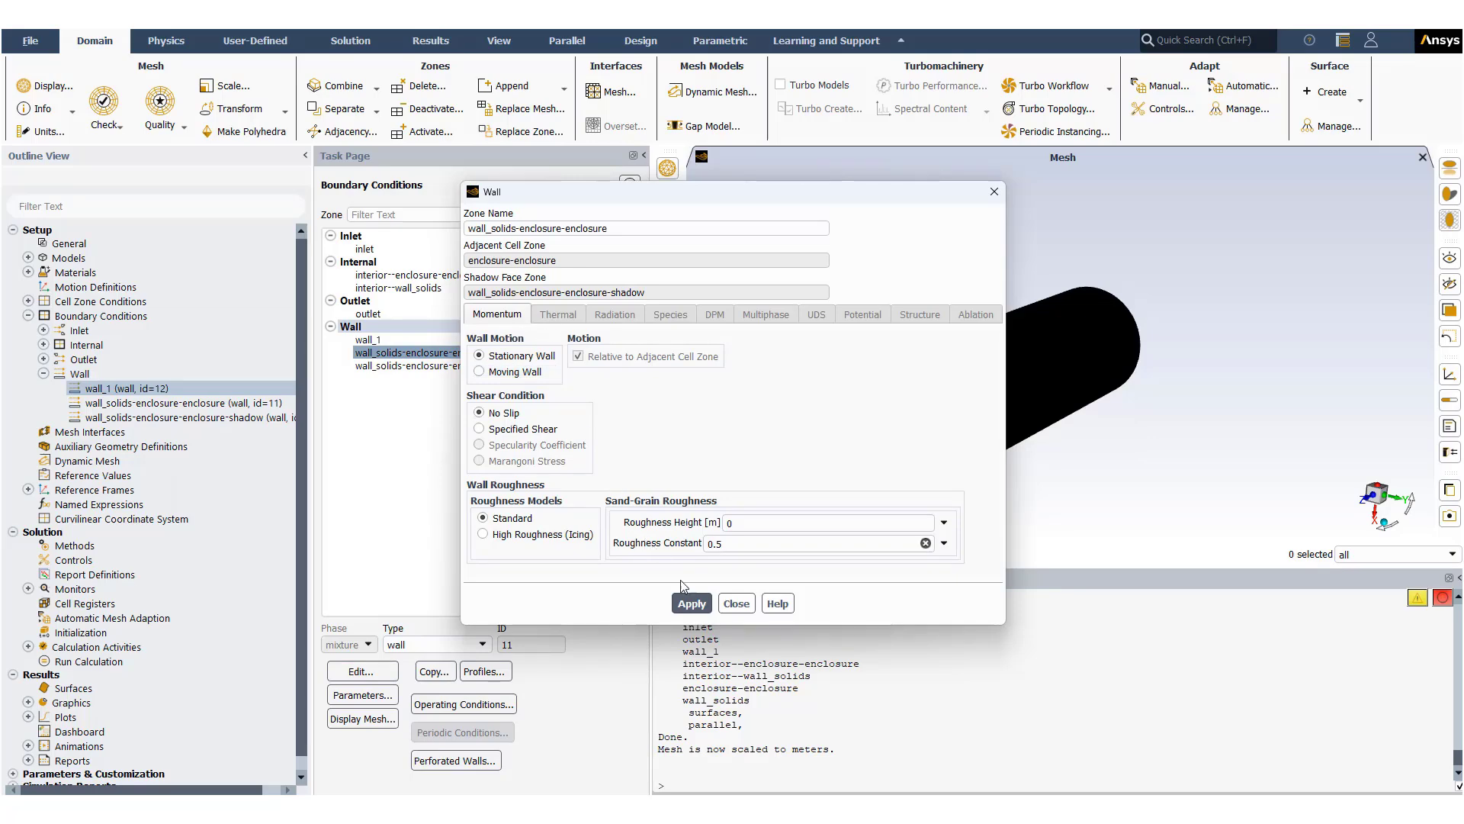
left_click(736, 603)
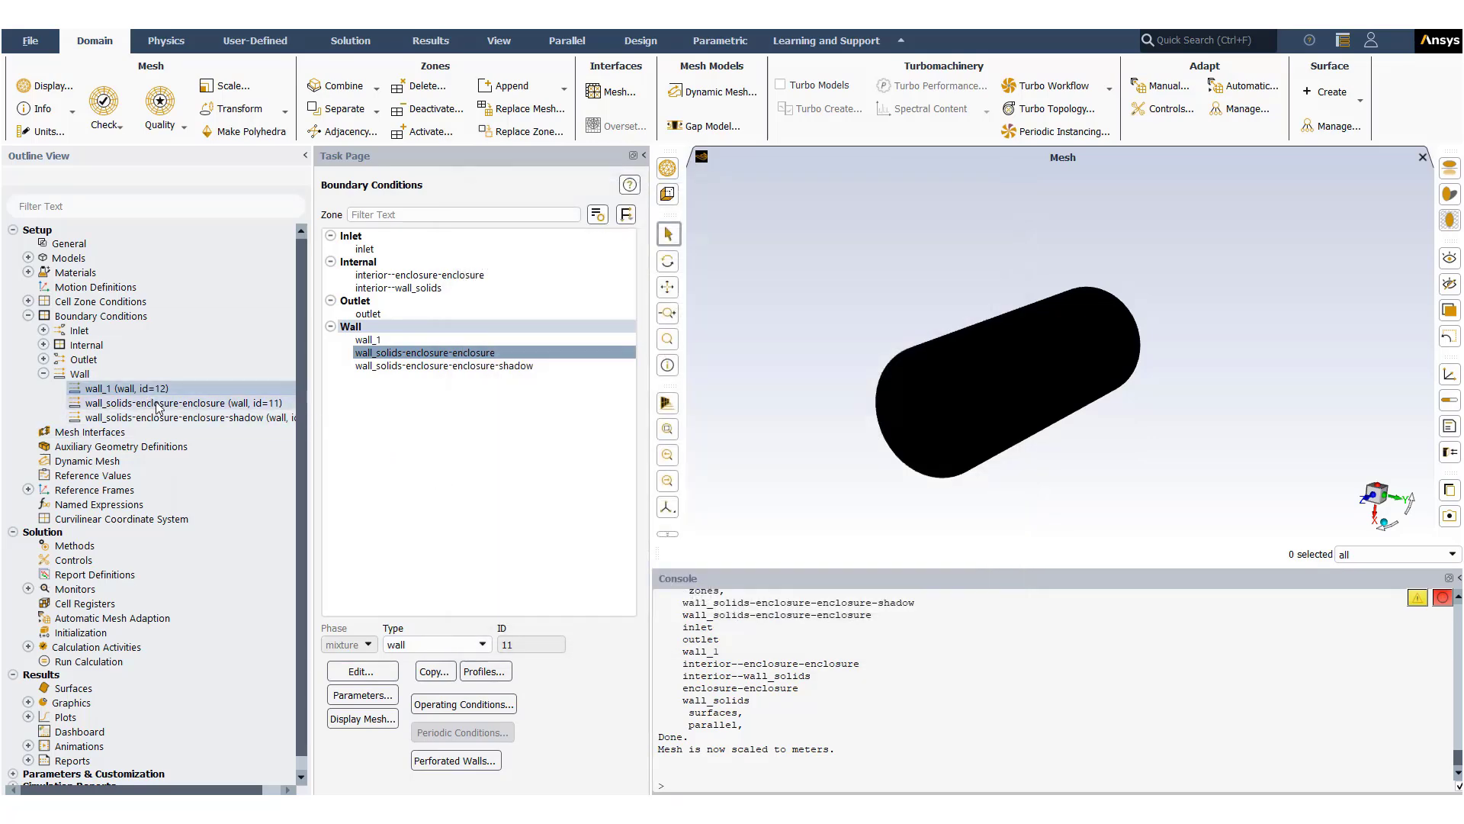
Step: Display the wall_solids-enclosure-enclosure mesh to reveal the polyhedral shaft
left_click(244, 405)
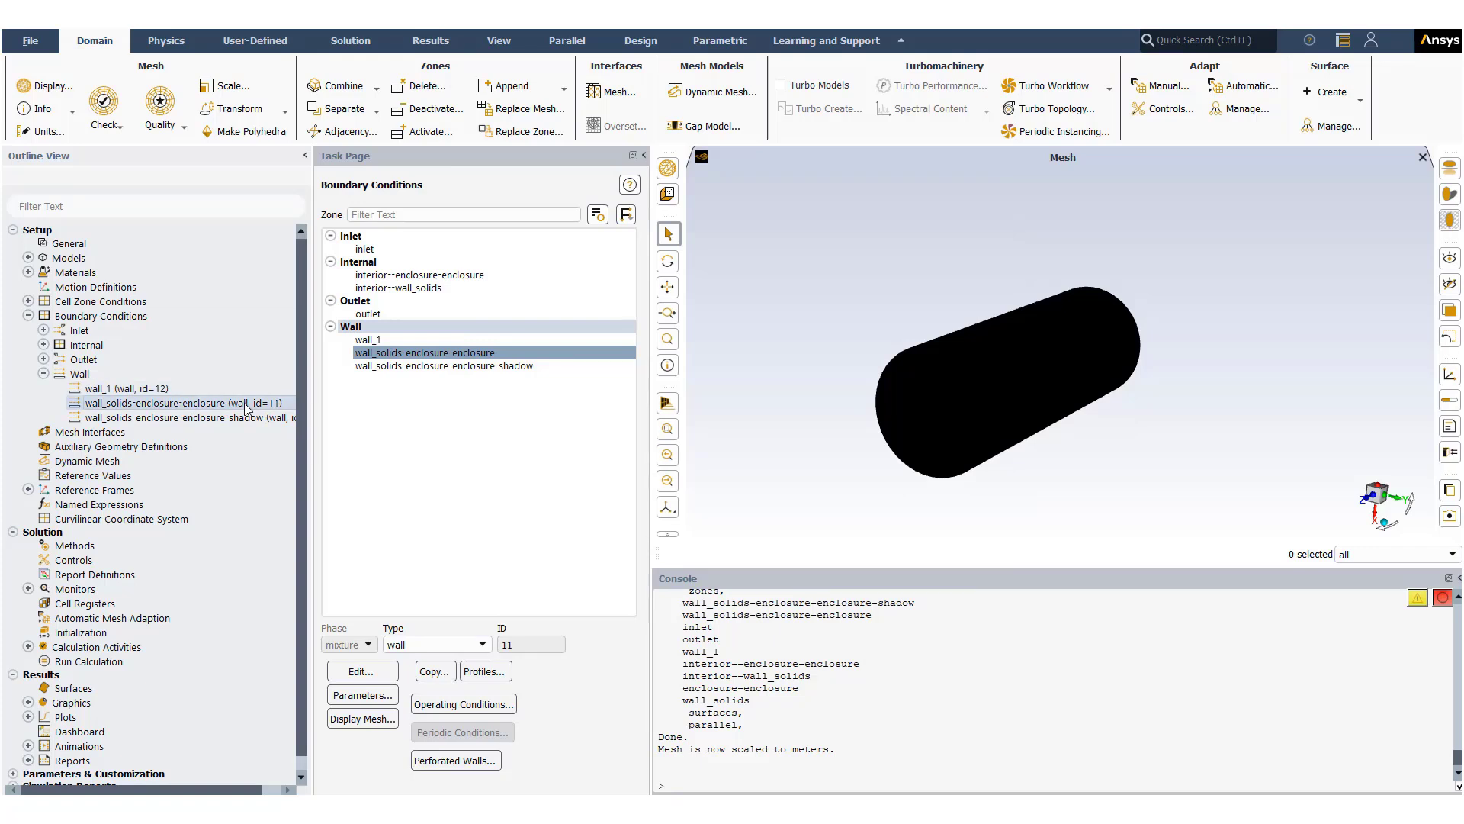
right_click(244, 405)
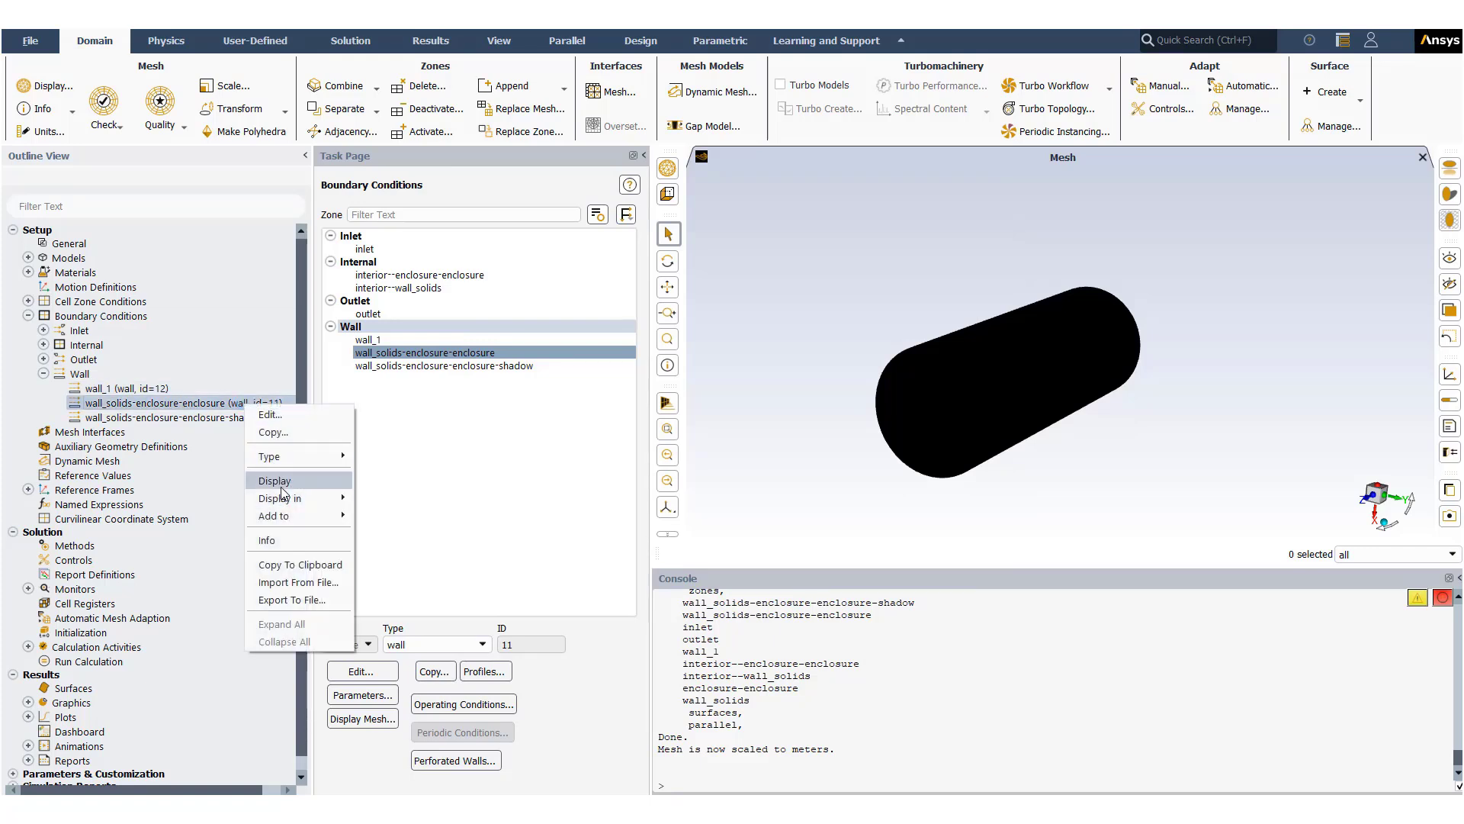
left_click(282, 485)
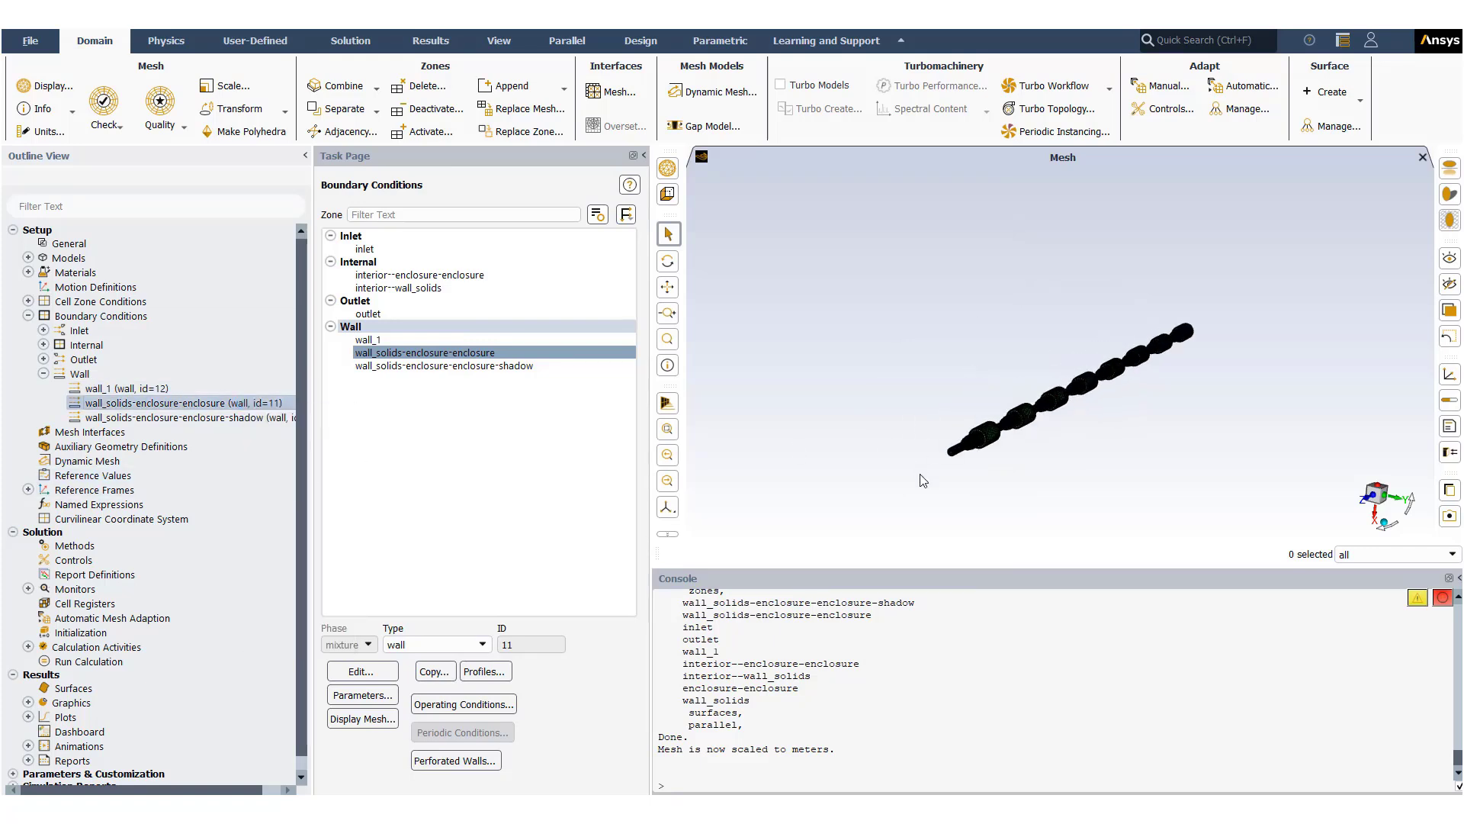
scroll(984, 447, "up", 3)
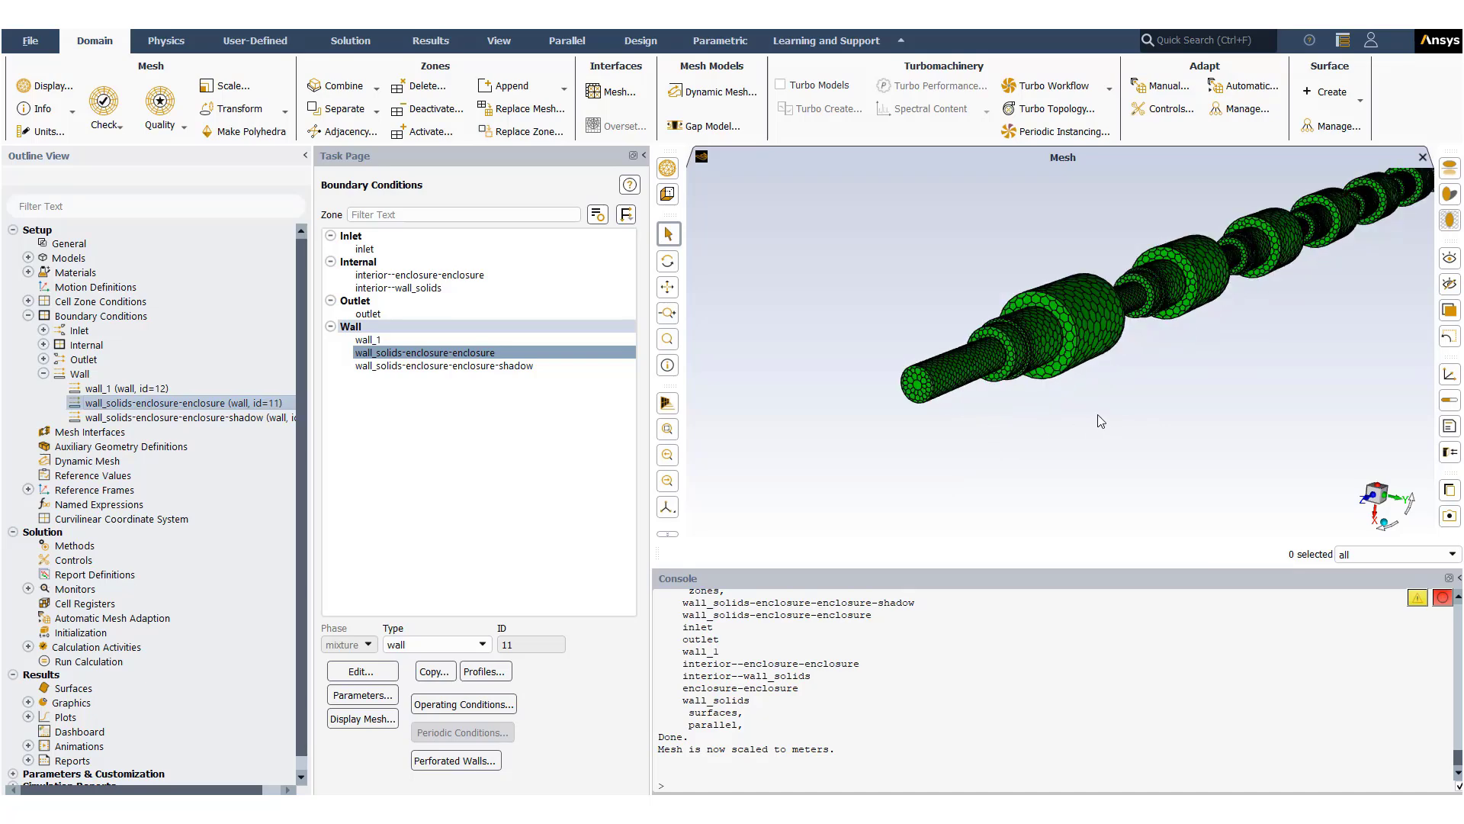
scroll(1101, 421, "down", 5)
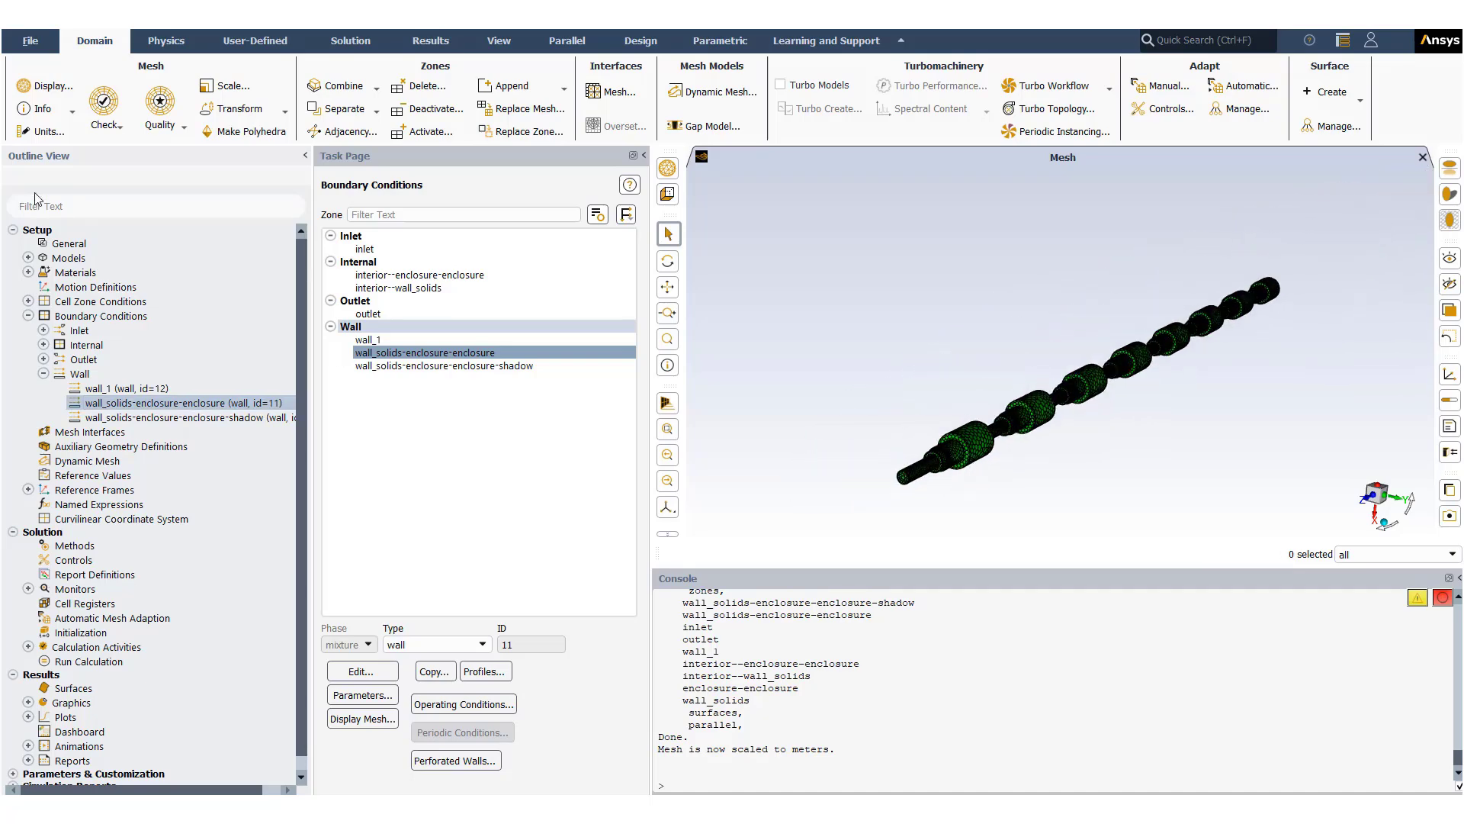
Step: Check the inlet, outlet and wall_1 zones in the boundary list
left_click(367, 249)
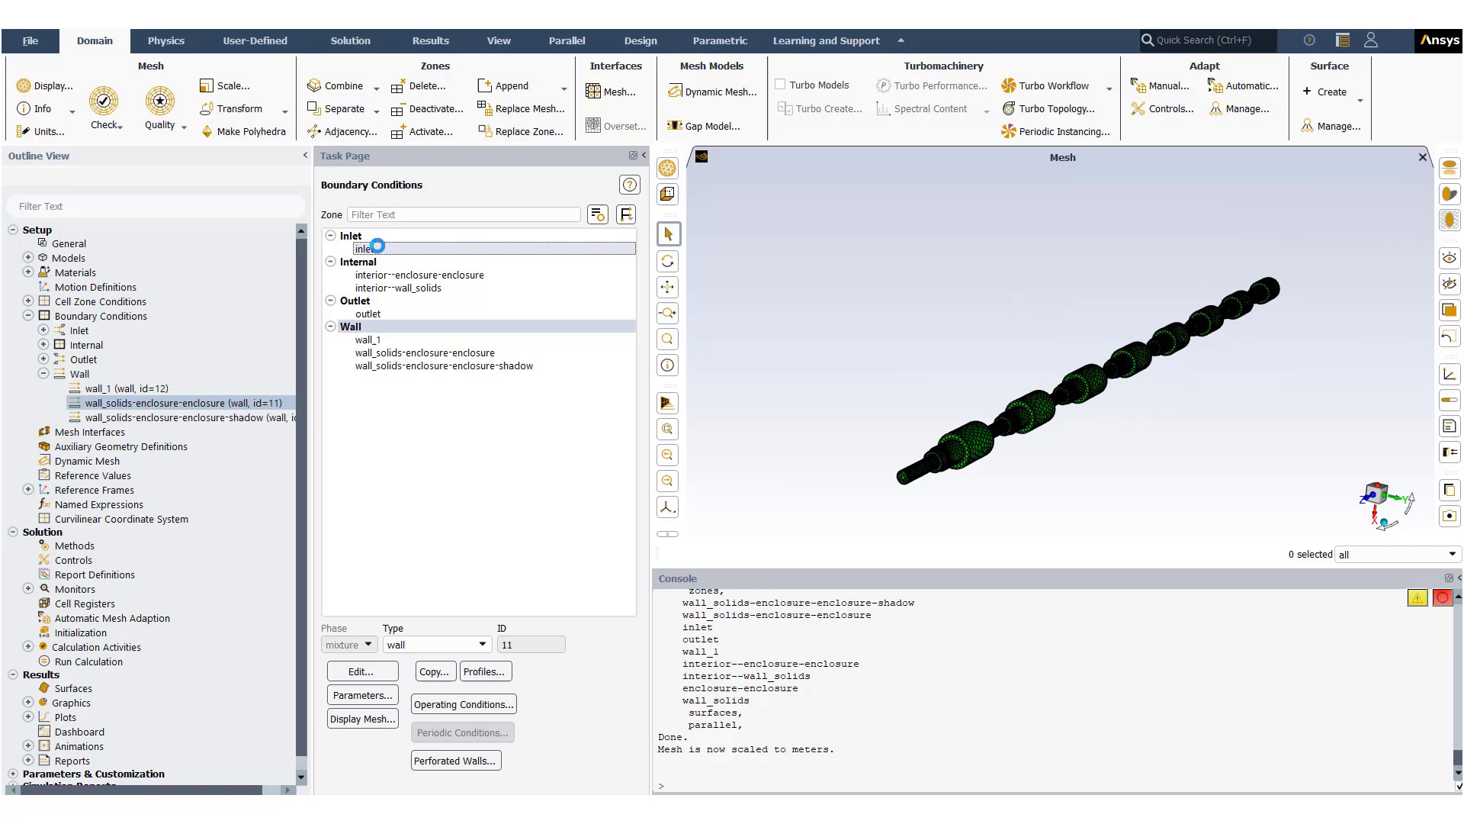
left_click(385, 316)
left_click(380, 338)
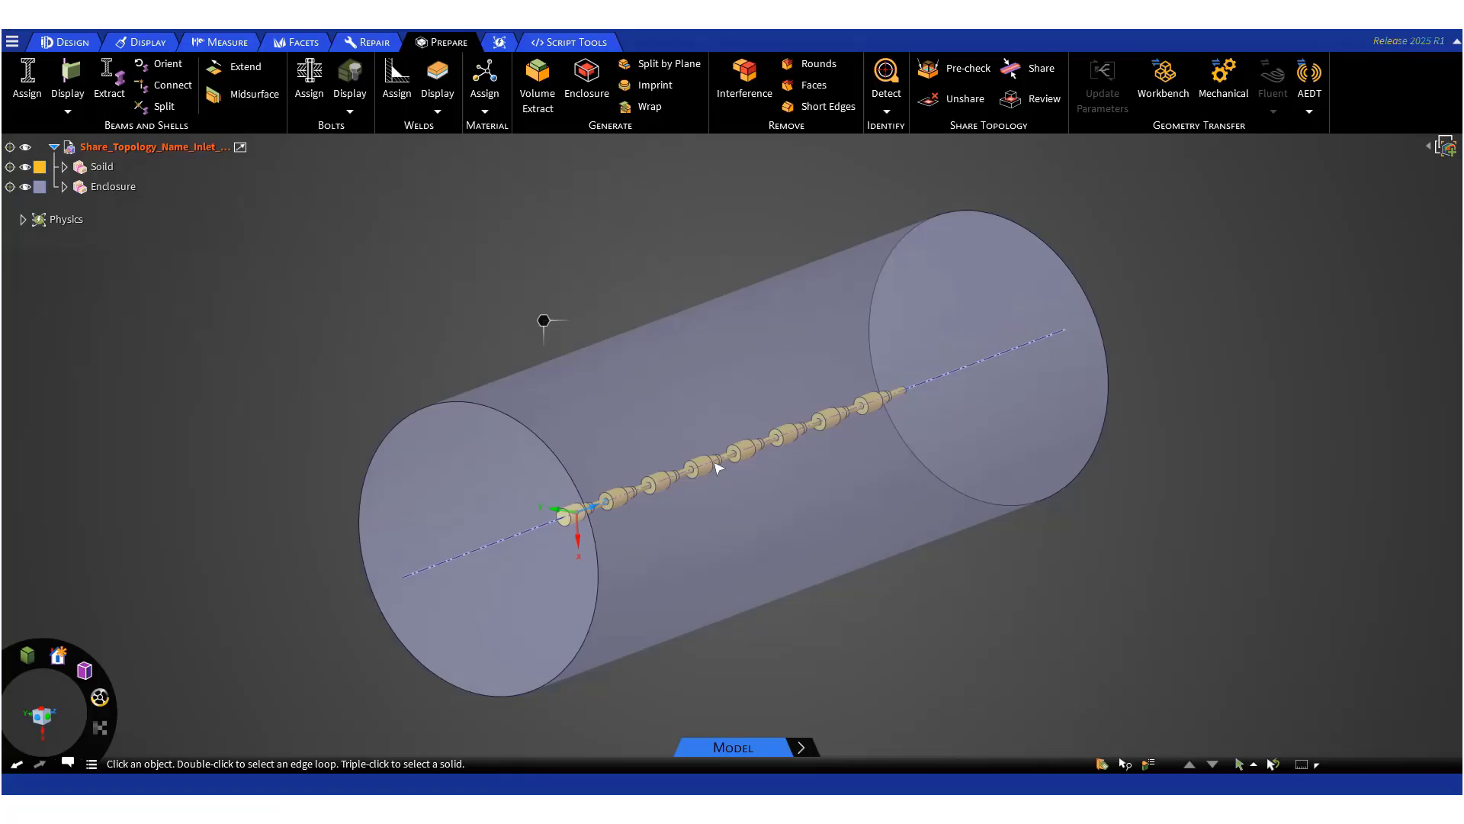
Step: List the Wall_Solids named selection, then rotate around the enclosure cylinder from its end face
left_click(1104, 765)
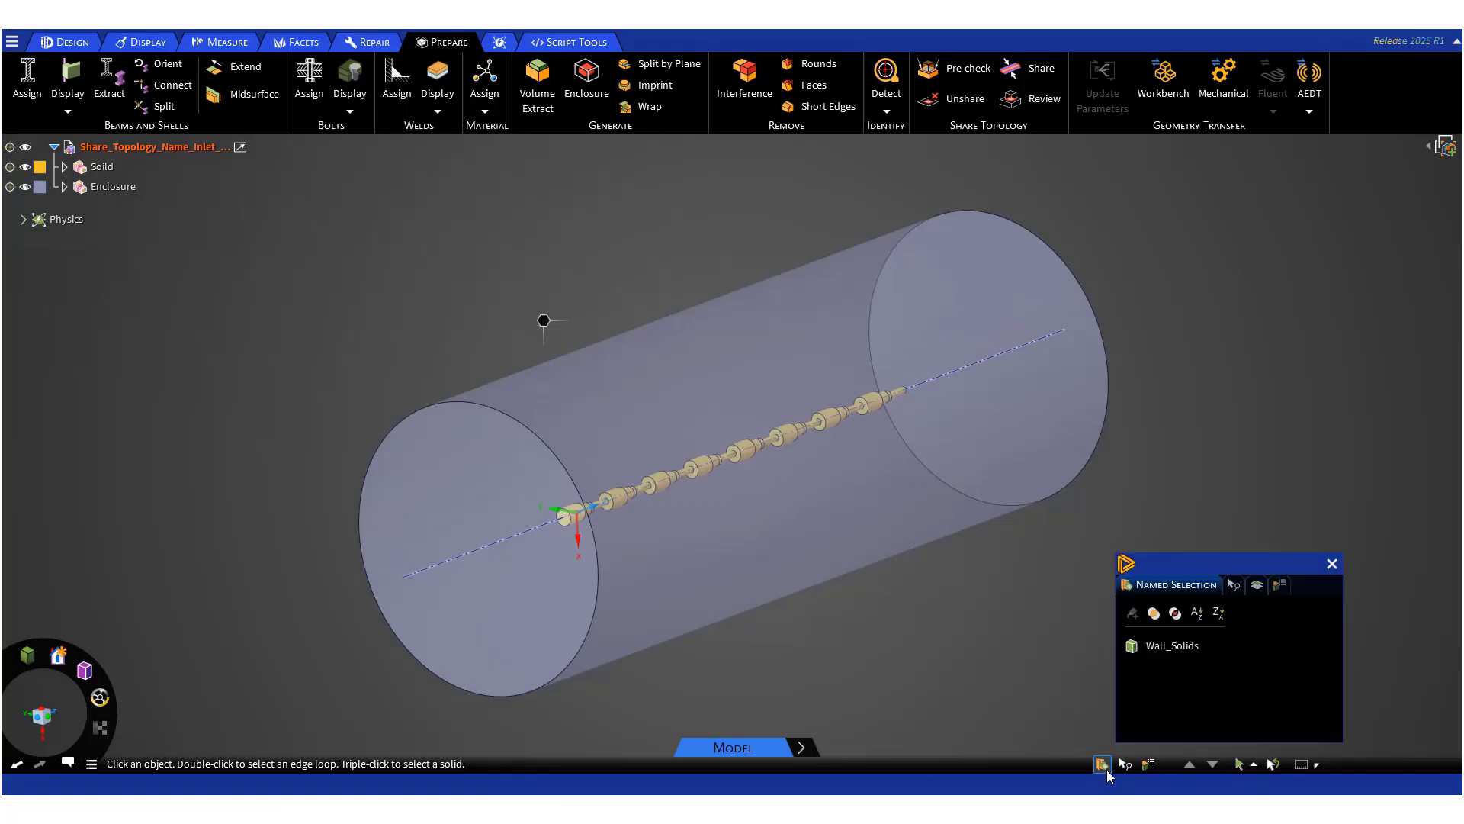
left_click(490, 537)
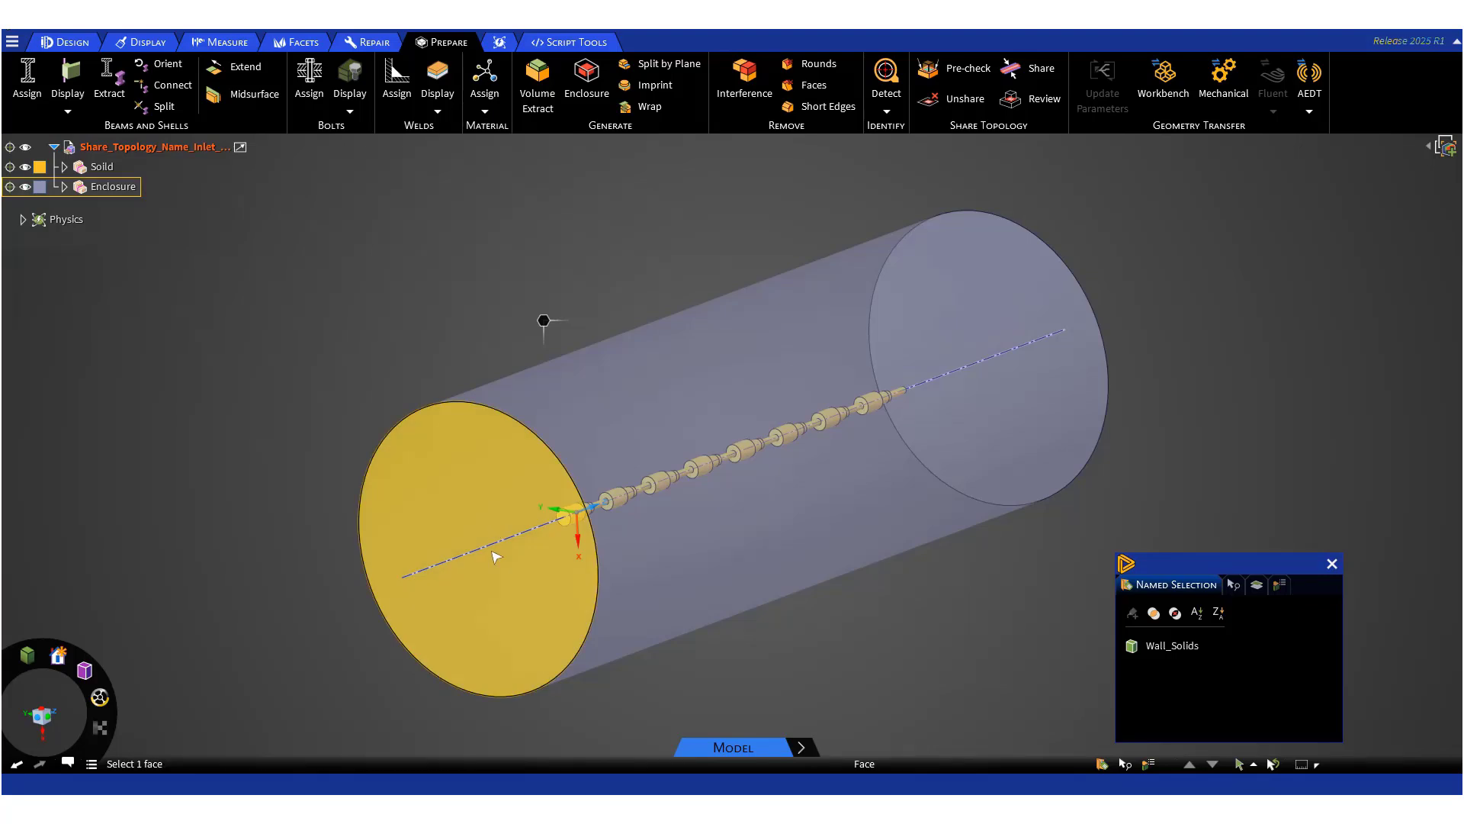
middle_click_drag(1150, 408, 996, 490)
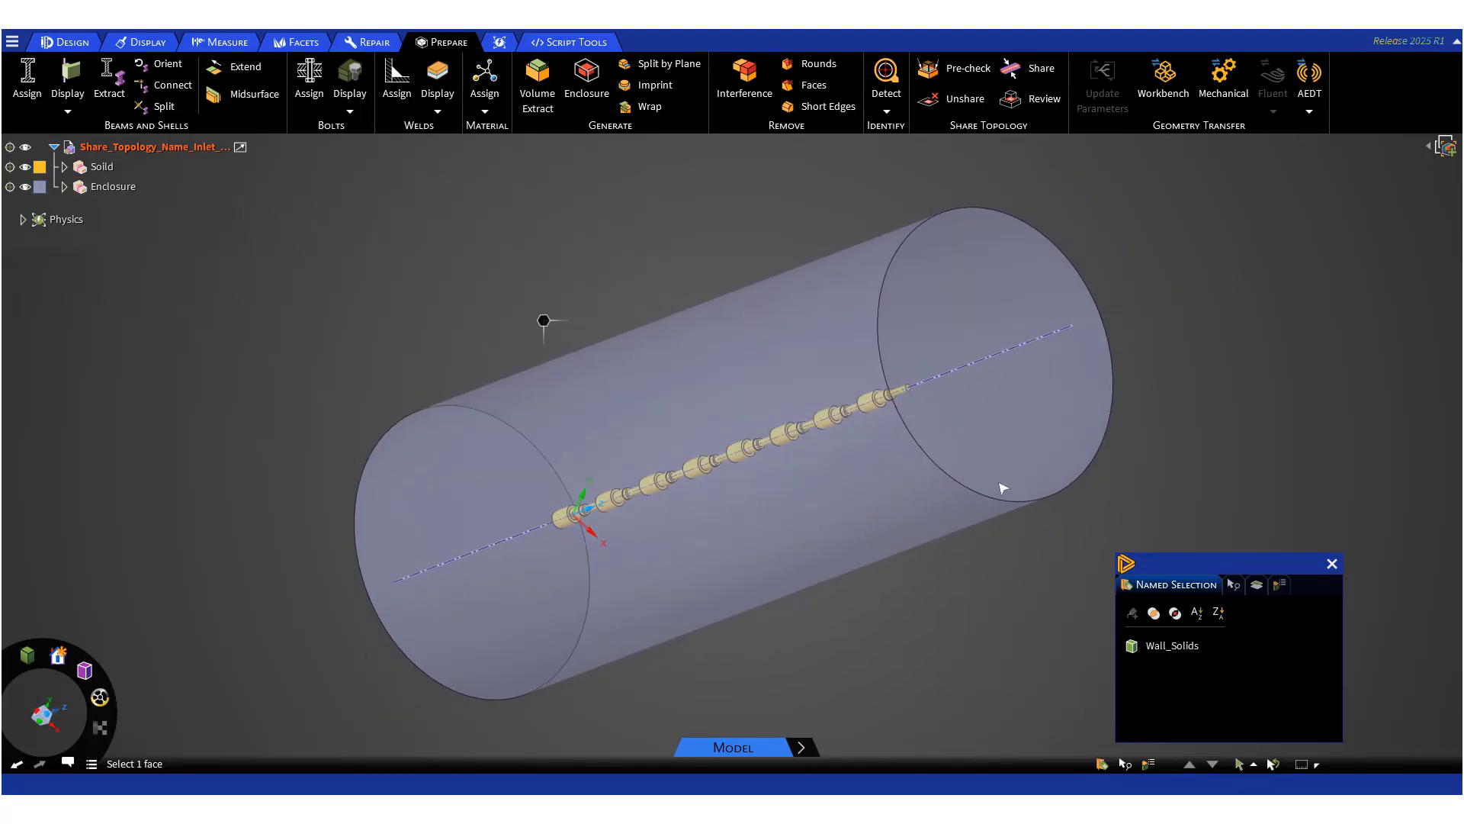
middle_click_drag(868, 540, 1055, 474)
left_click(1055, 474)
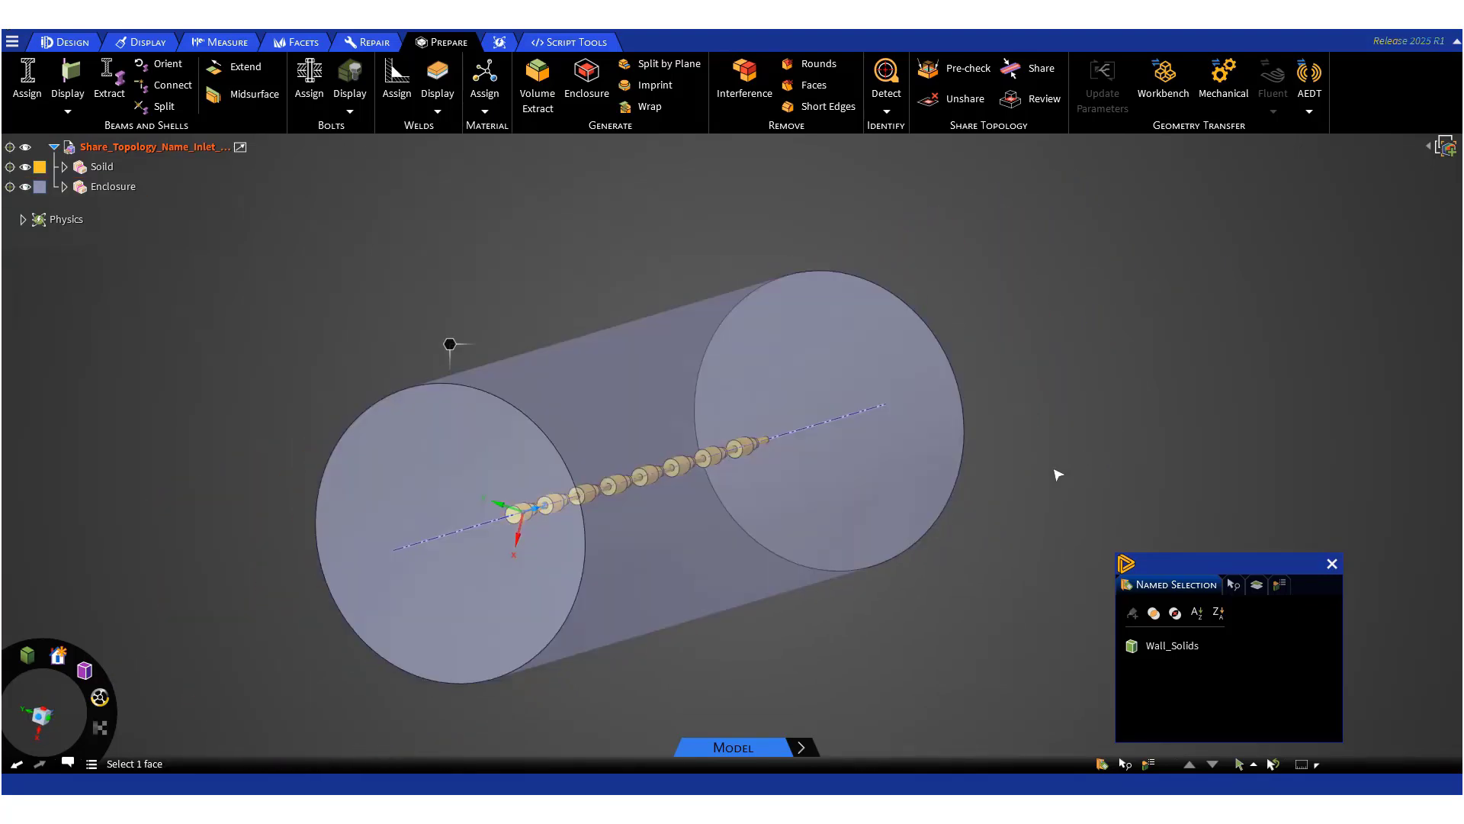